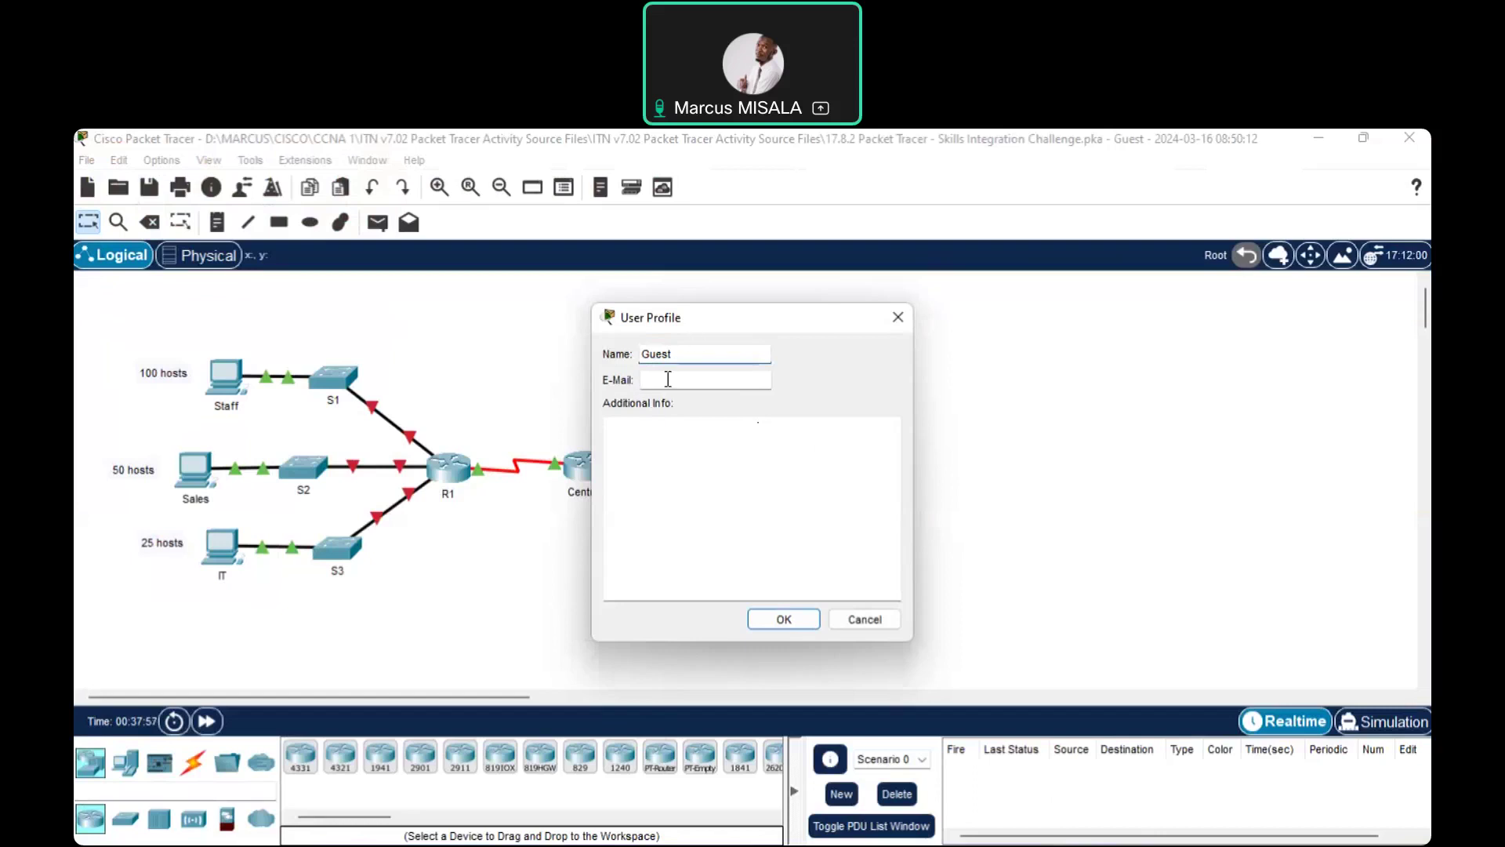
# Dismiss the User Profile prompt and enlarge the activity instructions window to show more rows
pyautogui.click(784, 619)
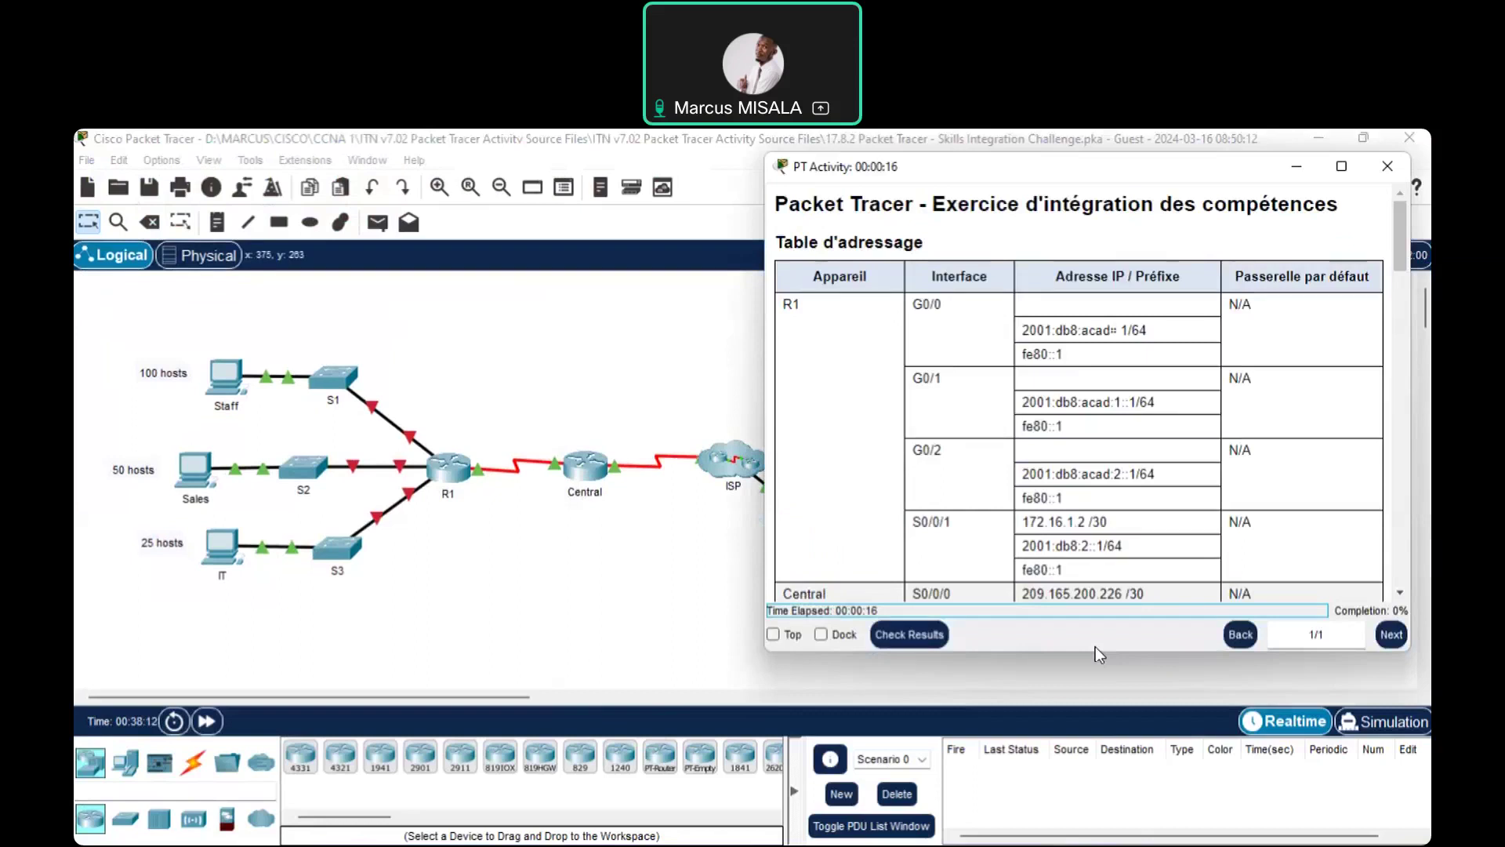
pyautogui.moveTo(1095, 653); pyautogui.dragTo(1095, 780)
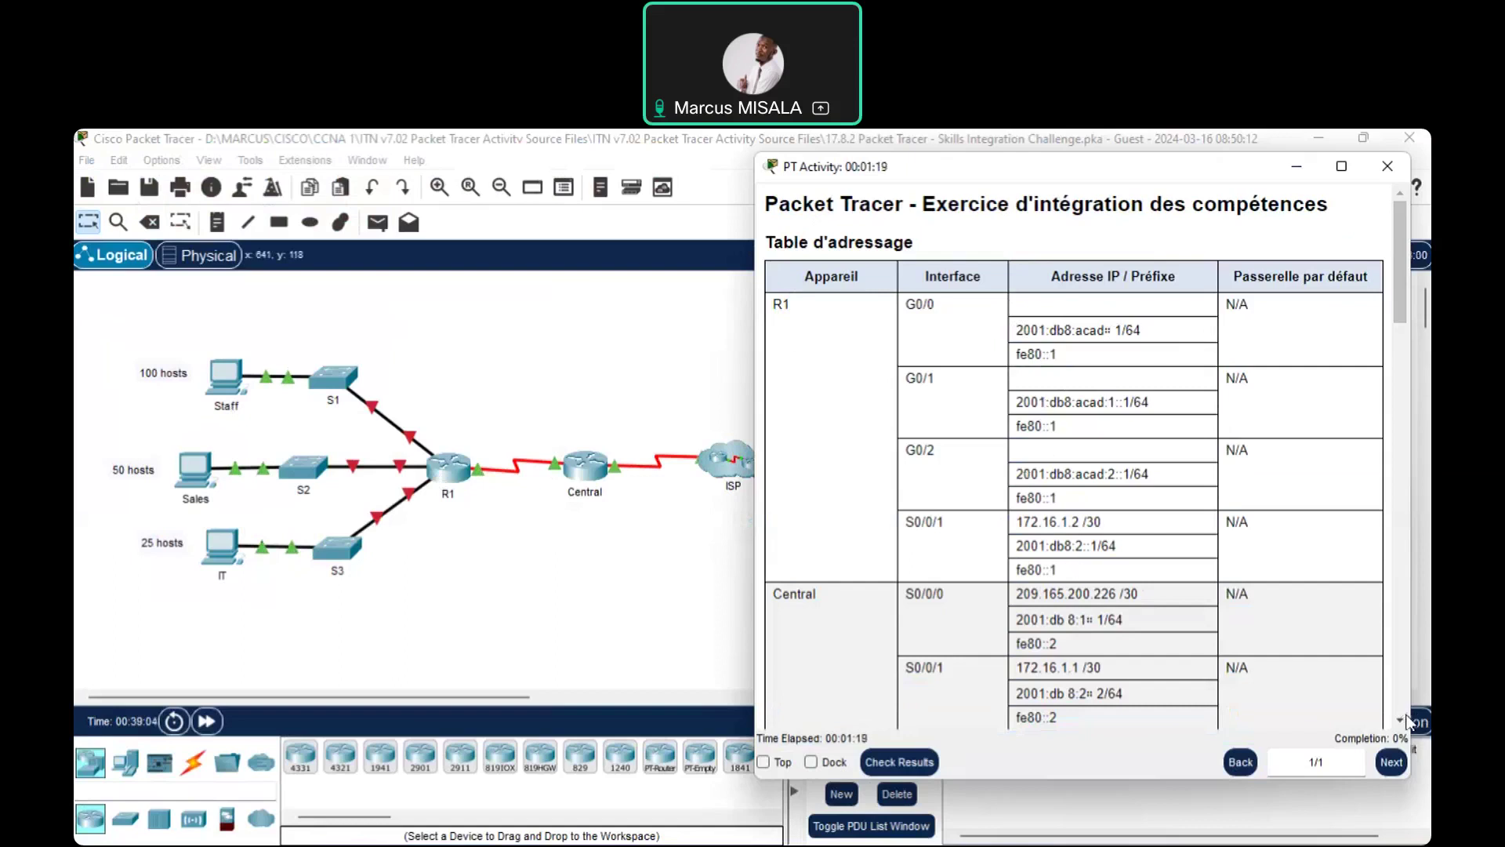
# Scroll the addressing table down to the S1–S3, Personnel and Ventes rows
pyautogui.scroll(-5, 1407, 721)
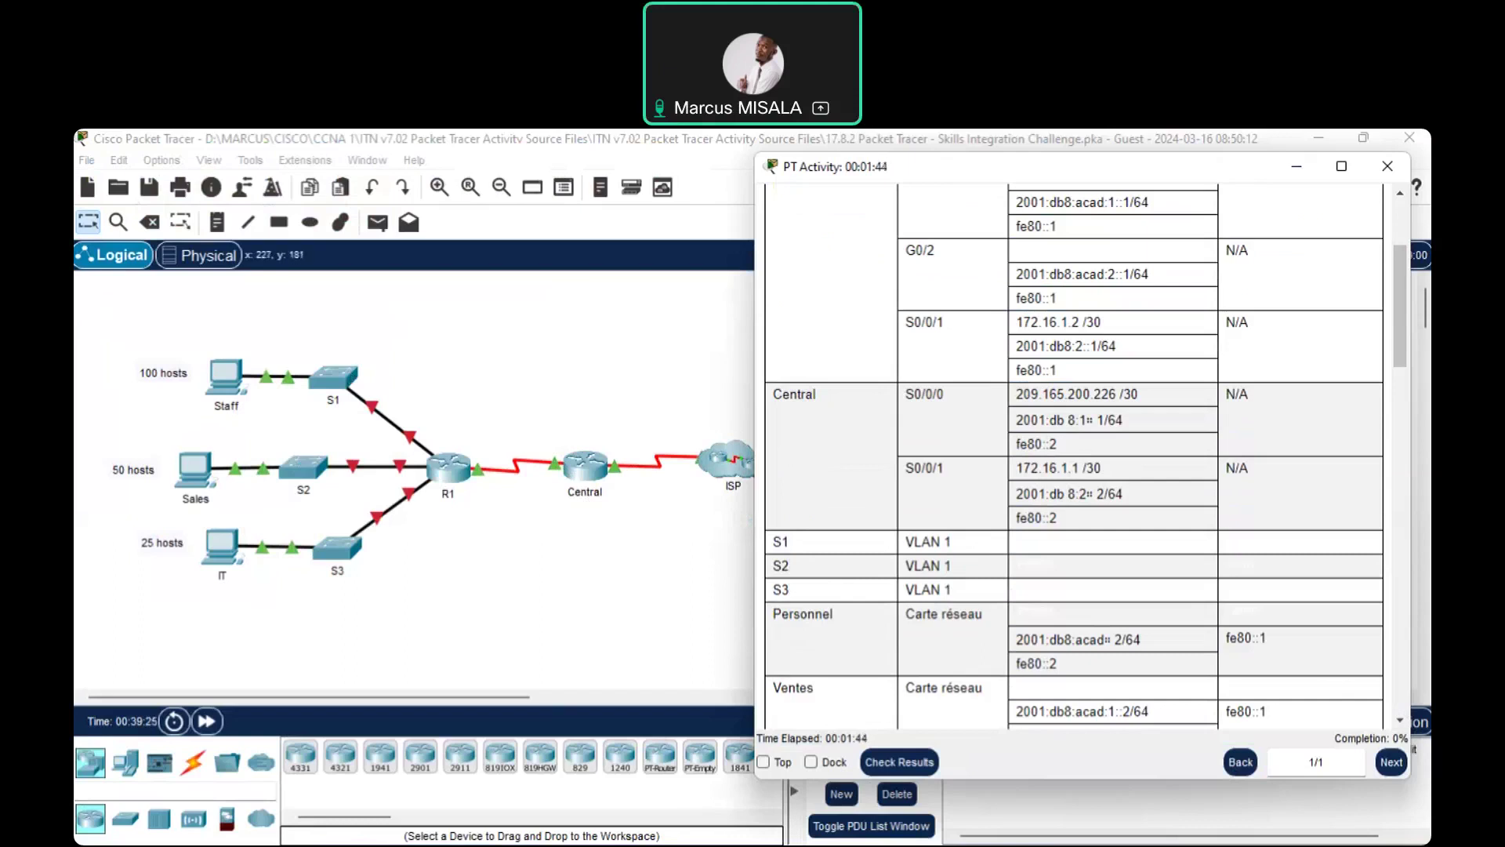
# Scroll the instructions to the Contexte / Scénario and Adressage IPv4 sections, then bring the topology forward
pyautogui.click(1400, 719)
pyautogui.scroll(-3, 1404, 722)
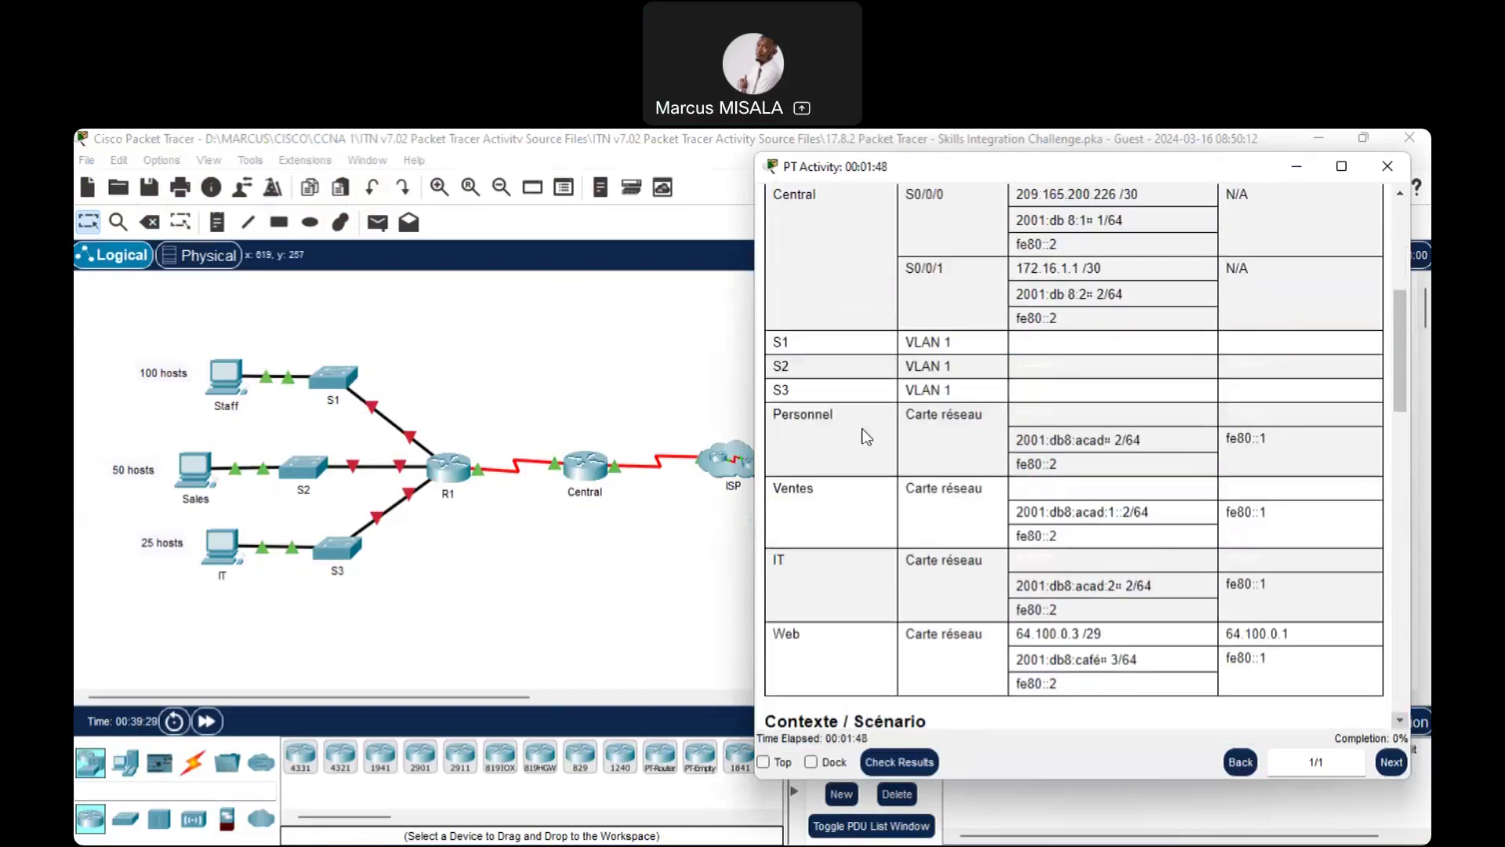
pyautogui.scroll(-3, 881, 390)
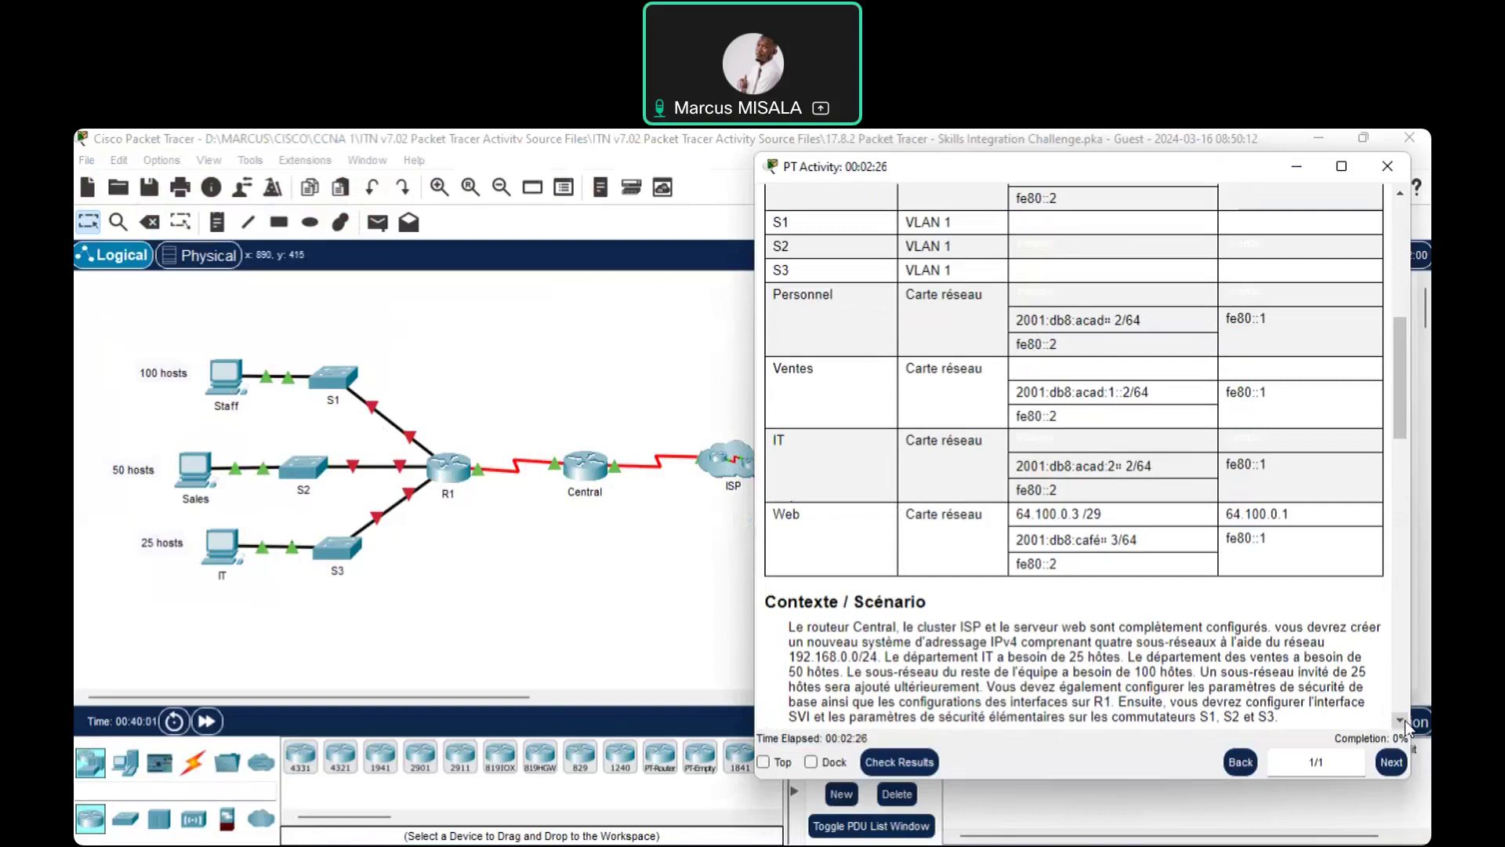
pyautogui.scroll(-3, 1406, 727)
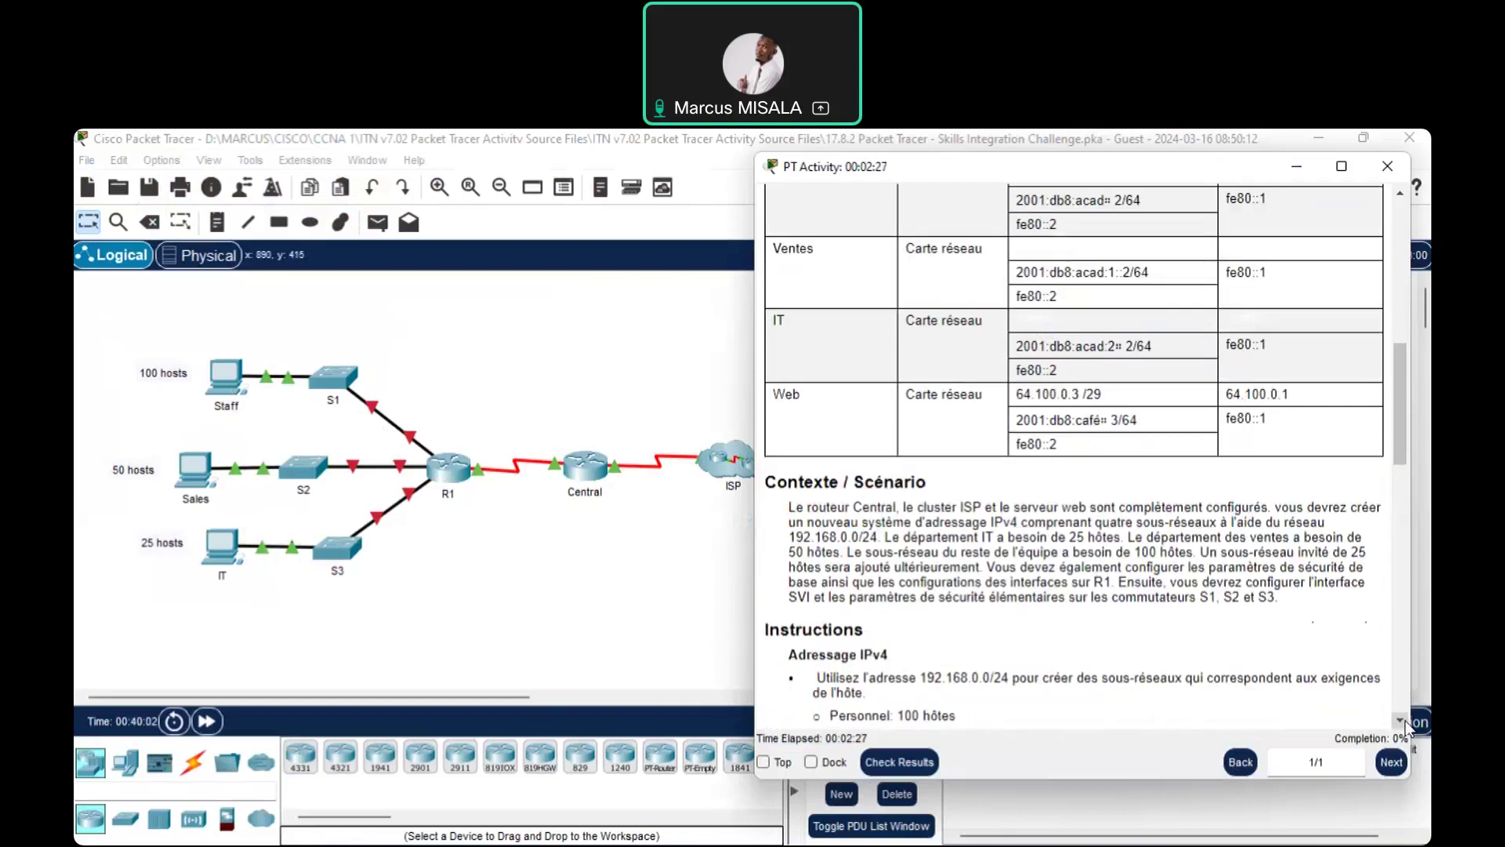
pyautogui.scroll(-4, 1405, 727)
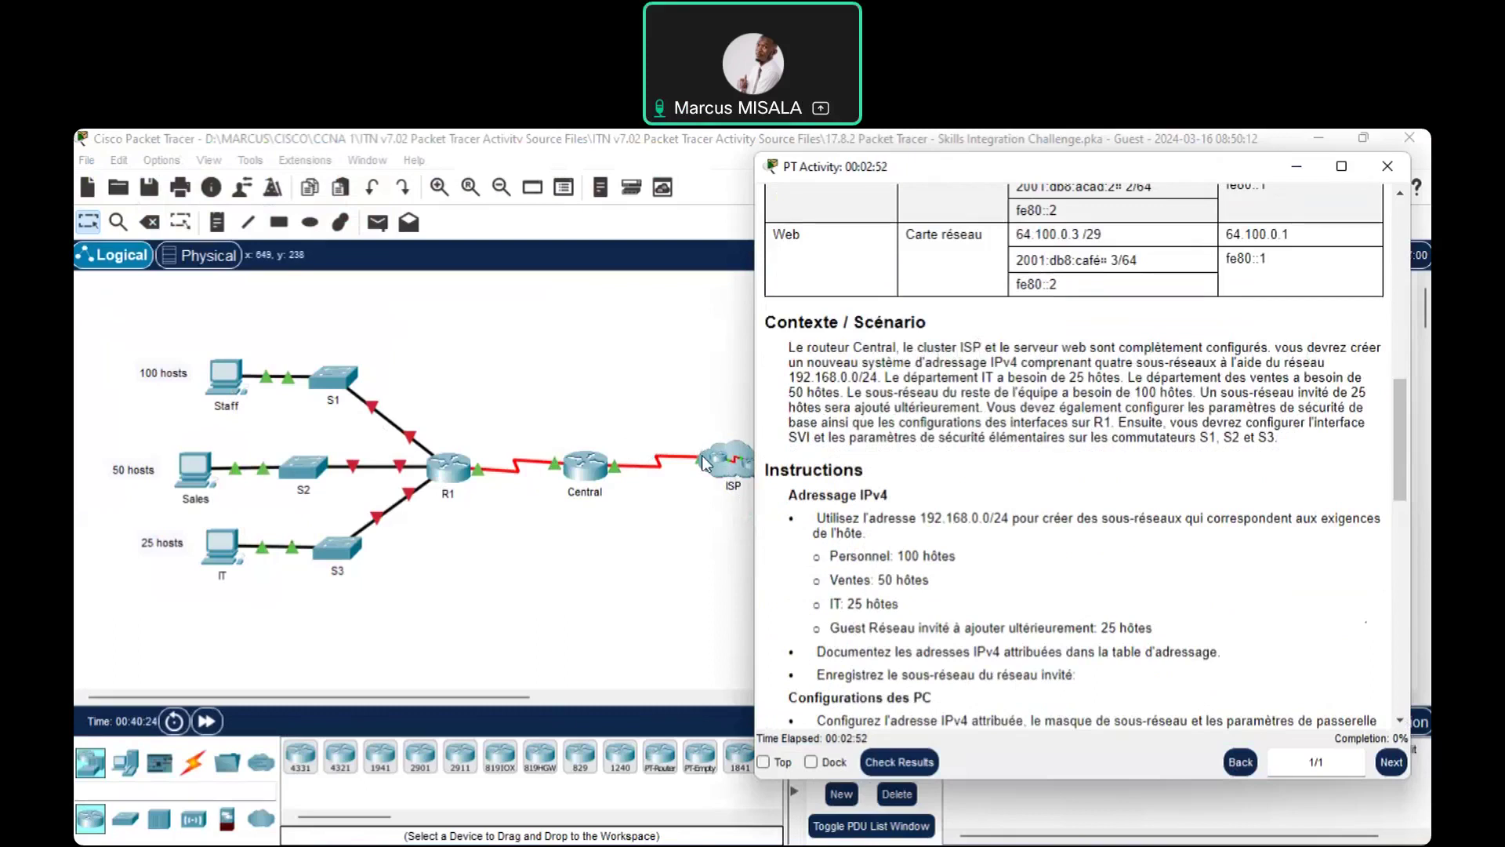
pyautogui.click(755, 594)
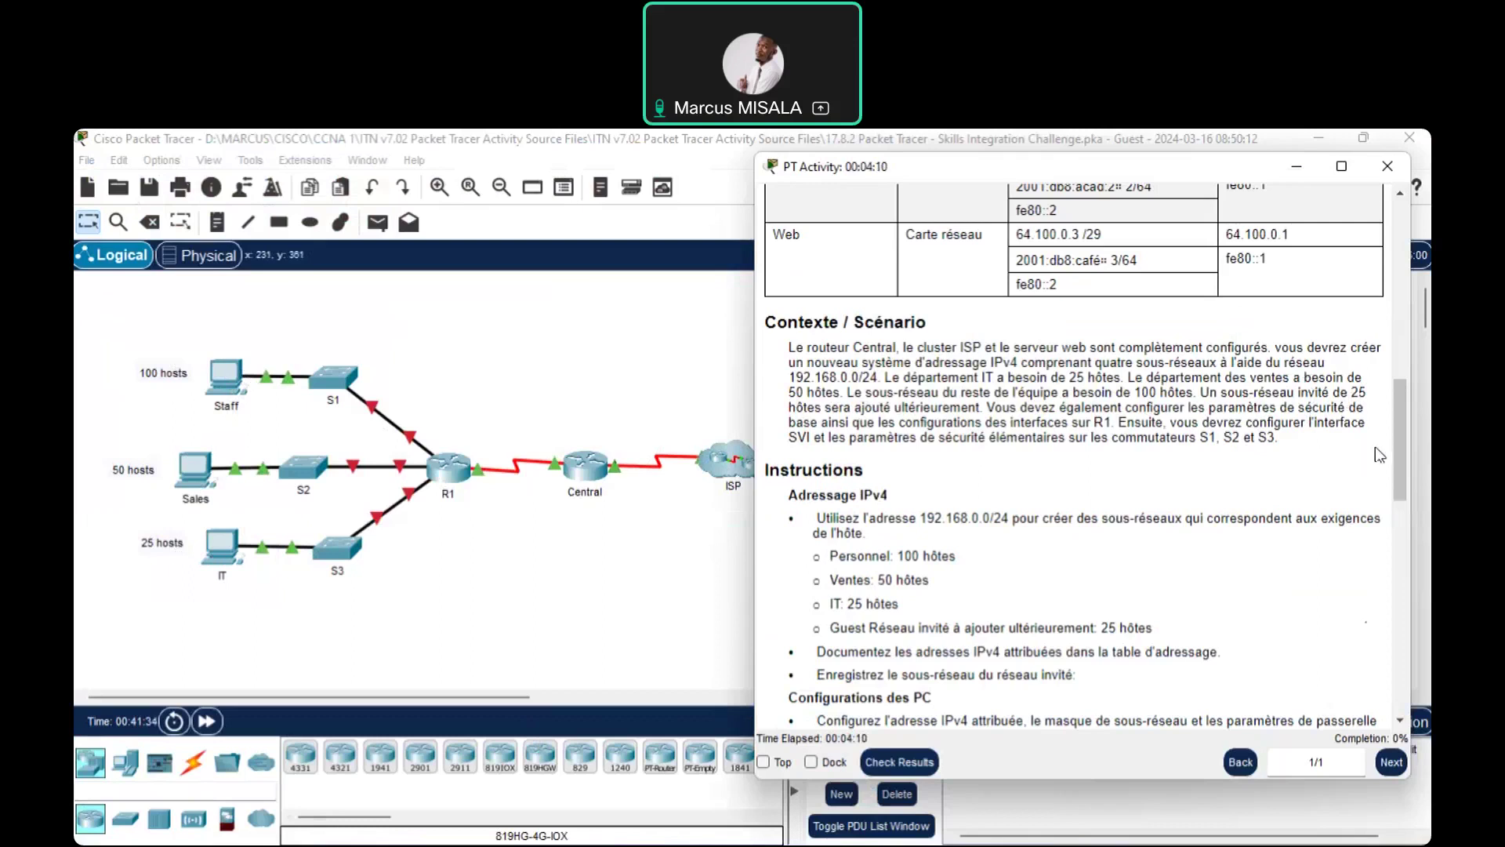
# Scroll to the Configurations de R1 instructions and switch to the ADRESSAGE LAB FINAL document
pyautogui.moveTo(1394, 461); pyautogui.dragTo(1400, 523)
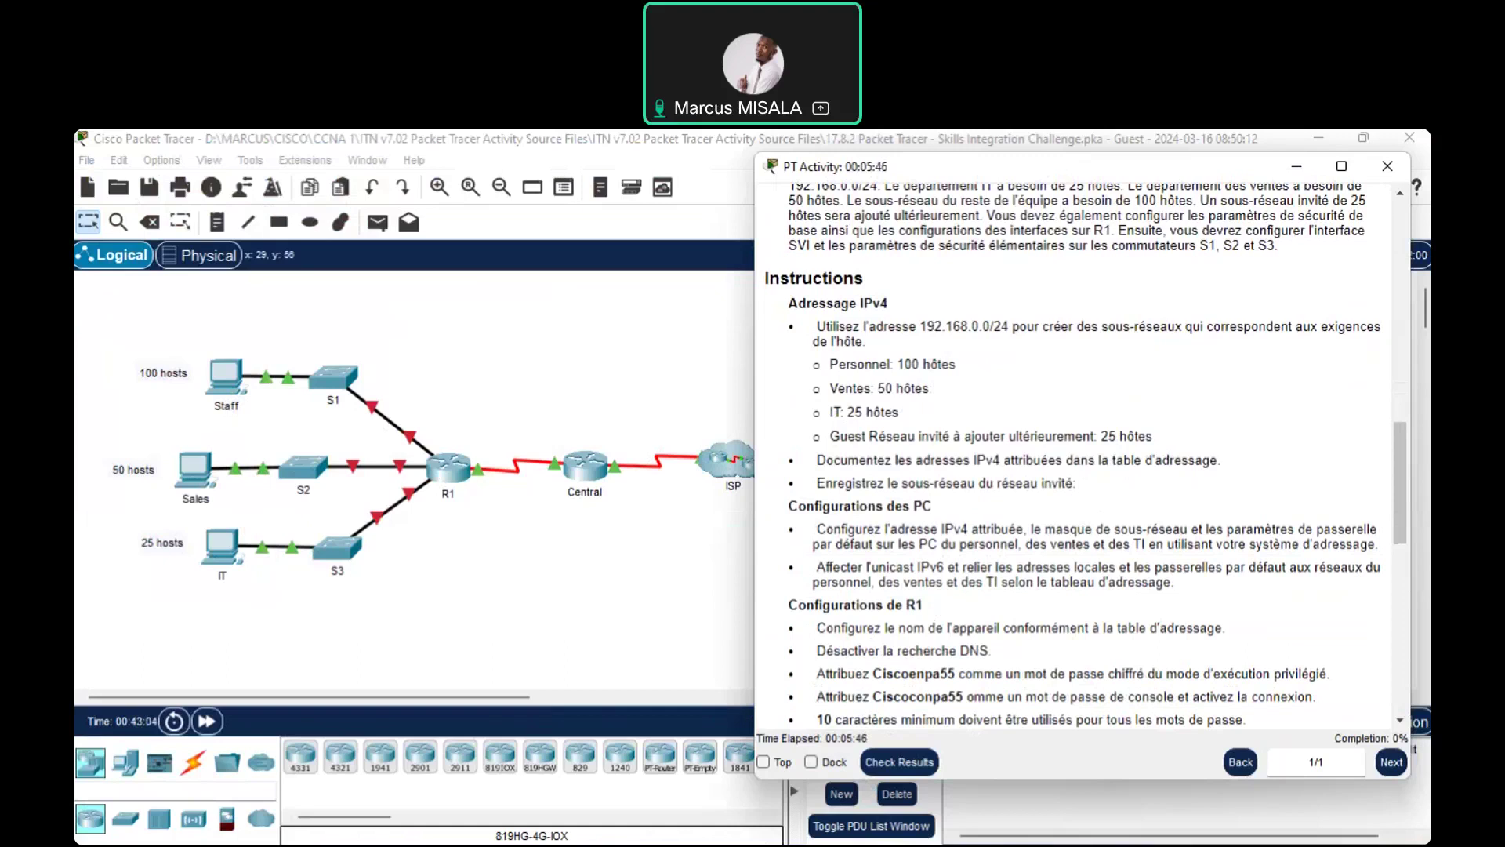
pyautogui.hotkey('alt', 'Tab')
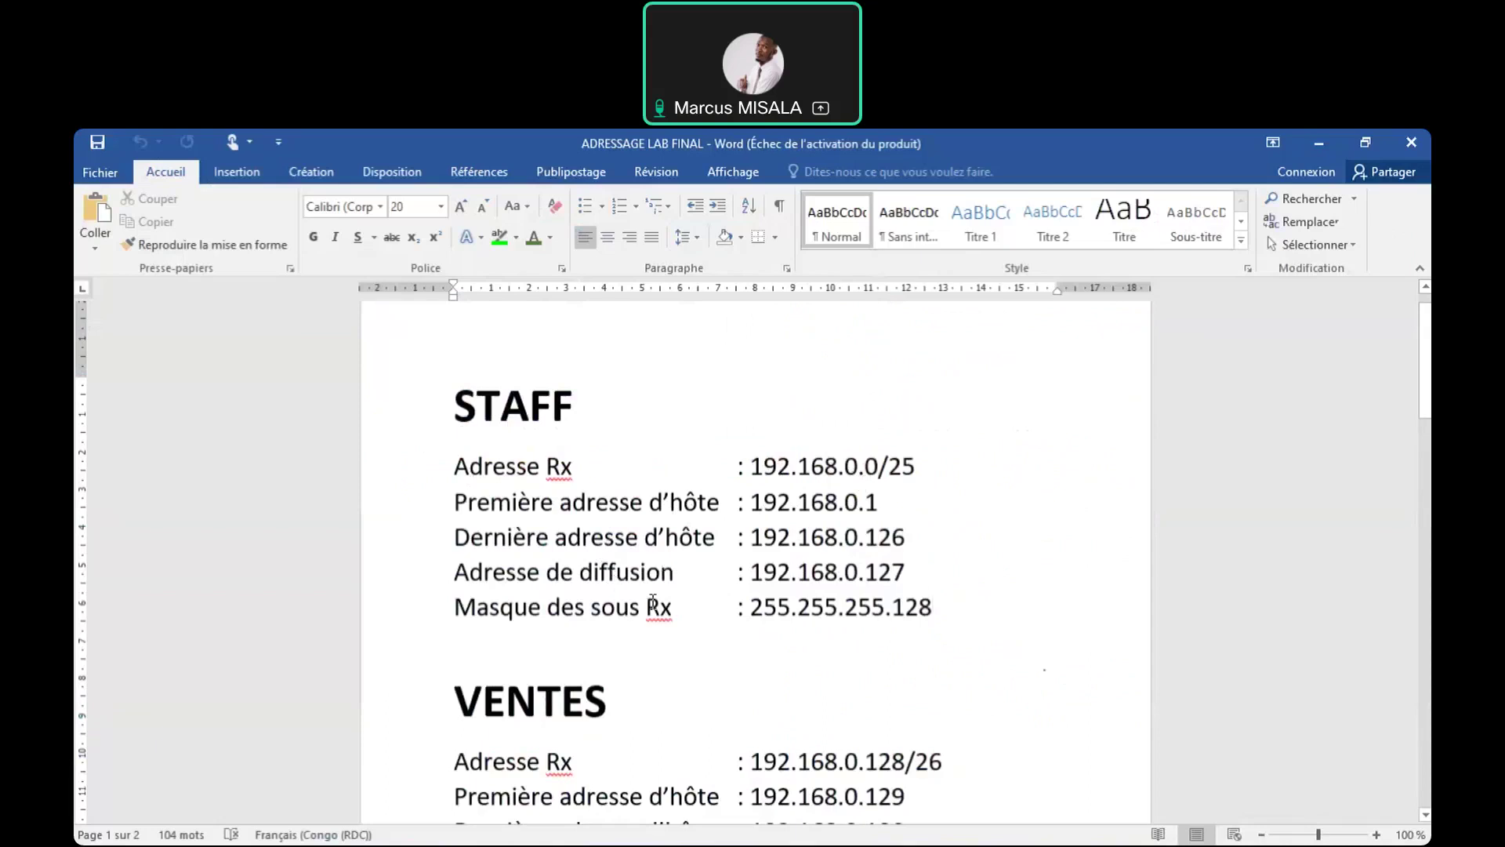
# Scroll down the ADRESSAGE LAB FINAL document through STAFF, VENTES and IT to the GUEST section
pyautogui.click(1426, 819)
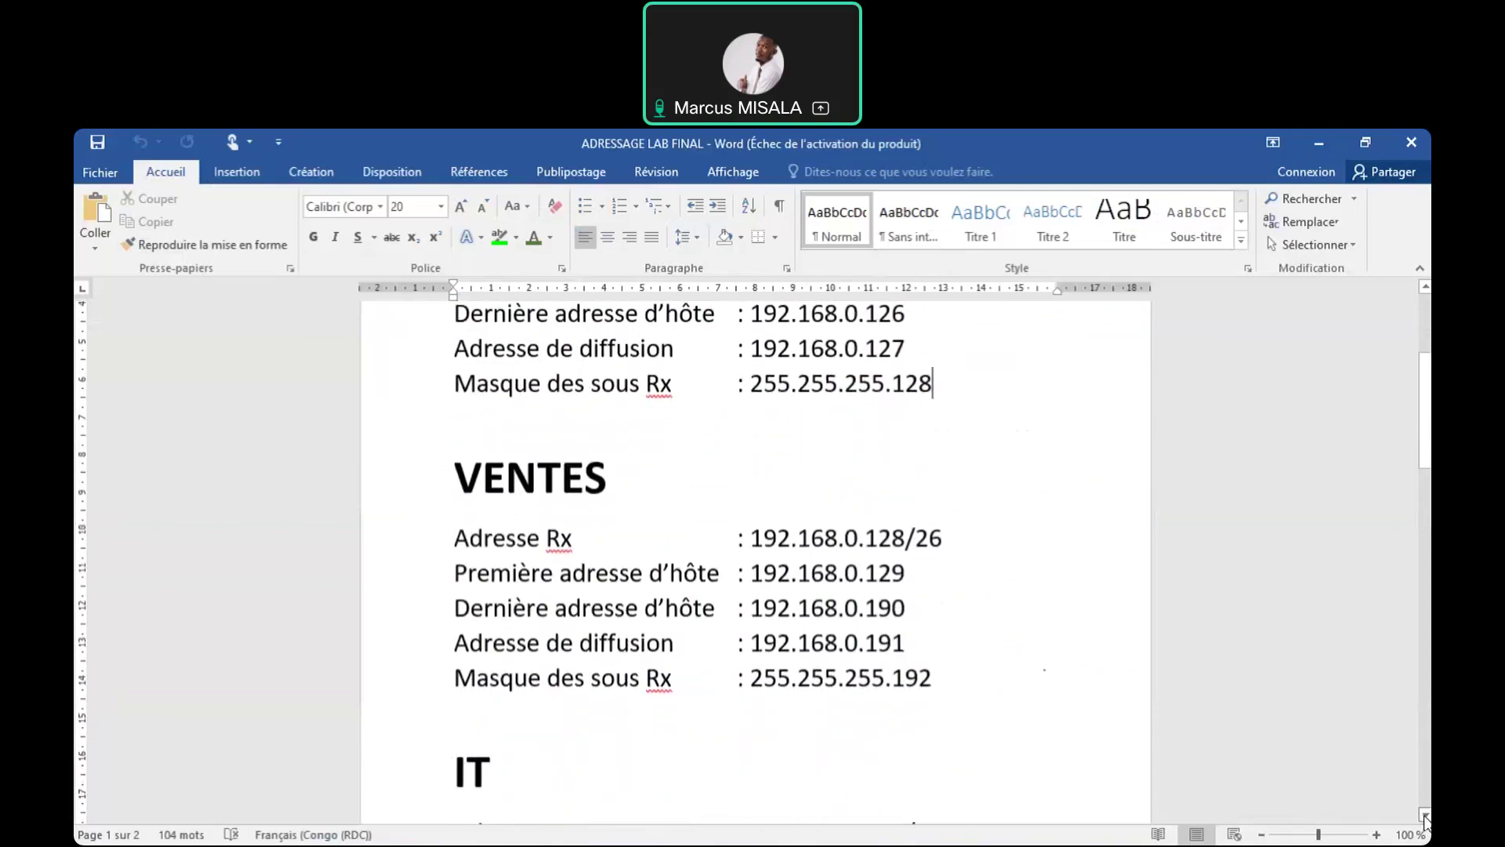
pyautogui.click(1425, 819)
pyautogui.click(1425, 820)
pyautogui.click(1425, 819)
pyautogui.click(1426, 820)
pyautogui.click(1425, 819)
pyautogui.click(1425, 820)
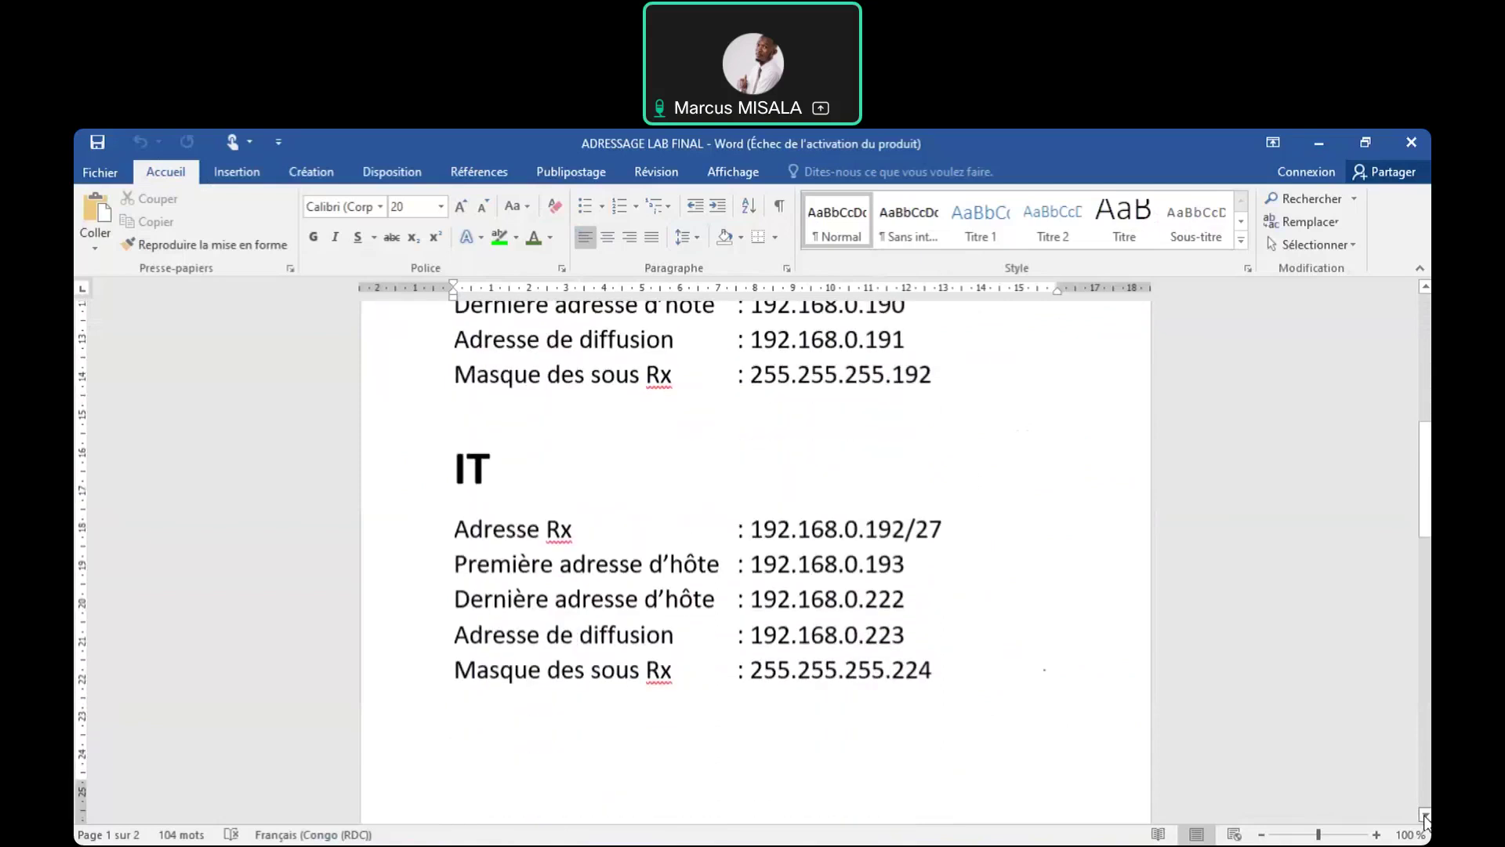
pyautogui.click(1425, 819)
pyautogui.click(1426, 820)
pyautogui.click(1425, 820)
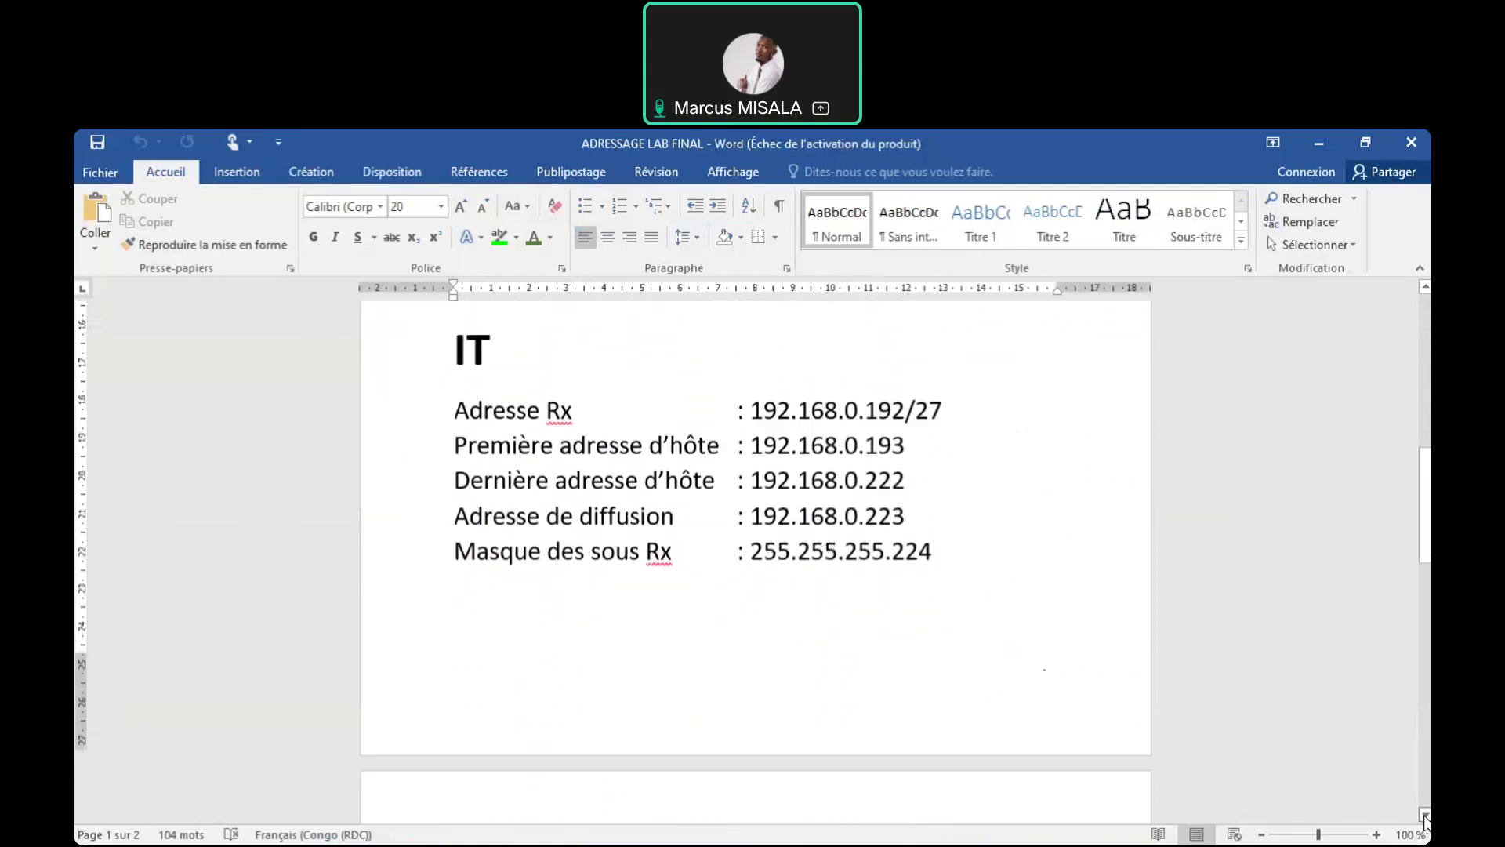
pyautogui.click(1425, 820)
pyautogui.click(1425, 818)
pyautogui.click(1425, 818)
pyautogui.click(1425, 817)
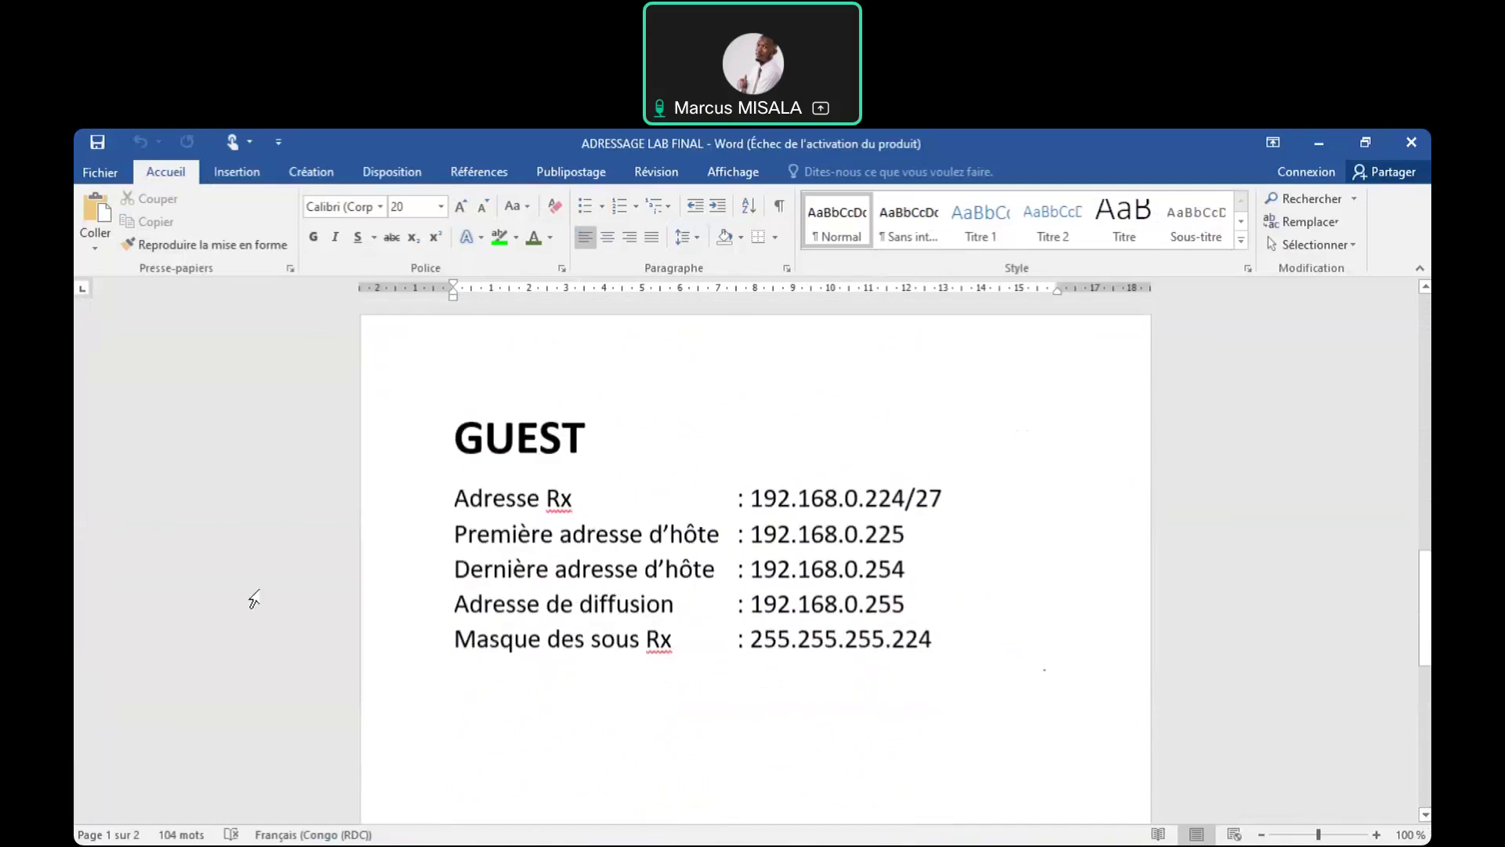
# Scroll back to the top of the document and return to Packet Tracer
pyautogui.click(931, 648)
pyautogui.moveTo(1426, 606); pyautogui.dragTo(1425, 376)
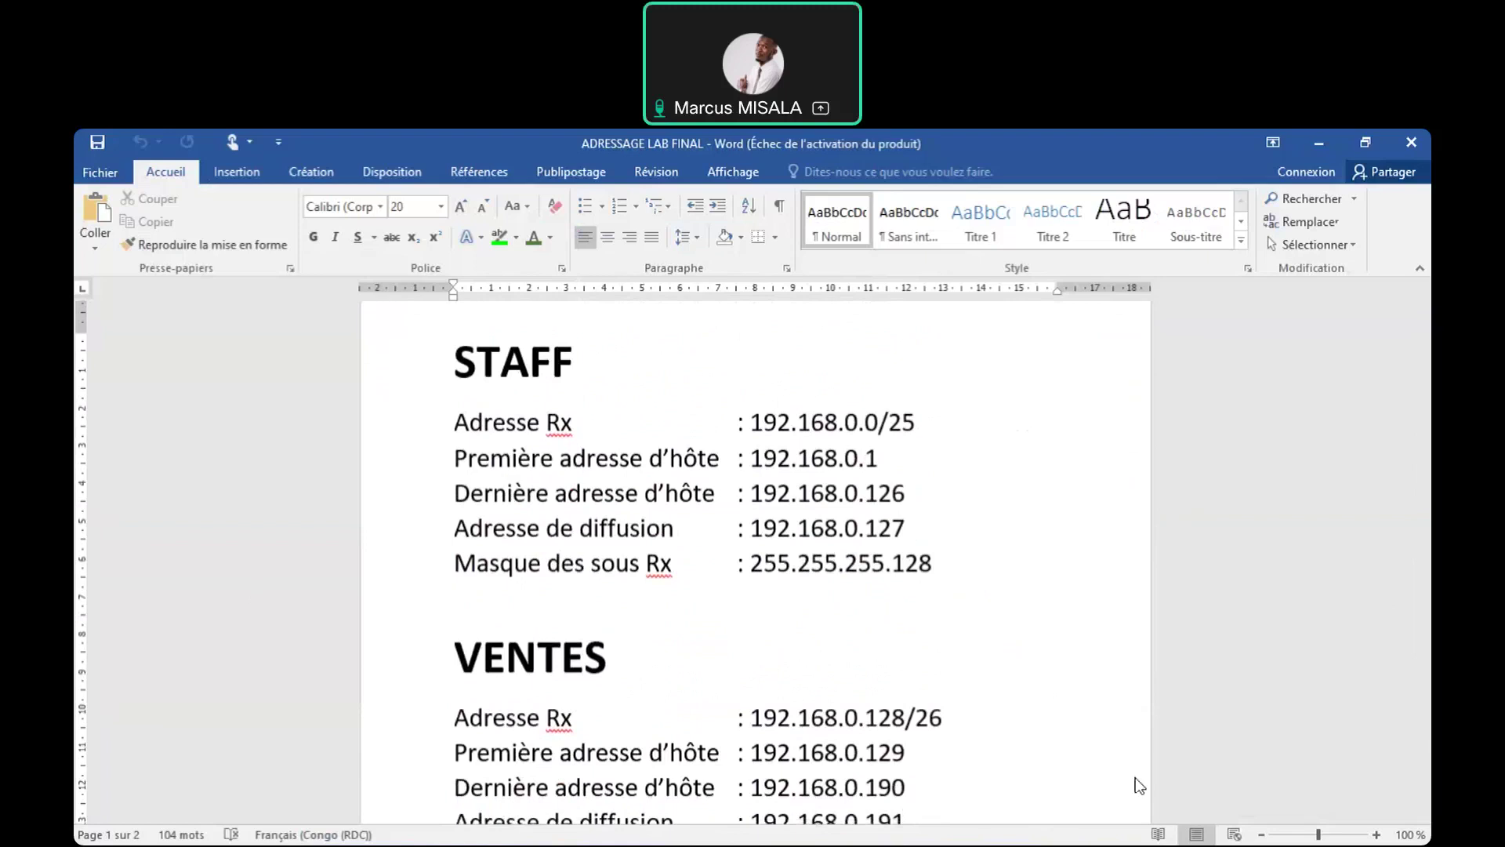
pyautogui.hotkey('alt', 'Tab')
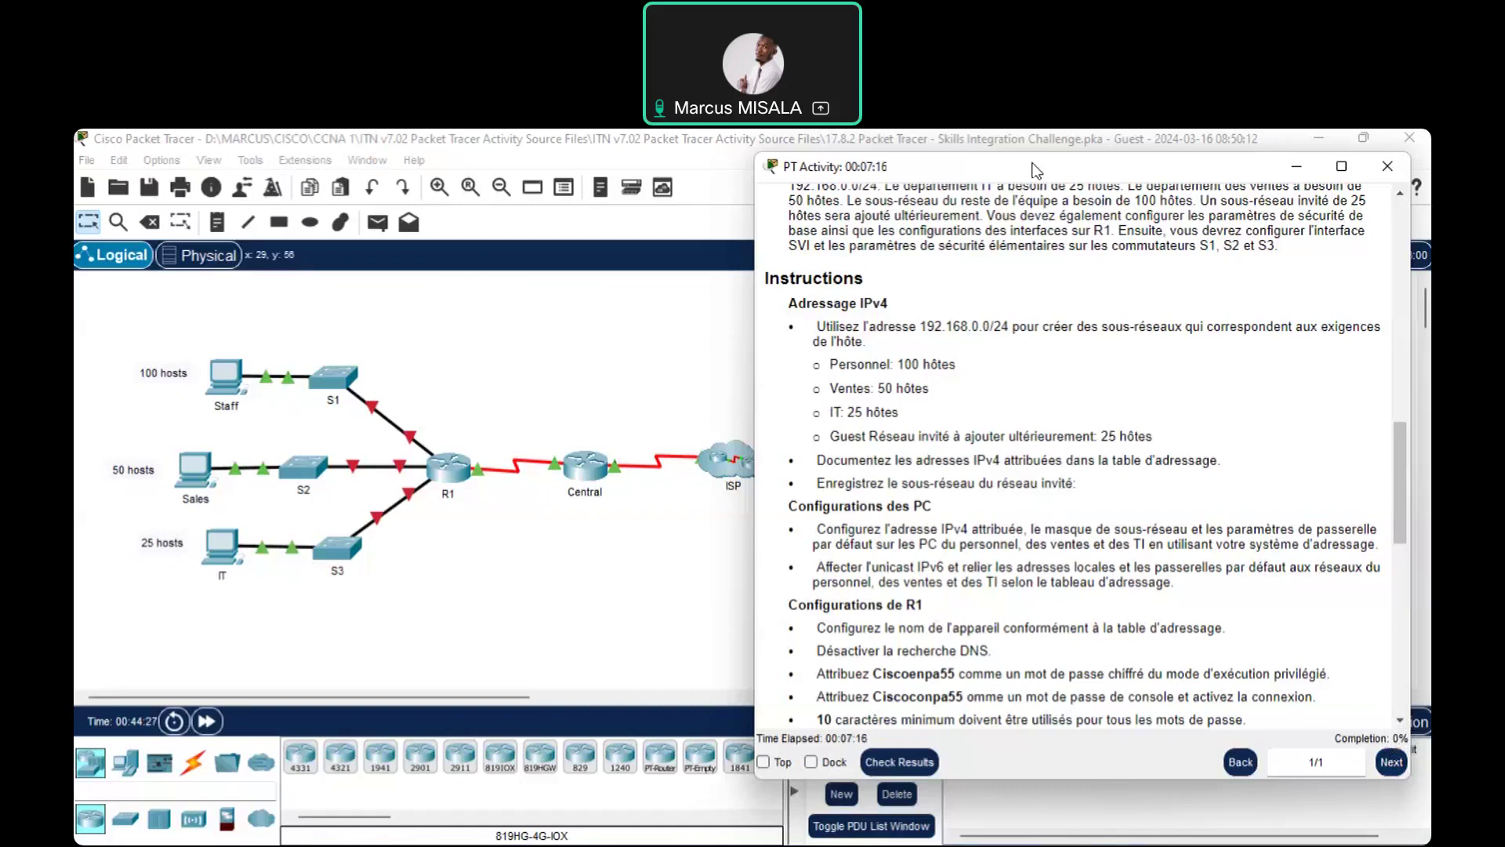
pyautogui.moveTo(1032, 170); pyautogui.dragTo(1008, 203)
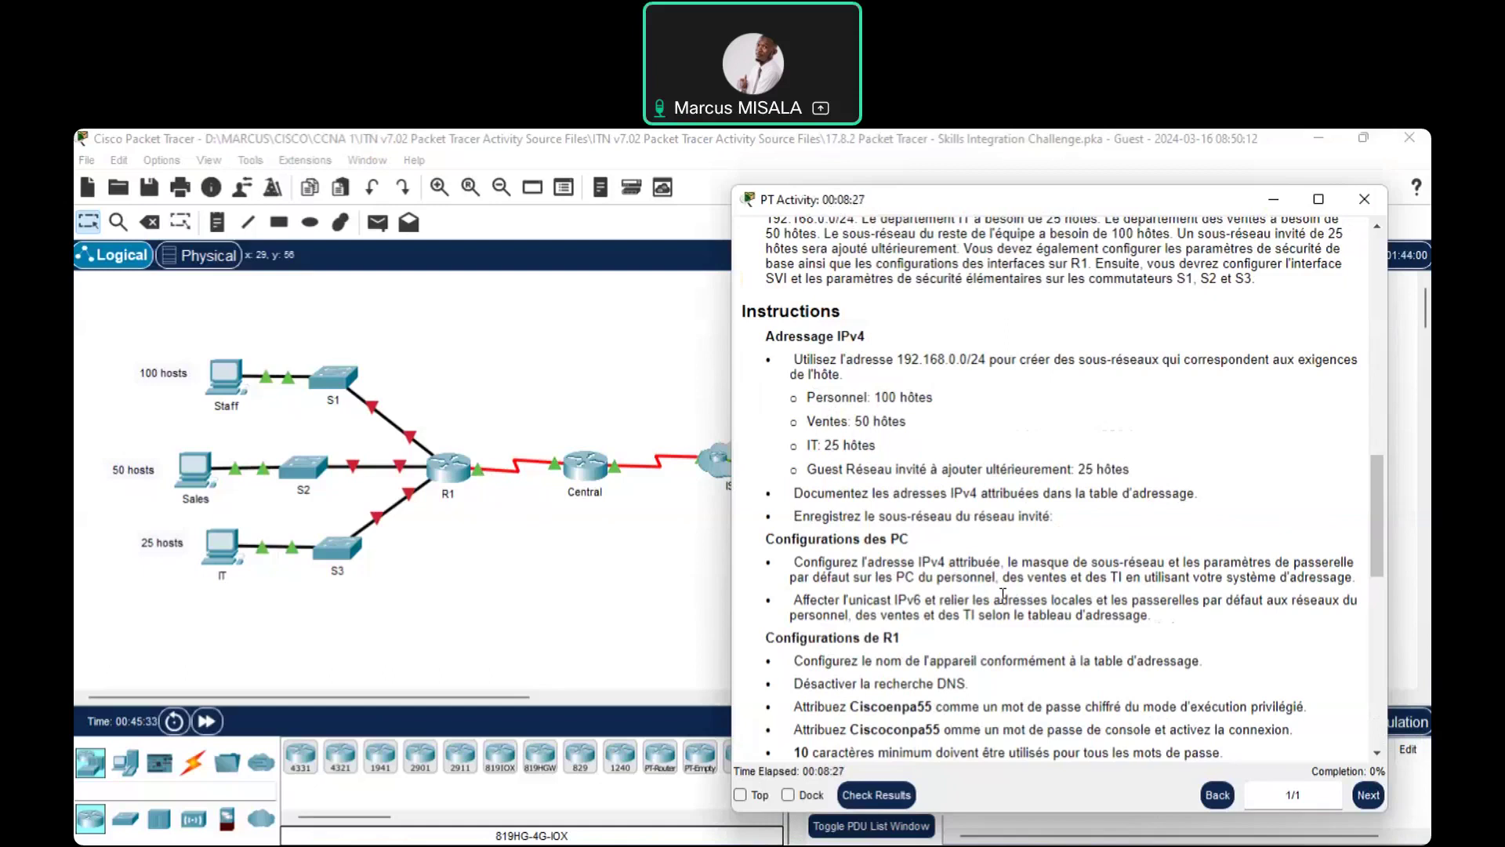
# Draw a large text box across the blank slide of Présentation2, then return to Packet Tracer
pyautogui.click(1007, 811)
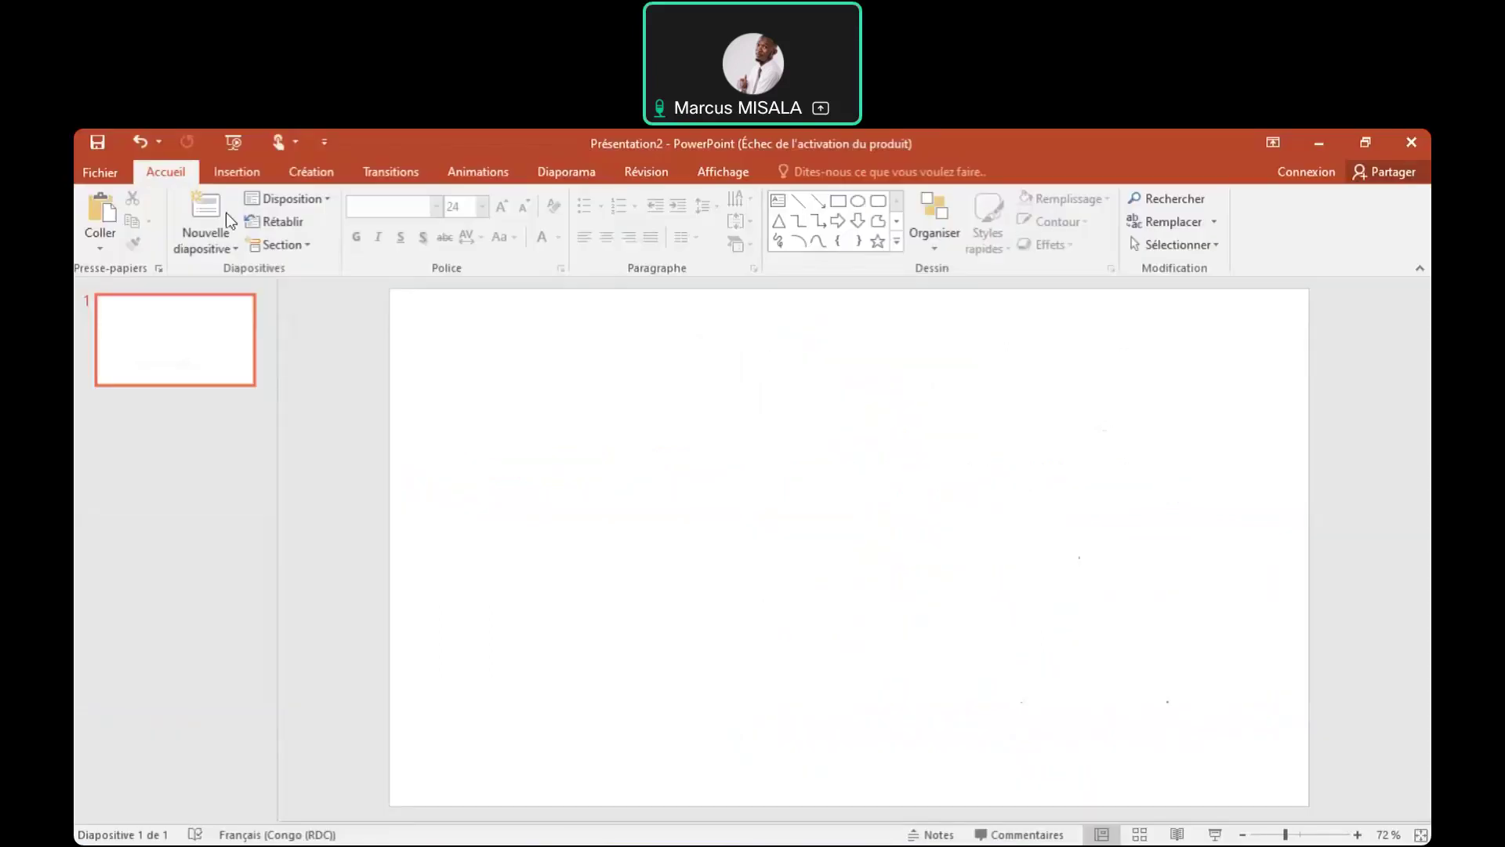
pyautogui.click(269, 174)
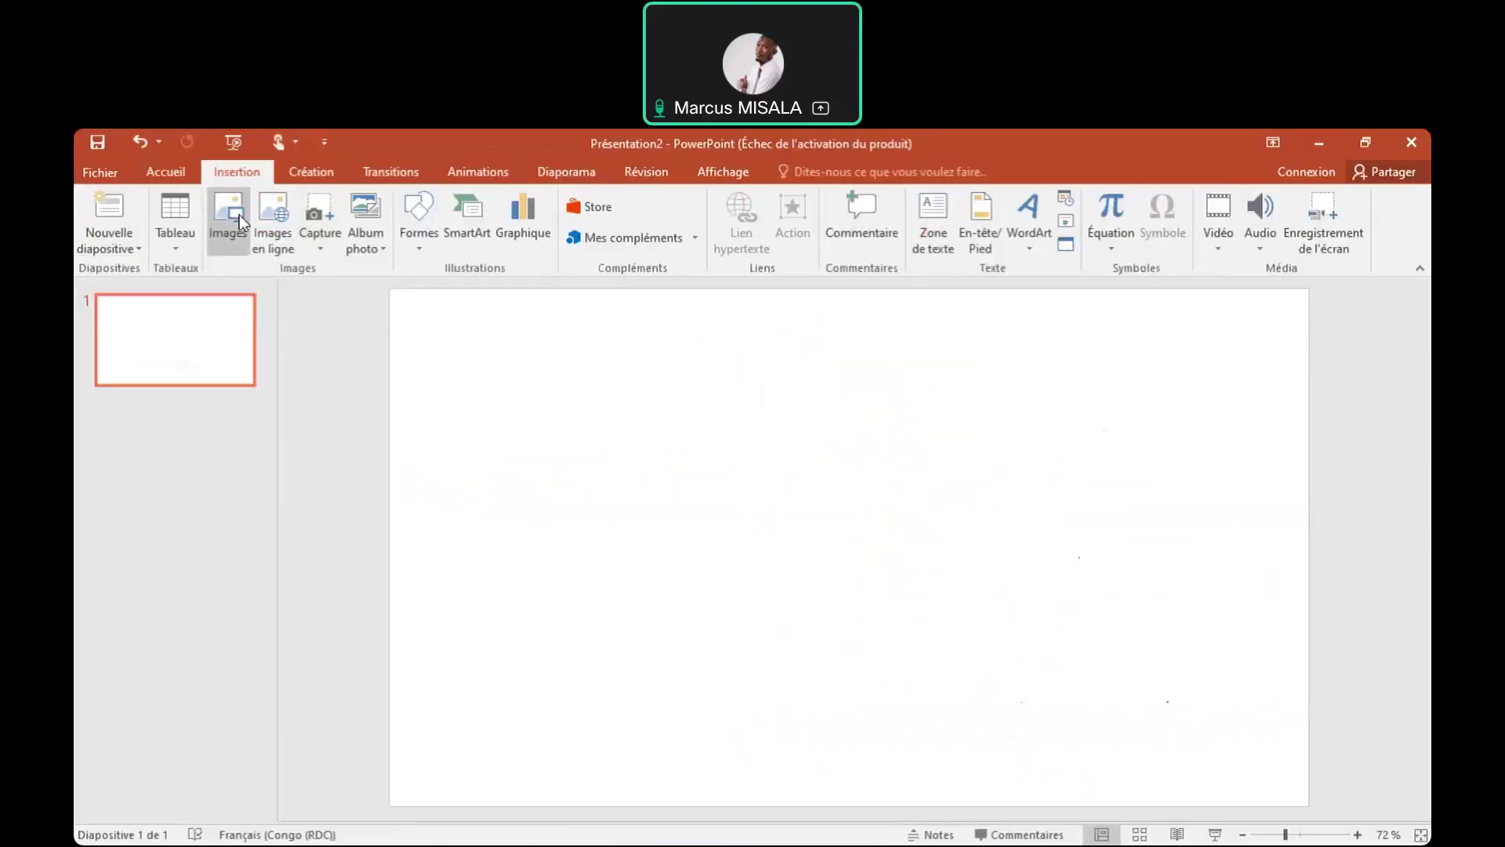
pyautogui.click(425, 214)
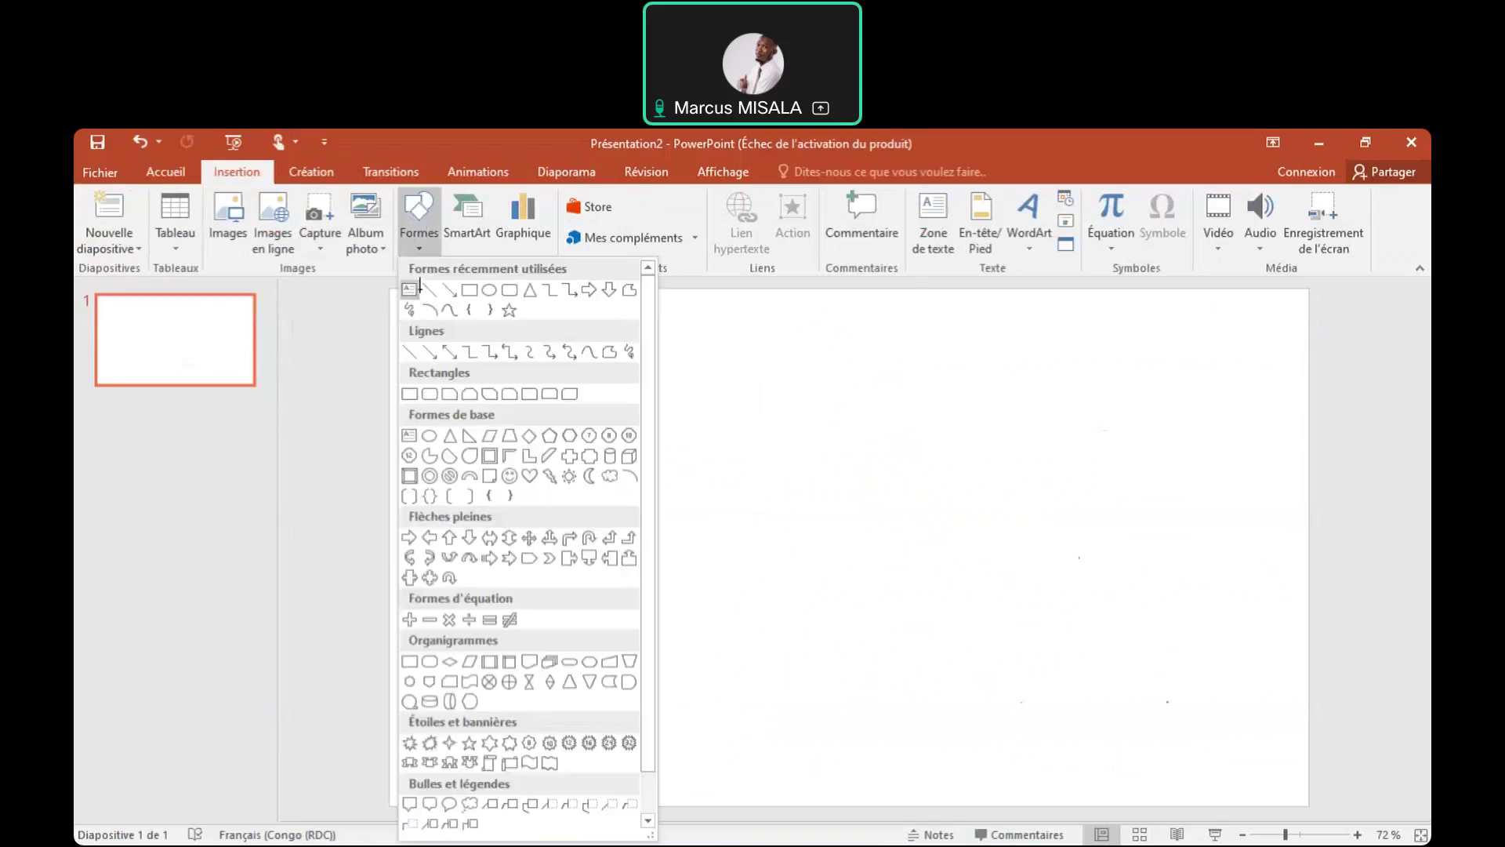
pyautogui.click(409, 295)
pyautogui.moveTo(448, 321); pyautogui.dragTo(1255, 790)
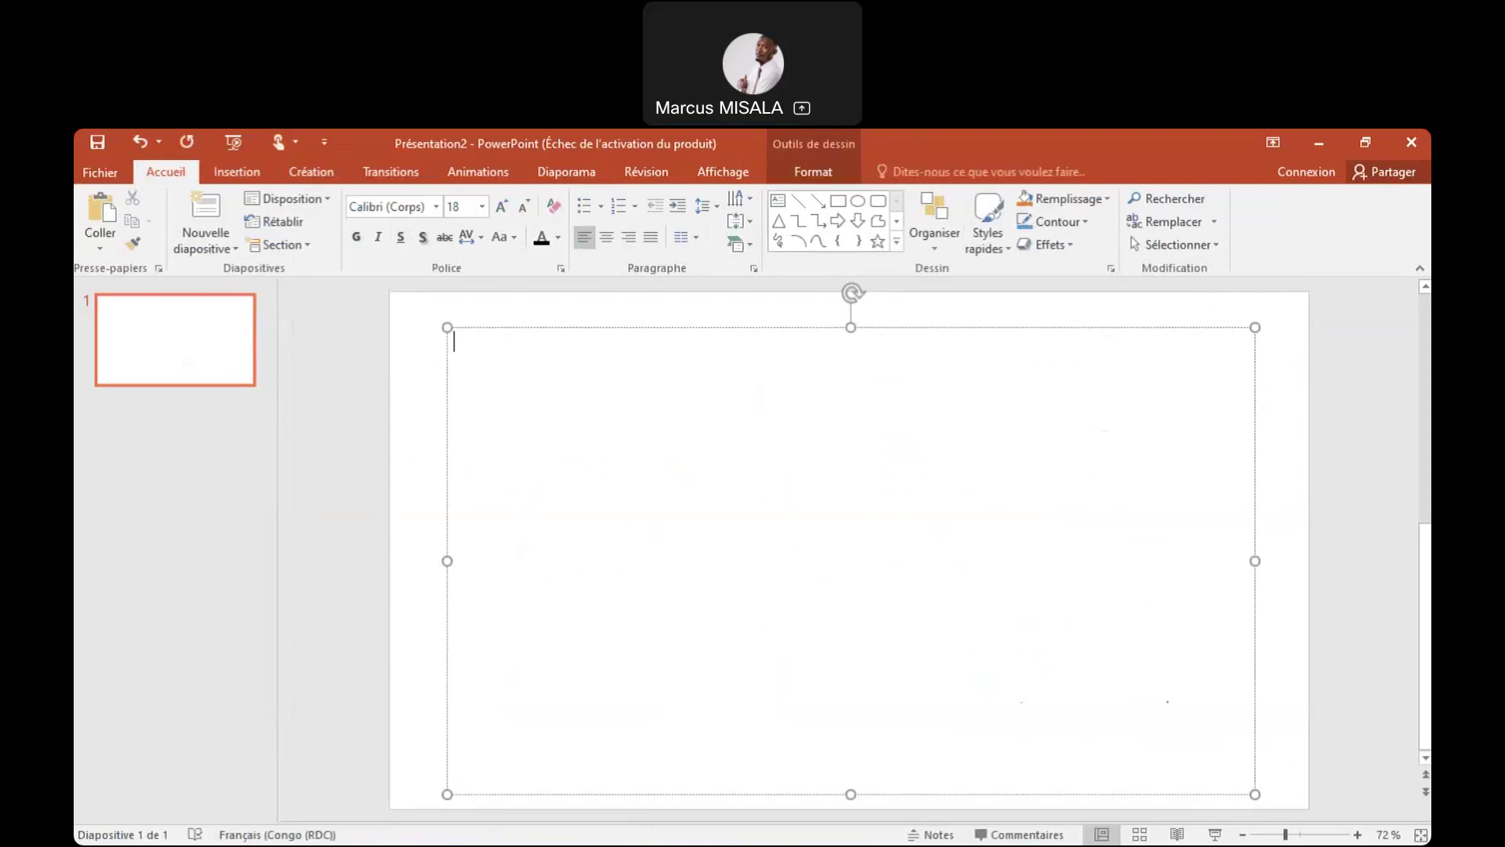
pyautogui.hotkey('alt', 'Tab')
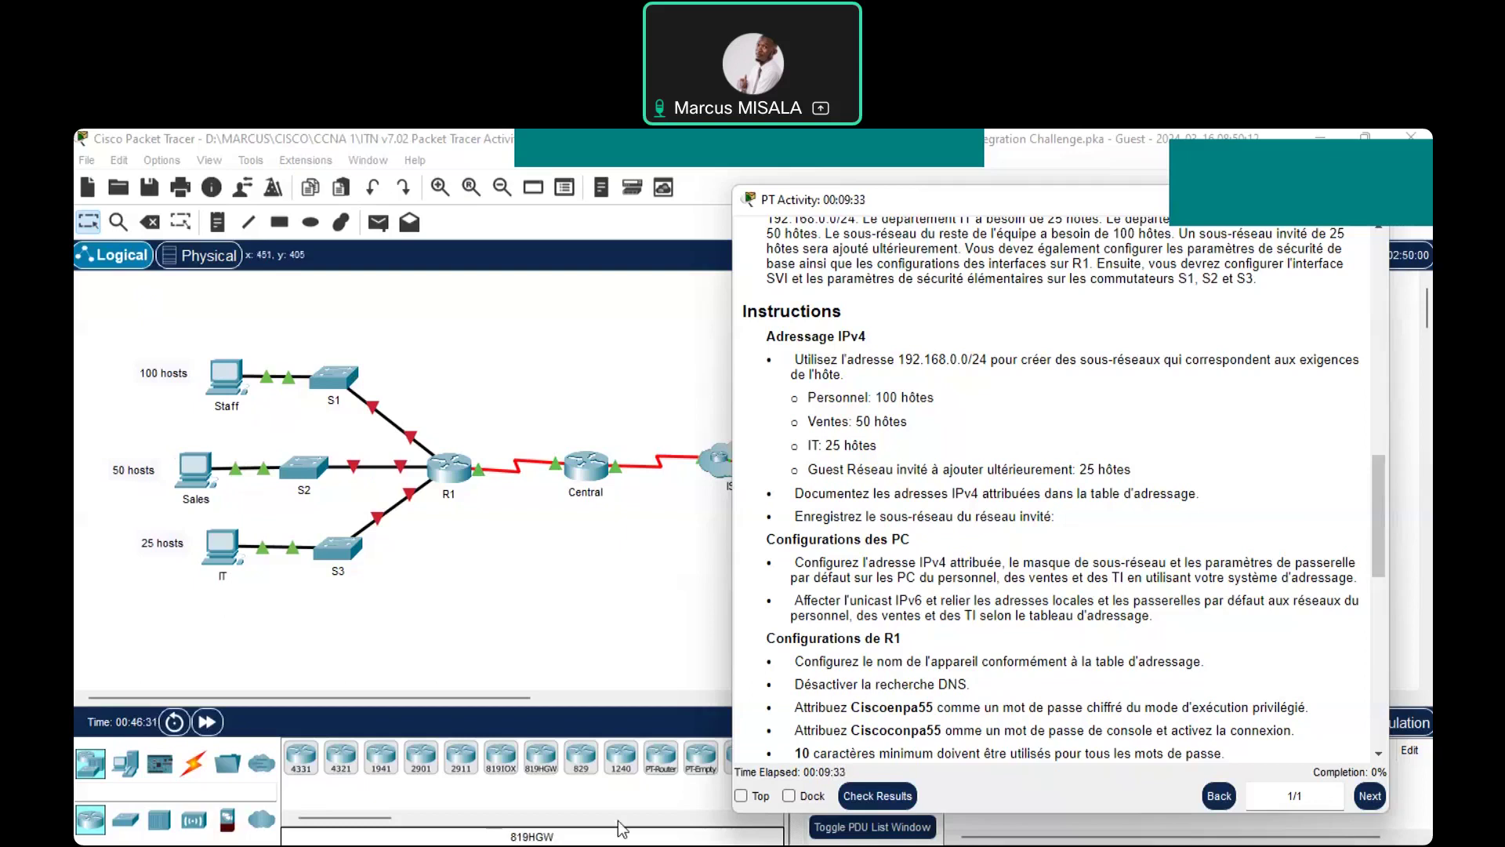
# Switch to the Word notes showing STAFF mask 255.255.255.128 and VENTES 192.168.0.128/26
pyautogui.hotkey('alt', 'Tab')
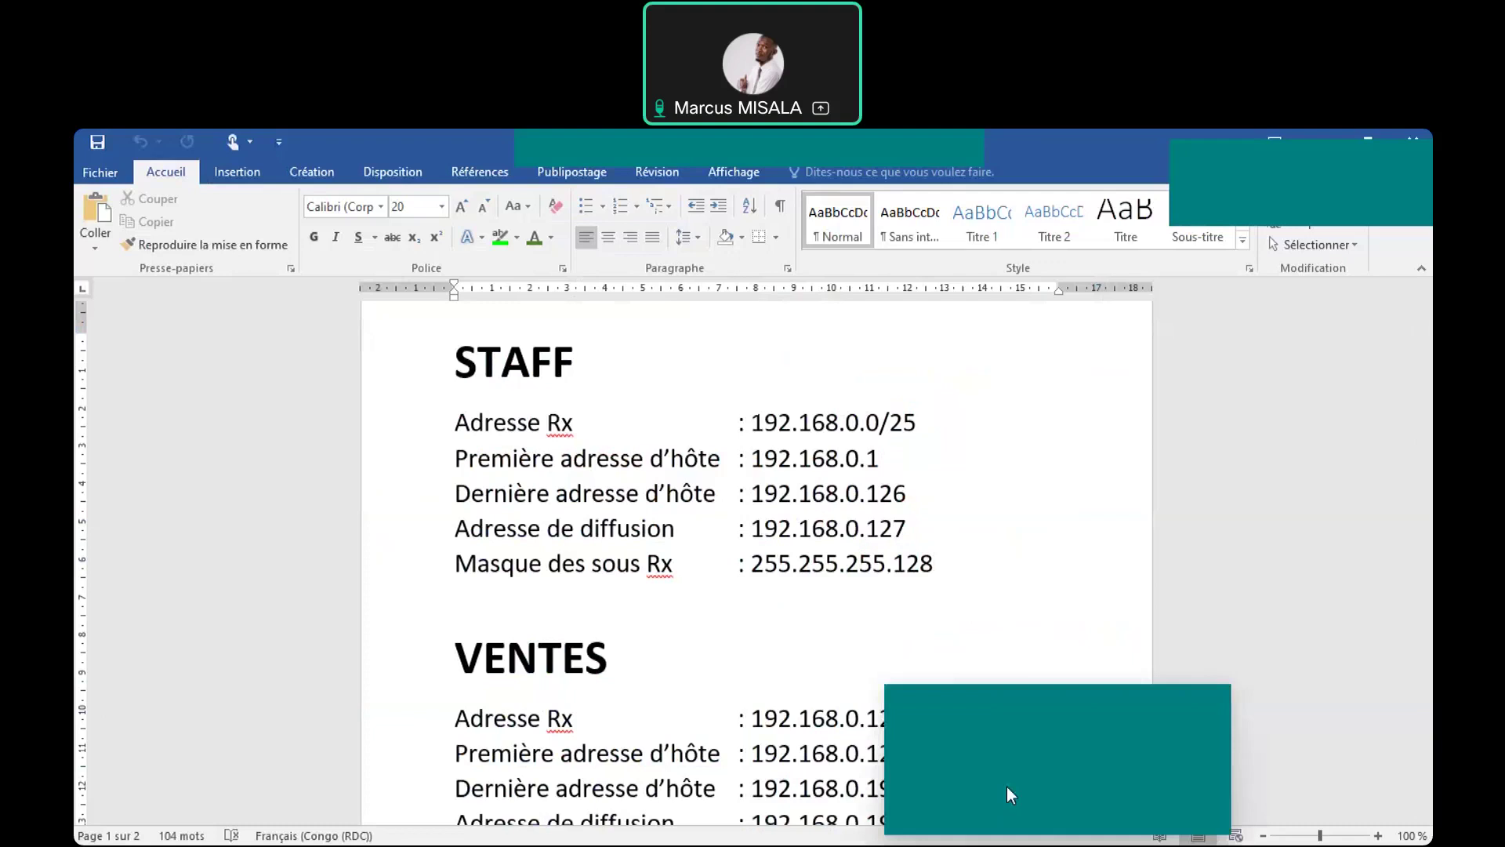
# Return to the Packet Tracer topology and open the Staff PC's device window
pyautogui.click(1007, 787)
pyautogui.click(220, 394)
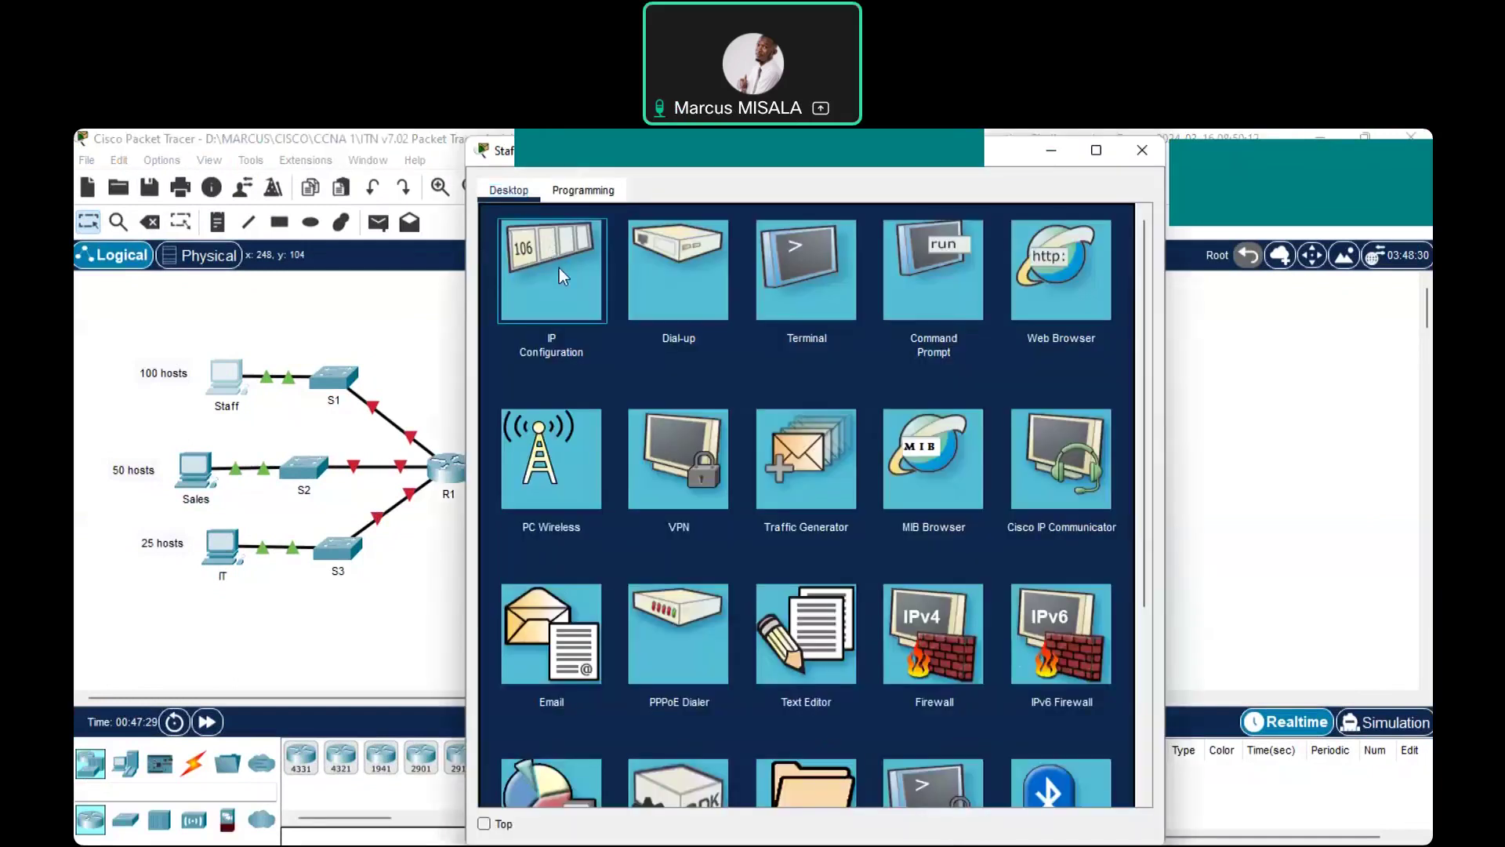
# Enter 192.168.0.3 as the Staff PC's IPv4 address in IP Configuration
pyautogui.click(560, 272)
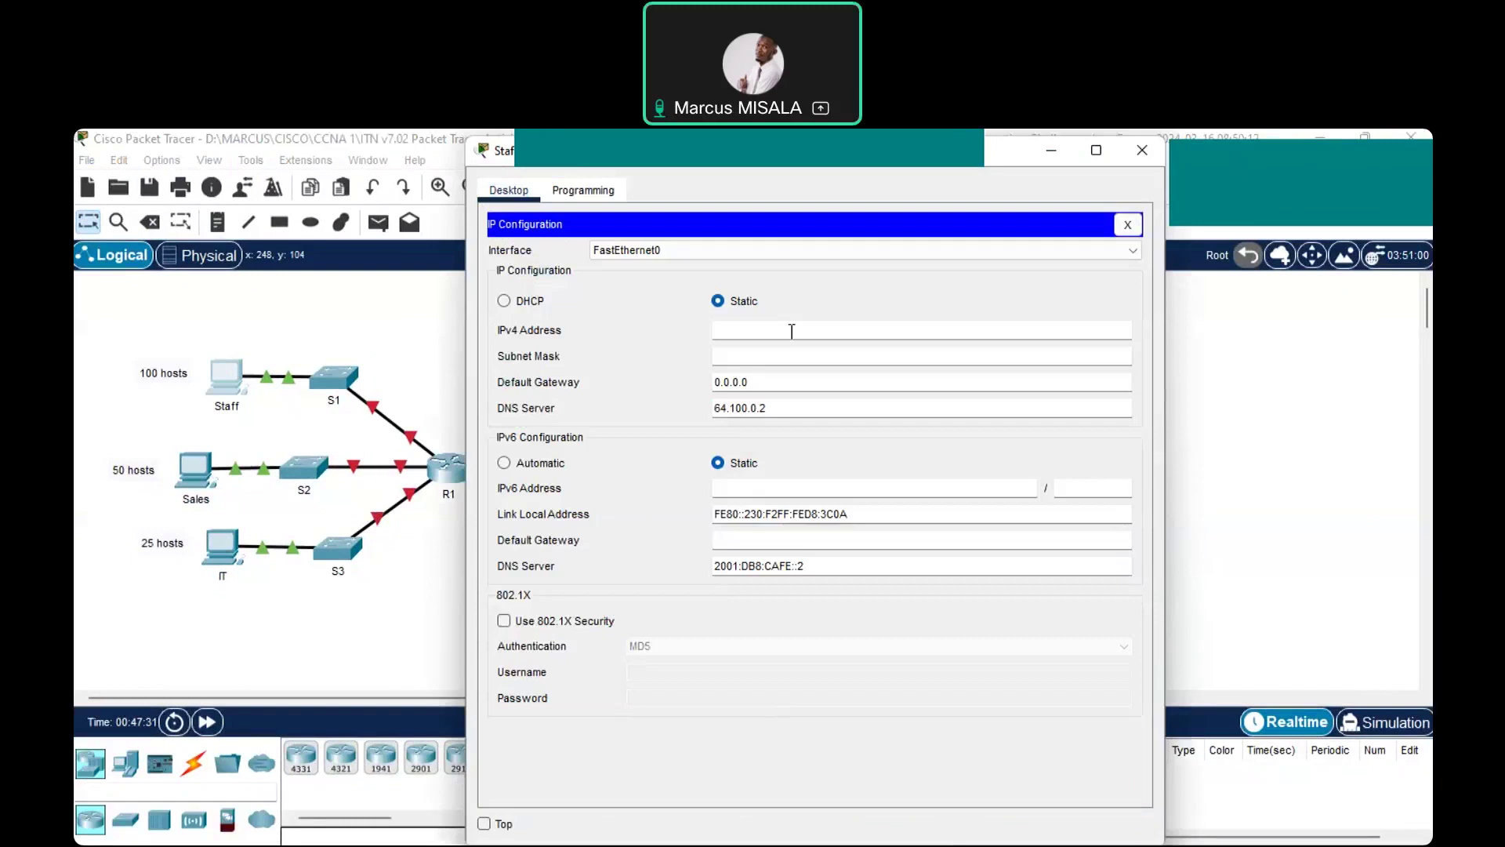
pyautogui.click(792, 331)
pyautogui.write('192')
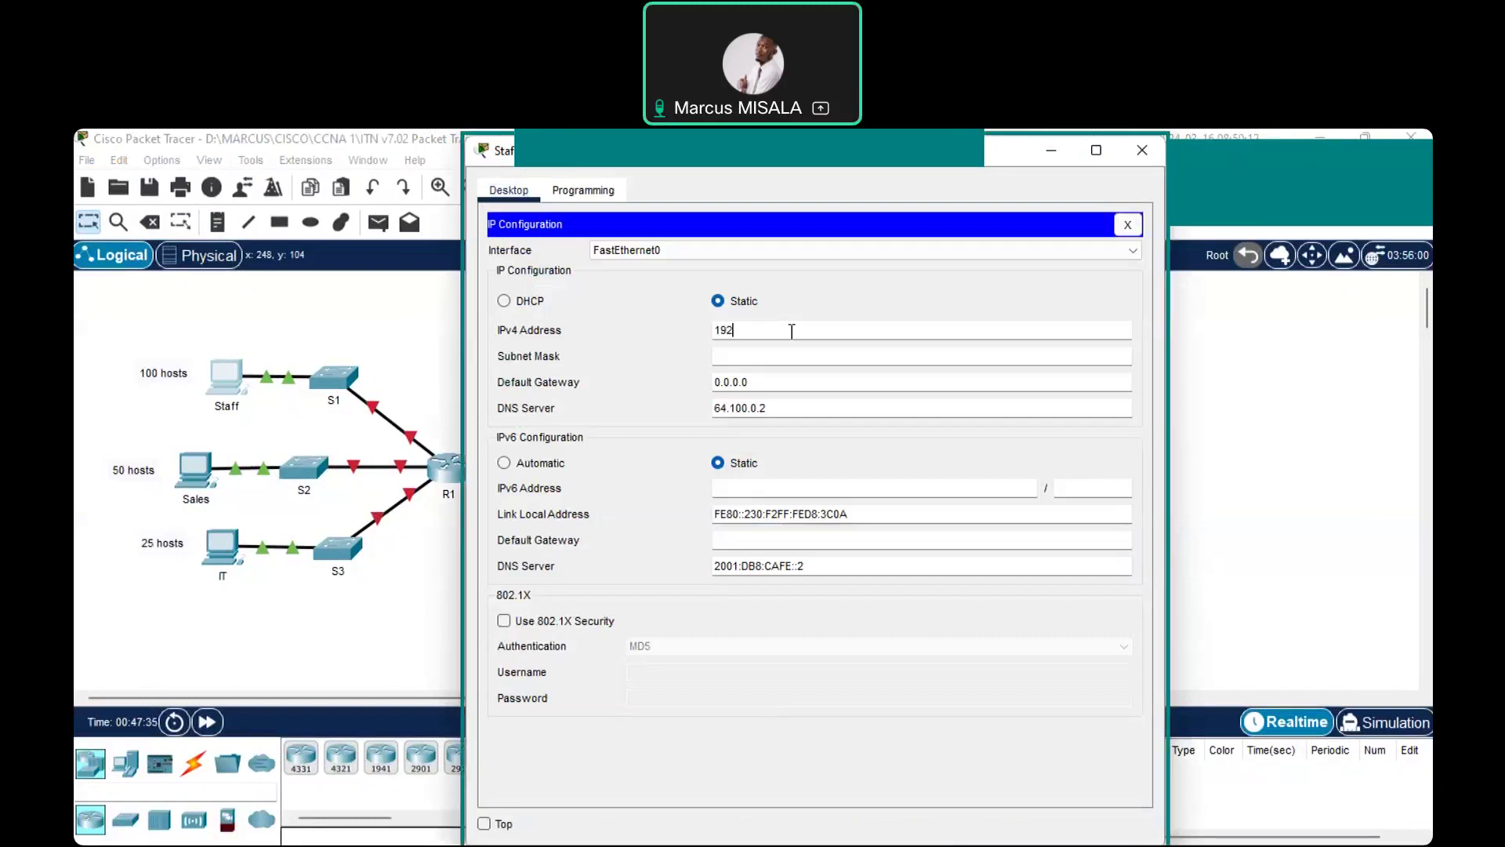
pyautogui.write('.168.0.')
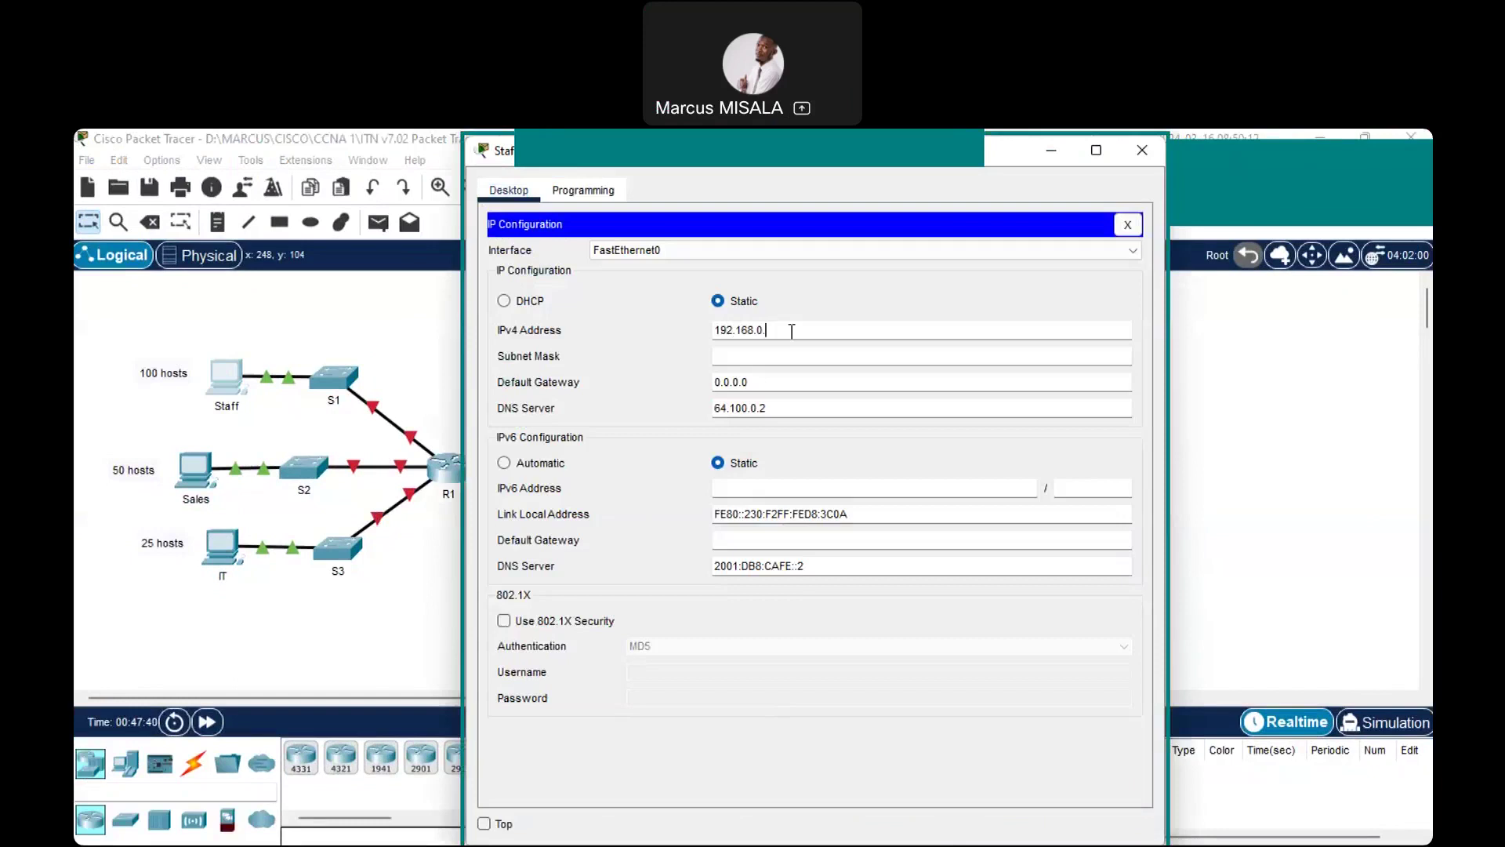
pyautogui.write('3')
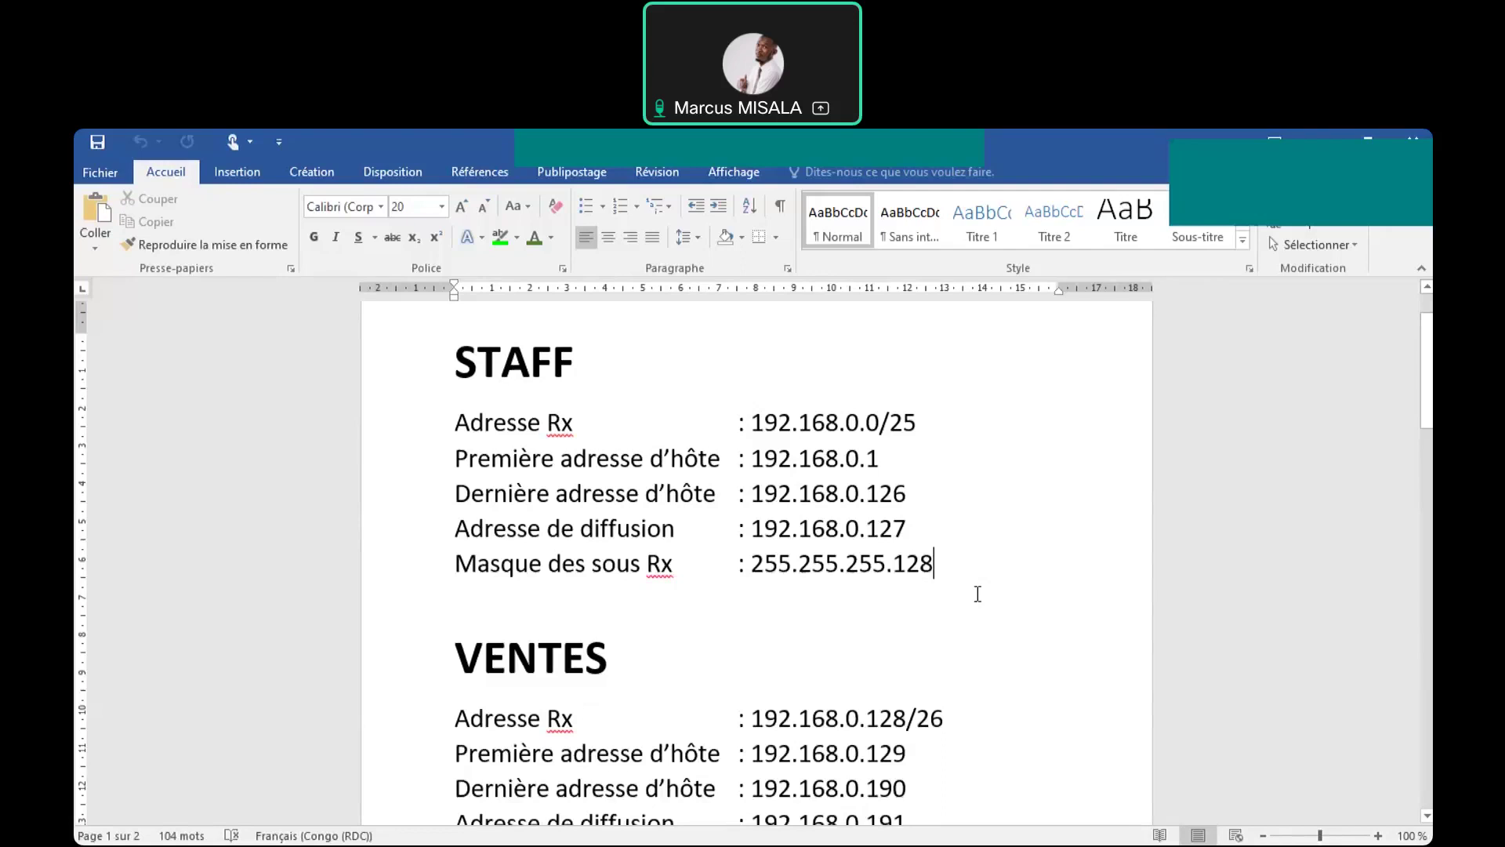
pyautogui.hotkey('alt', 'Tab')
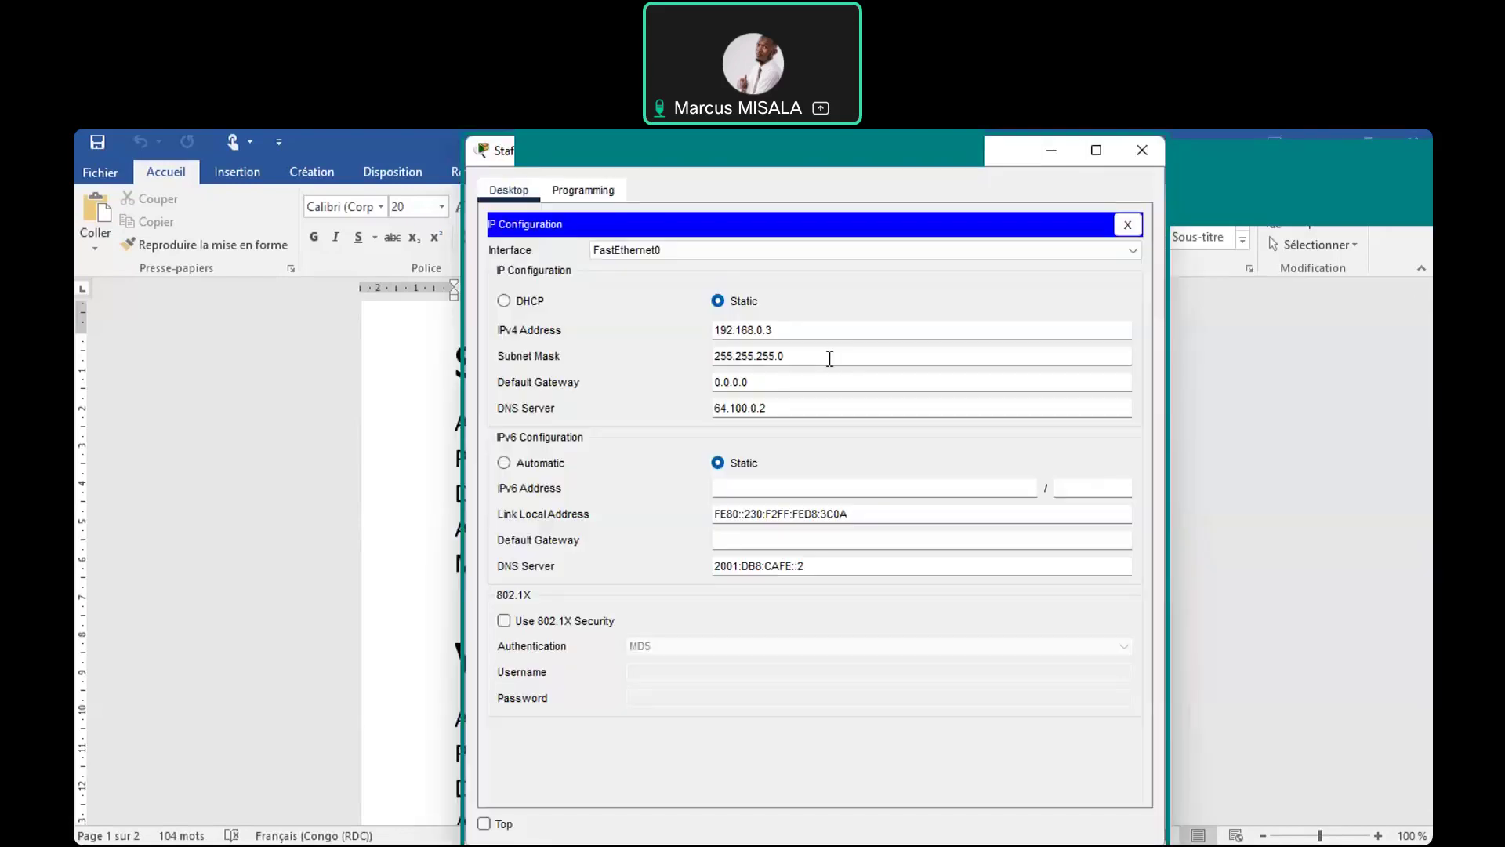
# Change the Staff PC's mask from 255.255.255.0 to 255.255.255.128, then return to the topology
pyautogui.press('BackSpace')
pyautogui.write('128')
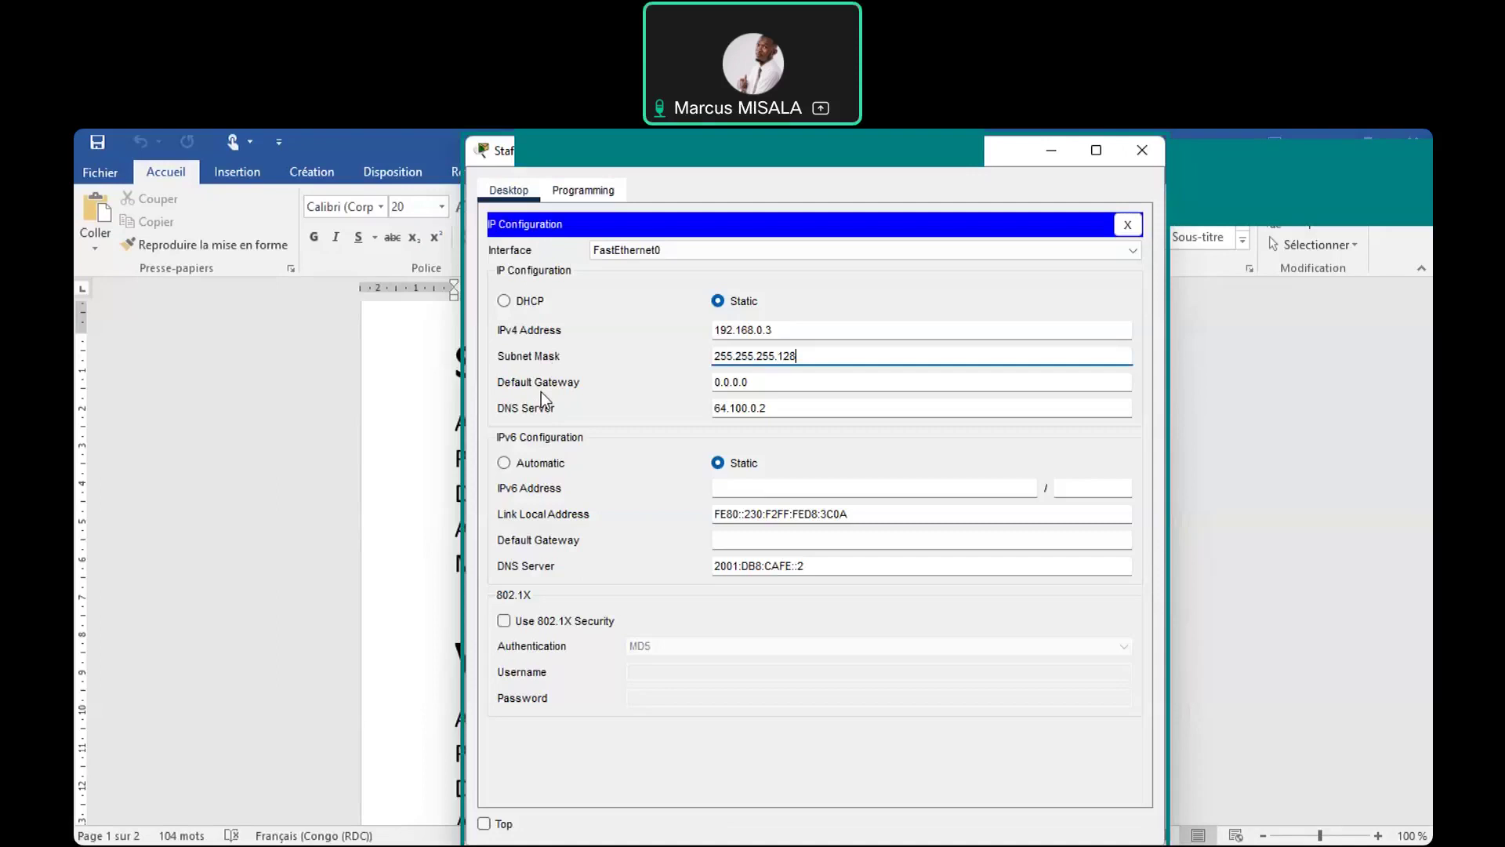
pyautogui.hotkey('alt', 'Tab')
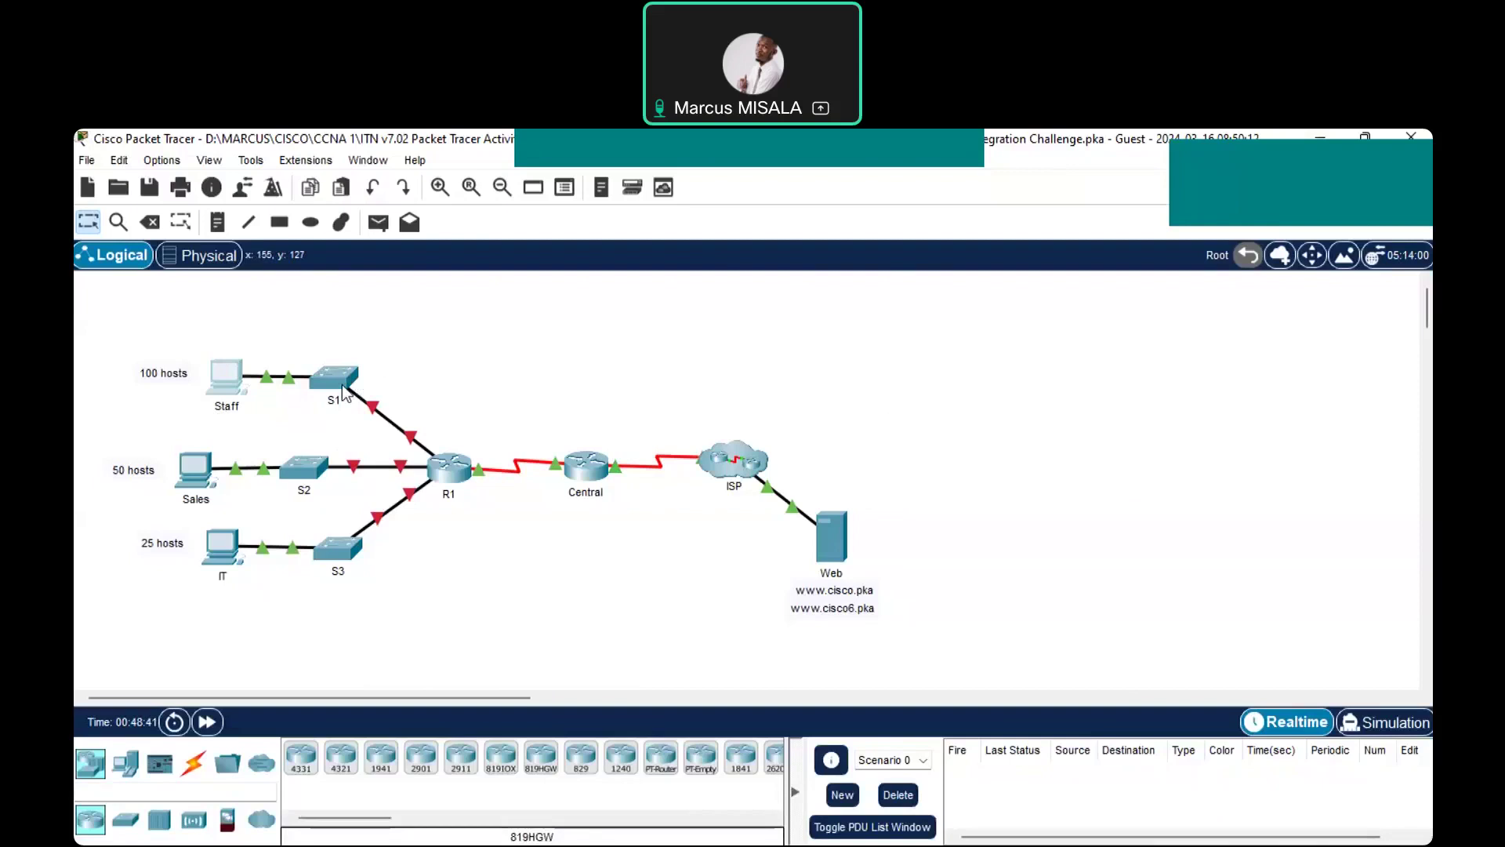
# Check the STAFF addresses in Word, then start the Staff PC's default gateway as 192.168
pyautogui.hotkey('alt', 'Tab')
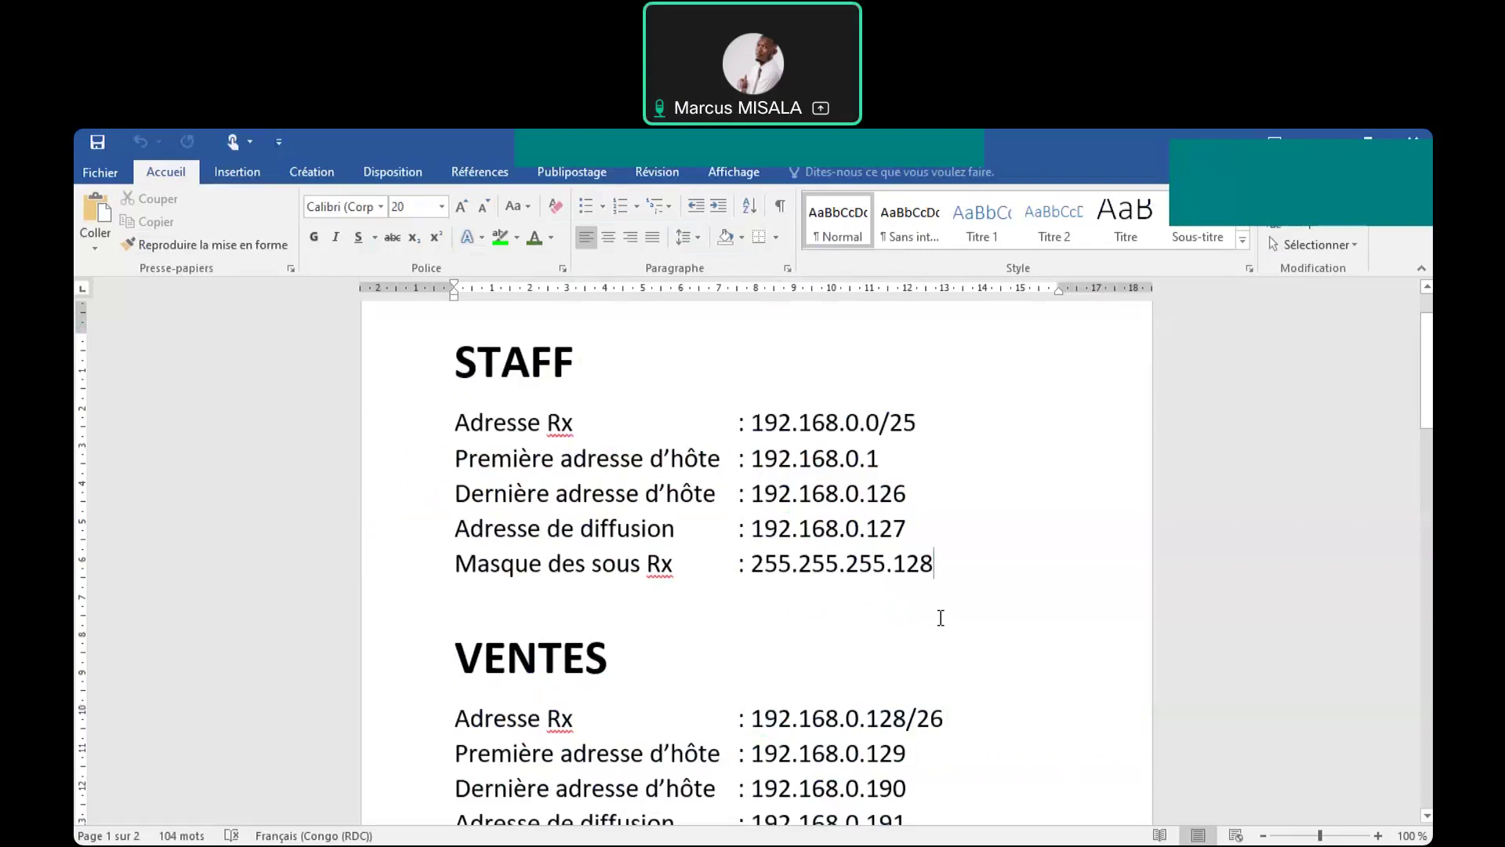
pyautogui.hotkey('alt', 'Tab')
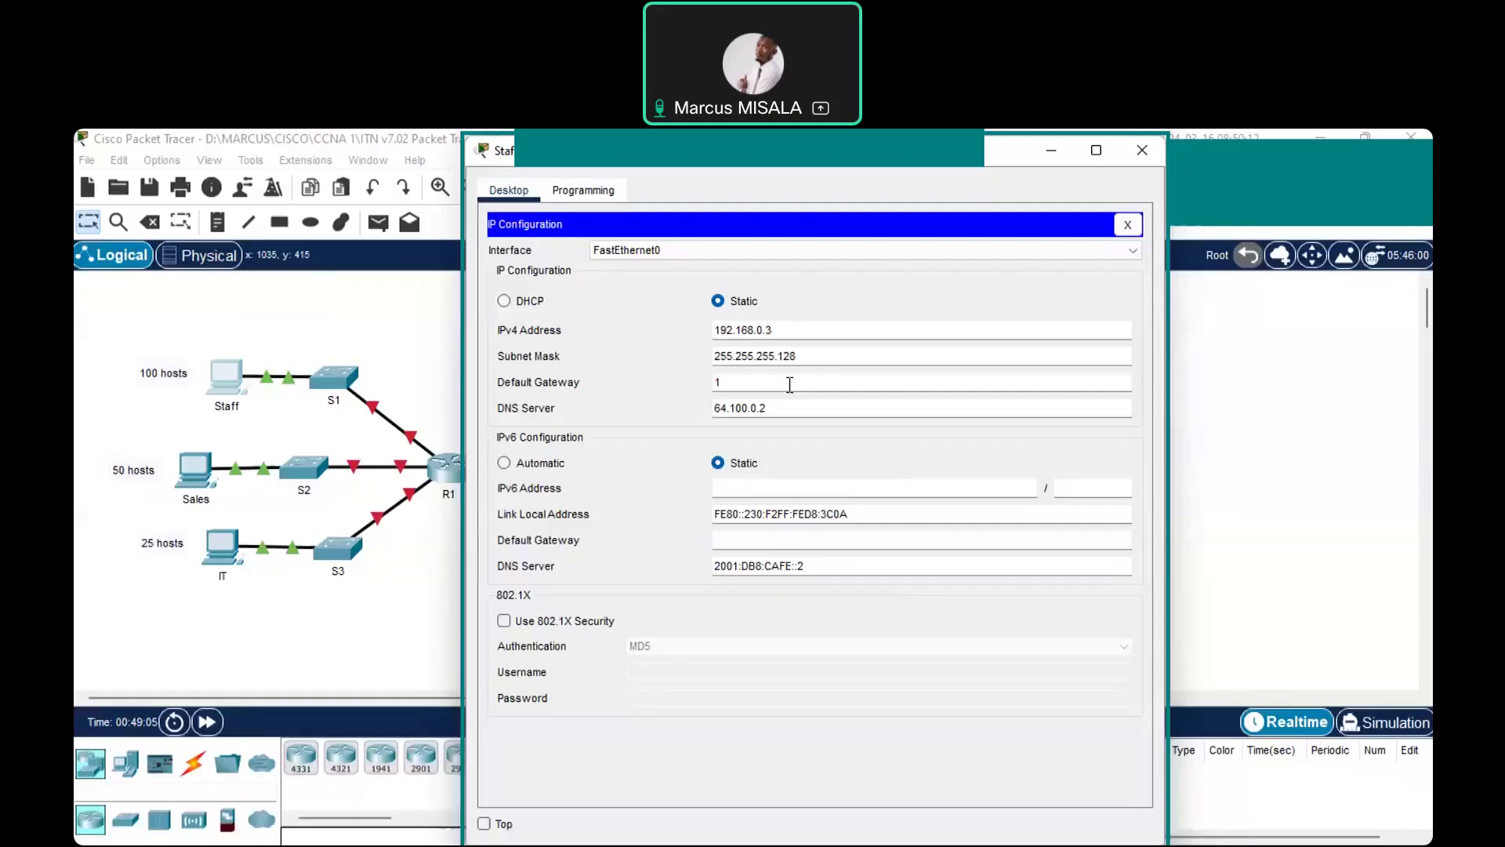
pyautogui.write('92')
pyautogui.write('.')
pyautogui.write('.')
pyautogui.write('1')
pyautogui.write('68')
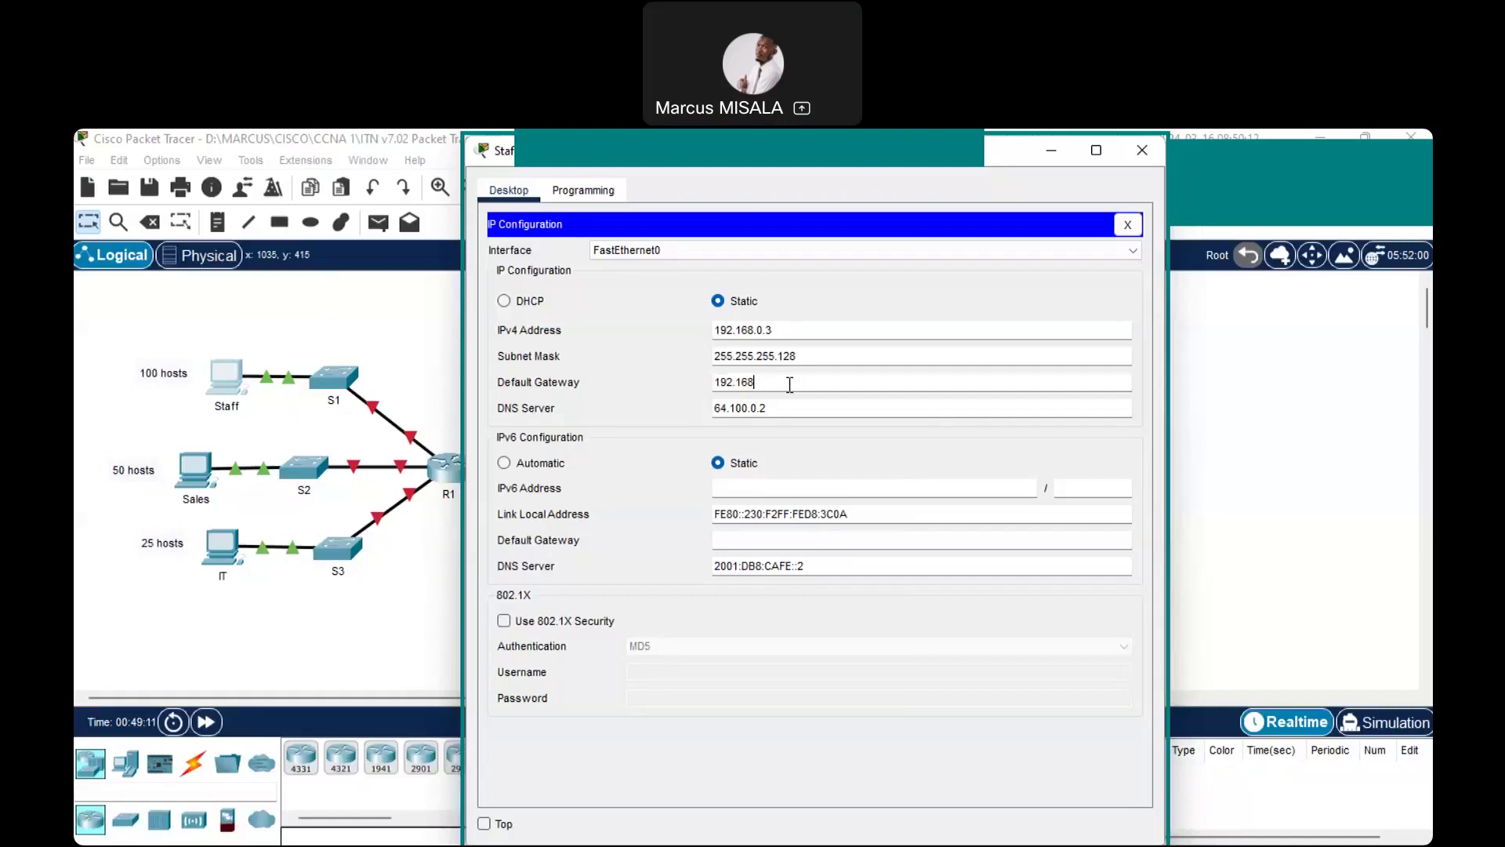
pyautogui.write('.0')
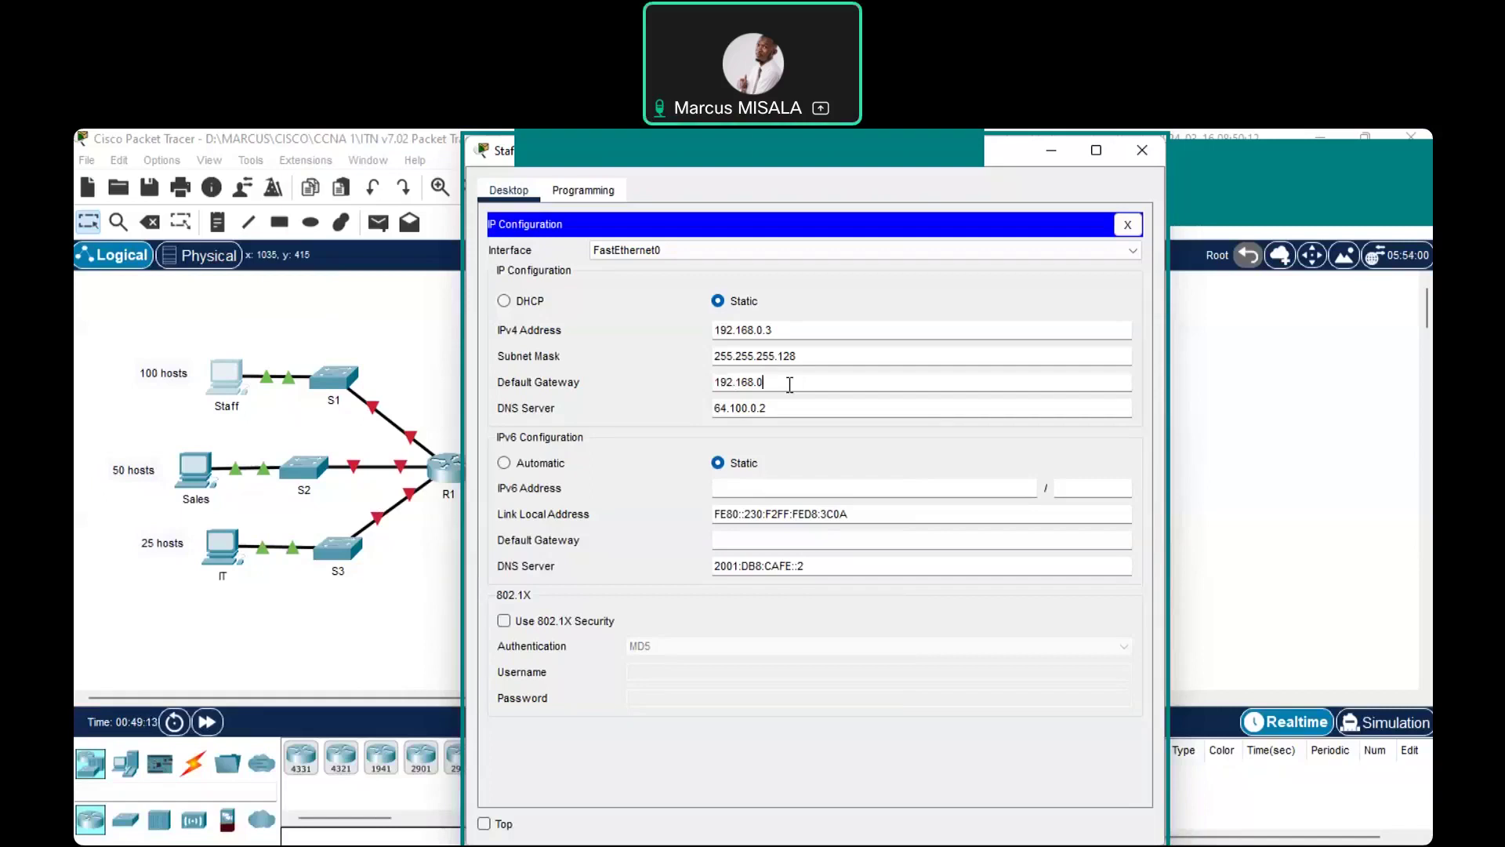
pyautogui.write('.1')
# Highlight the Staff PC's IPv4 address and its 192.168.0.1 gateway for emphasis
pyautogui.moveTo(807, 328); pyautogui.dragTo(700, 326)
pyautogui.click(792, 383)
pyautogui.moveTo(793, 383); pyautogui.dragTo(704, 386)
pyautogui.hotkey('ctrl', 'c')
pyautogui.click(875, 387)
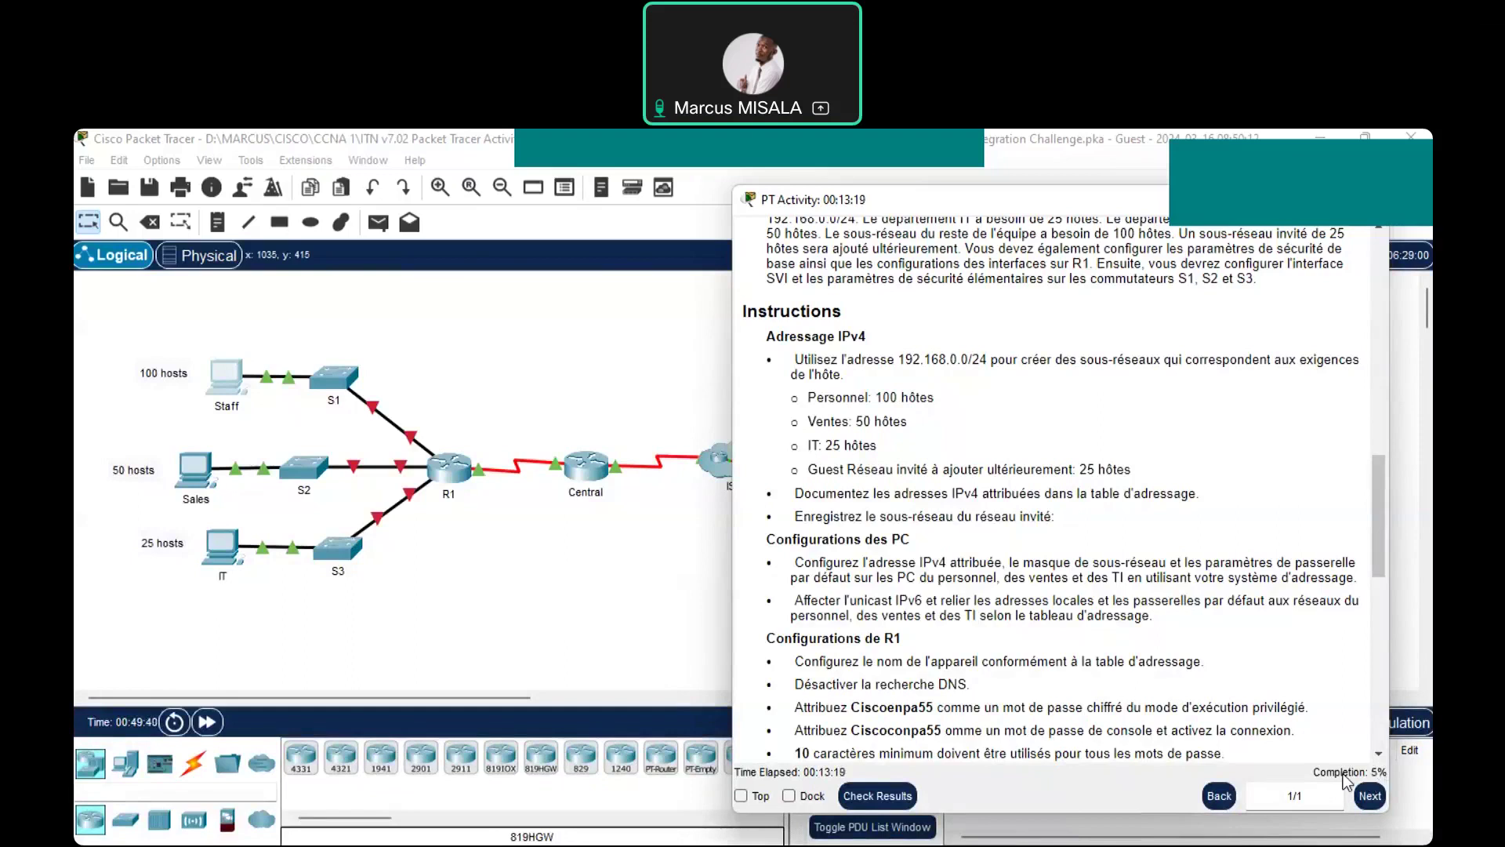
# Open the Sales PC's IP configuration and set its IPv4 address to 192.168.0.131
pyautogui.click(196, 475)
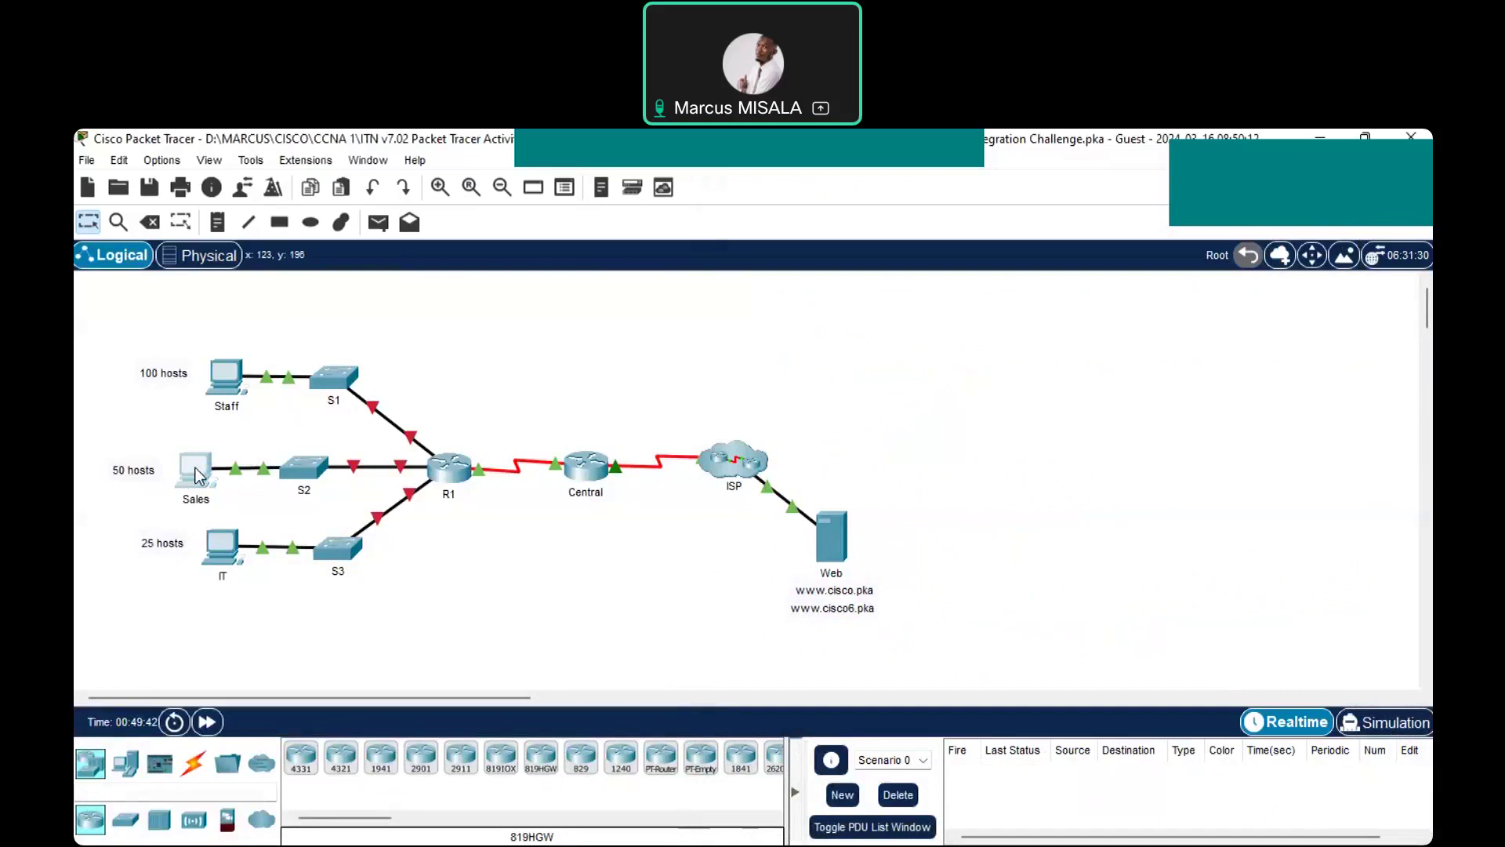
pyautogui.click(196, 475)
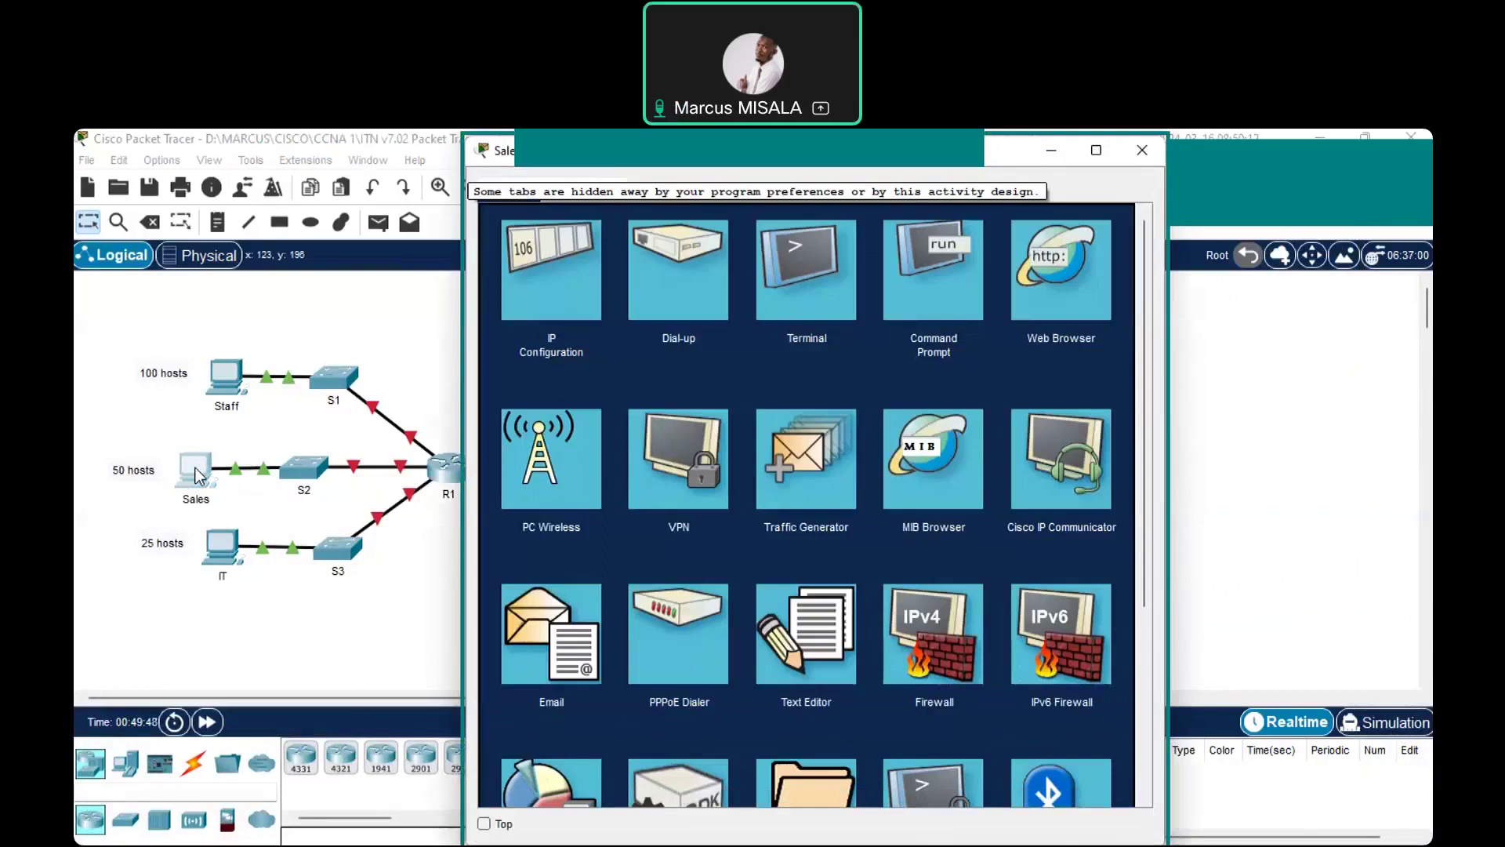
pyautogui.click(592, 292)
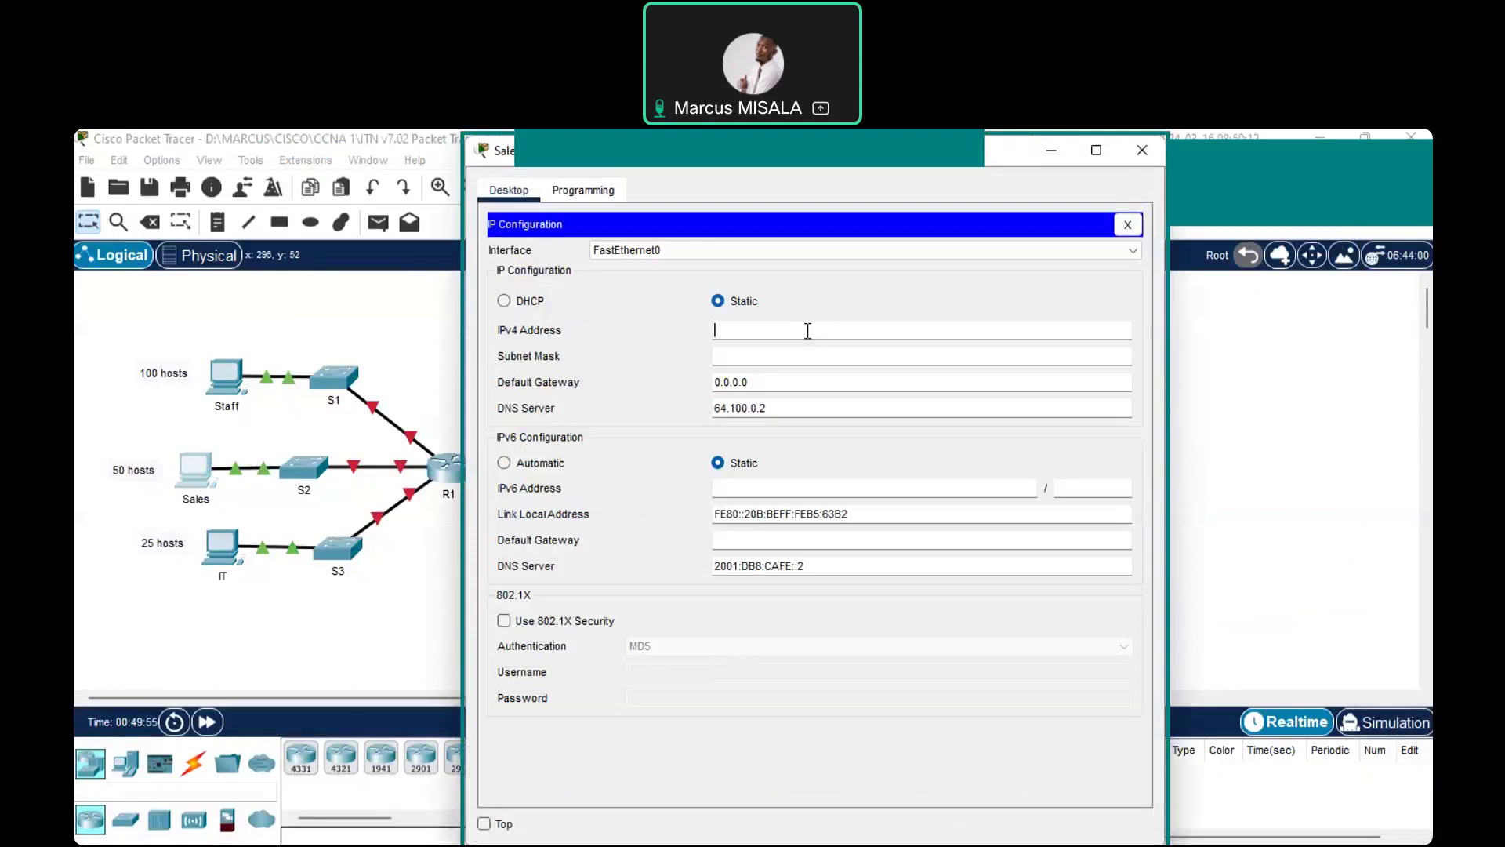
pyautogui.hotkey('ctrl', 'v')
pyautogui.press('BackSpace')
pyautogui.write('131')
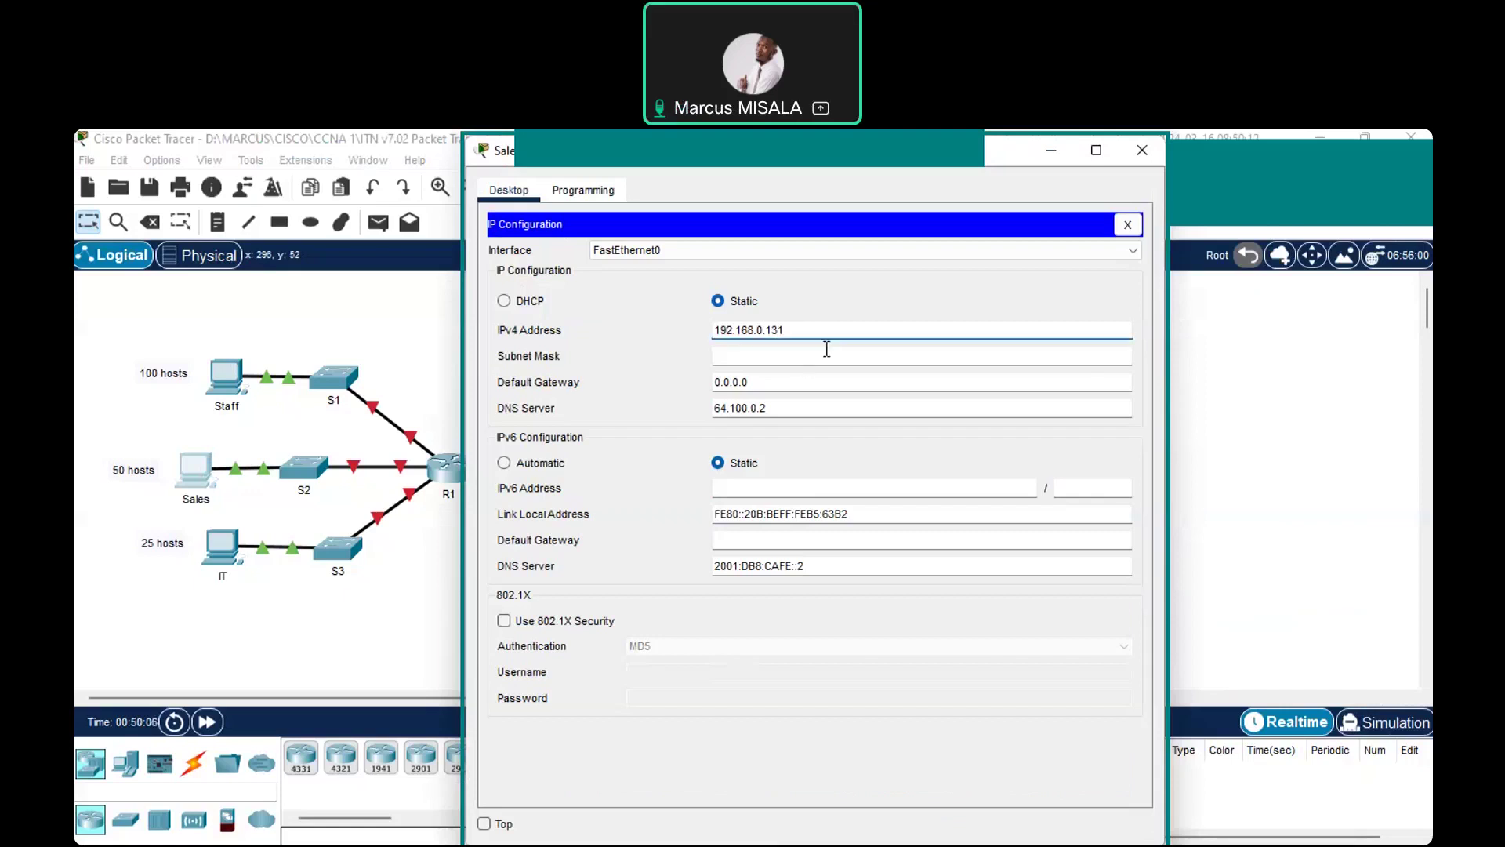
# Give the Sales PC mask 255.255.255.192 and gateway 192.168.0.129, then close its window
pyautogui.click(826, 348)
pyautogui.press('BackSpace')
pyautogui.write('192')
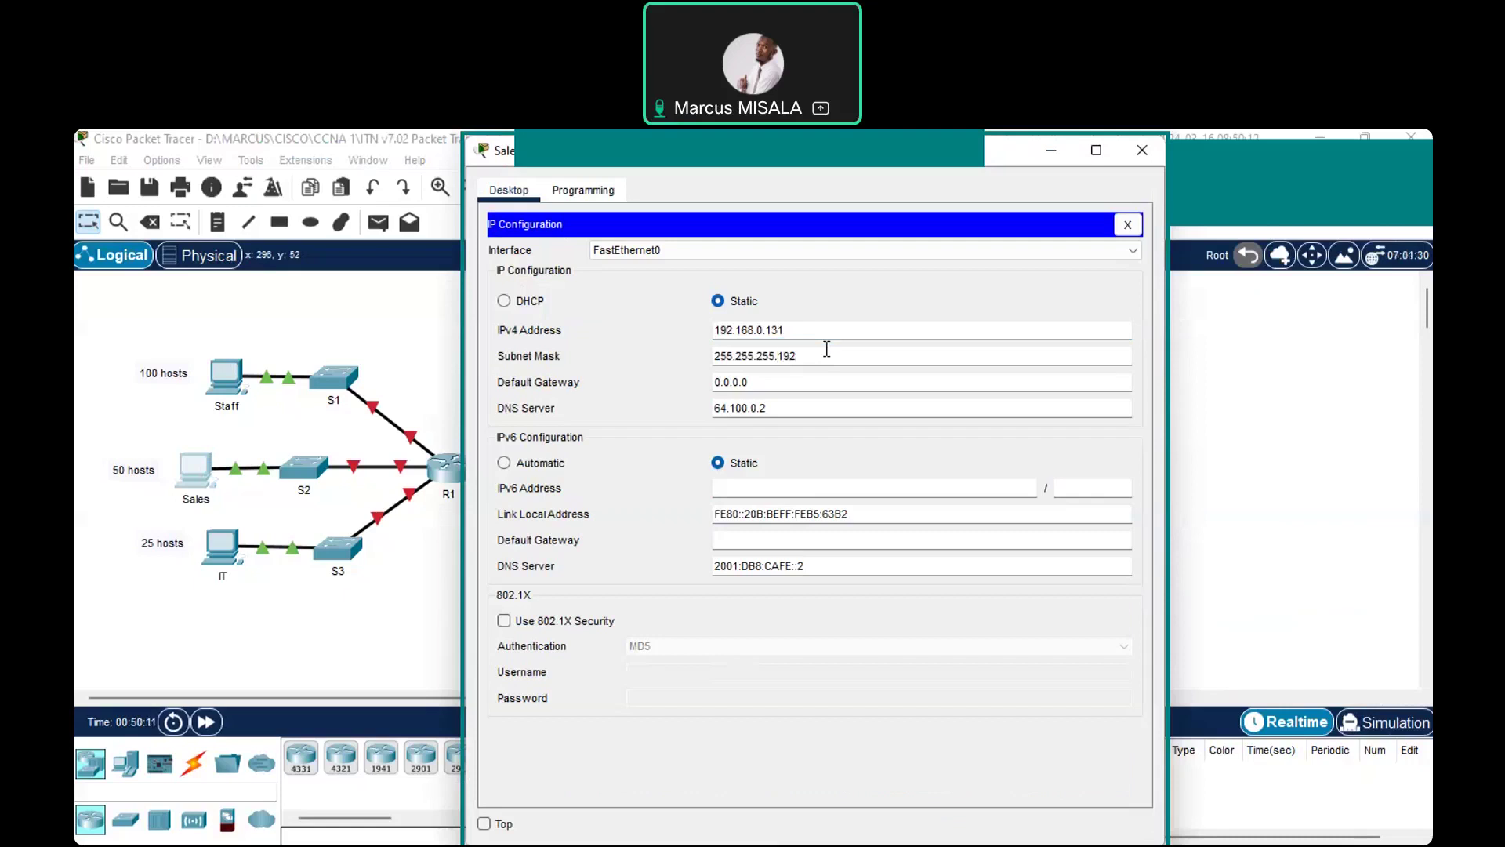
pyautogui.click(810, 380)
pyautogui.press('BackSpace')
pyautogui.press('BackSpace')
pyautogui.press('BackSpace')
pyautogui.press('BackSpace')
pyautogui.press('BackSpace')
pyautogui.press('BackSpace')
pyautogui.press('BackSpace')
pyautogui.hotkey('ctrl', 'v')
pyautogui.write('2')
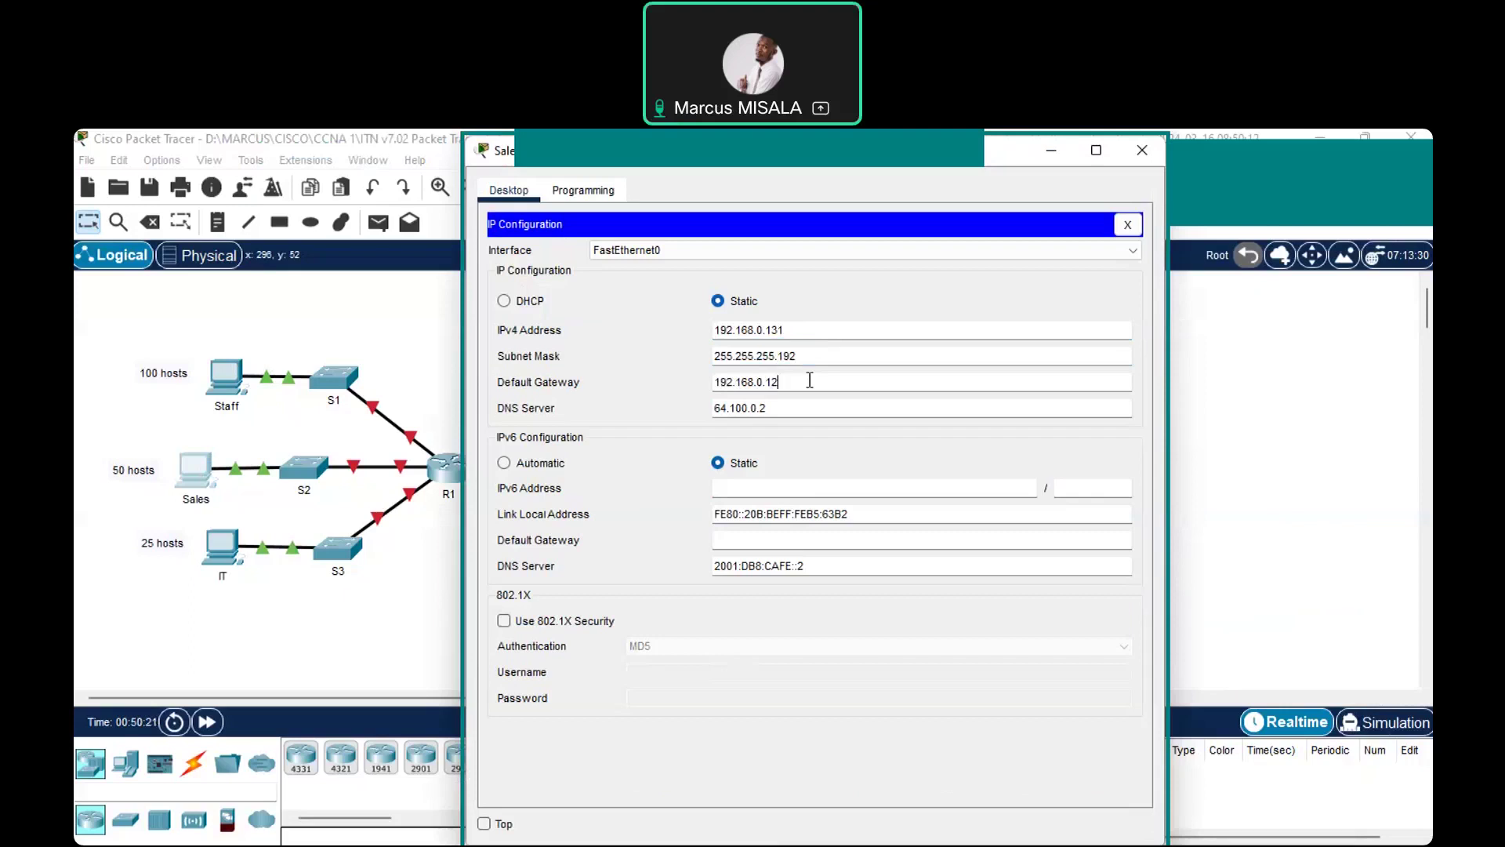
pyautogui.write('9')
pyautogui.click(1140, 158)
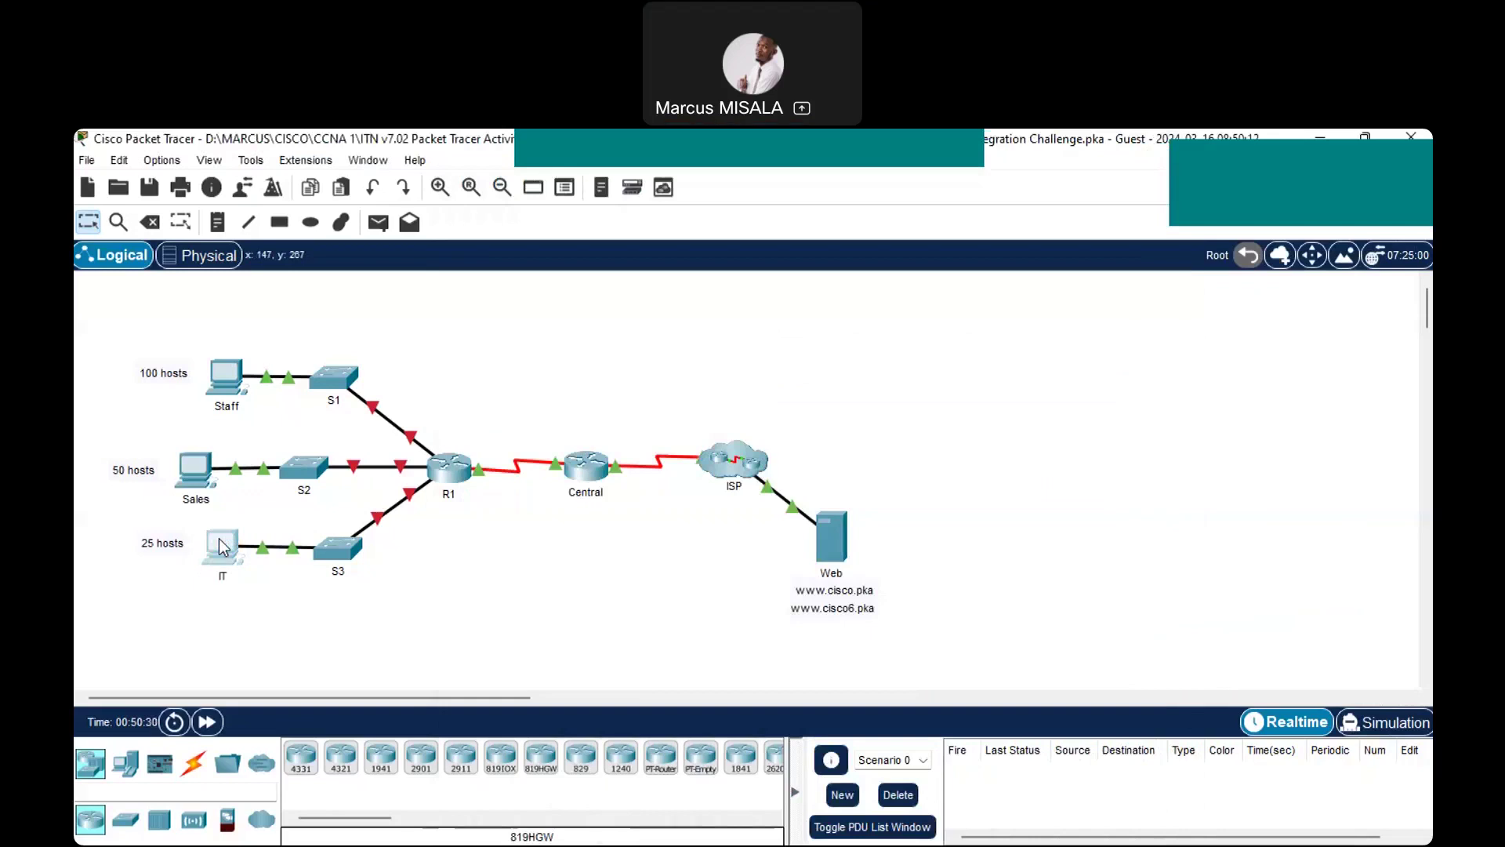
# Open the IT PC's IP configuration and enter IPv4 address 192.168.0.195
pyautogui.click(223, 547)
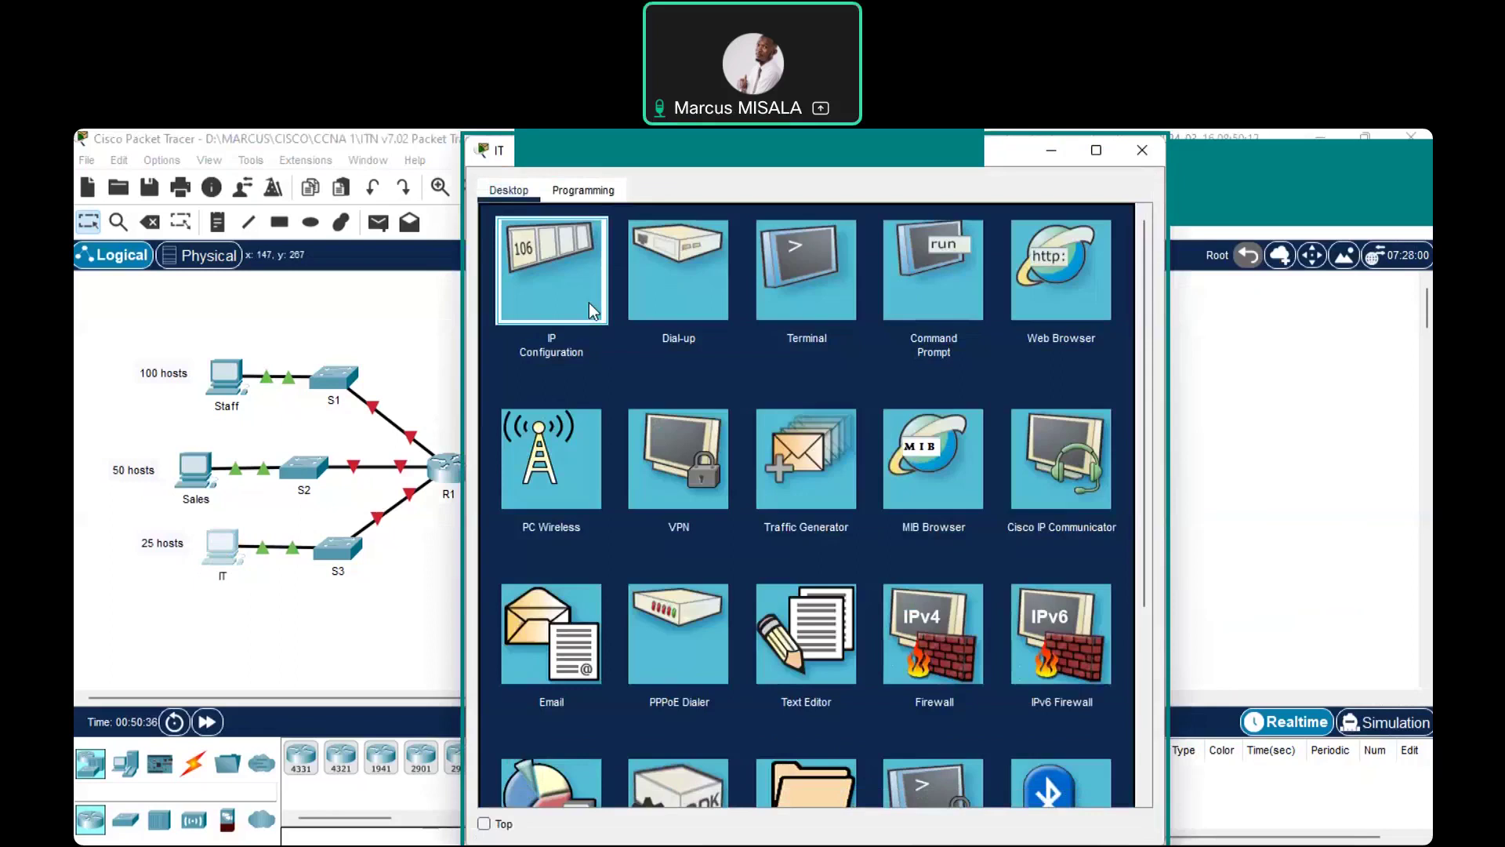
pyautogui.click(589, 305)
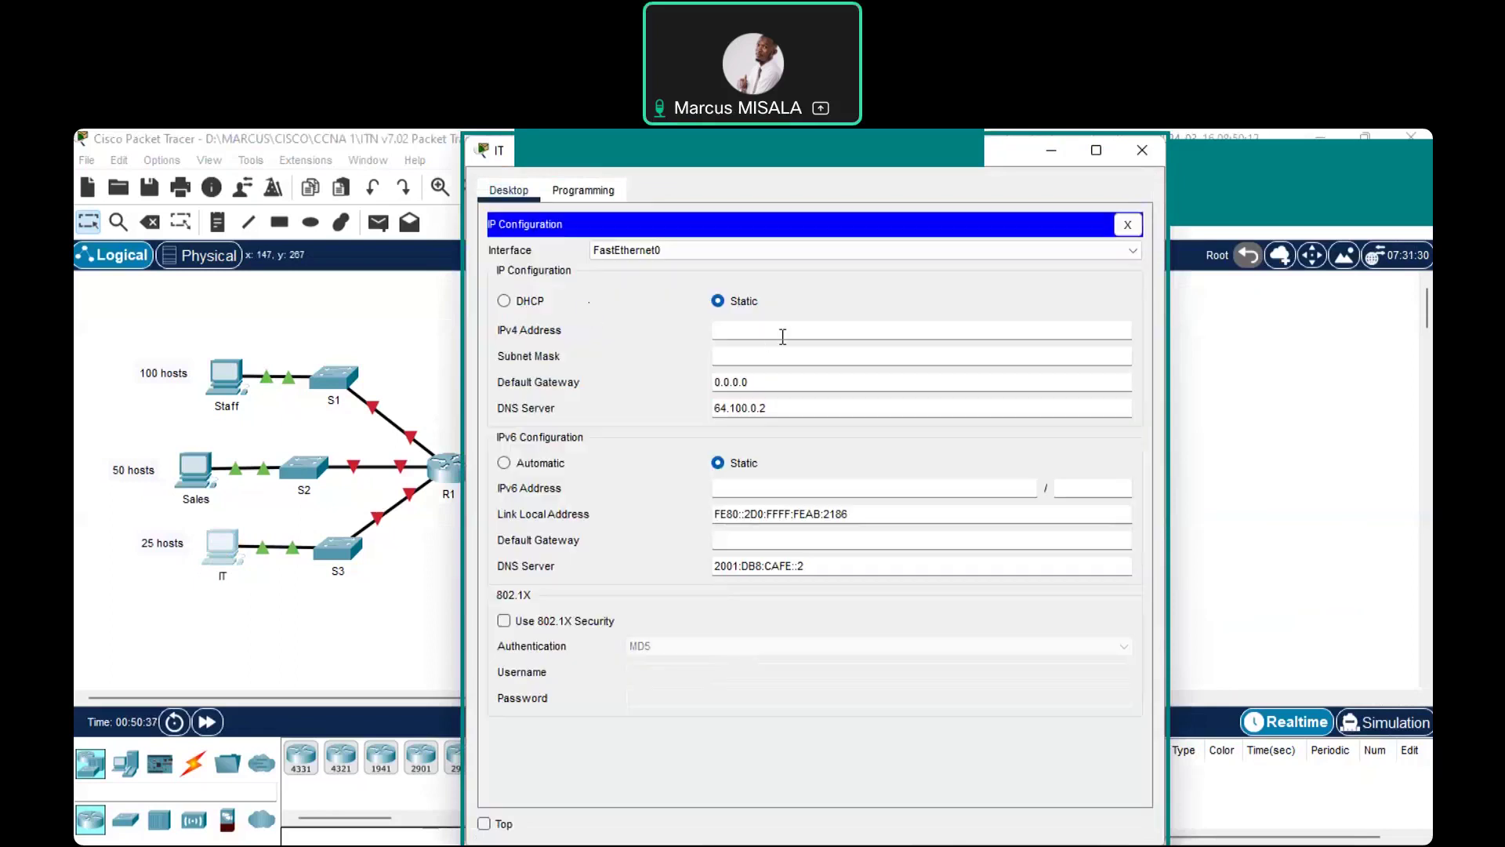
pyautogui.click(816, 327)
pyautogui.write('192.168.0.195')
# Set the IT PC's mask to 255.255.255.224 and gateway to 192.168.0.193, then close it
pyautogui.click(814, 357)
pyautogui.press('BackSpace')
pyautogui.write('224')
pyautogui.click(834, 388)
pyautogui.press('BackSpace')
pyautogui.press('BackSpace')
pyautogui.press('BackSpace')
pyautogui.press('BackSpace')
pyautogui.press('BackSpace')
pyautogui.press('BackSpace')
pyautogui.press('BackSpace')
pyautogui.write('192.168.0.1')
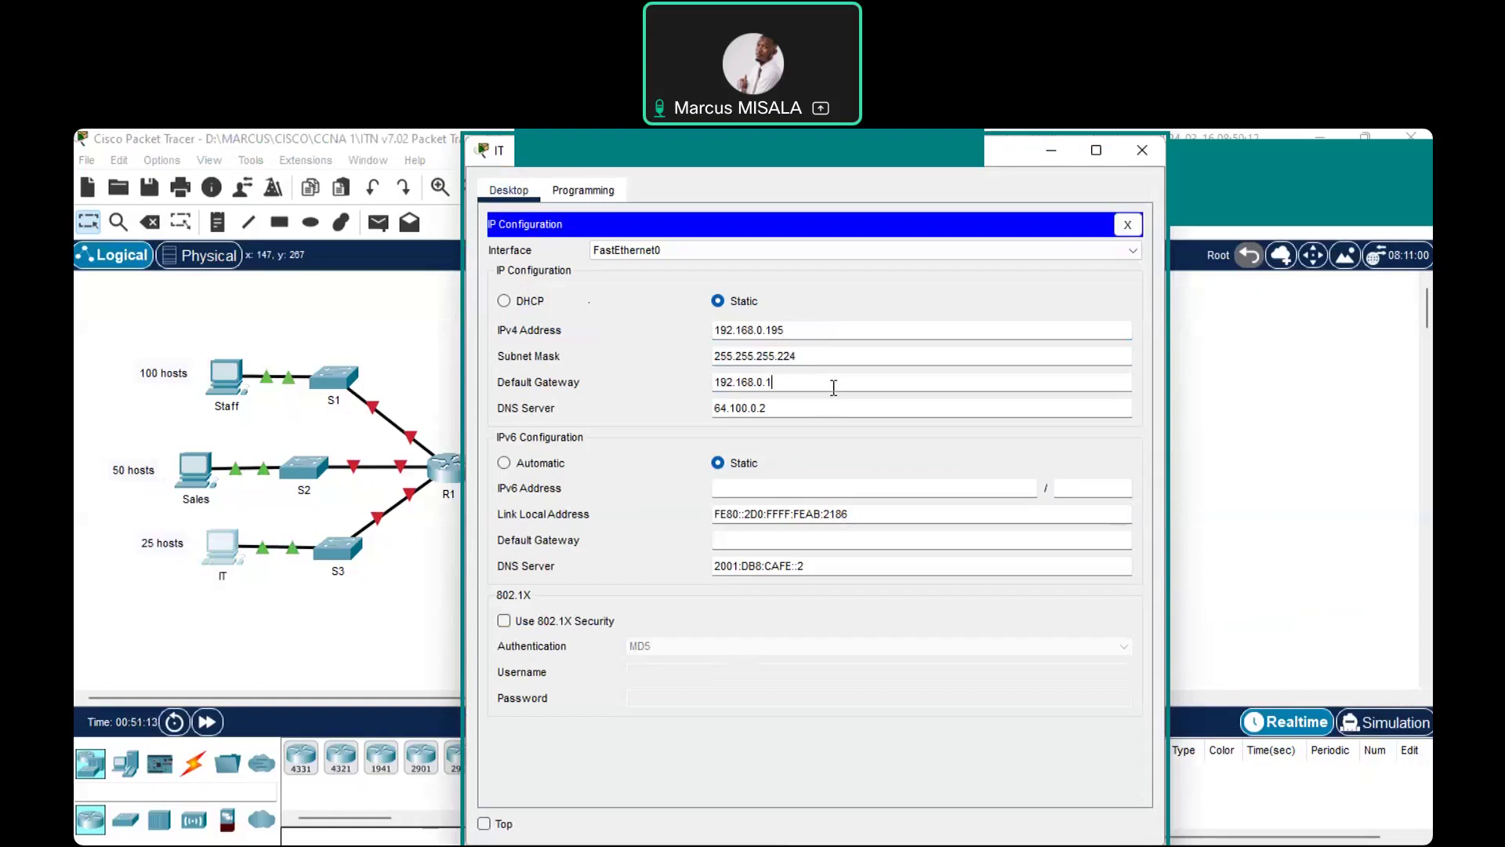
pyautogui.write('93')
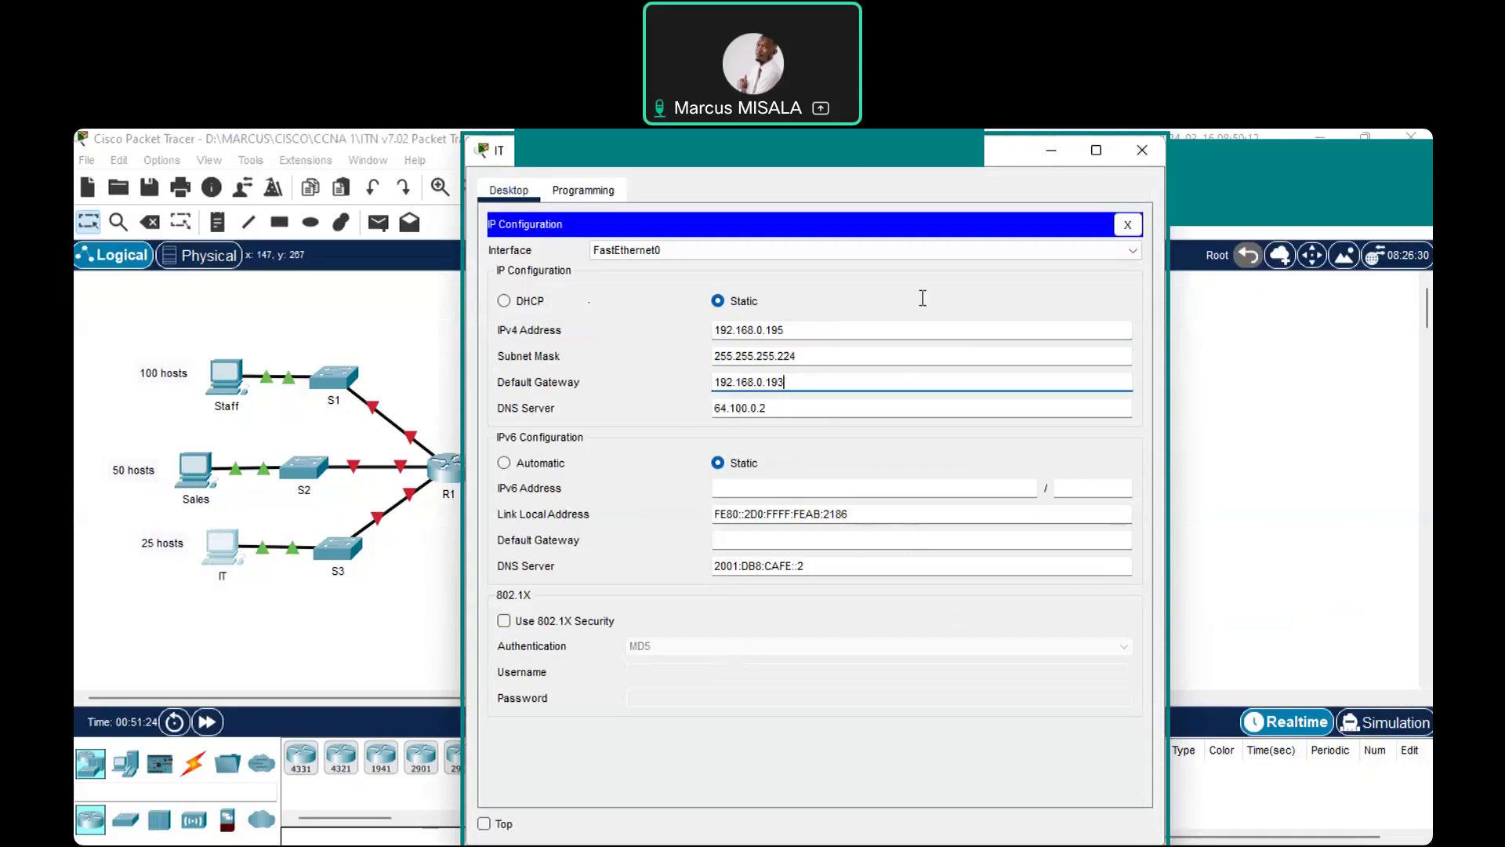
pyautogui.click(1155, 154)
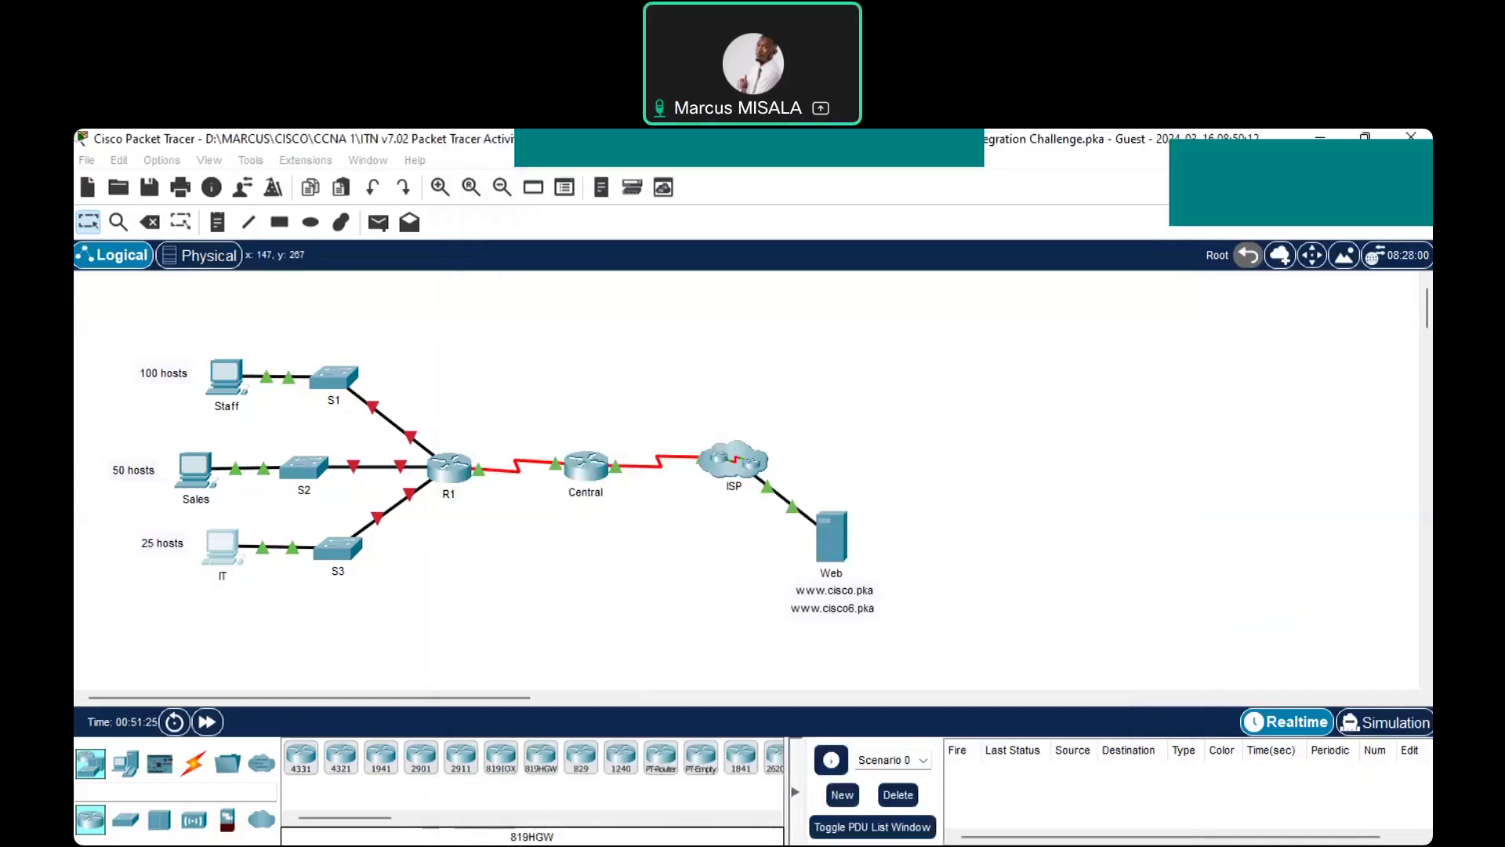
# Show the activity instructions scrolled to the addressing table, repositioned and kept always on top
pyautogui.hotkey('alt', 'Tab')
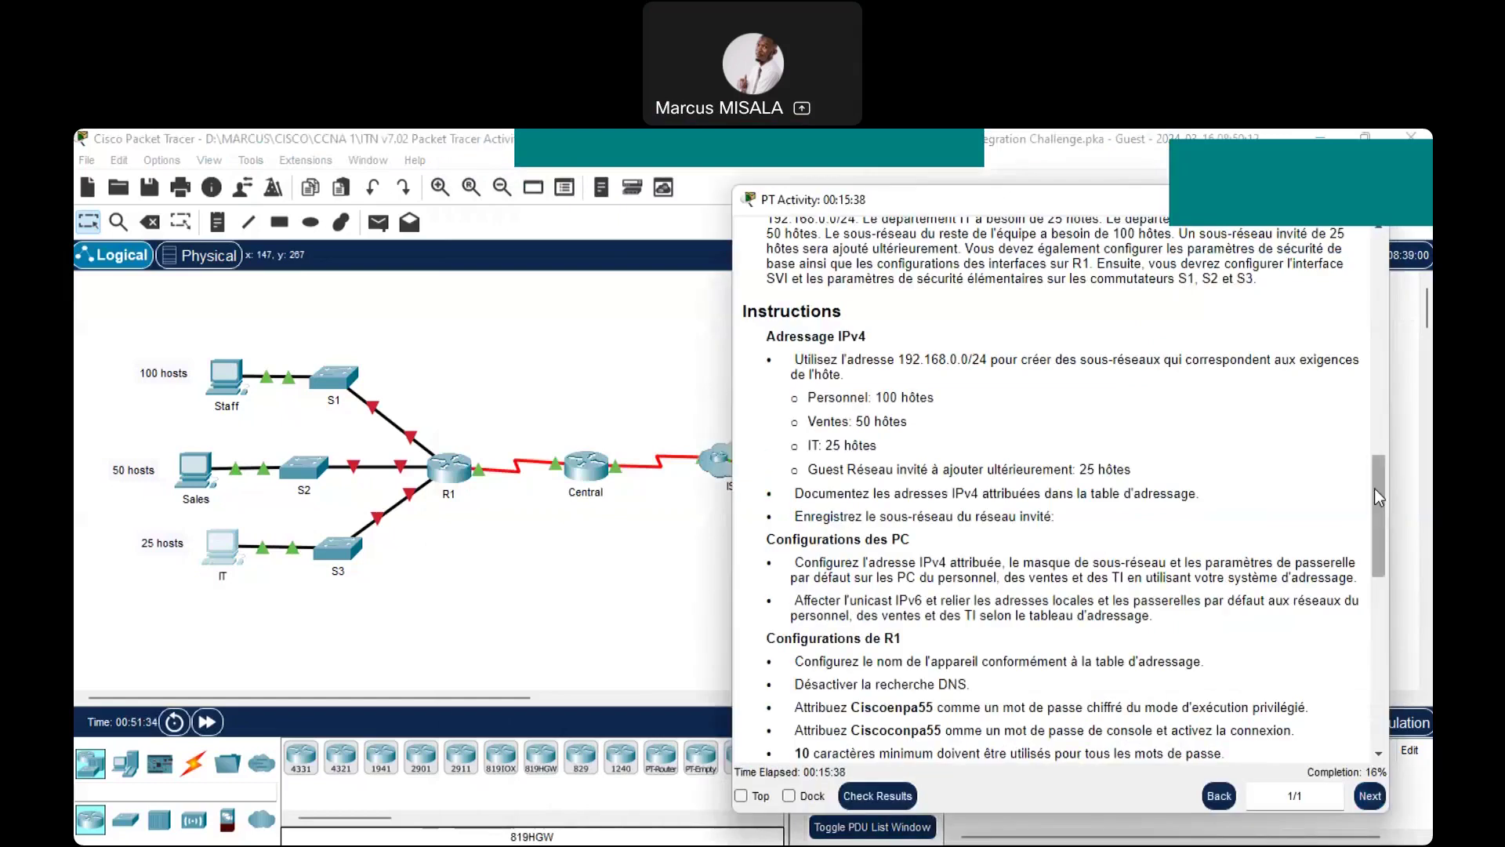
pyautogui.moveTo(1378, 497); pyautogui.dragTo(1383, 546)
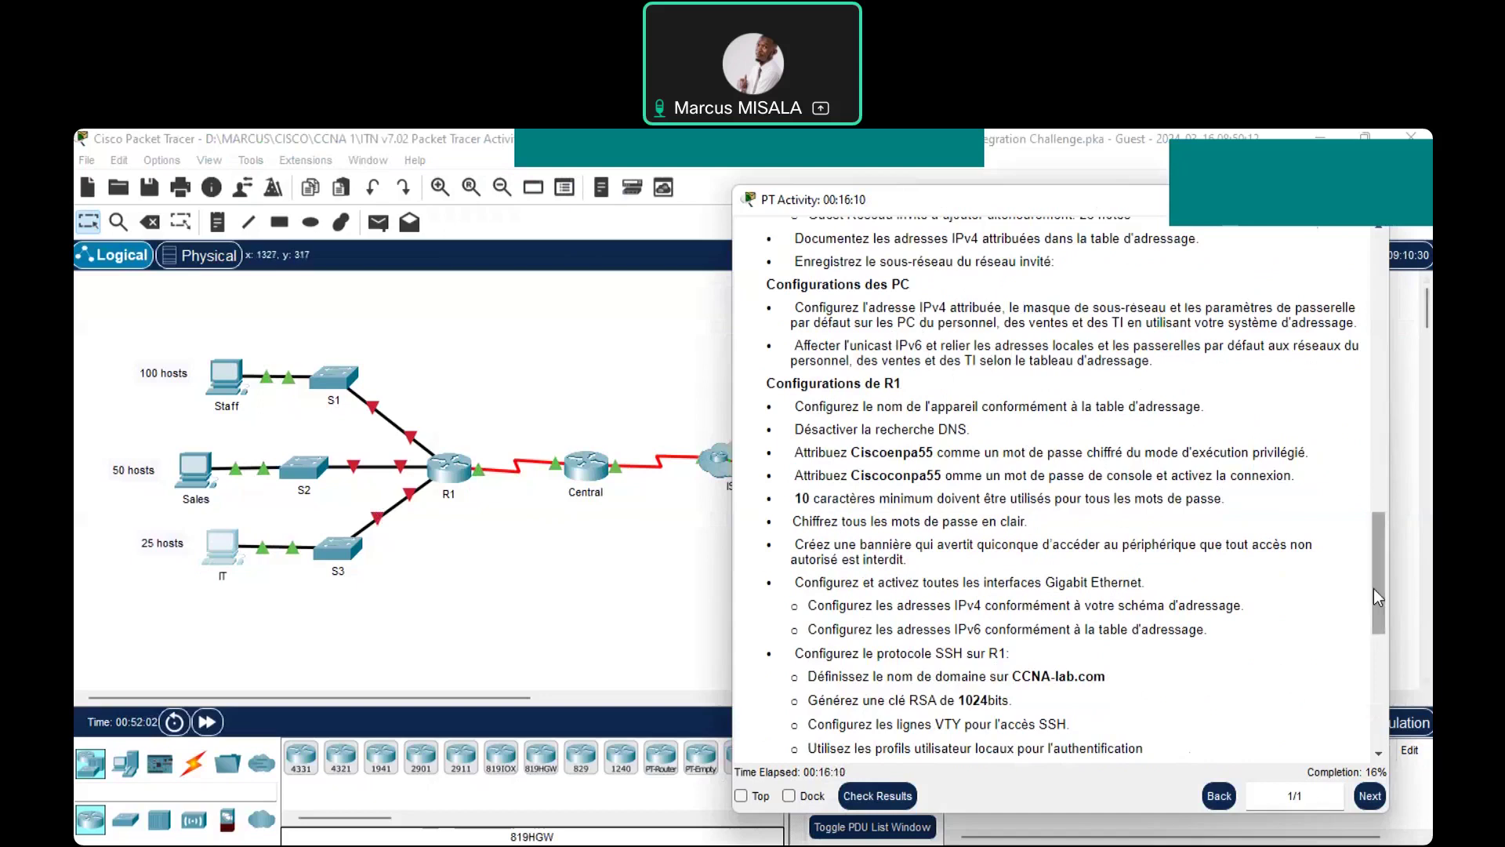
pyautogui.moveTo(1381, 595); pyautogui.dragTo(1360, 421)
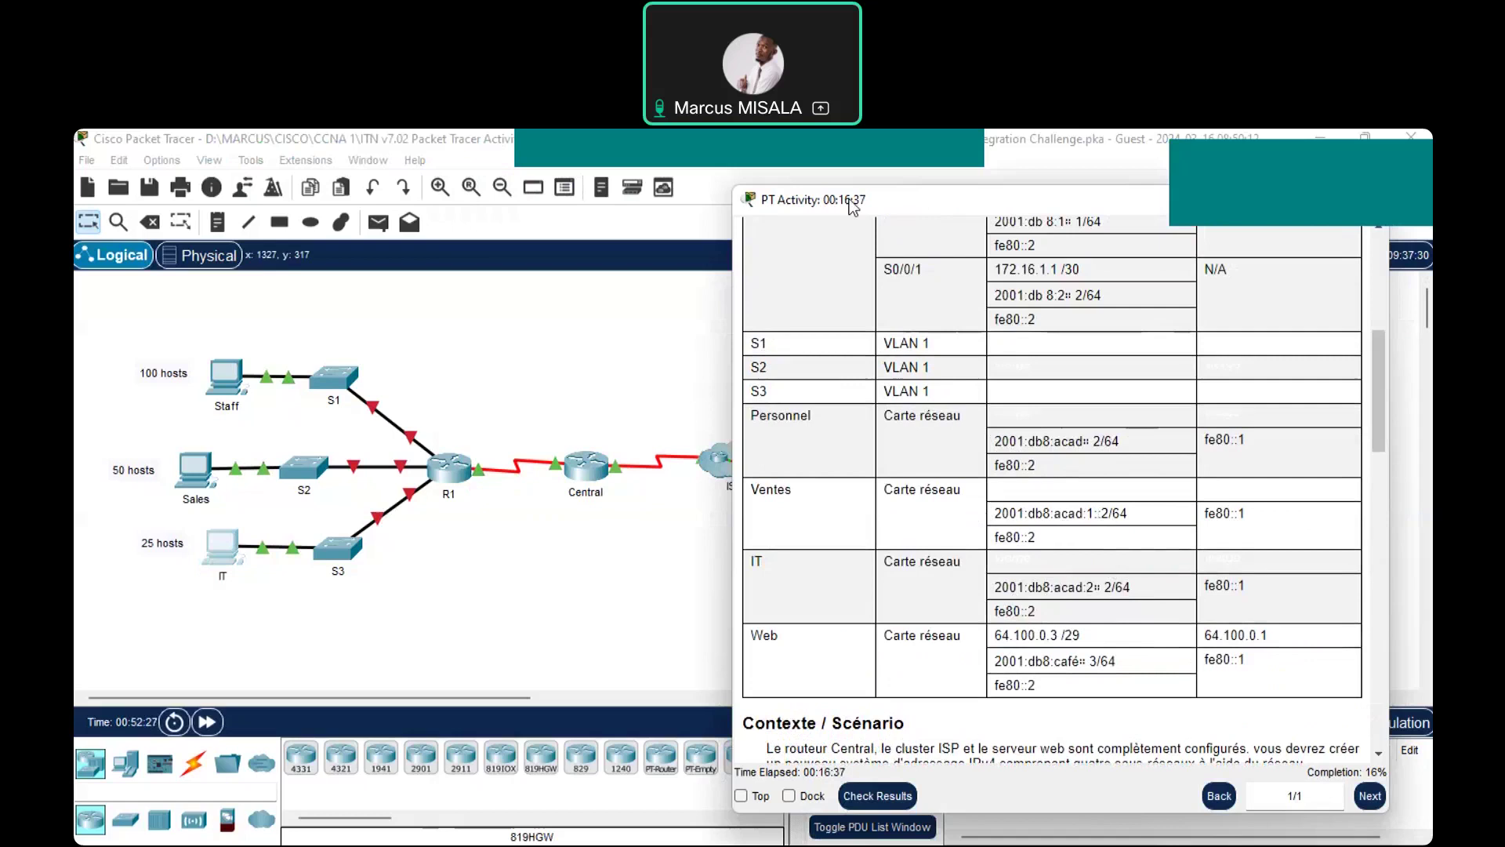
pyautogui.moveTo(853, 206); pyautogui.dragTo(873, 210)
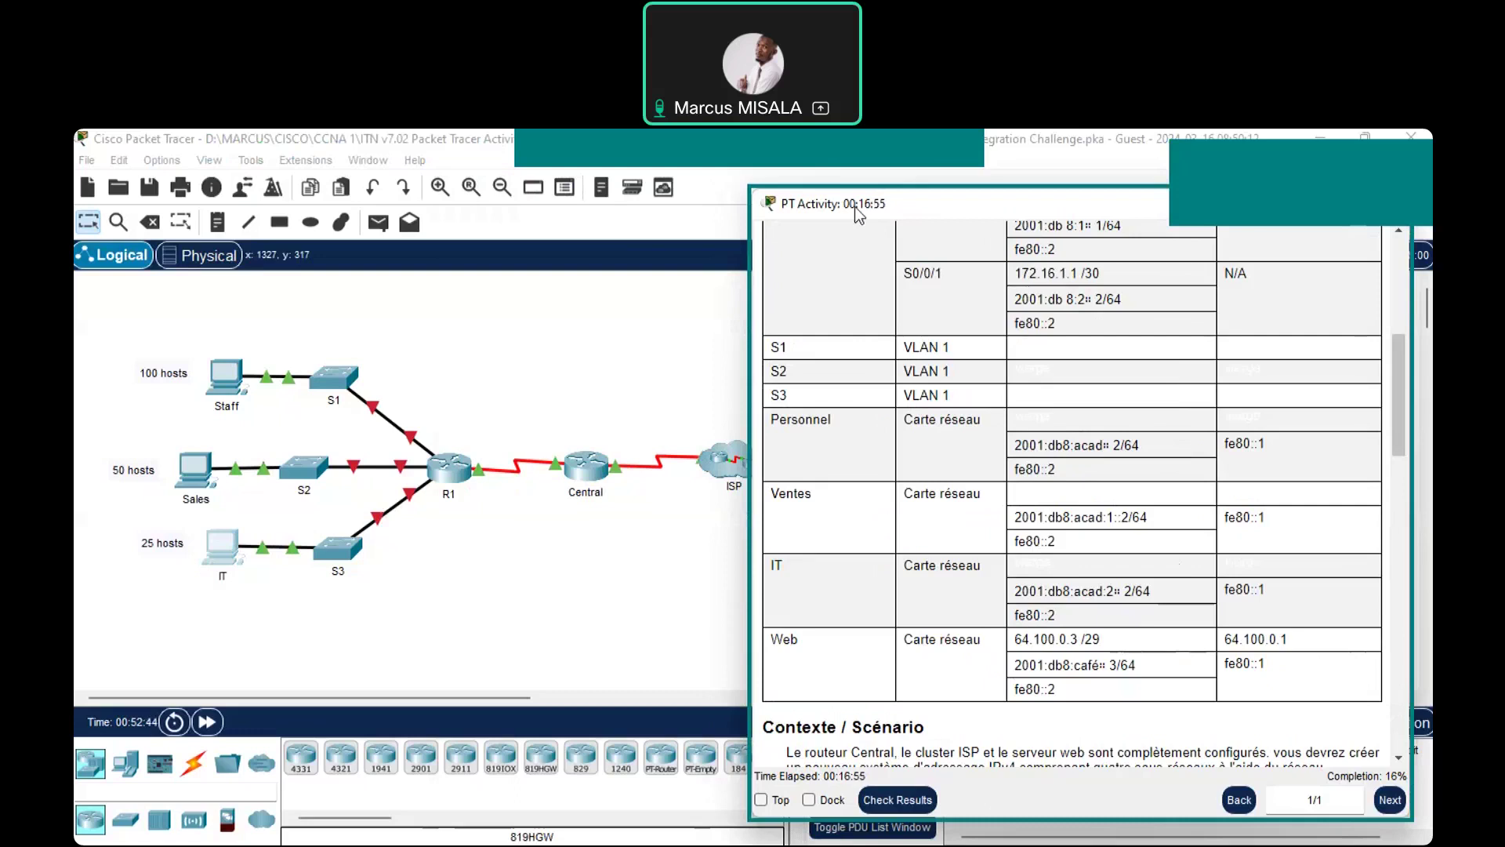
pyautogui.moveTo(855, 206); pyautogui.dragTo(864, 194)
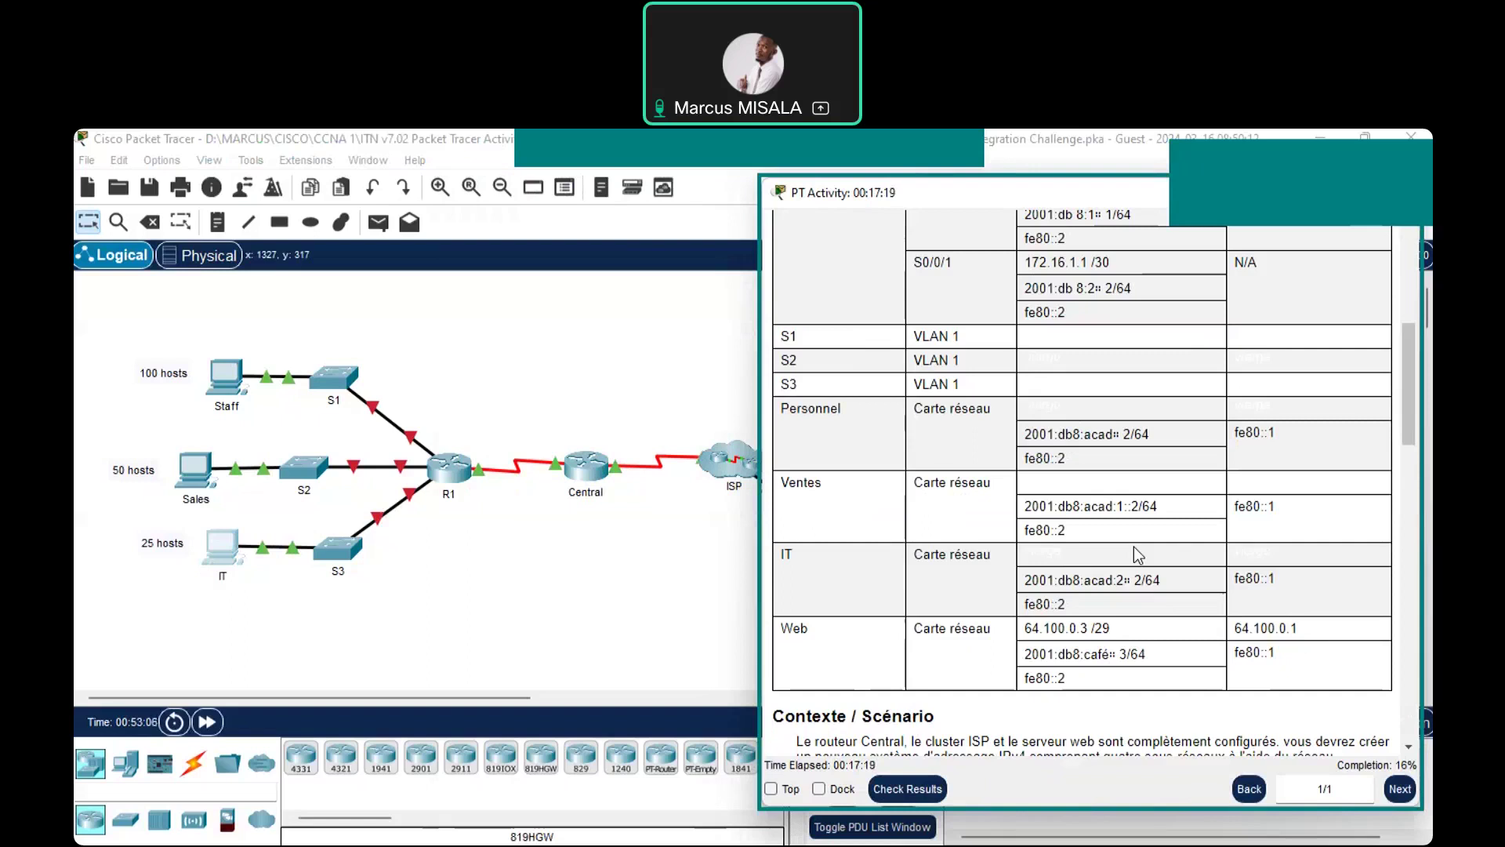
pyautogui.click(771, 789)
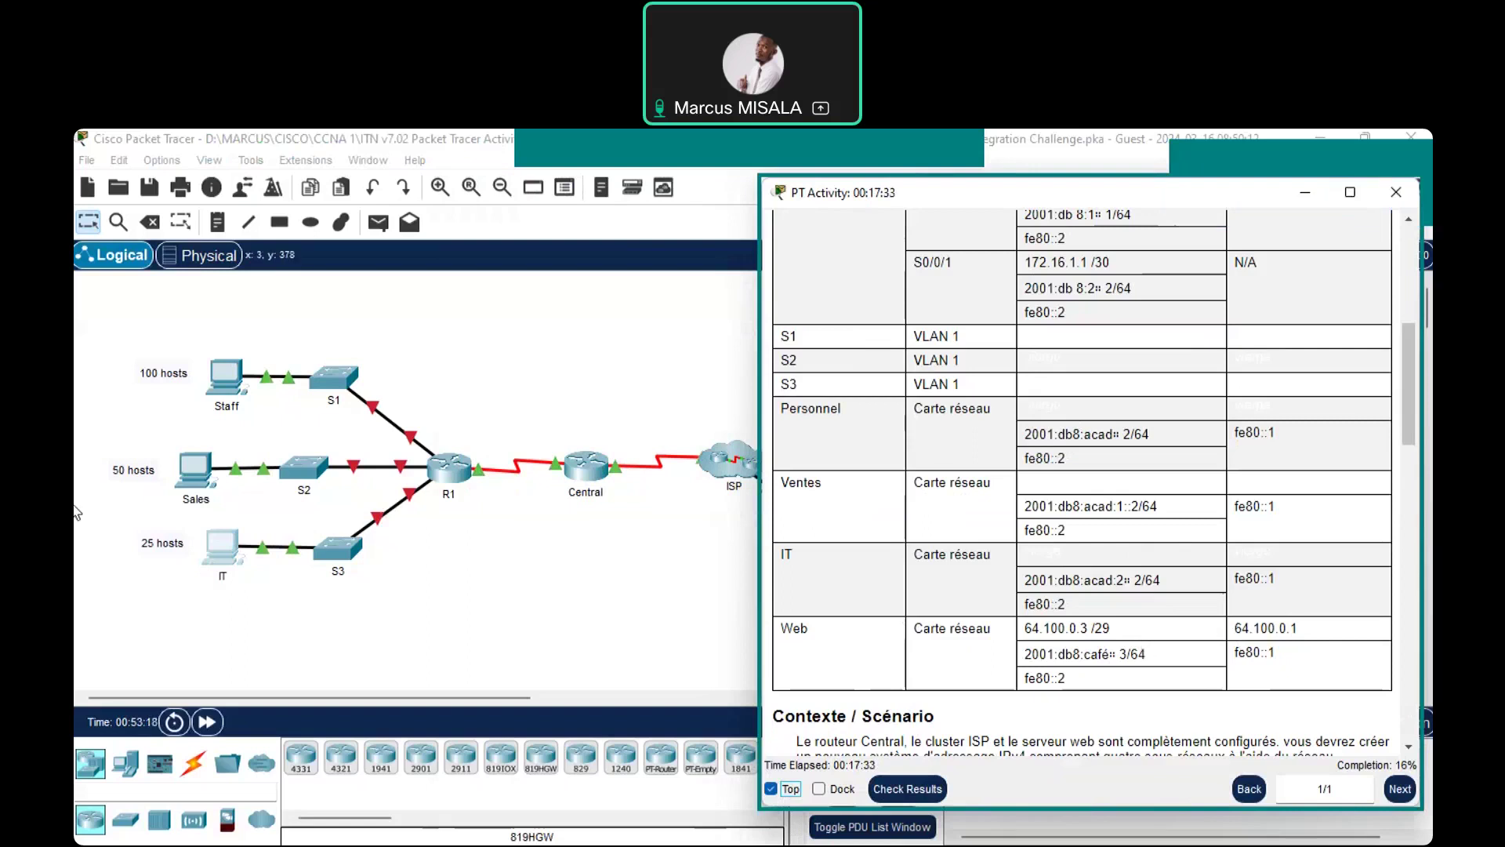
# Open the Staff PC's IP Configuration and select its static IPv6 address field
pyautogui.click(232, 377)
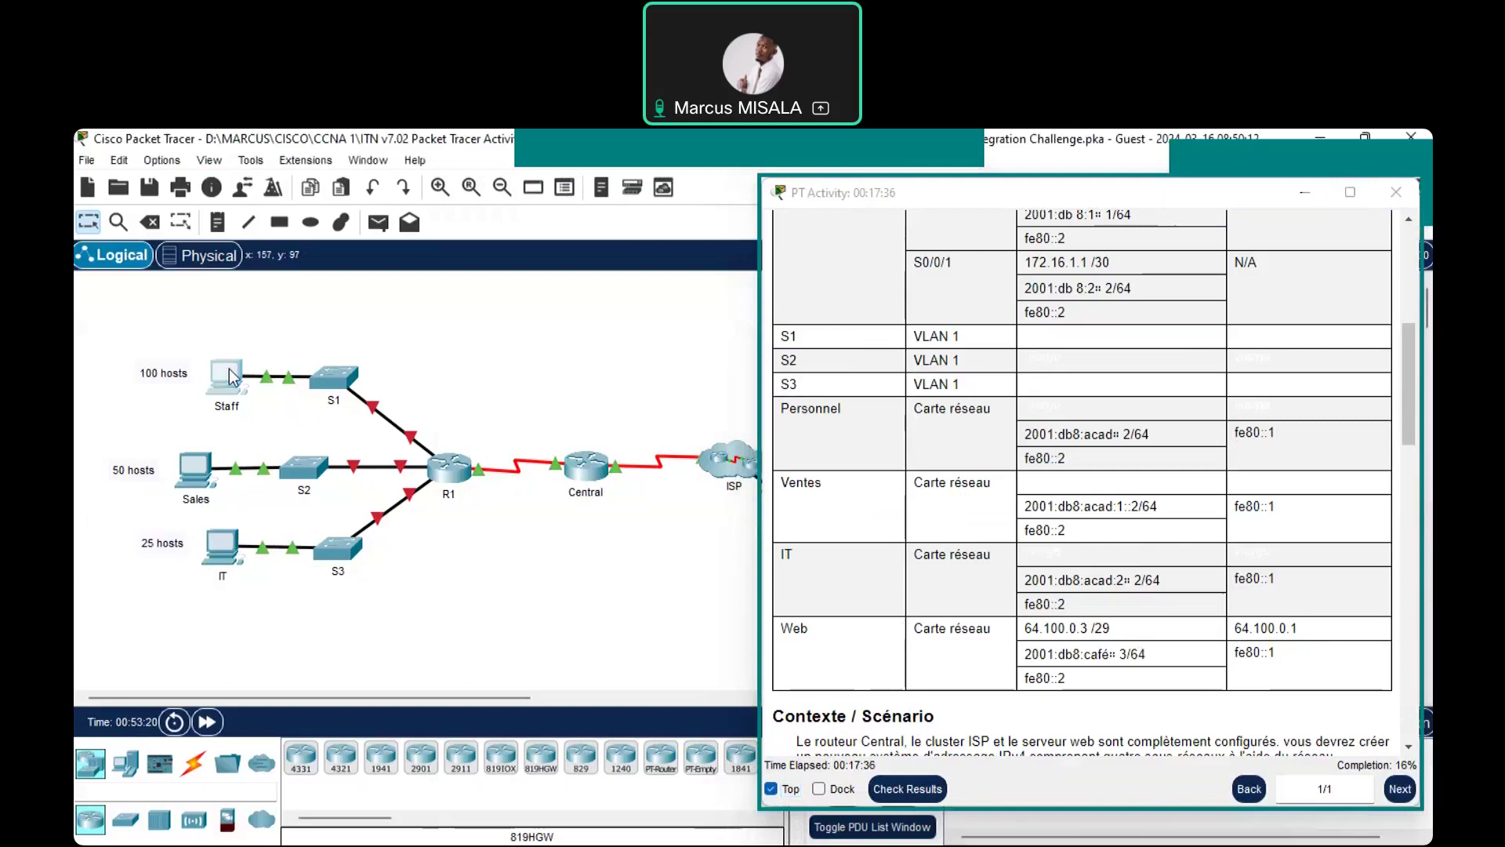
pyautogui.click(232, 377)
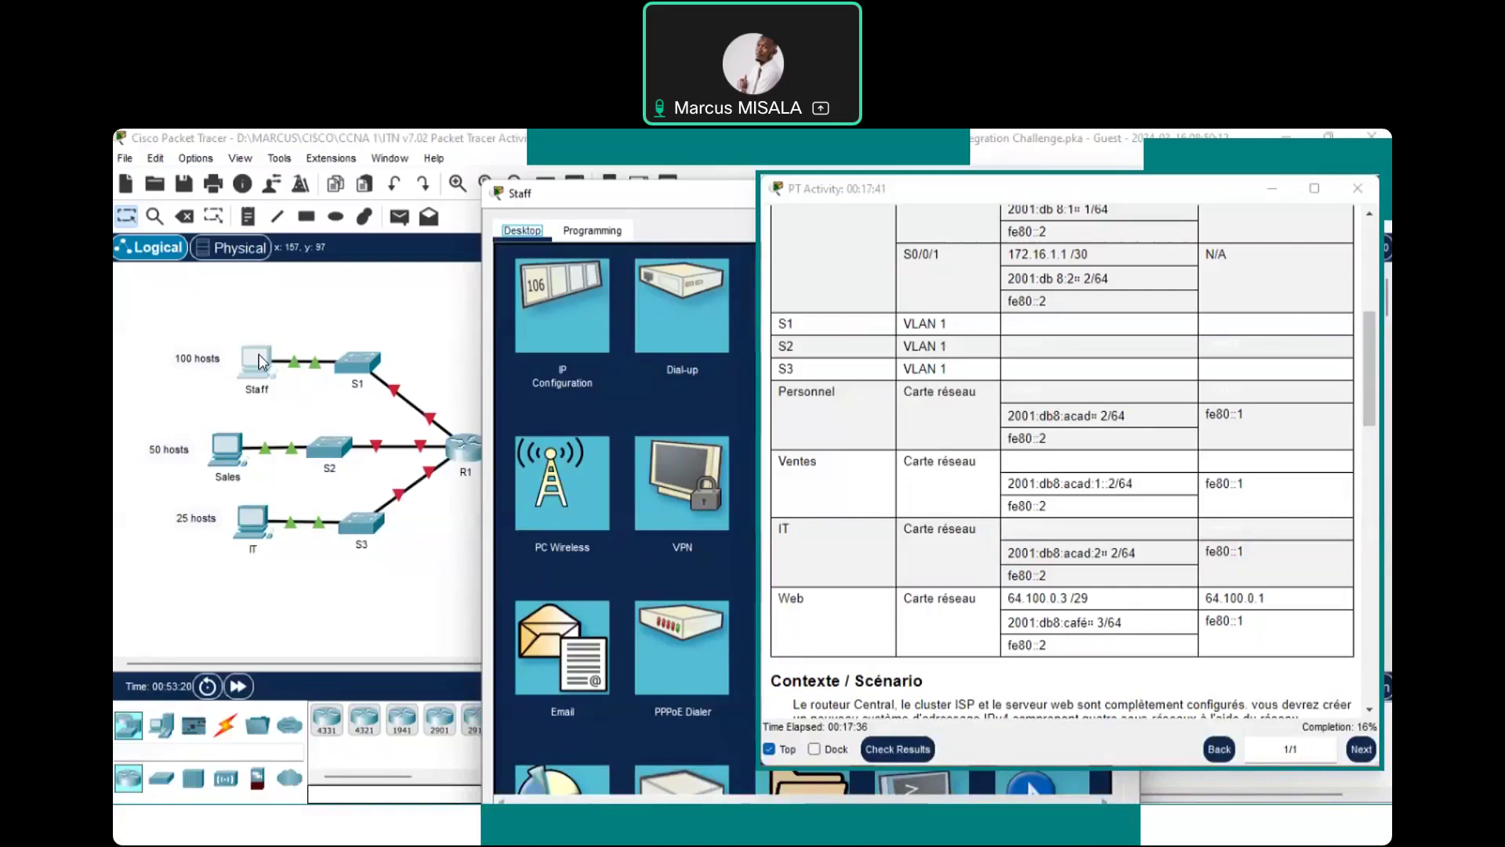
pyautogui.click(261, 361)
pyautogui.click(244, 339)
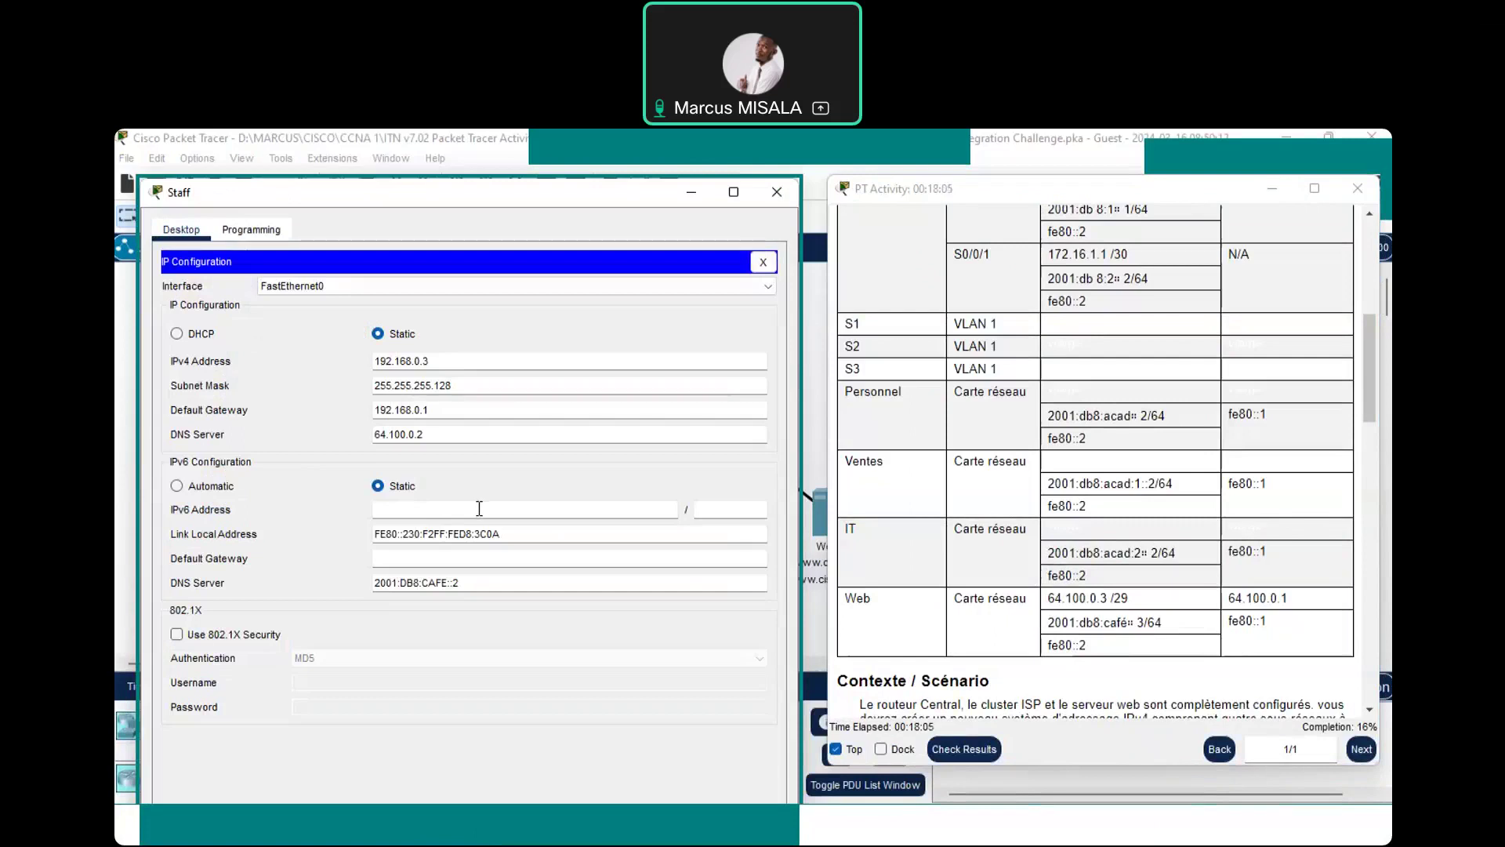
pyautogui.click(479, 508)
# Enter 2001:db8:acad::2 as the Staff PC's IPv6 address and 64 as its prefix length
pyautogui.write('é')
pyautogui.press('BackSpace')
pyautogui.write('2001:')
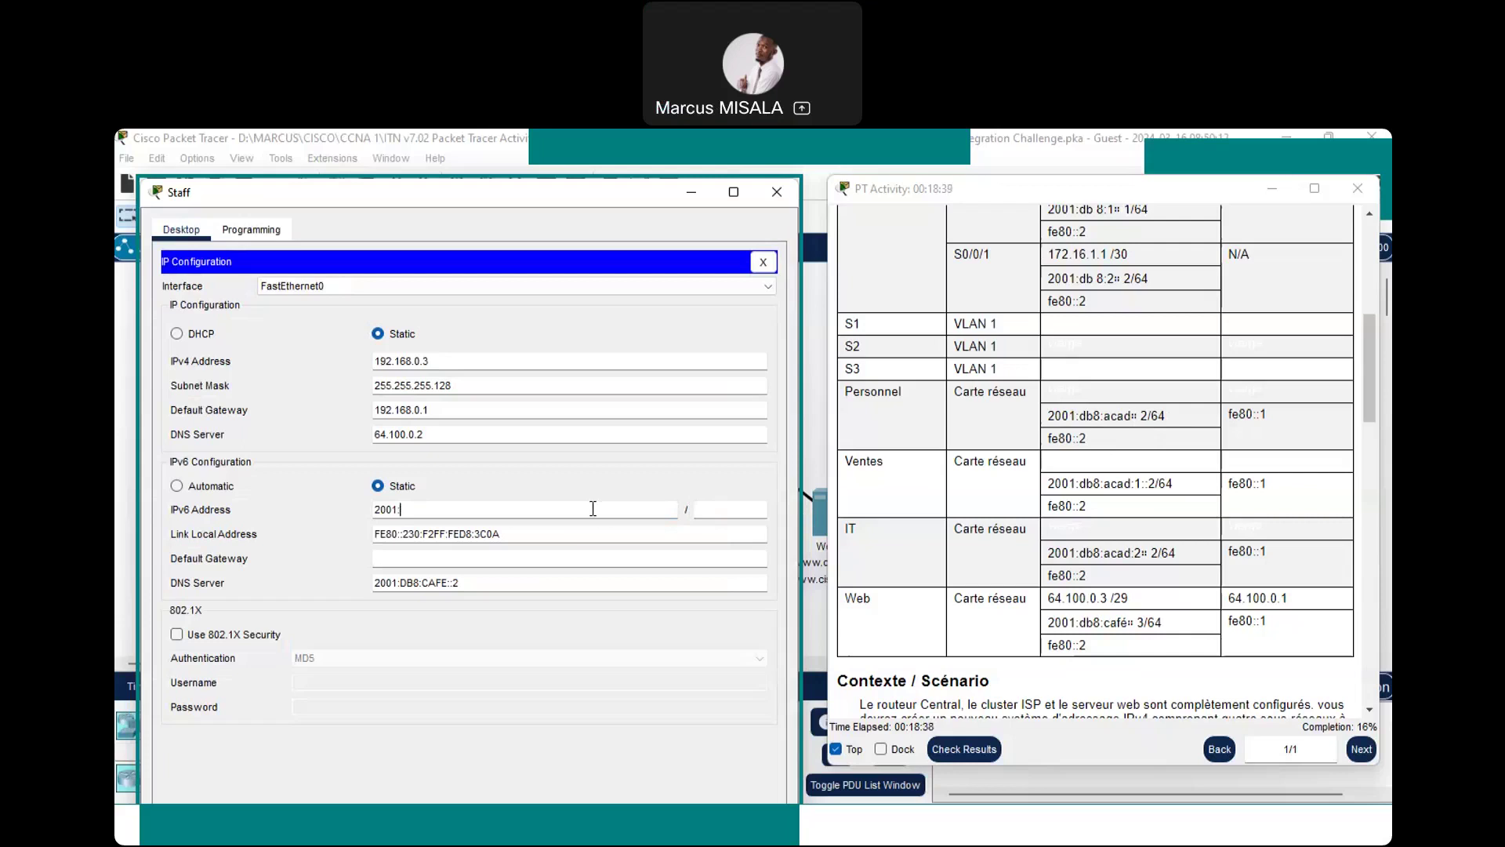
pyautogui.write('db8')
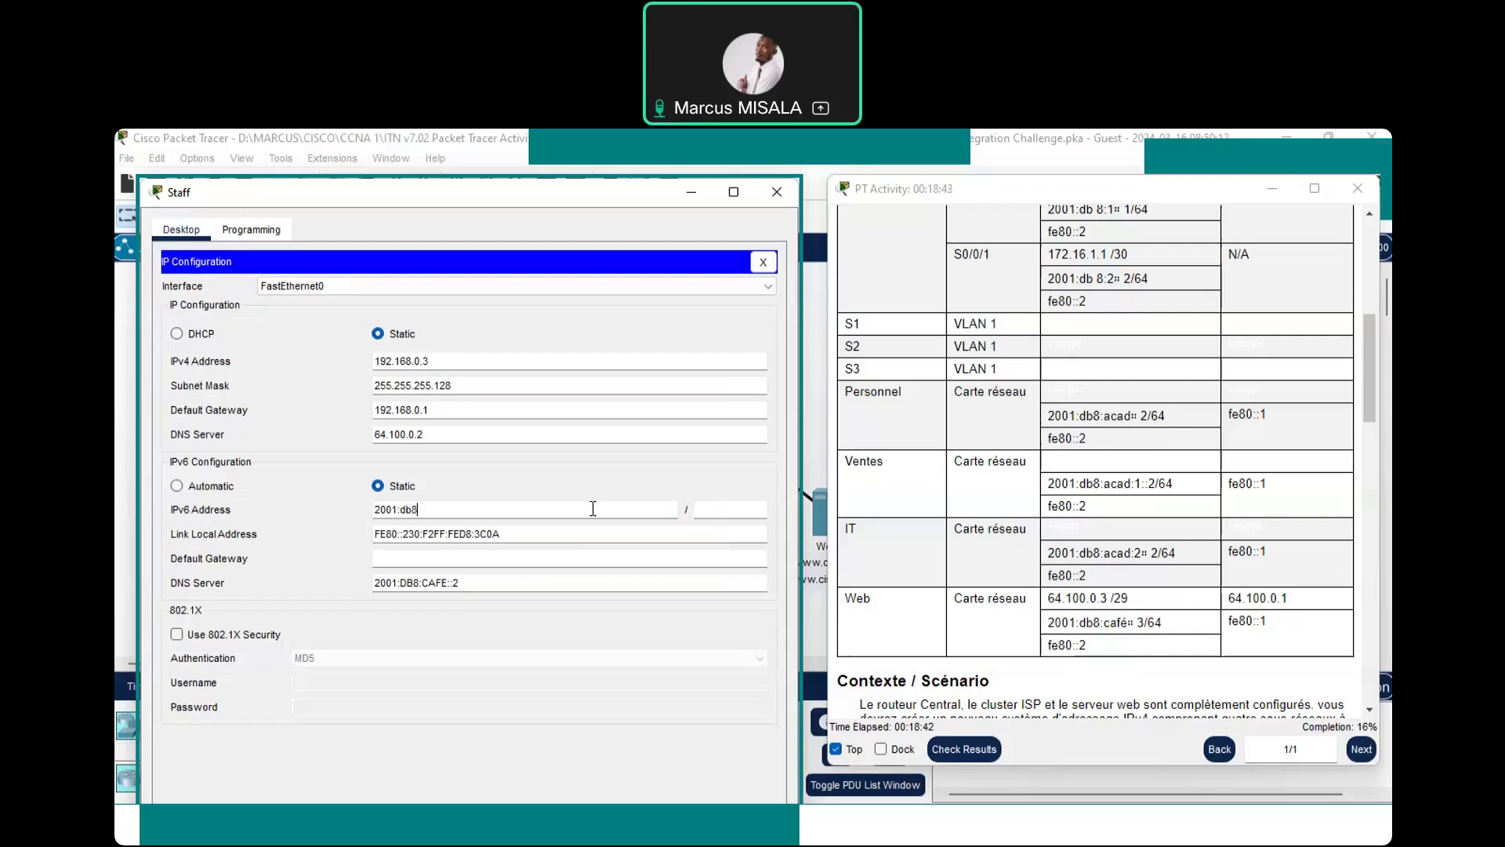
pyautogui.write(':')
pyautogui.write('acad:1::')
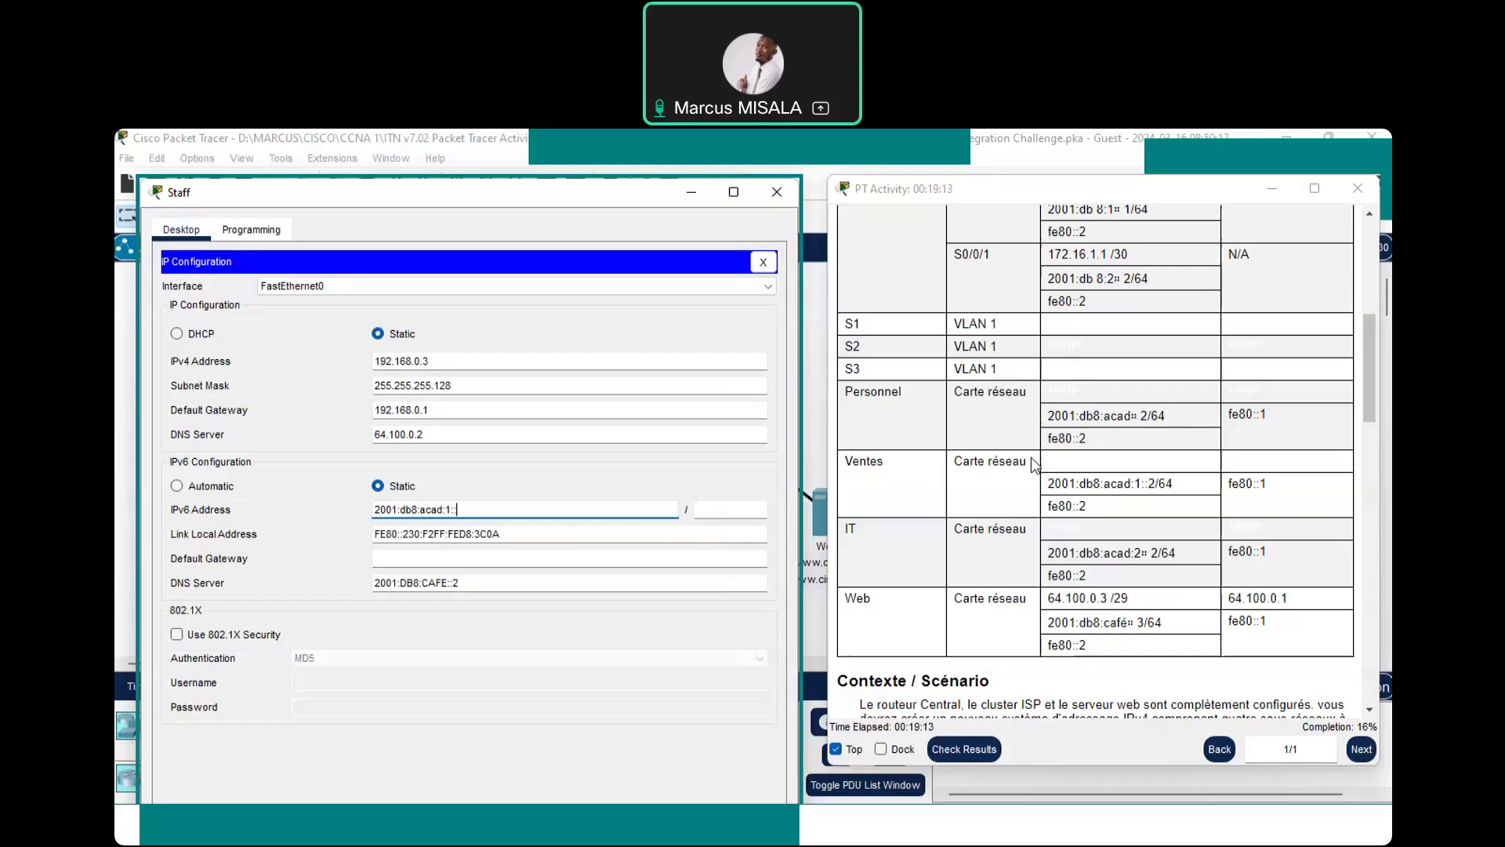
pyautogui.press('BackSpace')
pyautogui.press('BackSpace')
pyautogui.press('BackSpace')
pyautogui.write(':2')
pyautogui.click(714, 508)
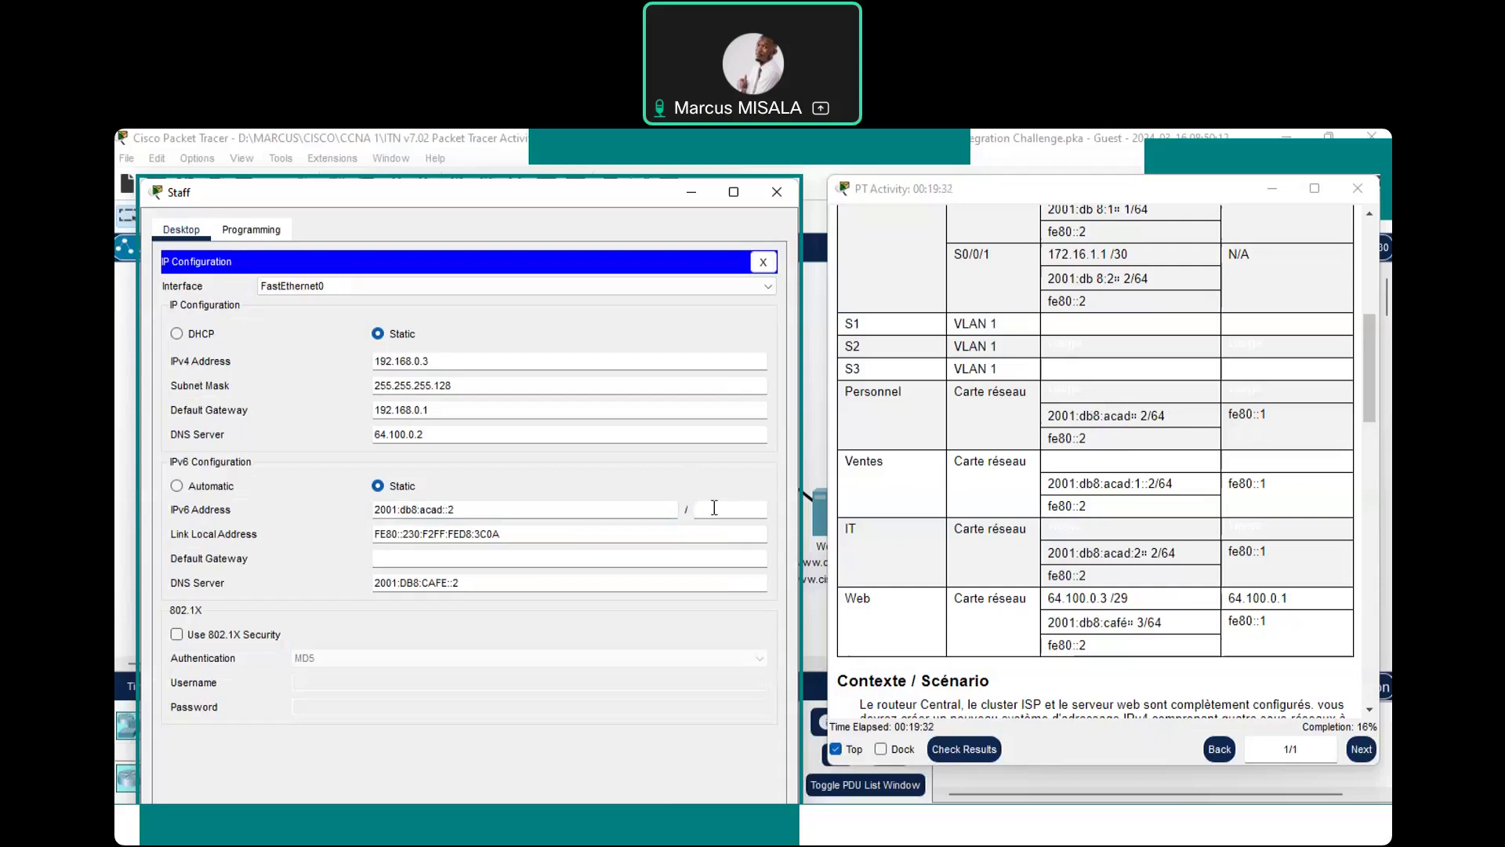
pyautogui.write('64')
# Confirm the /64 prefix and trim the Staff PC's link-local address down to FE80::2
pyautogui.press('Return')
pyautogui.moveTo(409, 535); pyautogui.dragTo(550, 534)
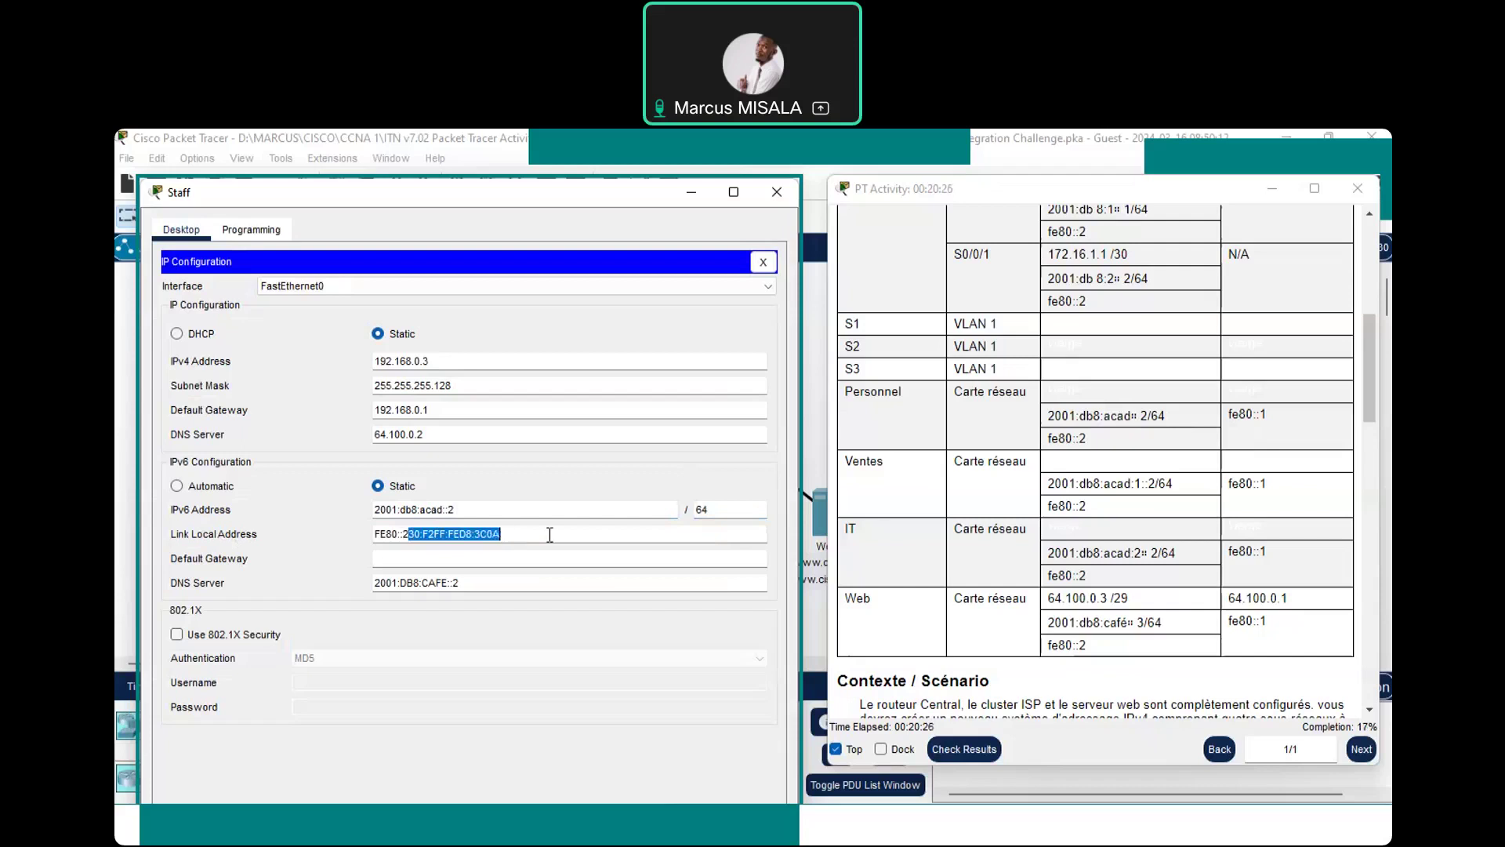
pyautogui.press('BackSpace')
pyautogui.click(416, 539)
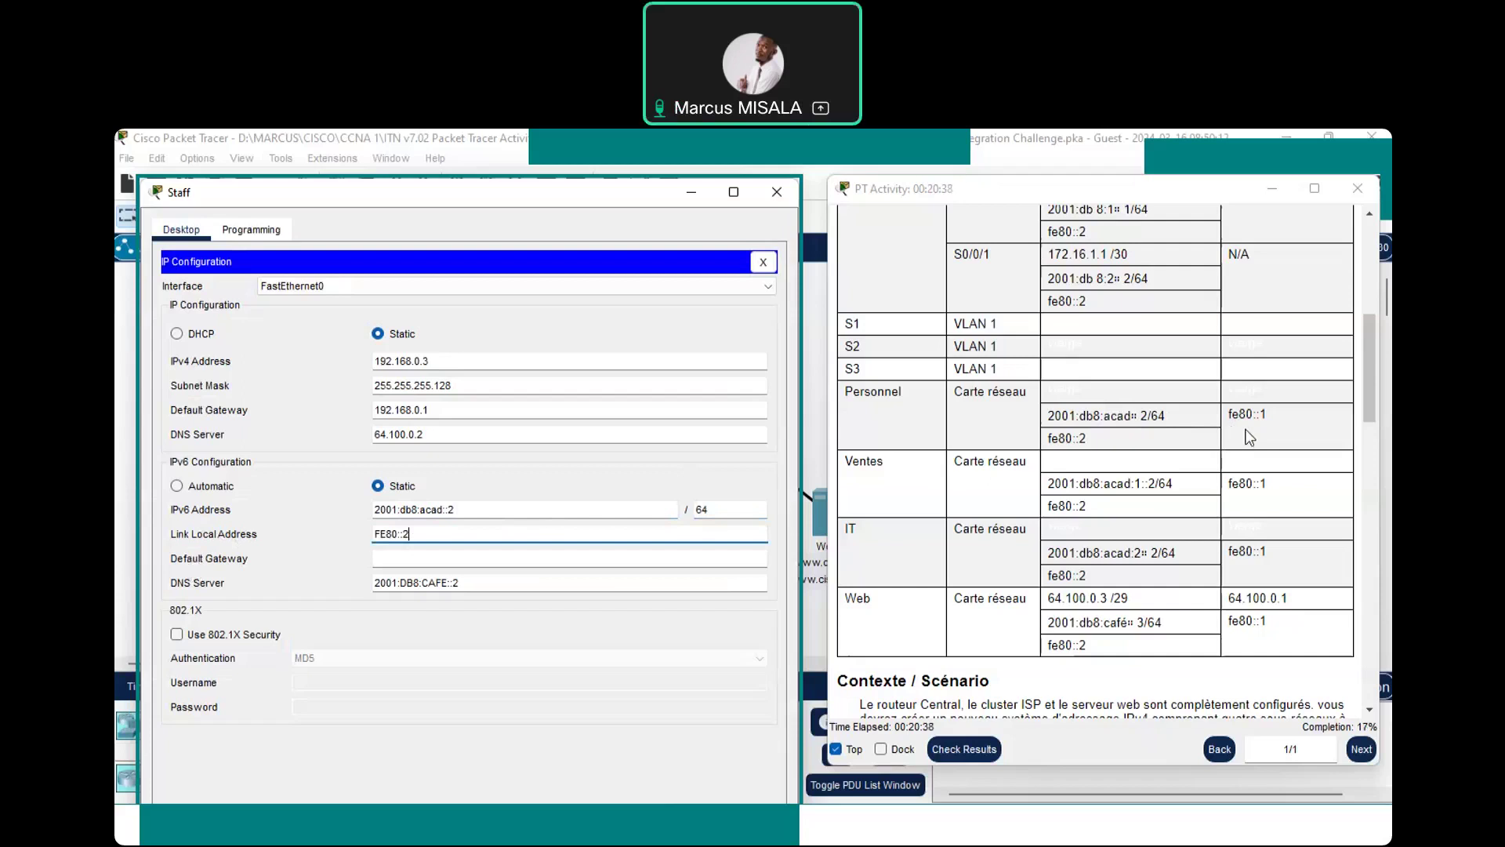
# Set the Staff PC's IPv6 default gateway to fe80::1 and close its window
pyautogui.click(450, 550)
pyautogui.write('fe80')
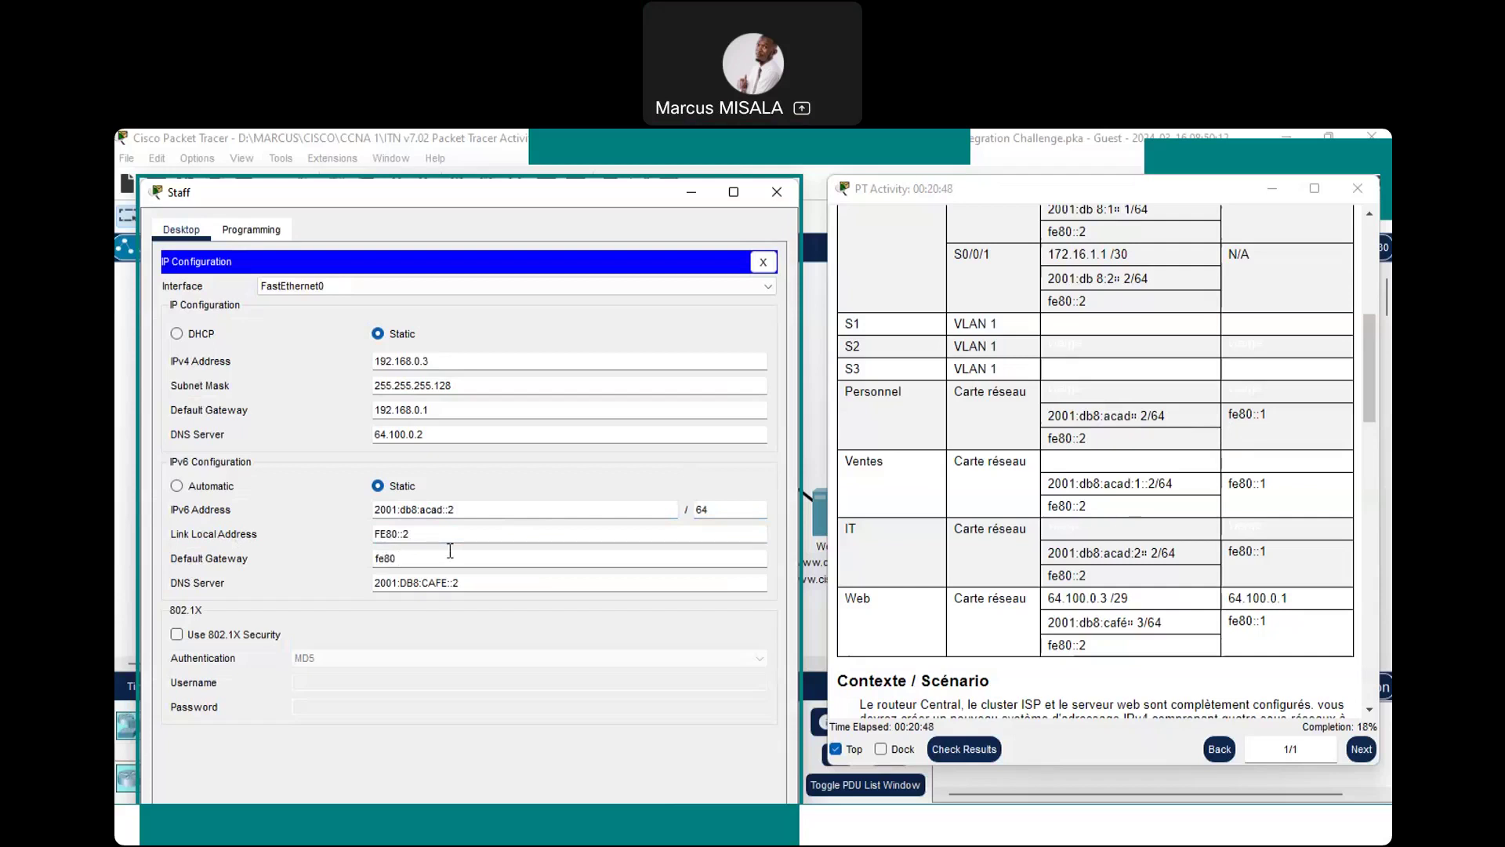
pyautogui.write('::1')
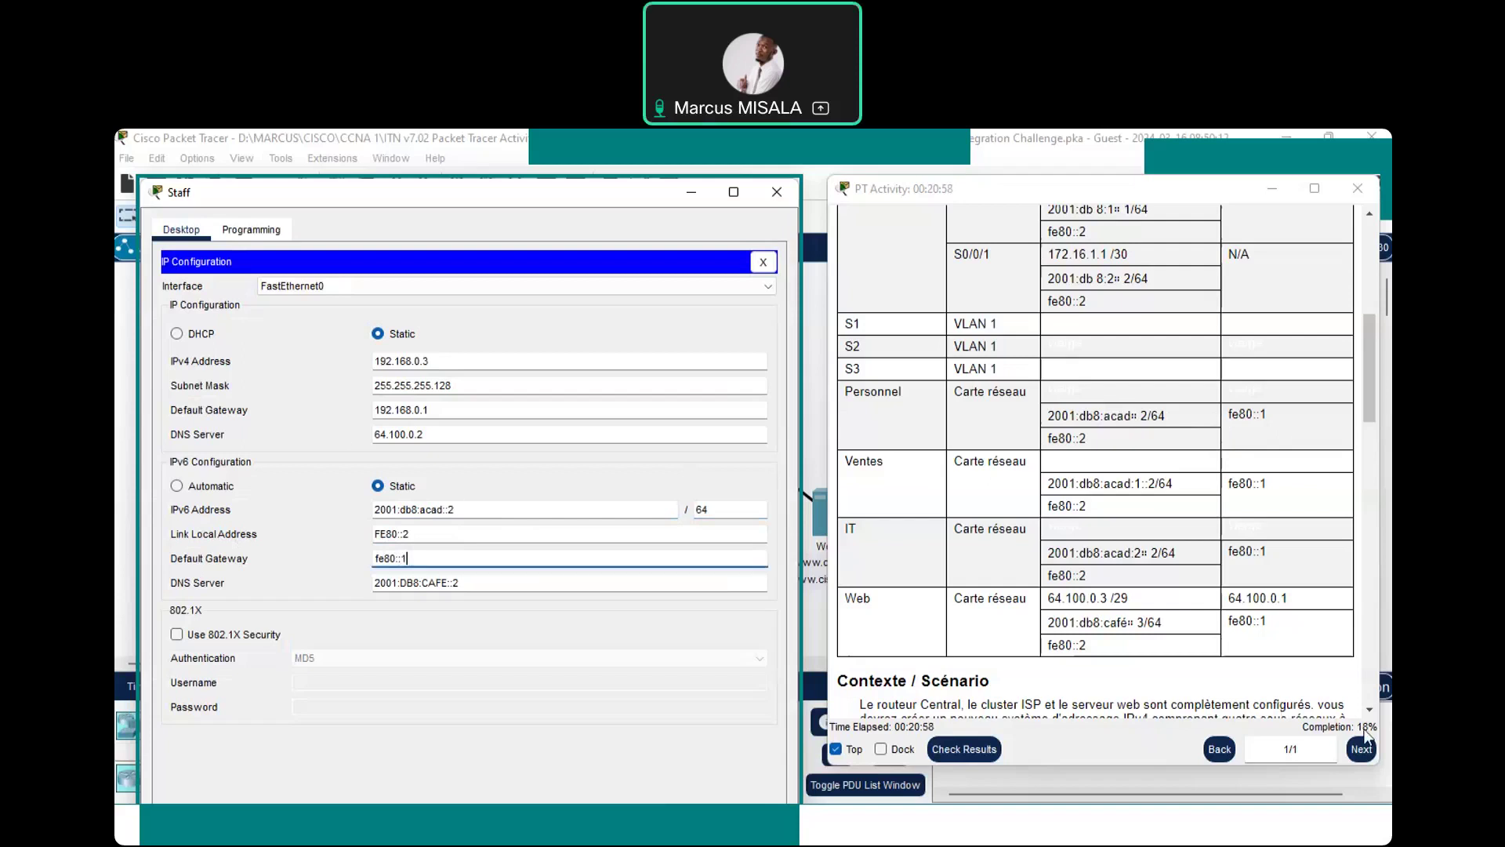
pyautogui.click(772, 191)
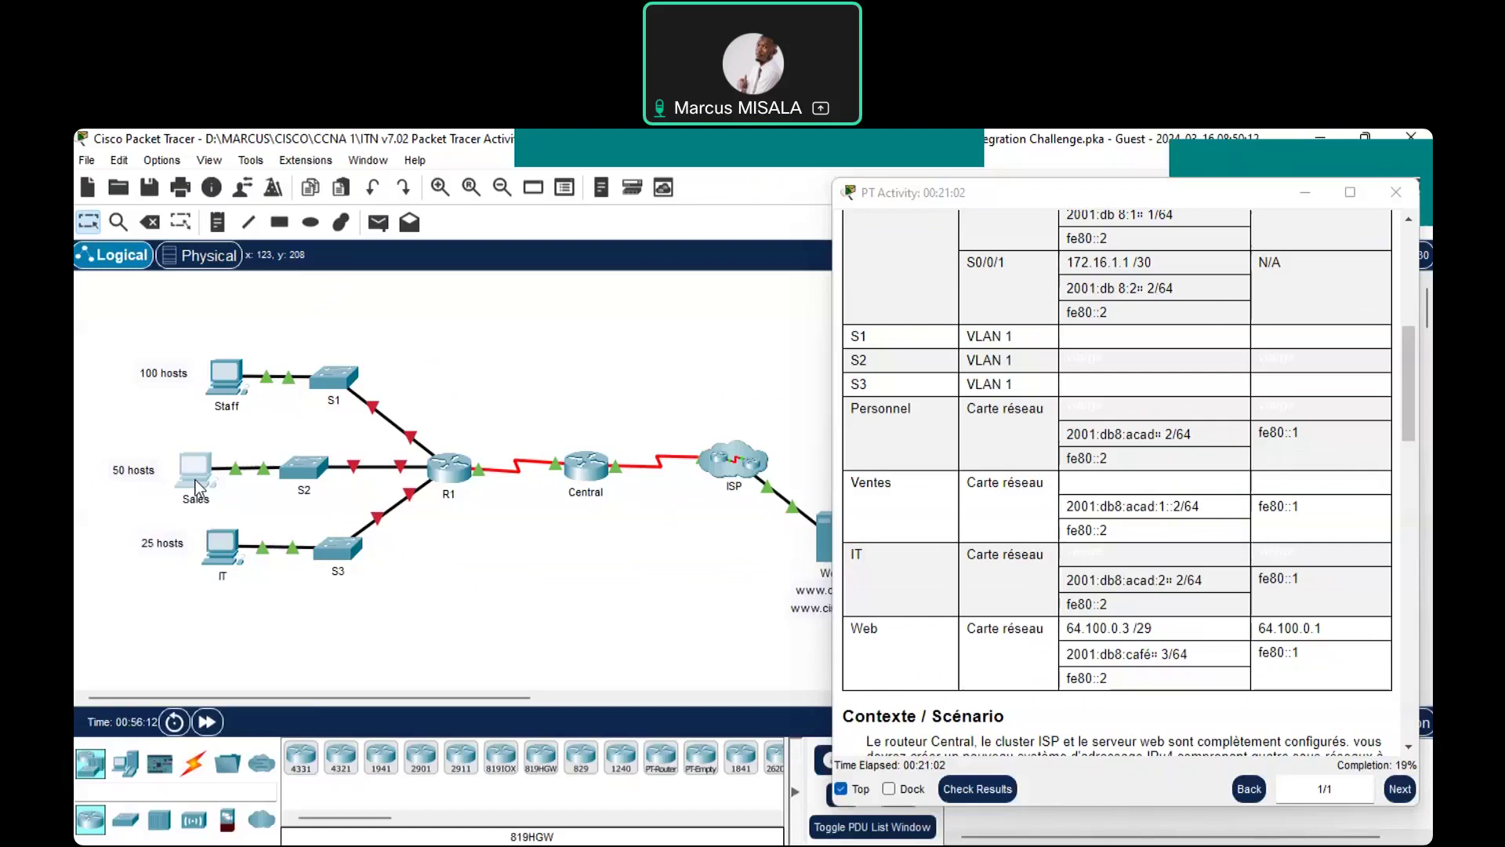
# Open the Sales PC's configuration window from the topology
pyautogui.click(195, 480)
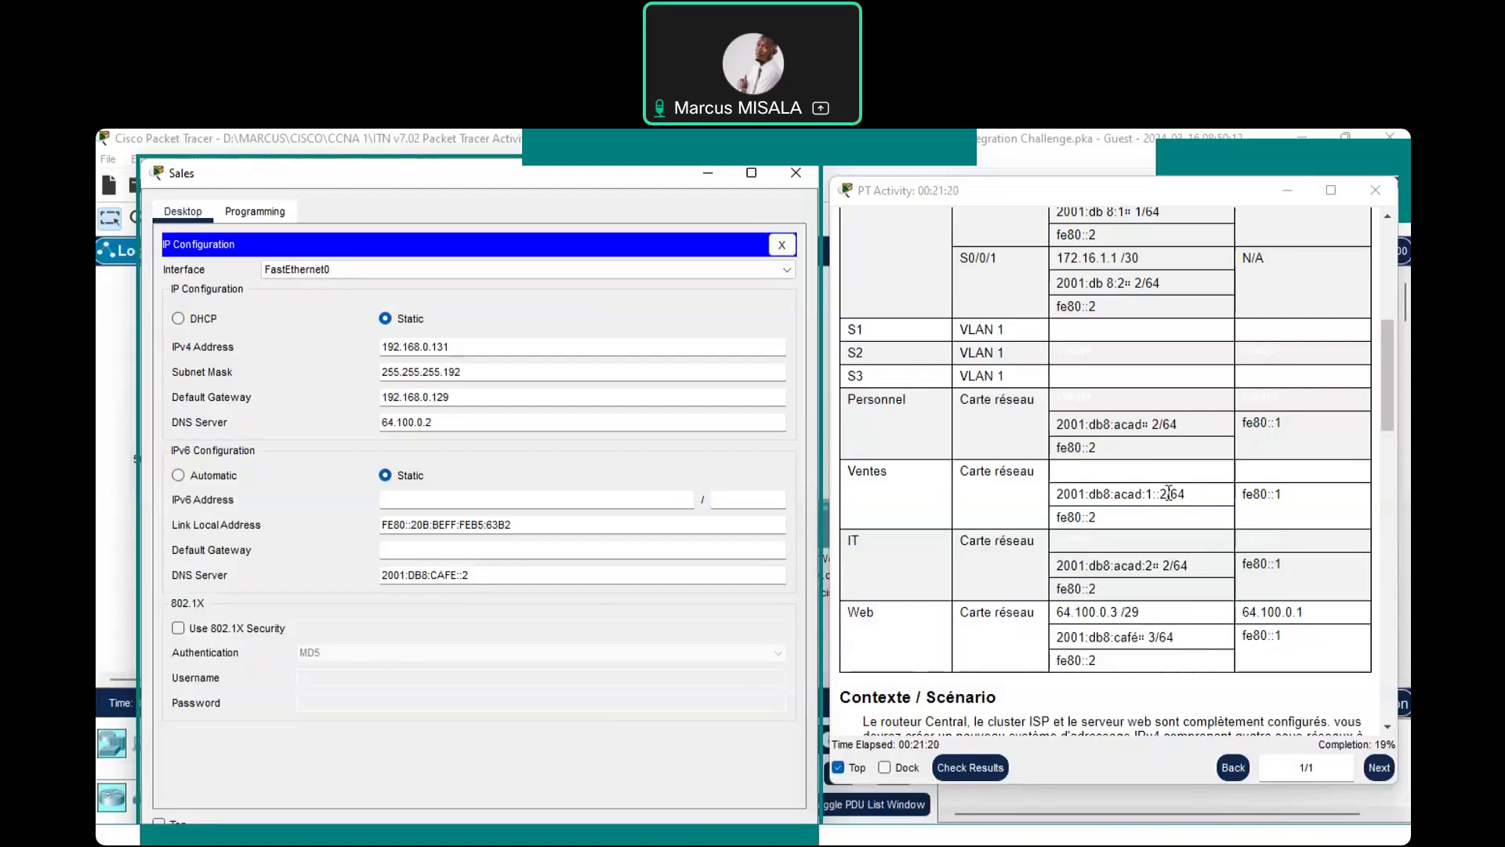
# Give the Sales PC IPv6 address 2001:db8:acad:1::2/64 and link-local FE80::2, copied from the table
pyautogui.moveTo(1168, 492); pyautogui.dragTo(1055, 505)
pyautogui.hotkey('ctrl', 'c')
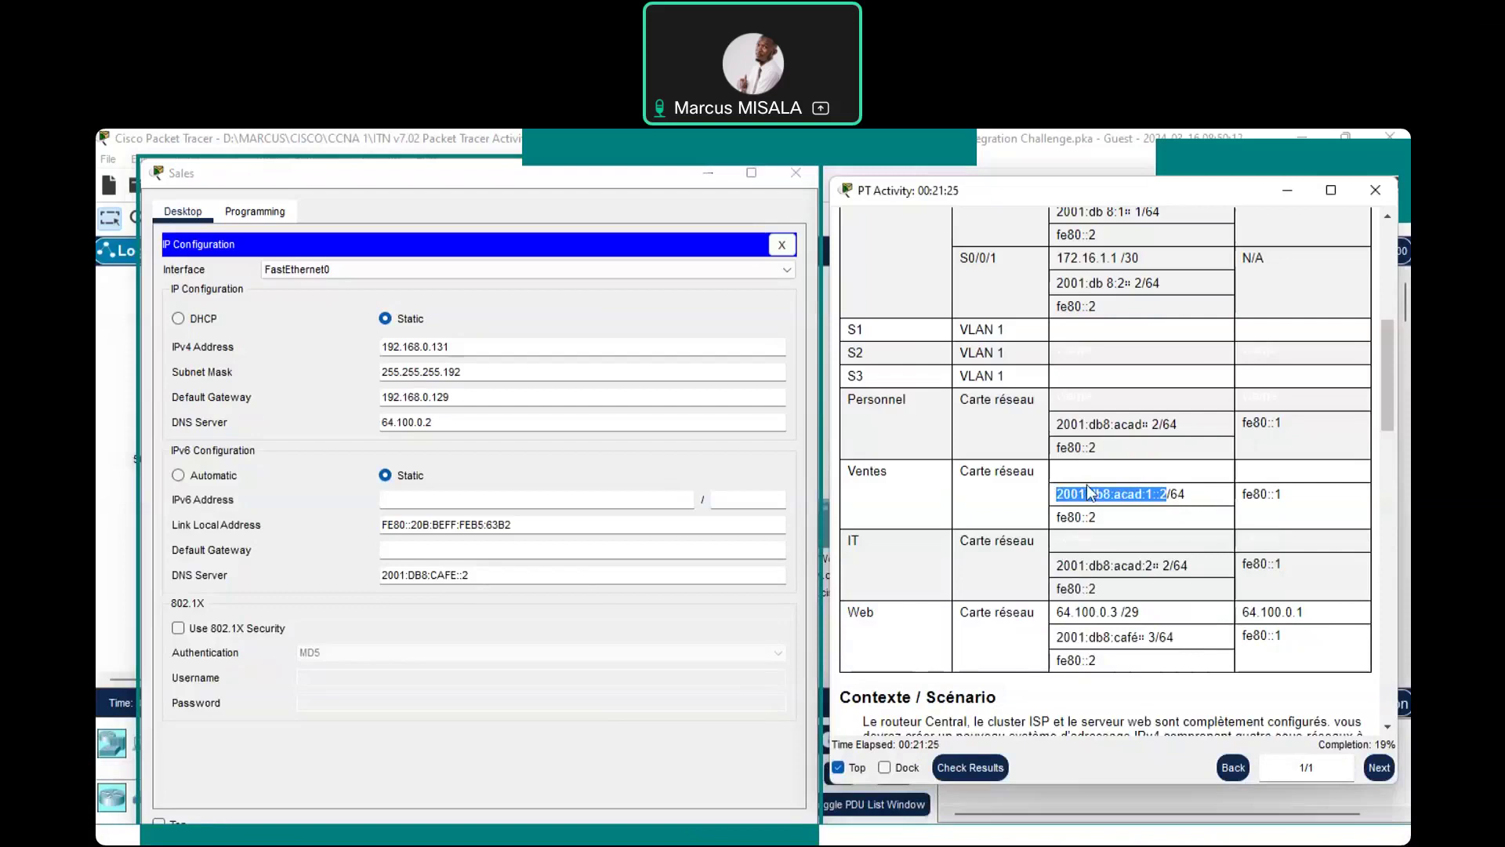
pyautogui.click(478, 499)
pyautogui.hotkey('ctrl', 'v')
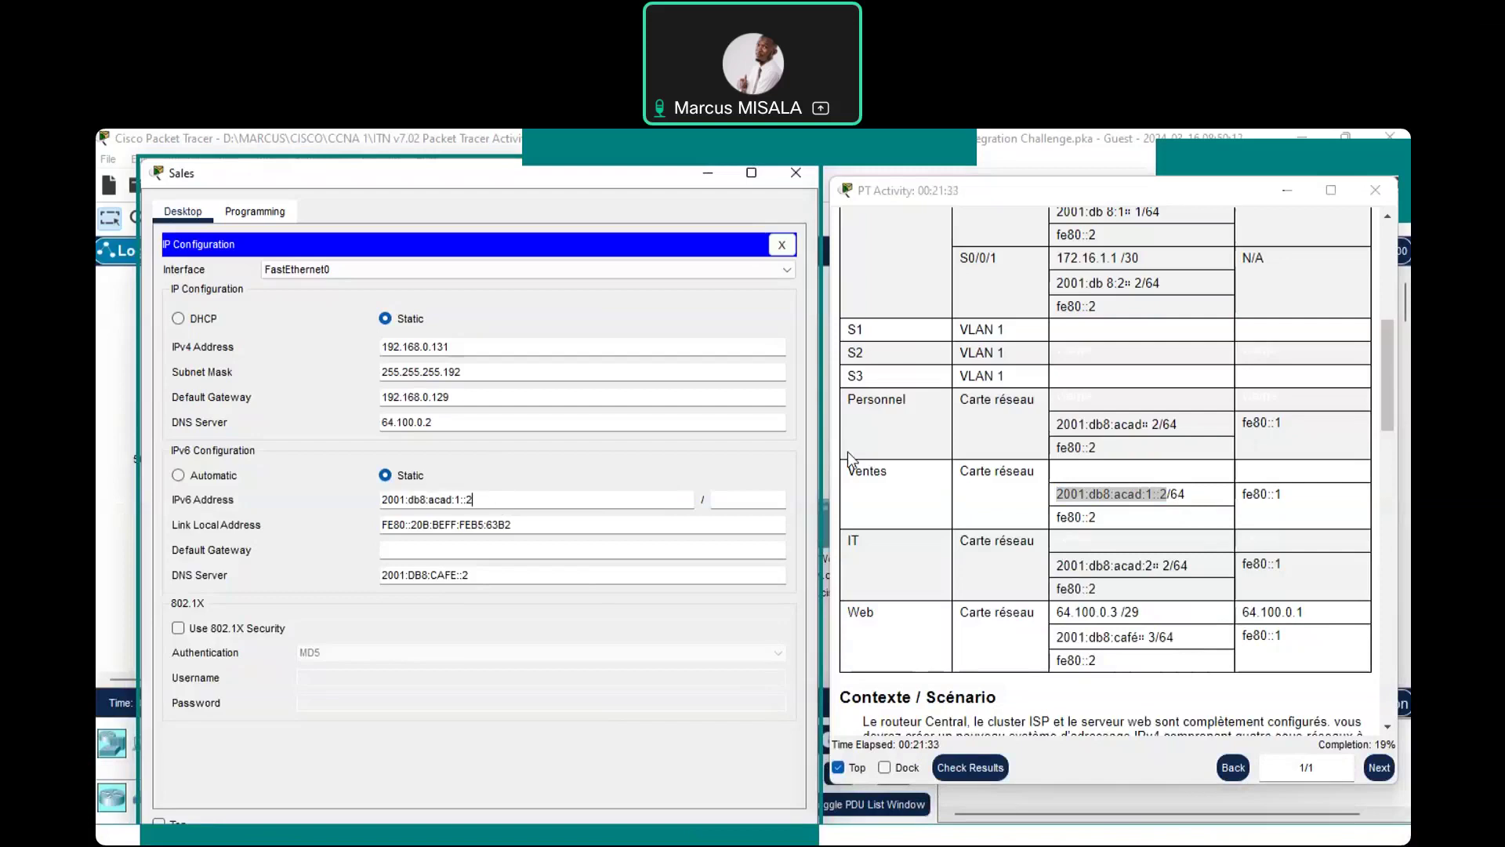
pyautogui.click(748, 499)
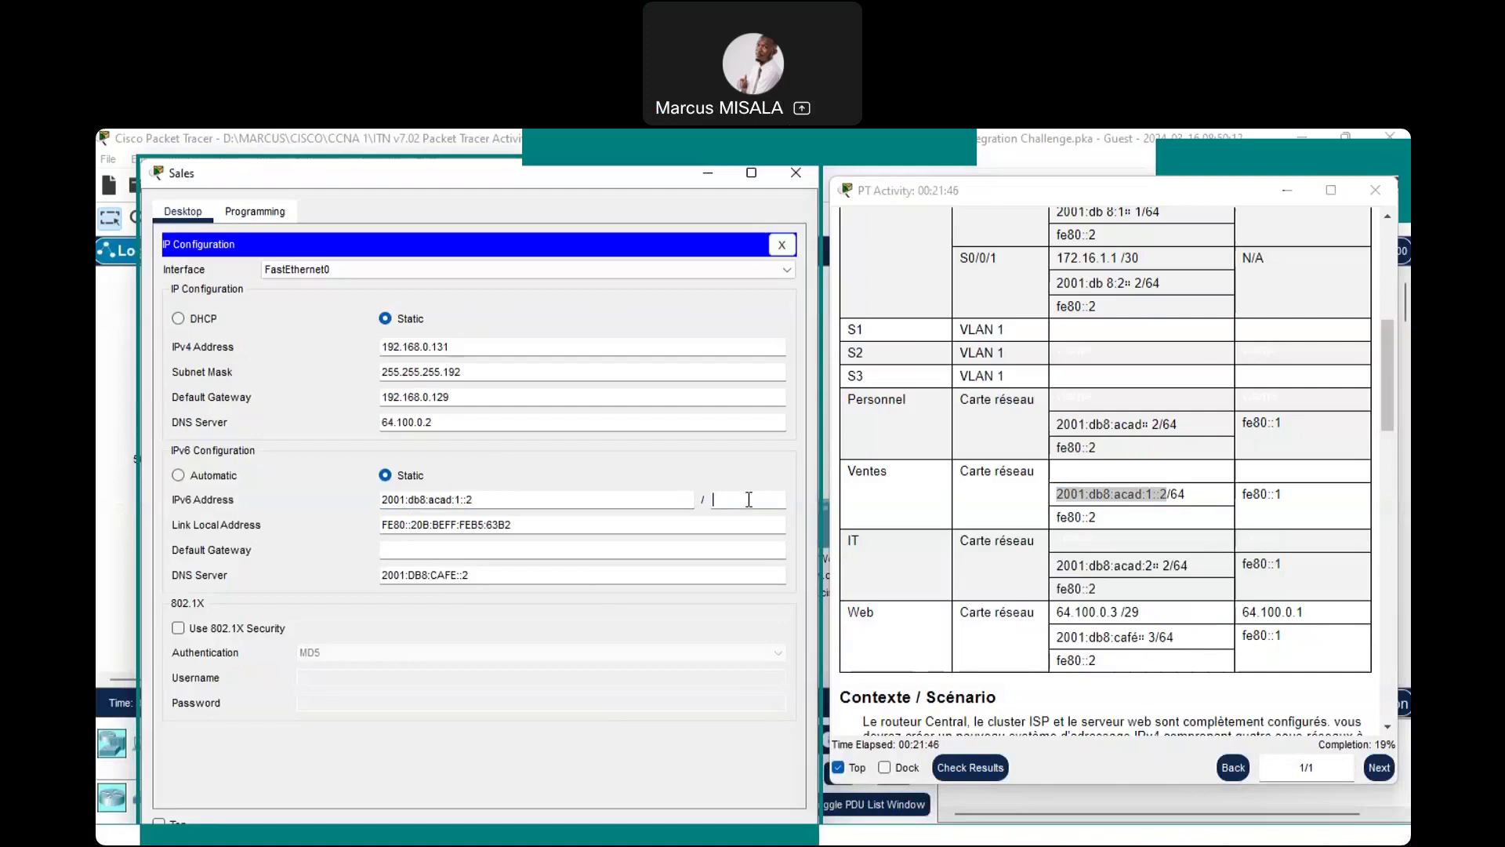
pyautogui.write('64')
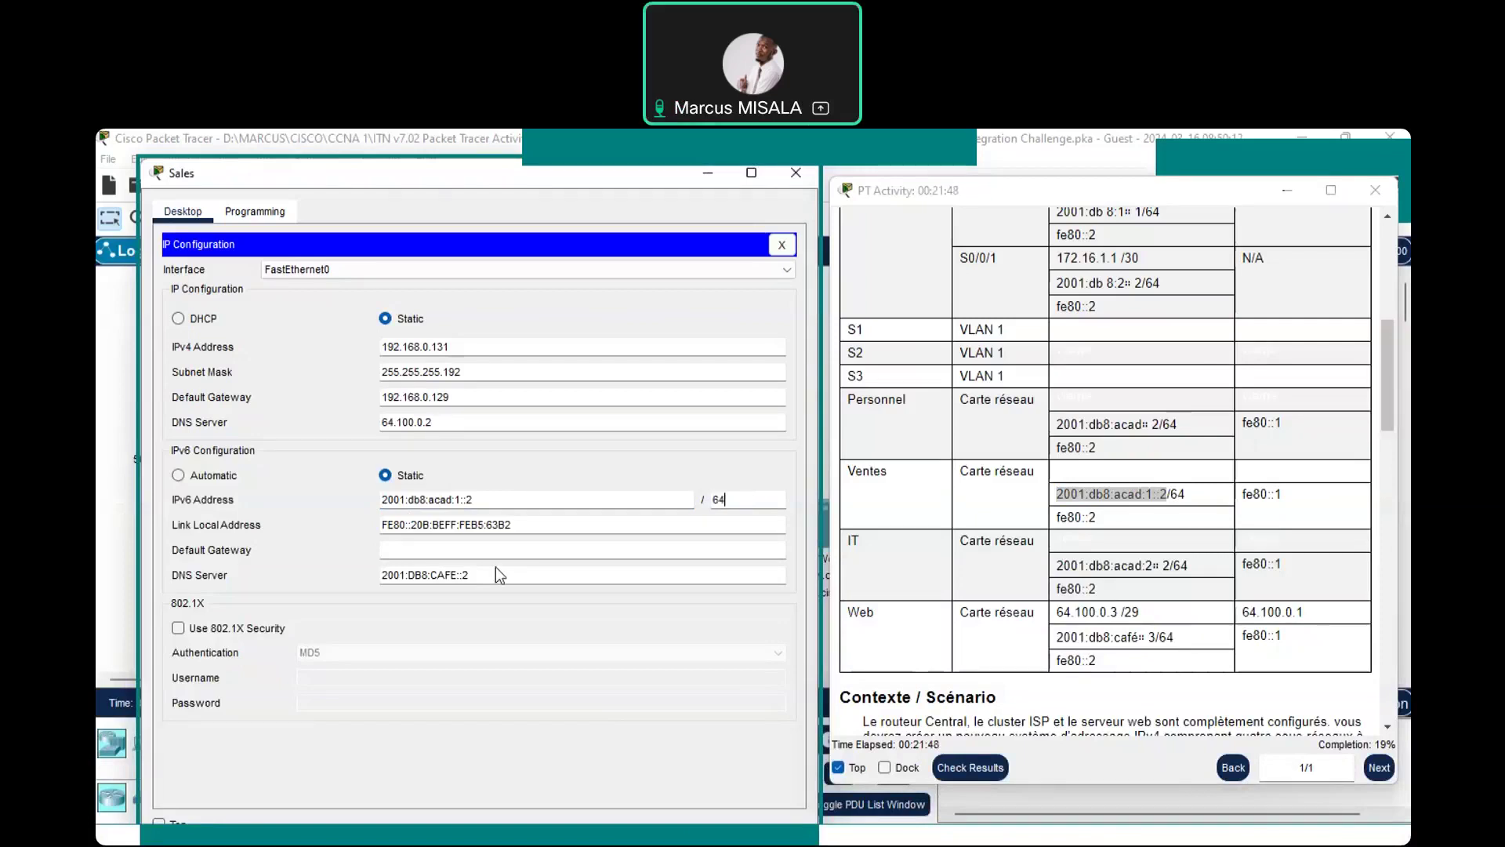
pyautogui.moveTo(416, 524); pyautogui.dragTo(538, 529)
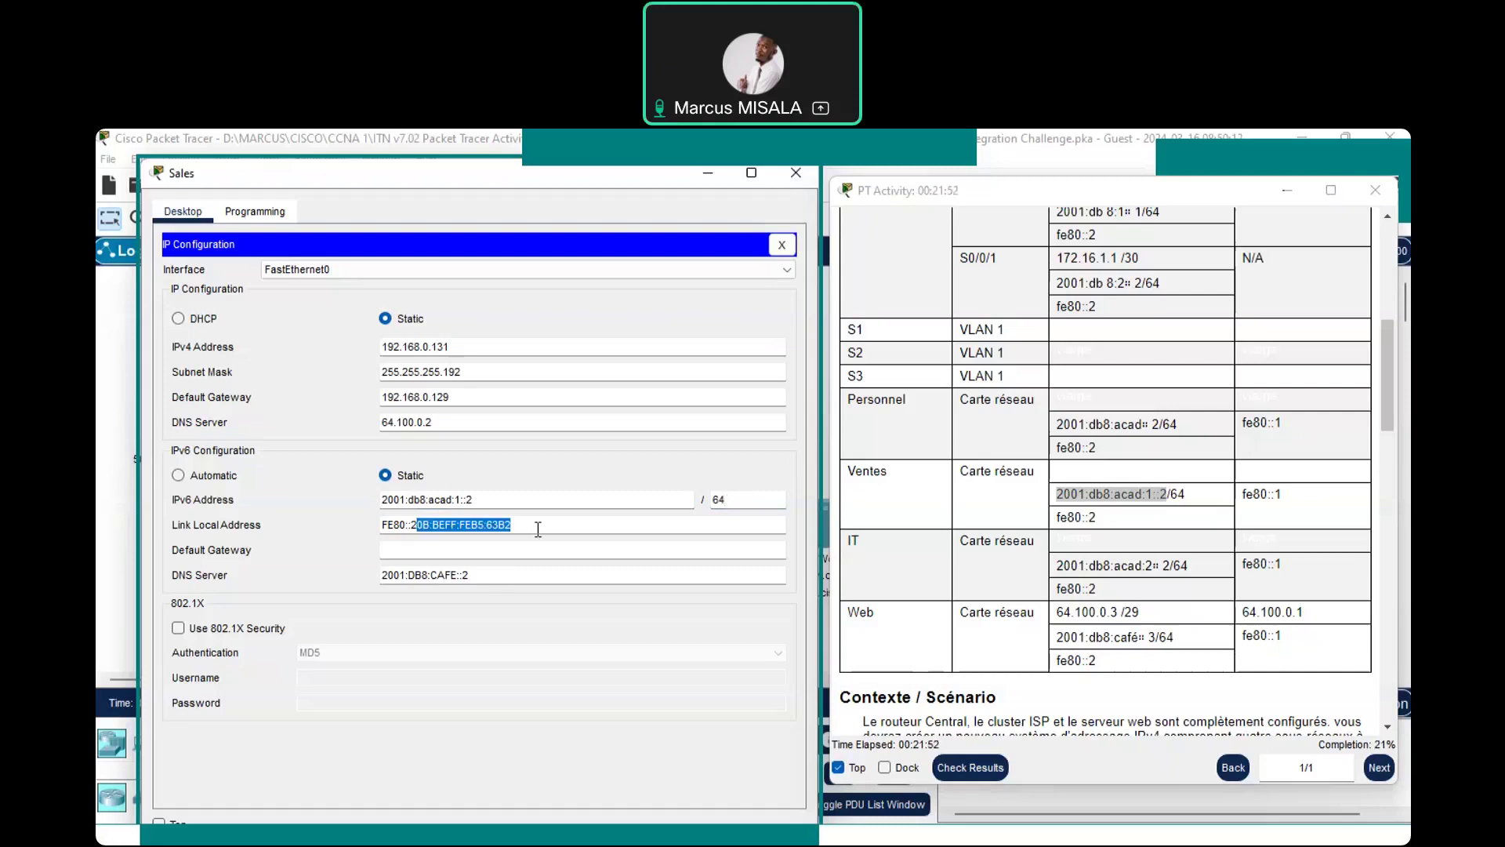
pyautogui.press('BackSpace')
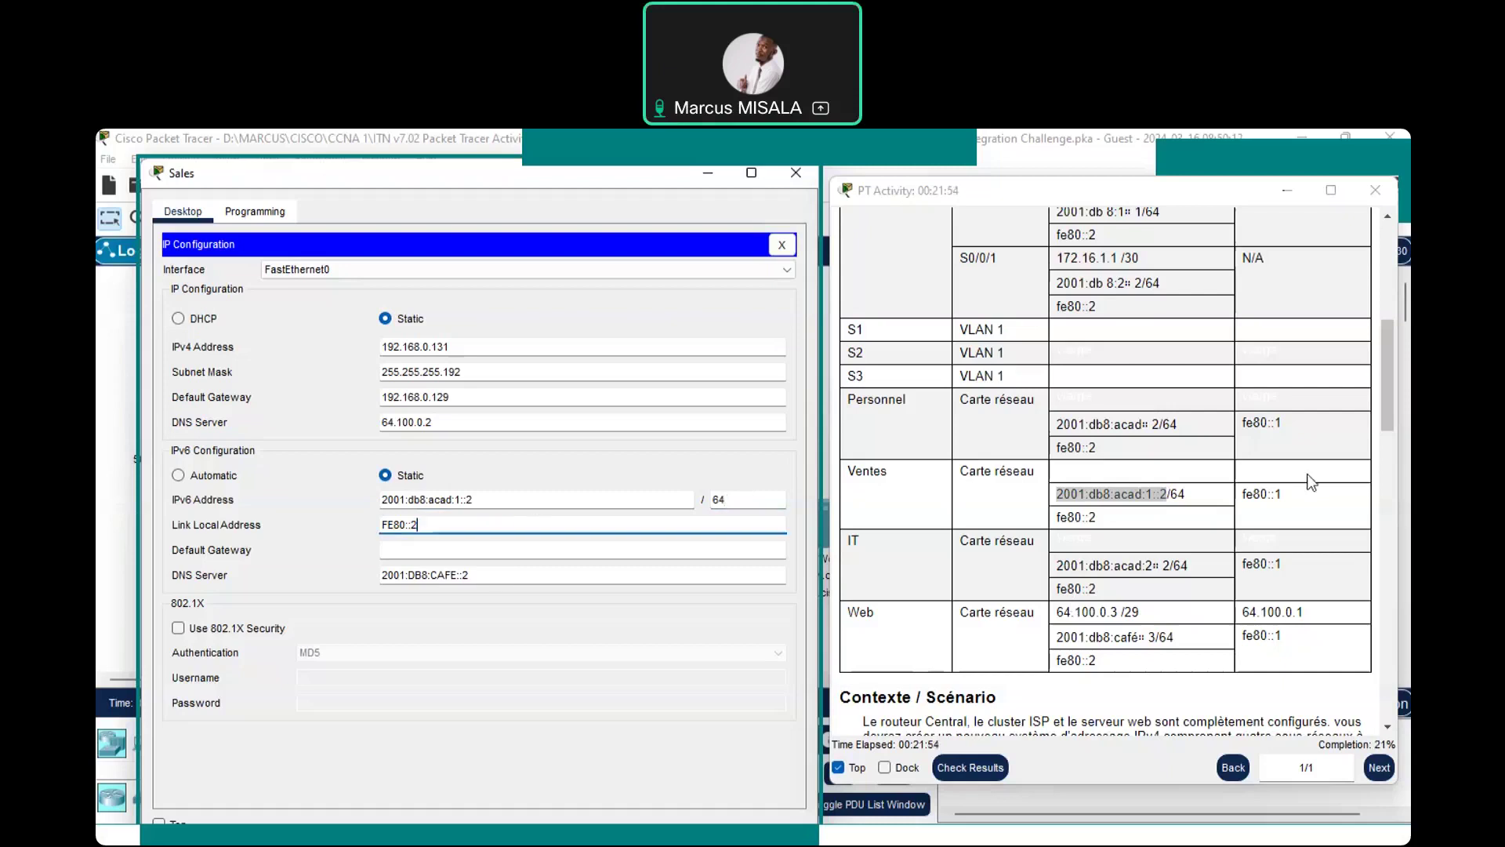
# Copy the Ventes gateway fe80::1 into the Sales PC's IPv6 default gateway and close the window
pyautogui.moveTo(1289, 496); pyautogui.dragTo(1240, 498)
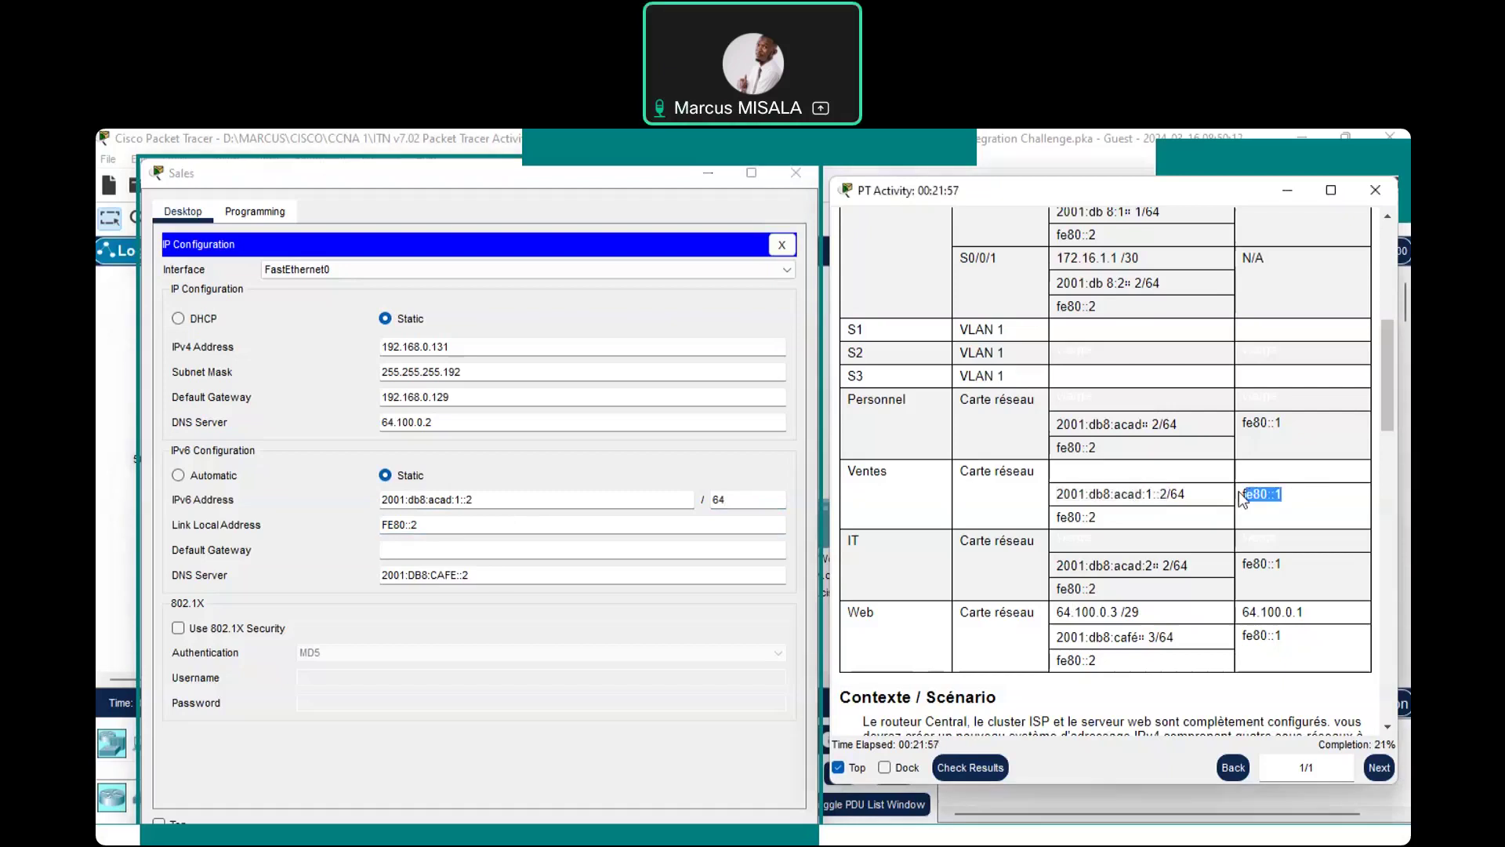
pyautogui.click(1279, 499)
pyautogui.moveTo(1275, 495); pyautogui.dragTo(1246, 499)
pyautogui.hotkey('ctrl', 'c')
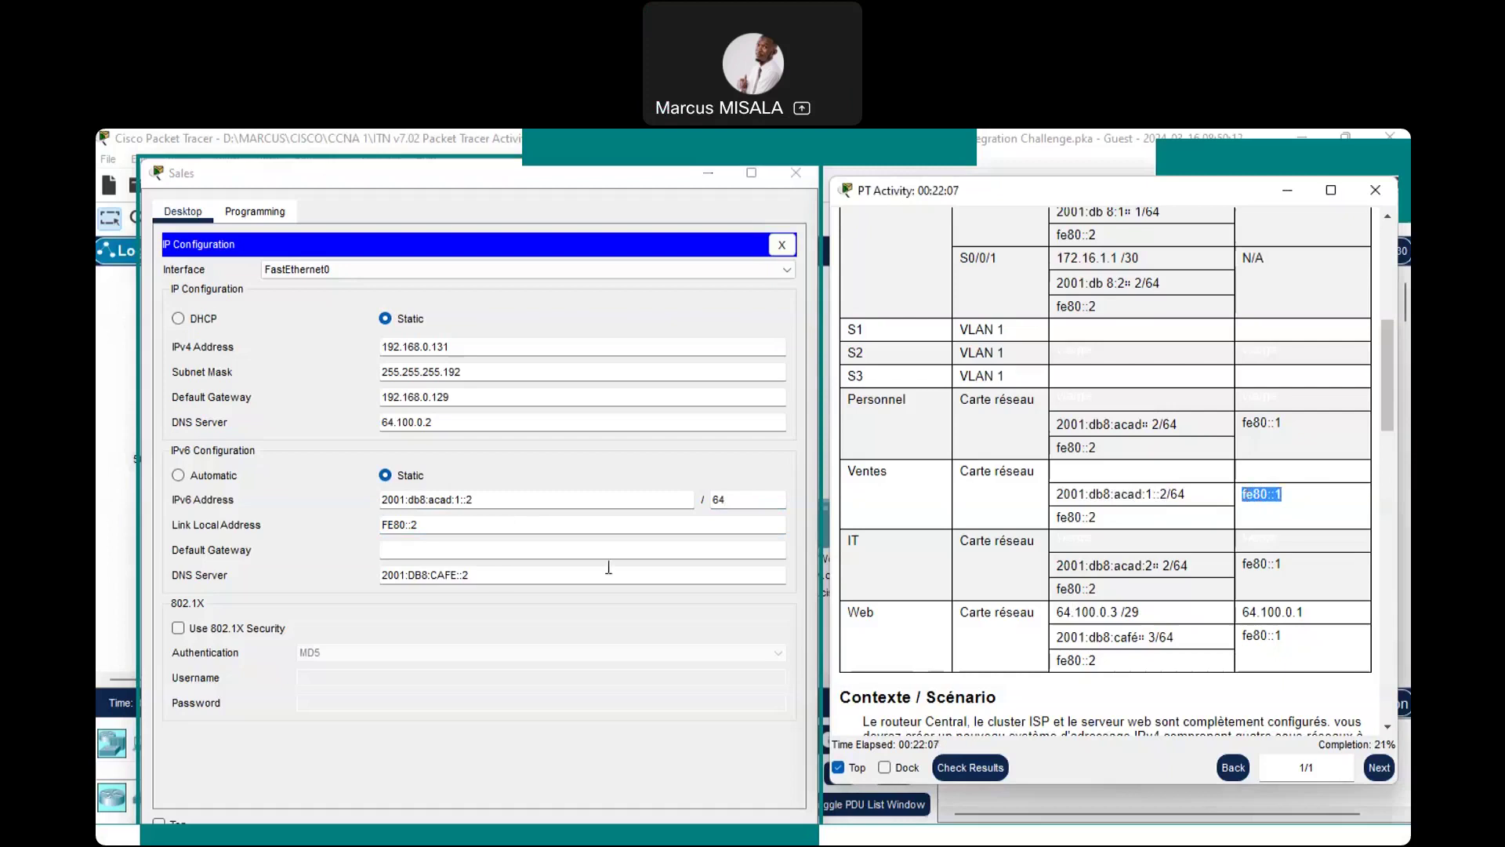
pyautogui.click(591, 542)
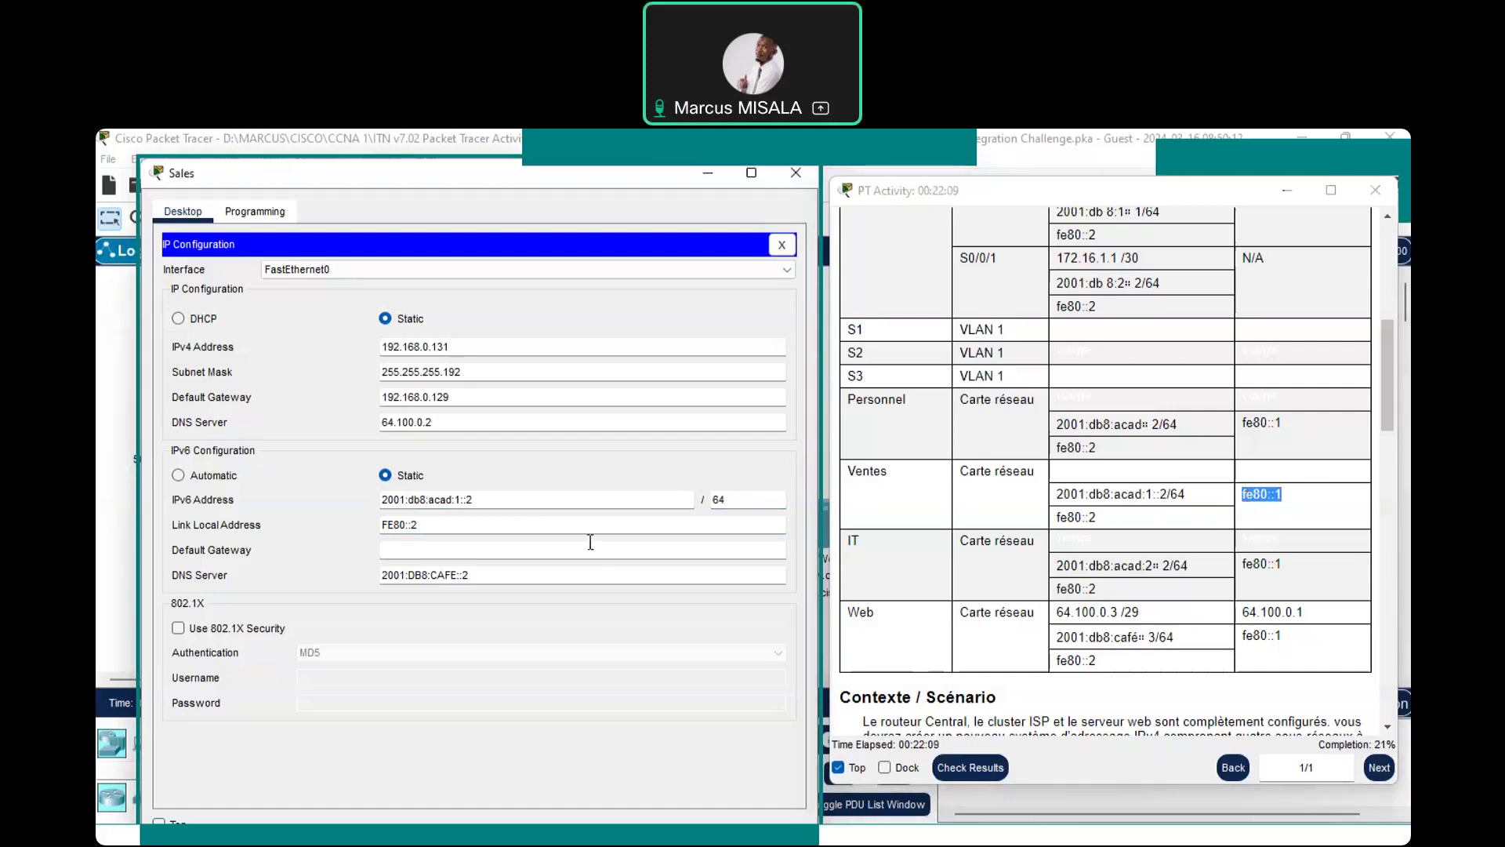
pyautogui.hotkey('ctrl', 'v')
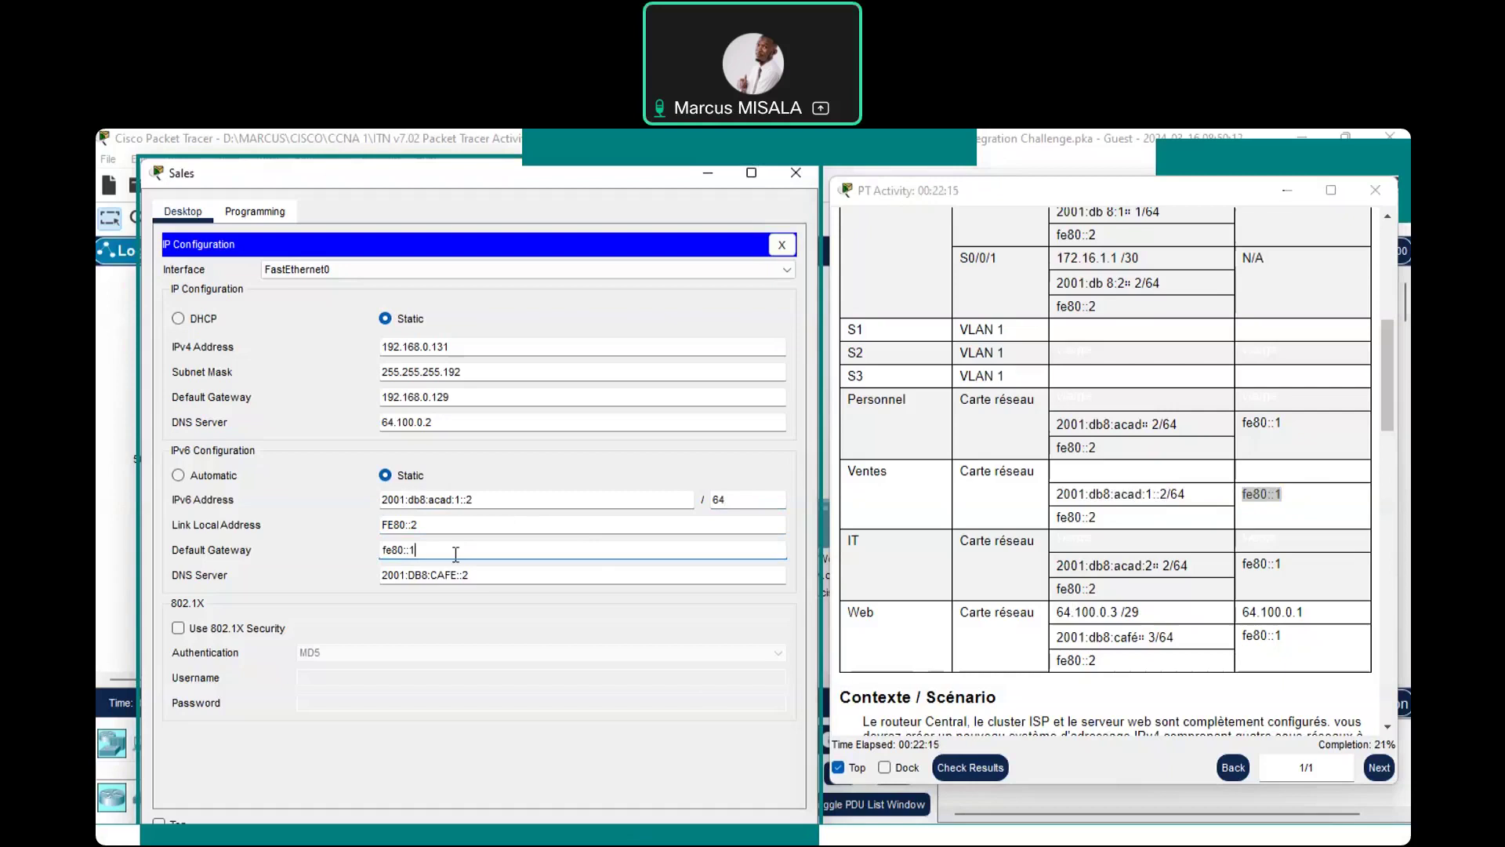
pyautogui.click(800, 175)
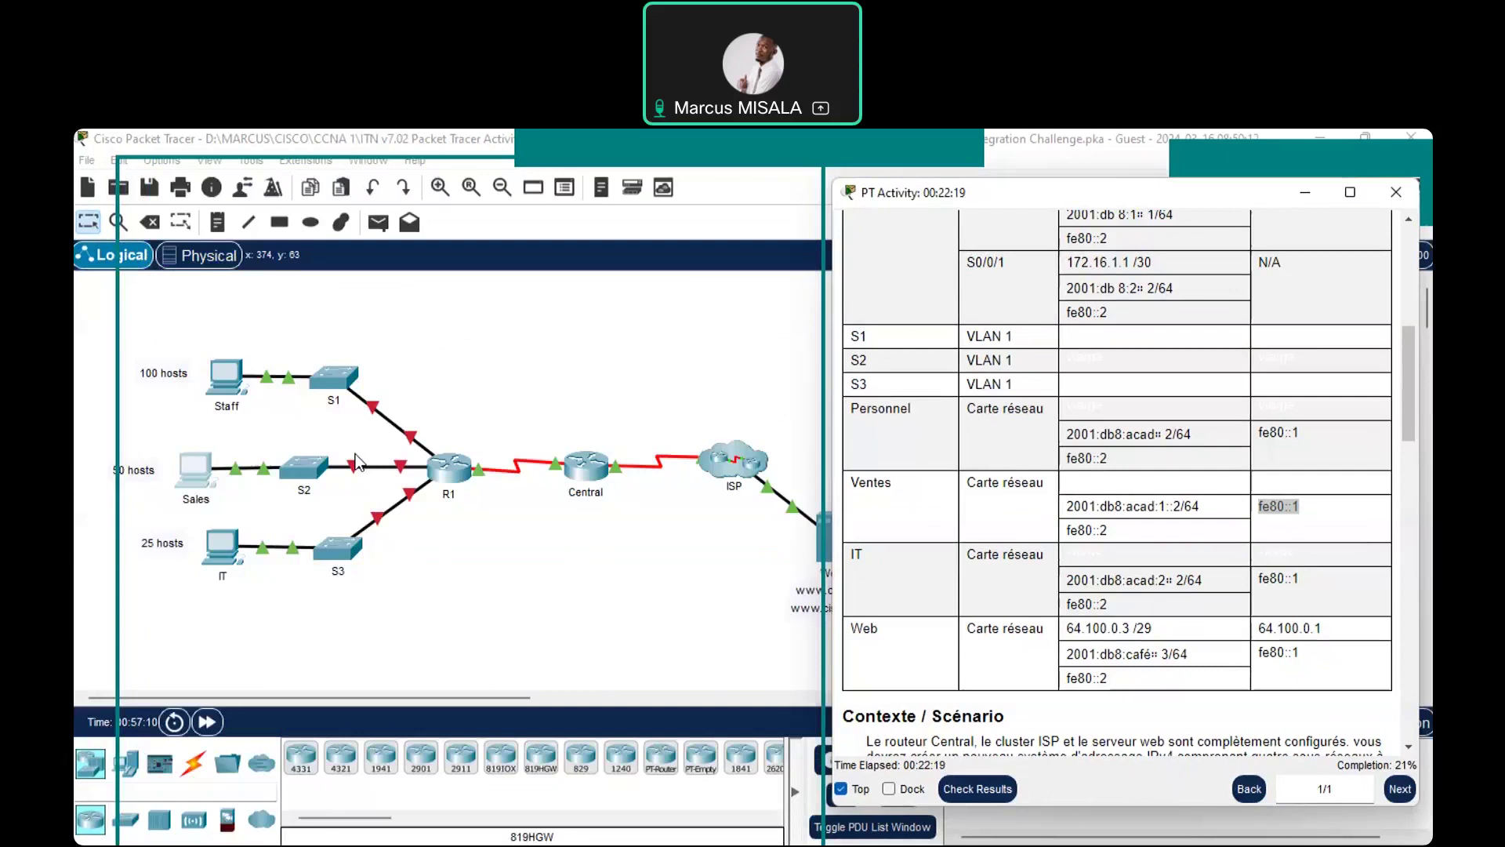
# Select the IT PC in the logical topology and open its device window
pyautogui.click(226, 552)
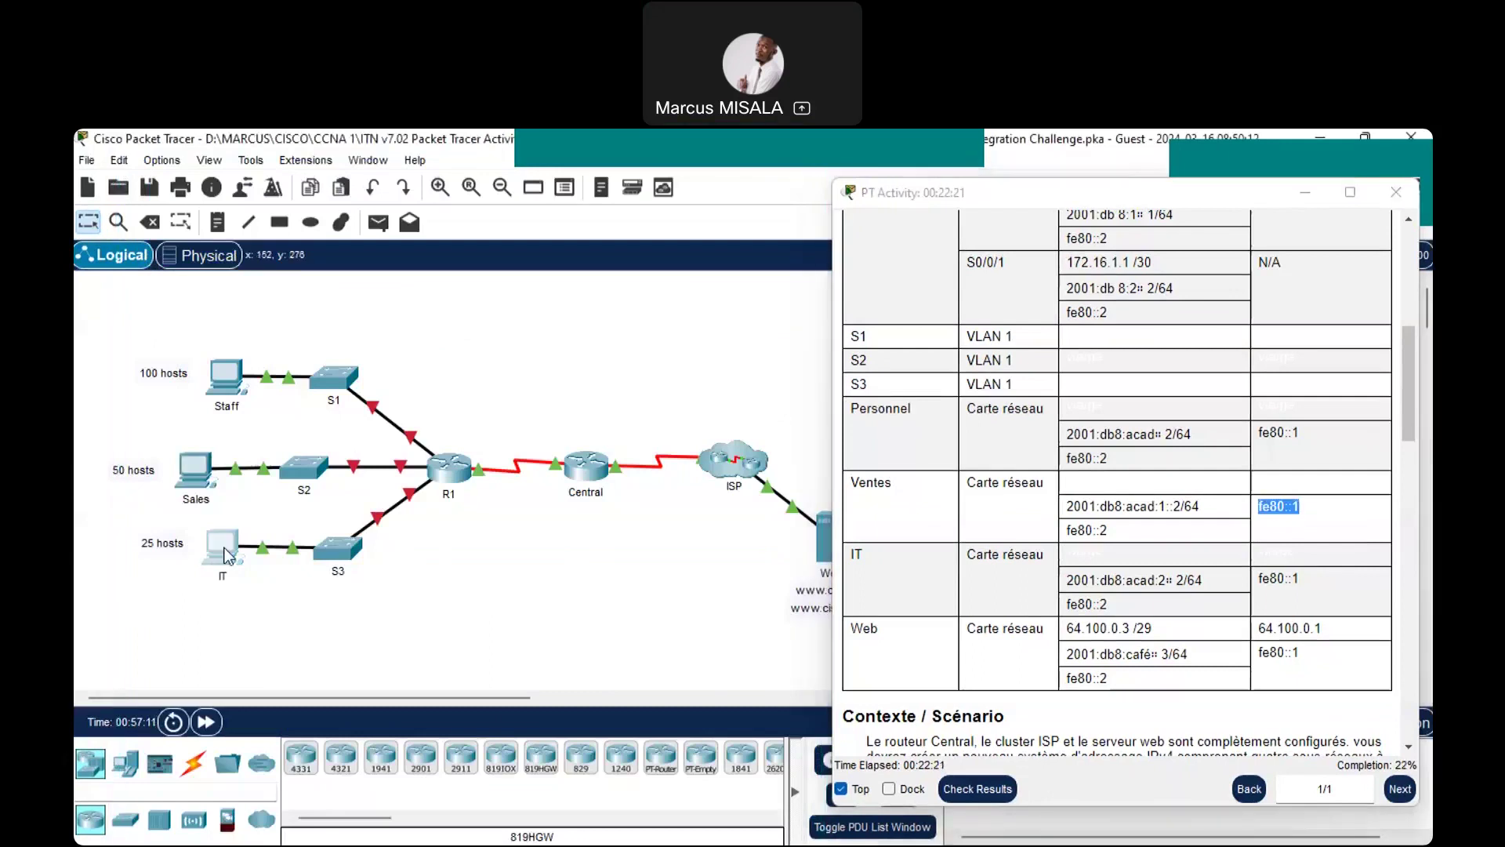
pyautogui.click(226, 554)
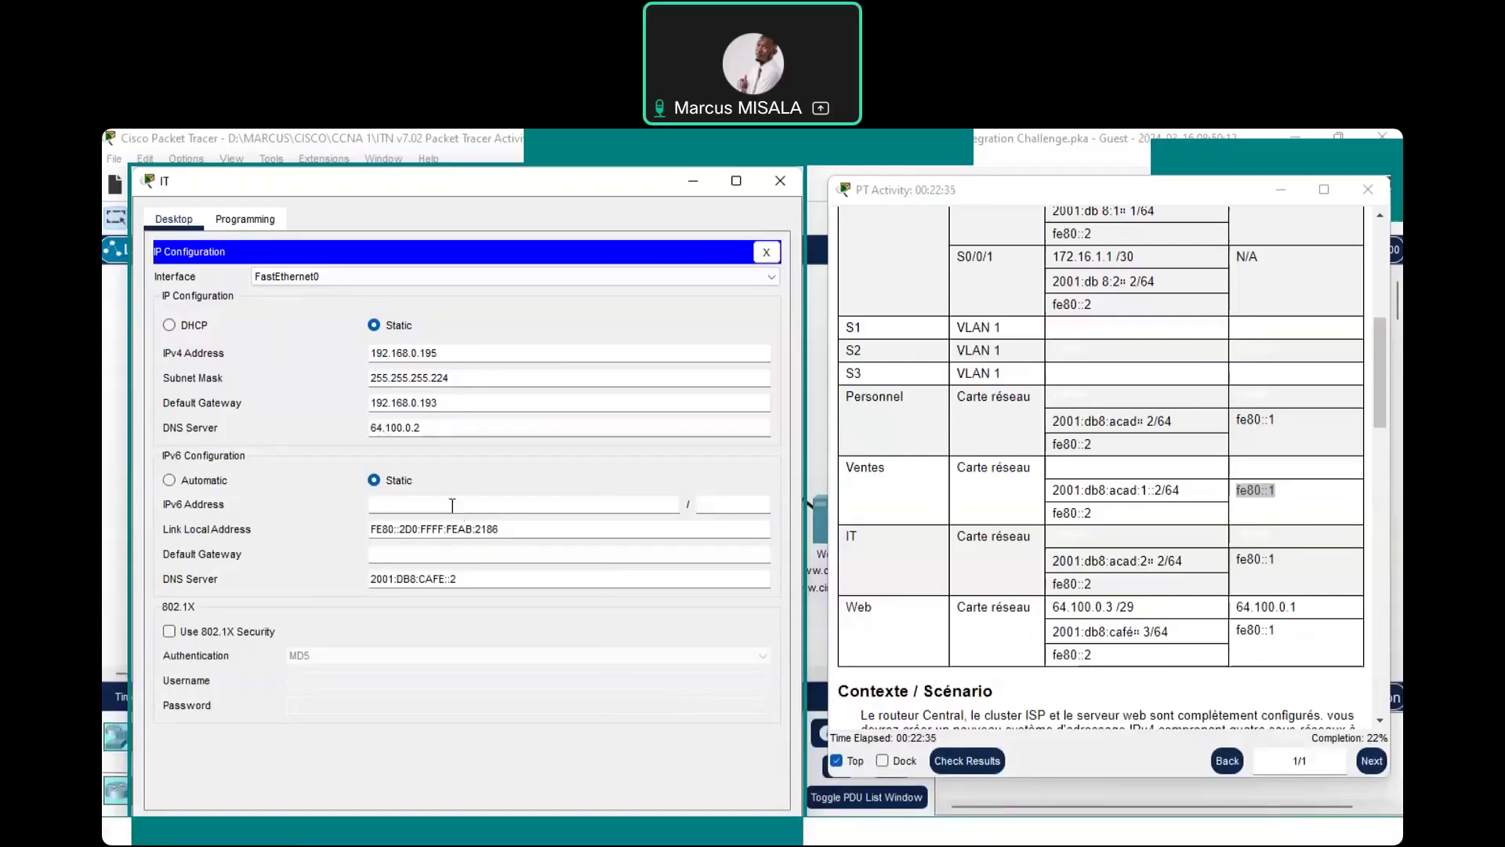
pyautogui.click(524, 504)
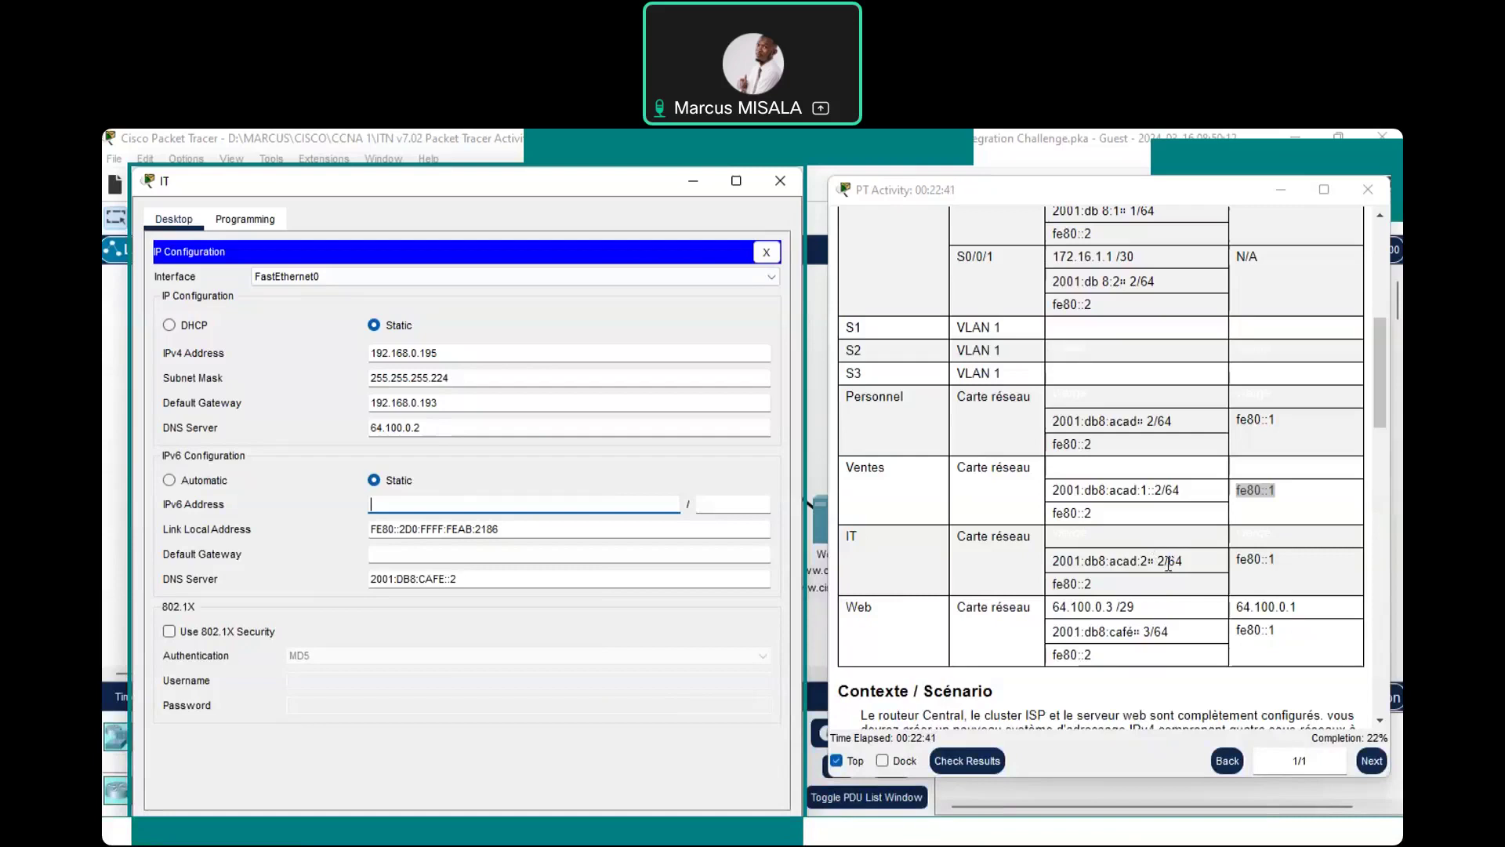
pyautogui.doubleClick(1158, 561)
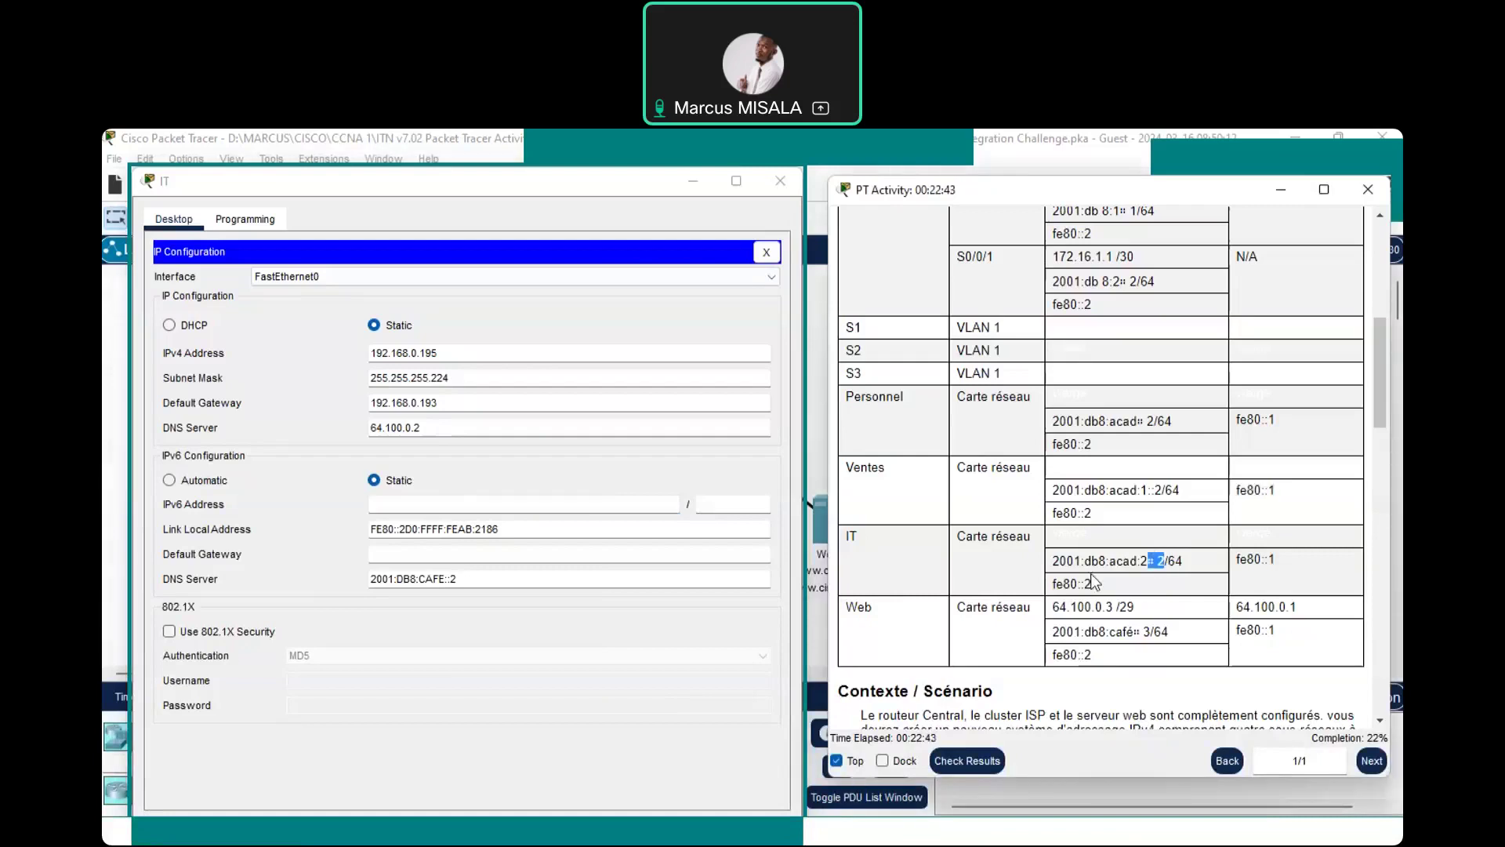
pyautogui.moveTo(1164, 561); pyautogui.dragTo(1052, 565)
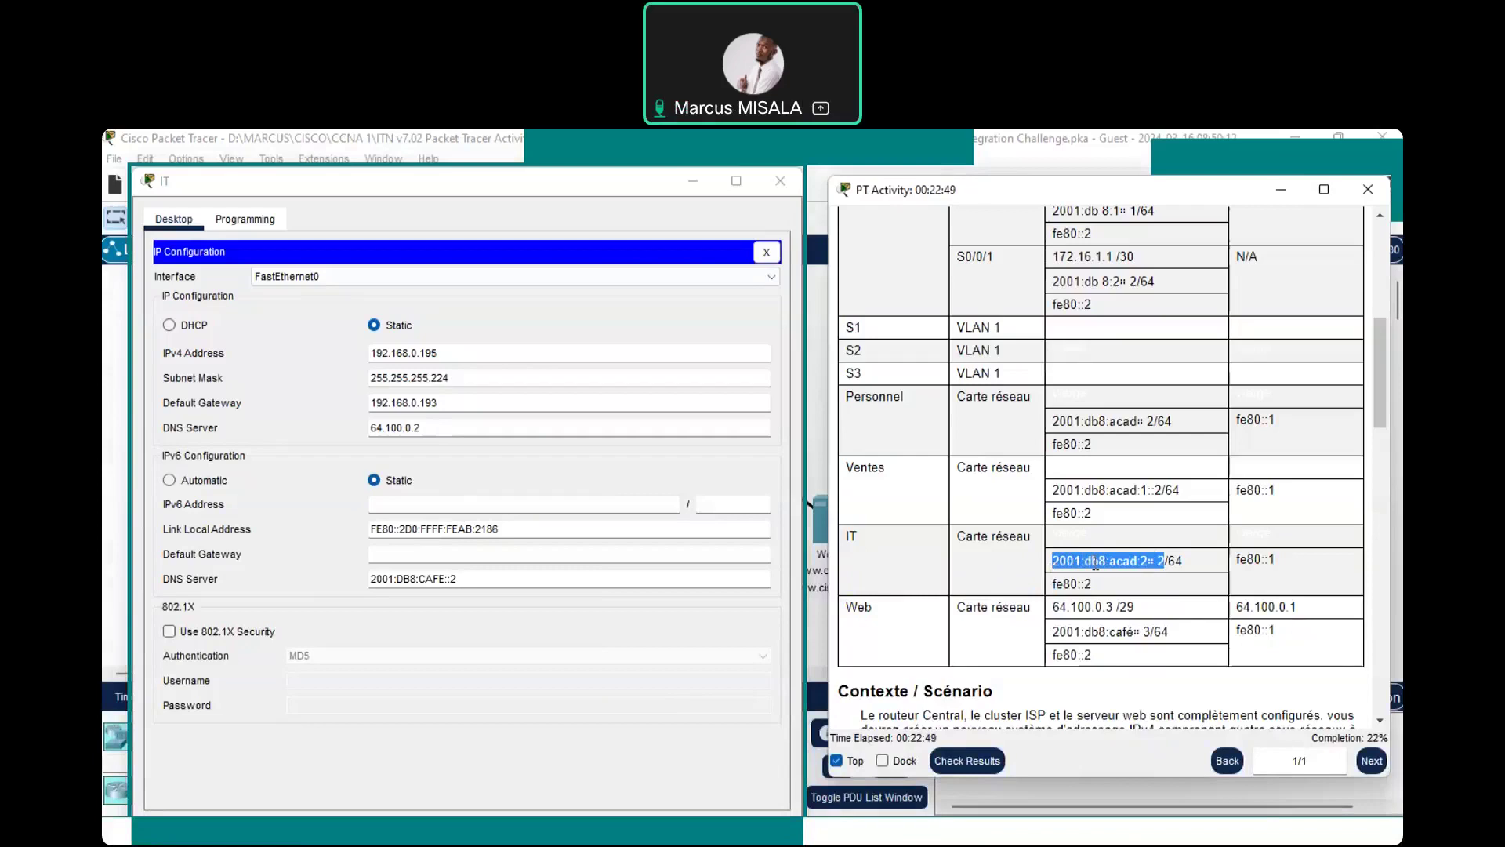
pyautogui.click(447, 511)
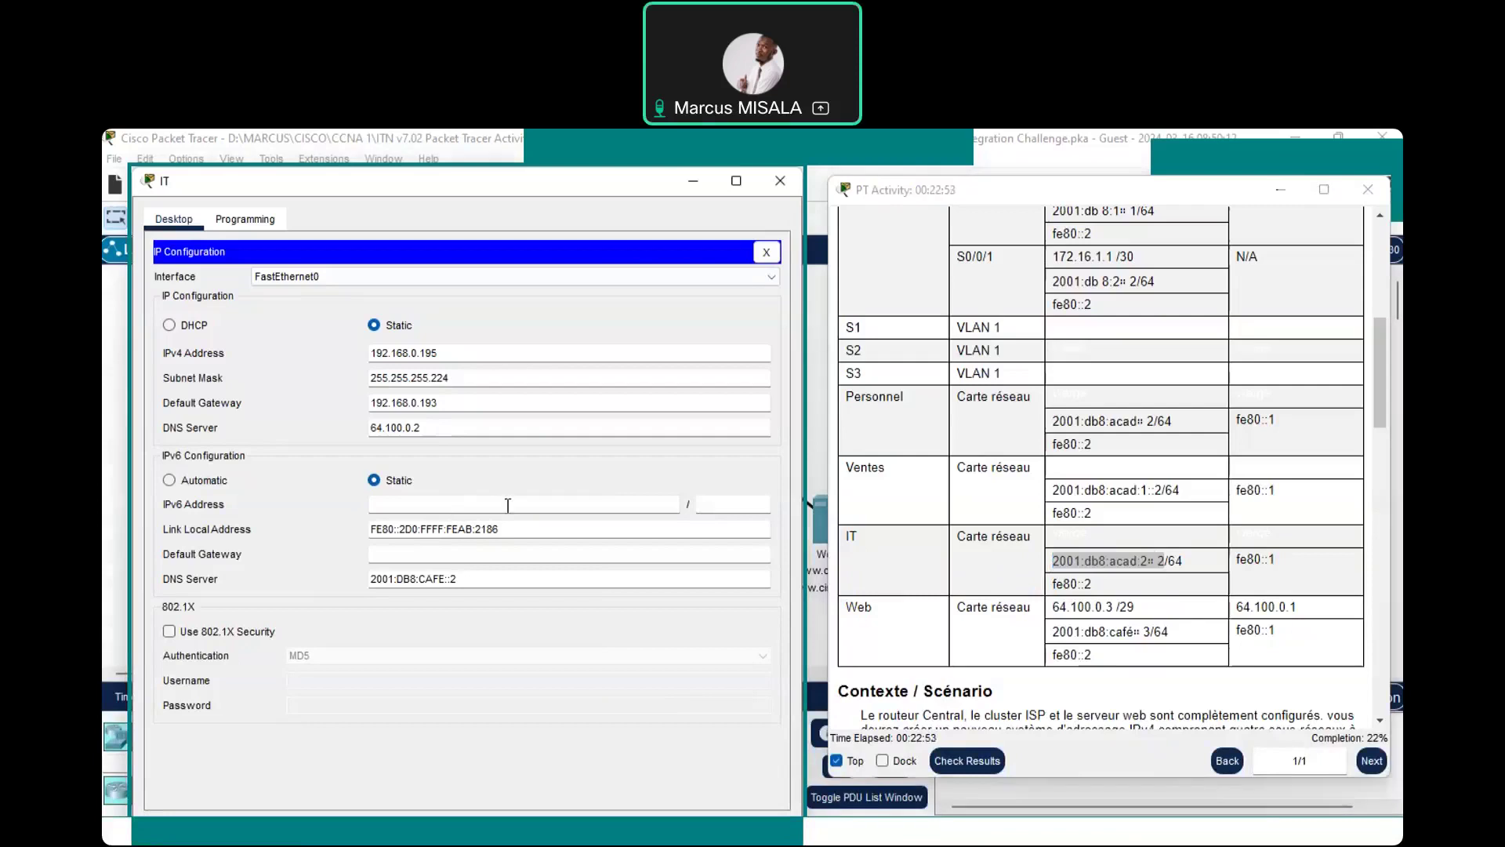
pyautogui.write('2001:db8:acad:2:: 2')
pyautogui.click(412, 529)
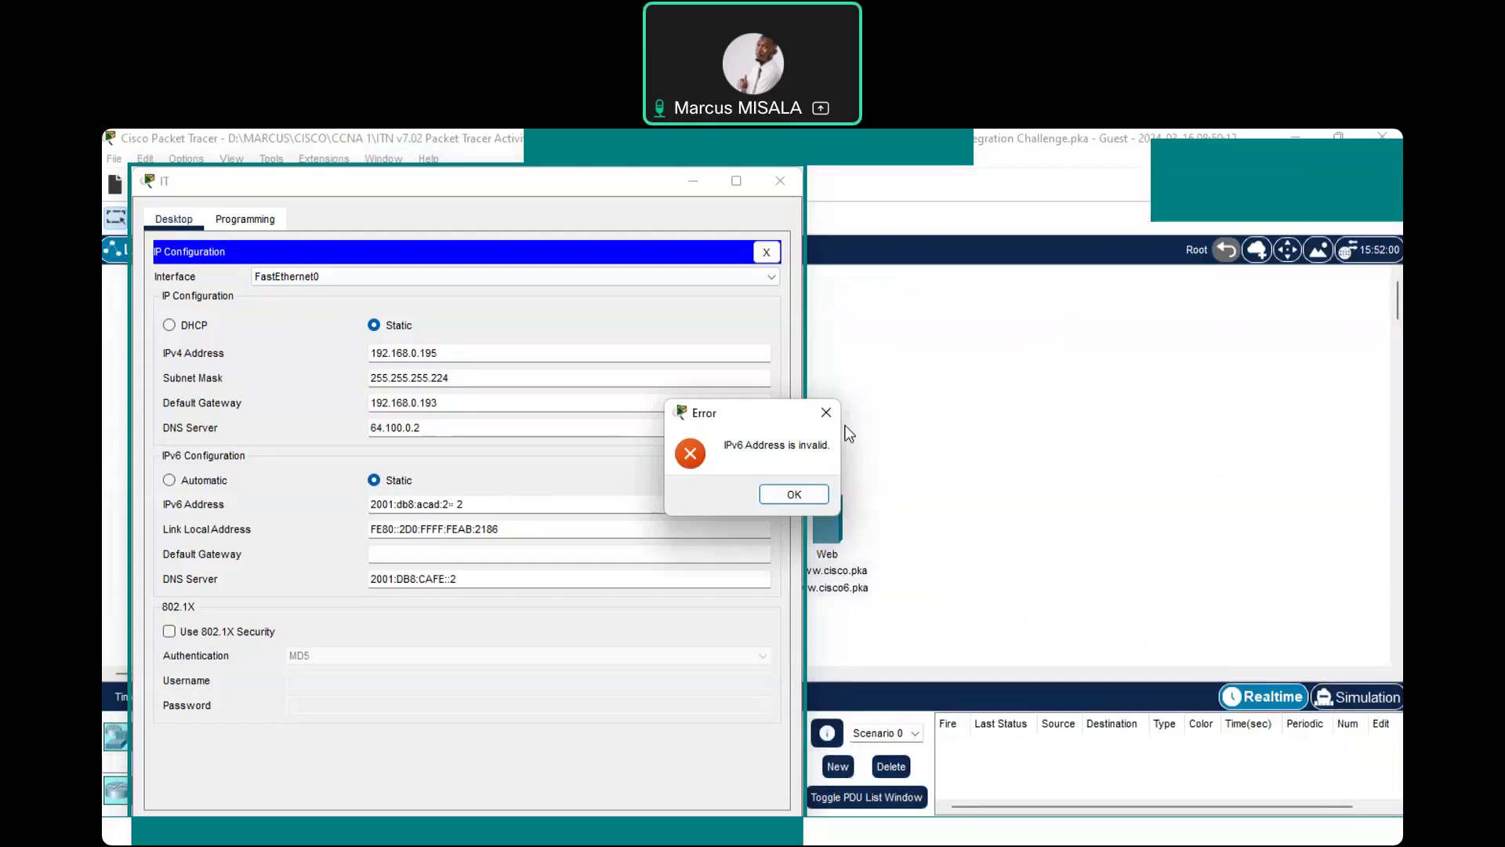
pyautogui.press('Return')
pyautogui.click(1117, 560)
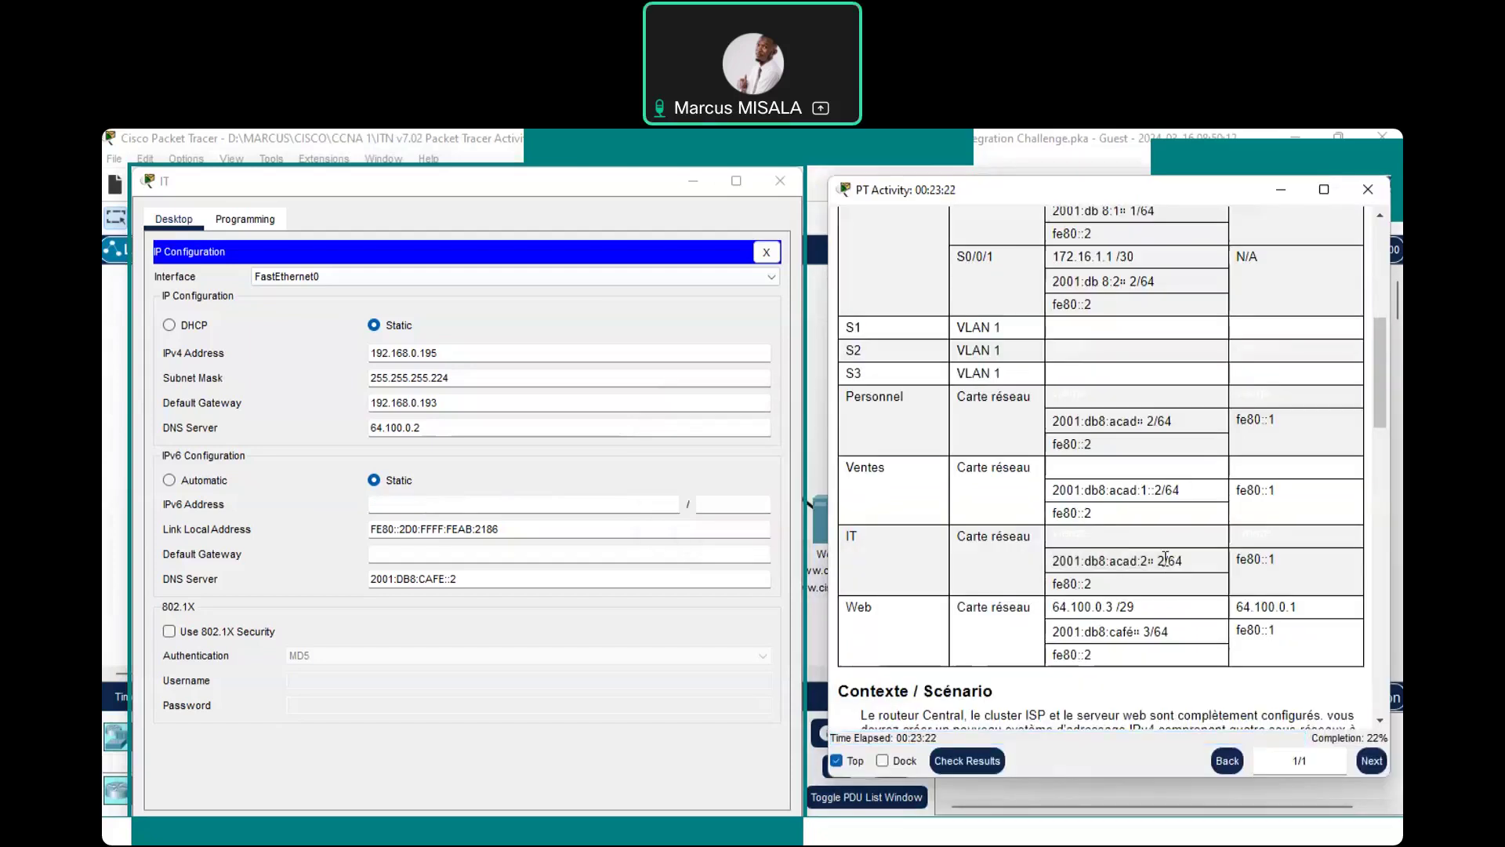
# Copy the IT row's IPv6 address from the activity table into the IT PC, removing the stray space
pyautogui.moveTo(1166, 557); pyautogui.dragTo(1051, 562)
pyautogui.hotkey('ctrl', 'c')
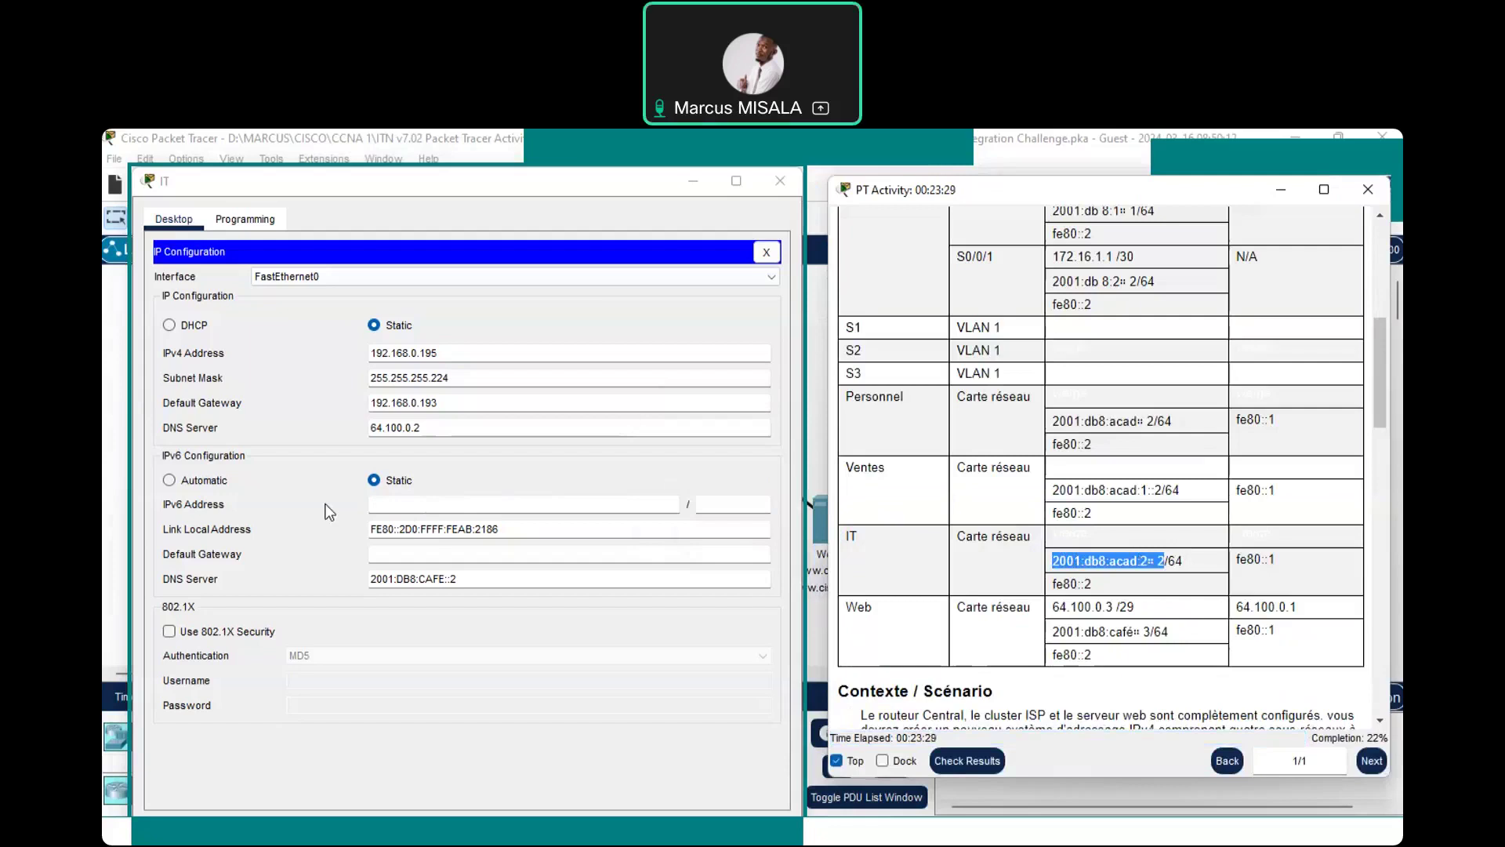
pyautogui.click(432, 504)
pyautogui.hotkey('ctrl', 'v')
pyautogui.click(460, 501)
pyautogui.press('BackSpace')
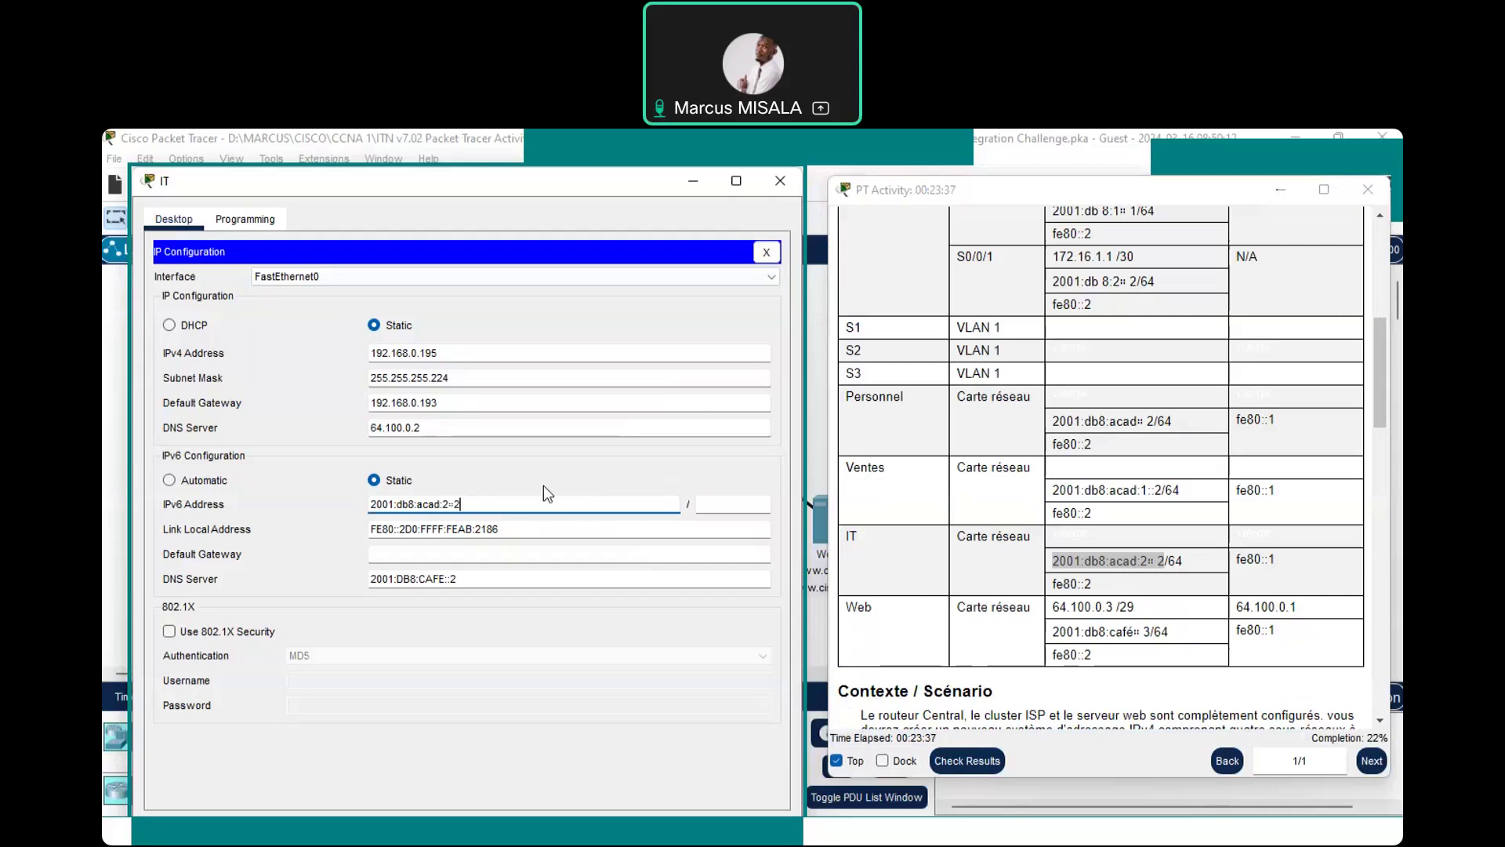
# Enter prefix length 64, dismiss the invalid-address error, and start retyping the address as 2001
pyautogui.click(751, 505)
pyautogui.write('-')
pyautogui.press('BackSpace')
pyautogui.write('64')
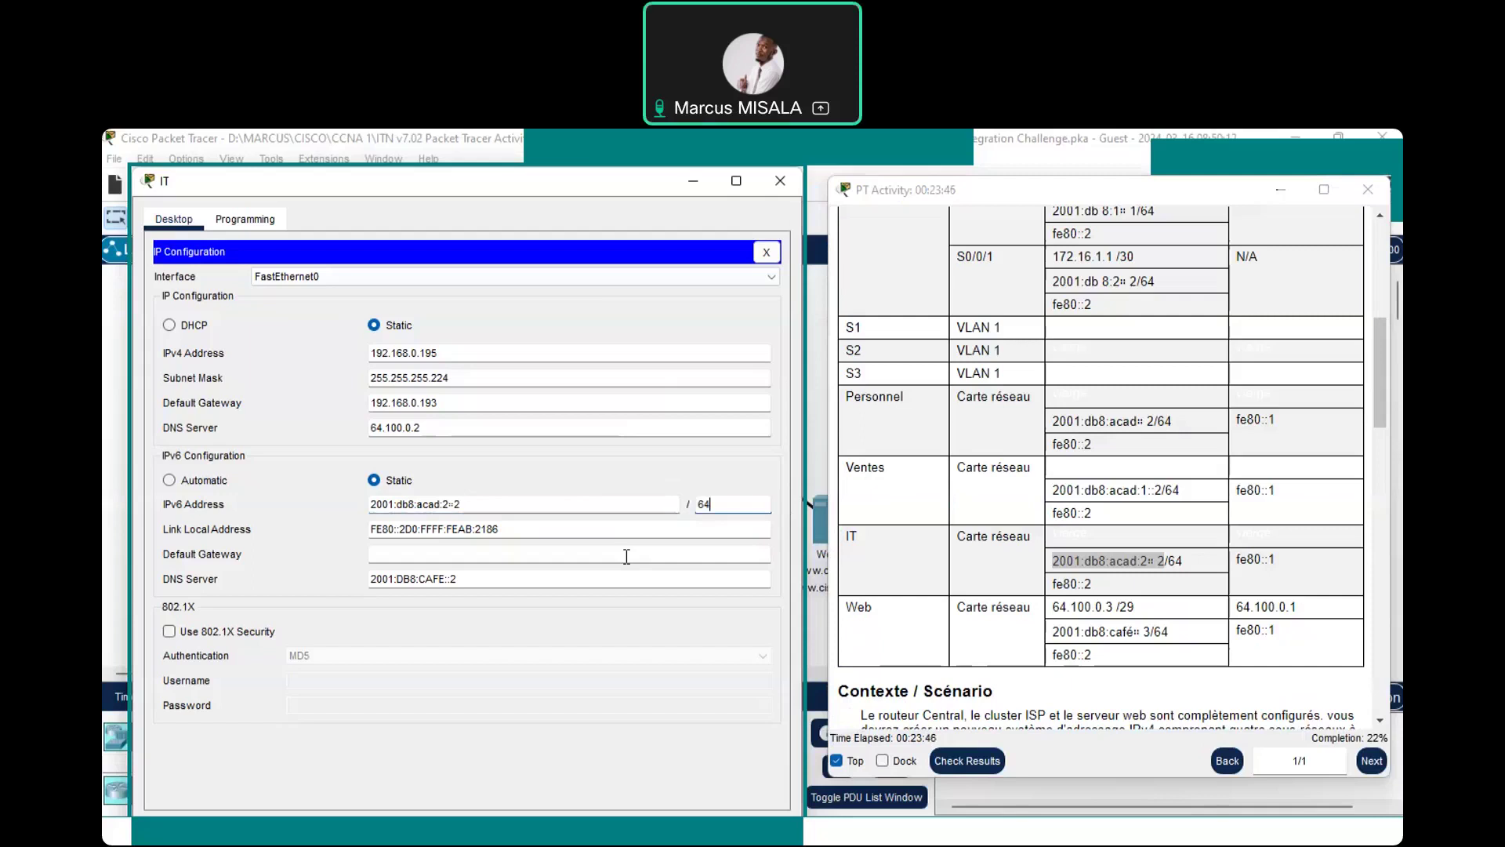
pyautogui.click(821, 430)
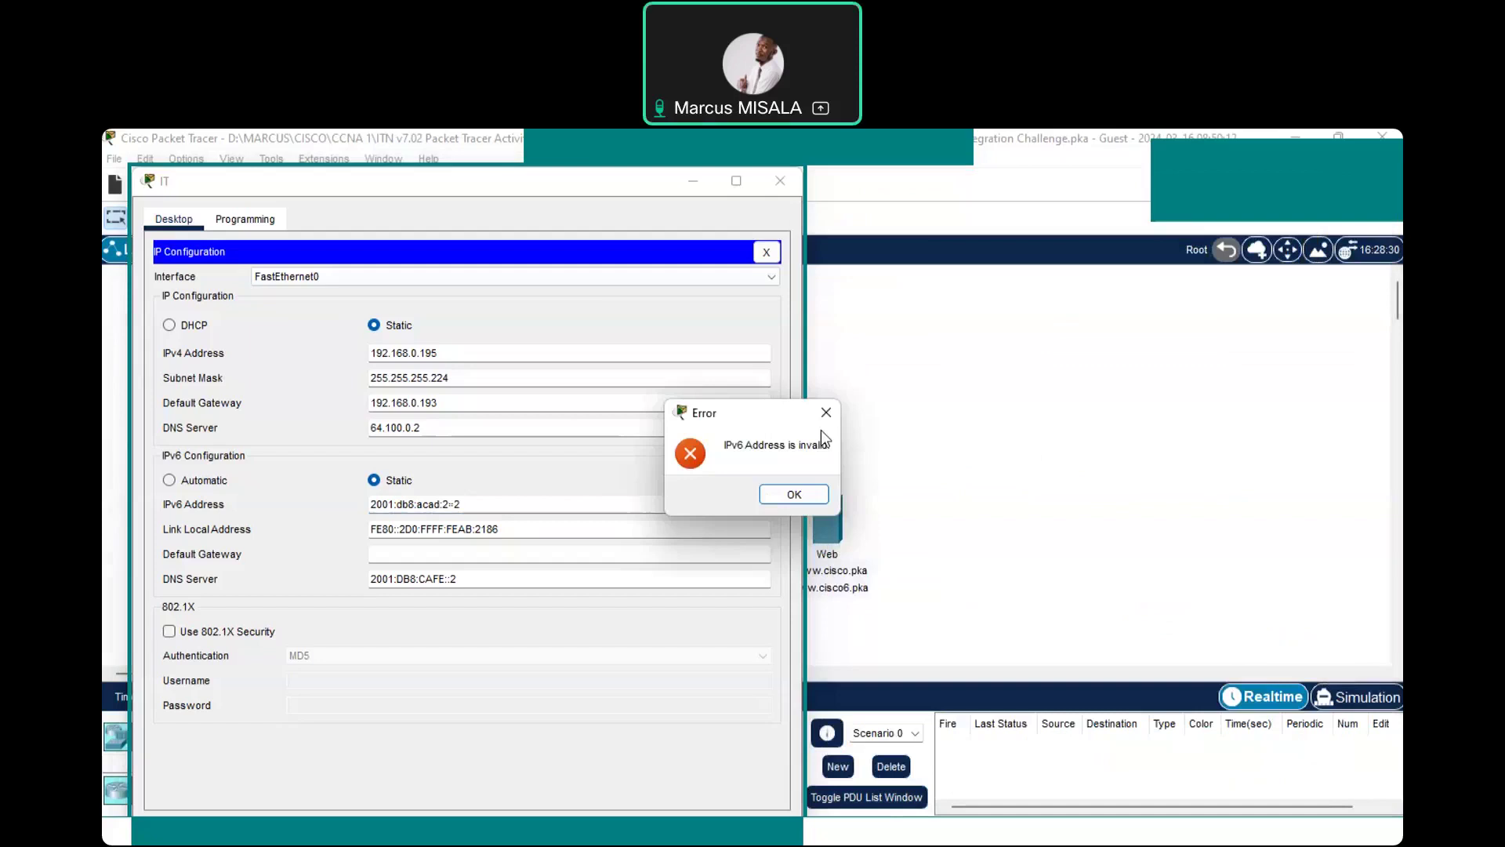
pyautogui.press('Return')
pyautogui.write('200')
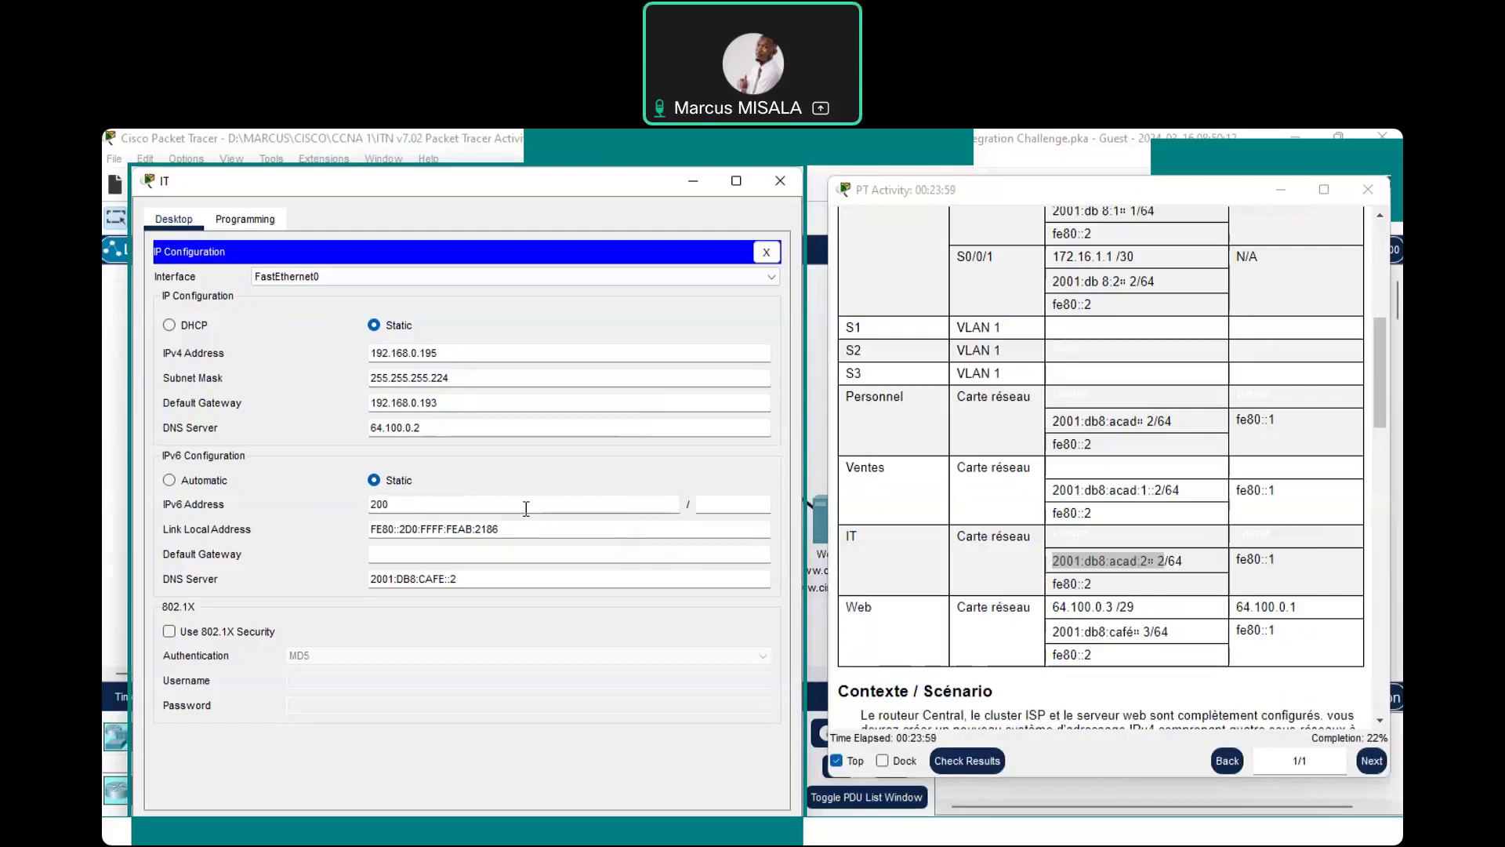
pyautogui.write('1§')
# Retype the IT PC's IPv6 address as 2001:db8:acad:2::2 with prefix length 64
pyautogui.press('BackSpace')
pyautogui.write('/')
pyautogui.press('BackSpace')
pyautogui.write(':db8:acad§')
pyautogui.press('BackSpace')
pyautogui.write(':2/')
pyautogui.press('BackSpace')
pyautogui.write('::2')
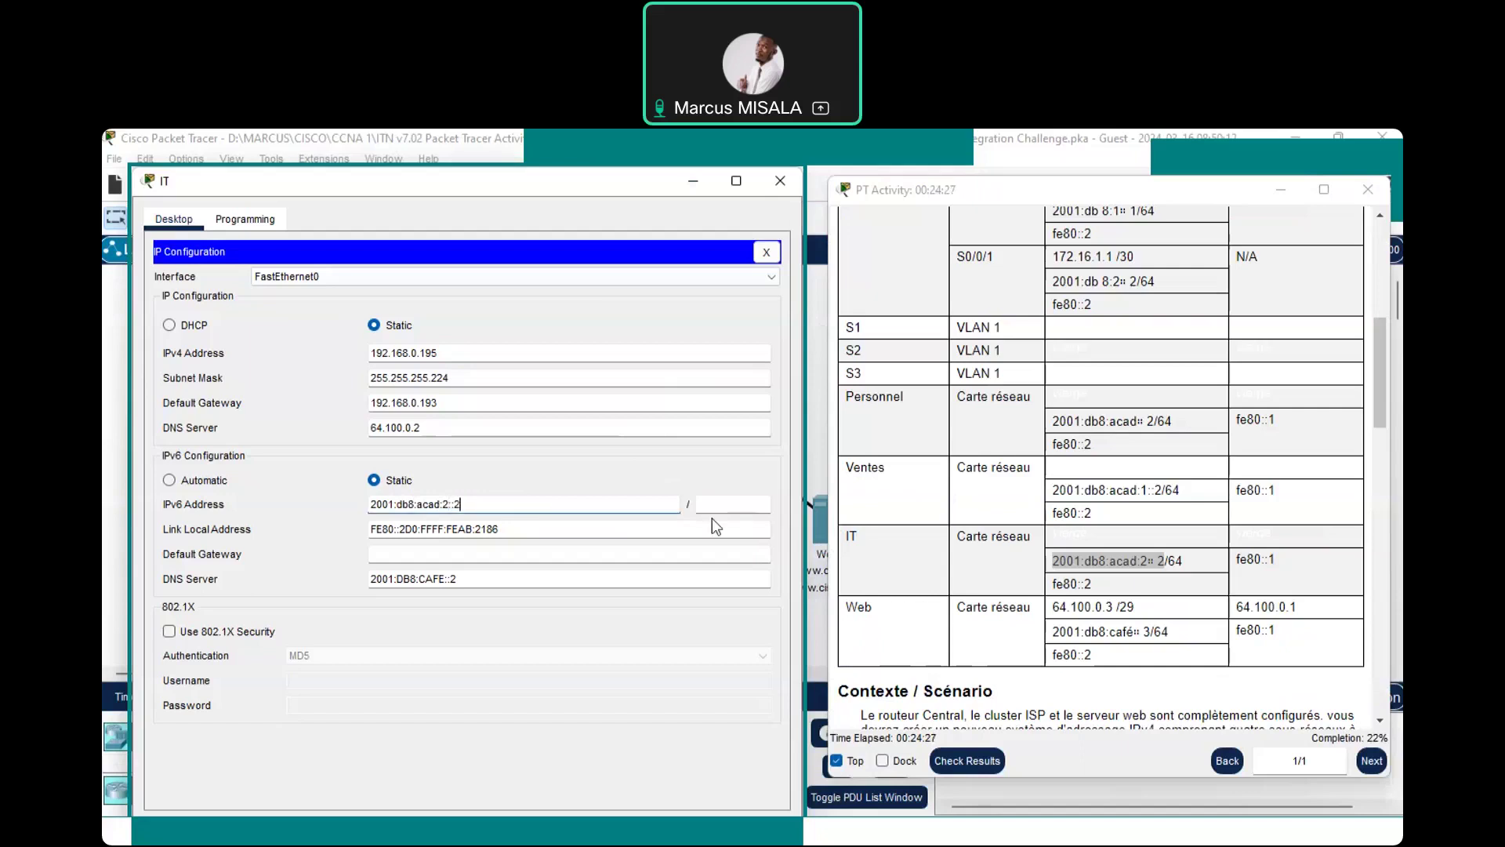
pyautogui.click(733, 504)
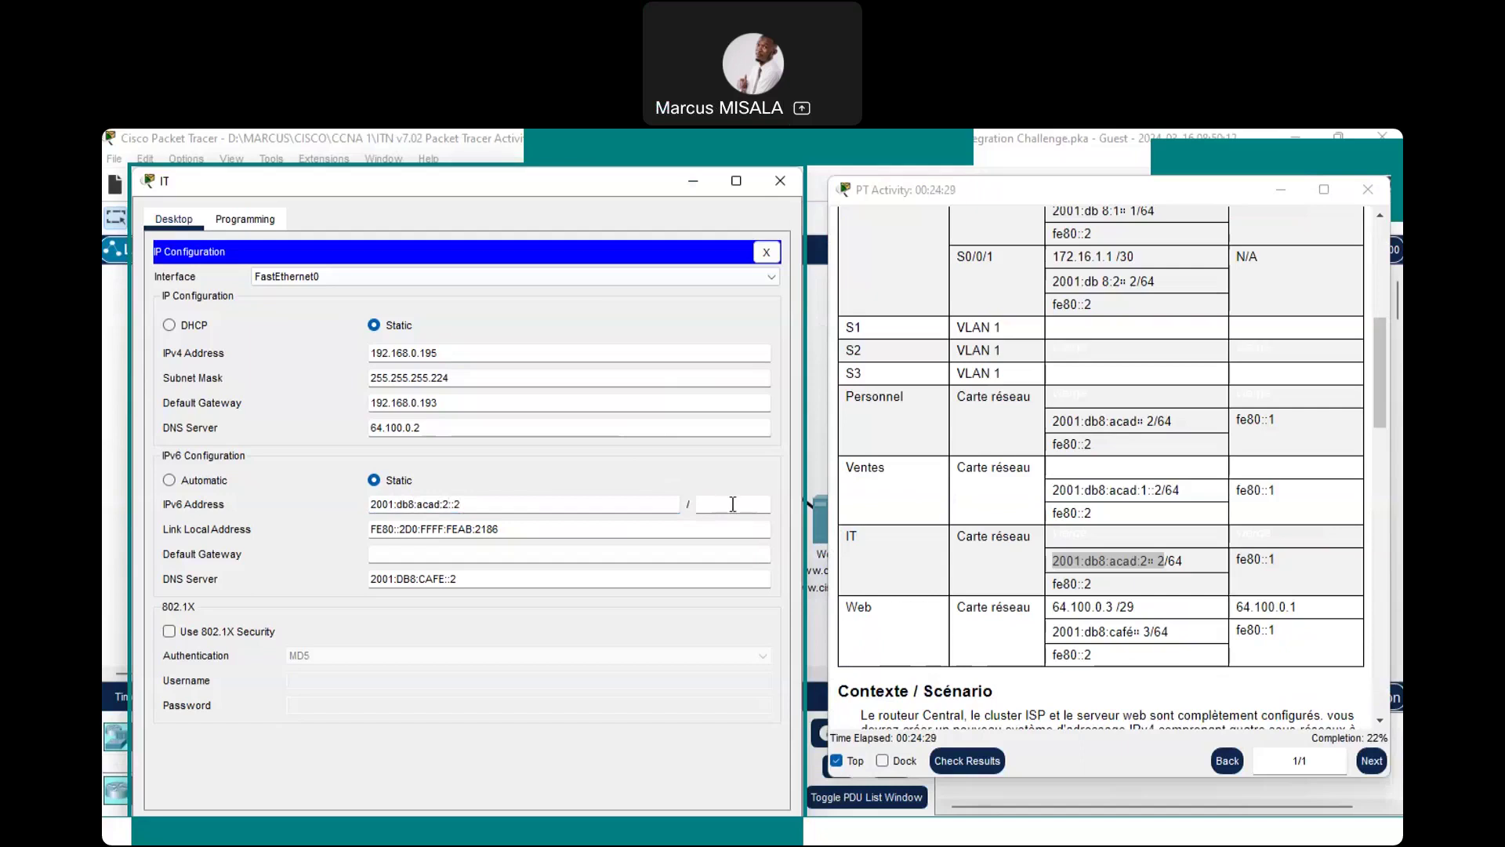
pyautogui.write('64')
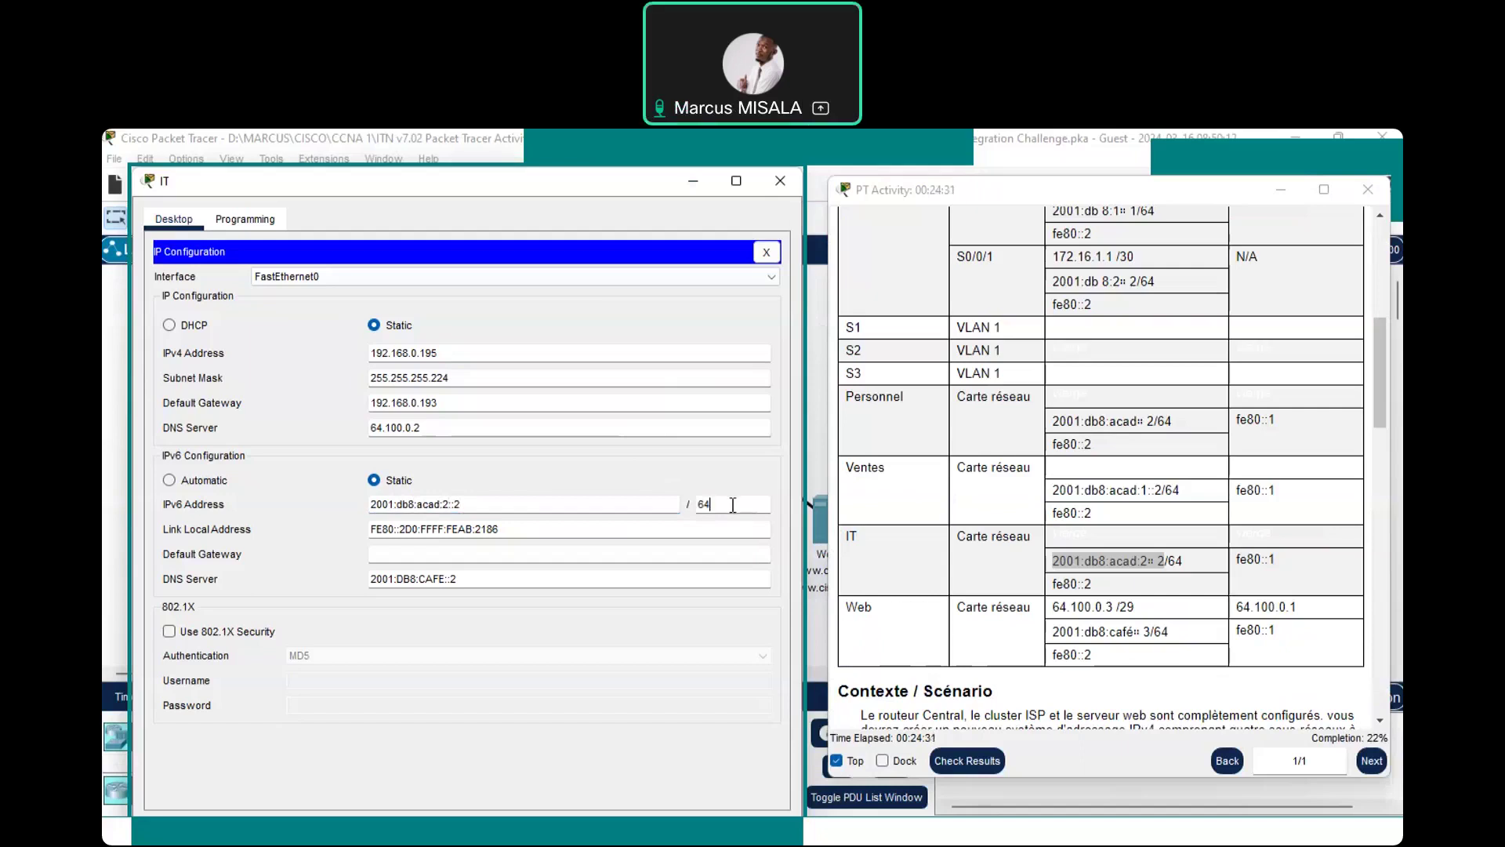
pyautogui.click(642, 523)
# Trim the IT PC's link-local address down to FE80::2
pyautogui.doubleClick(486, 529)
pyautogui.moveTo(442, 529); pyautogui.dragTo(405, 536)
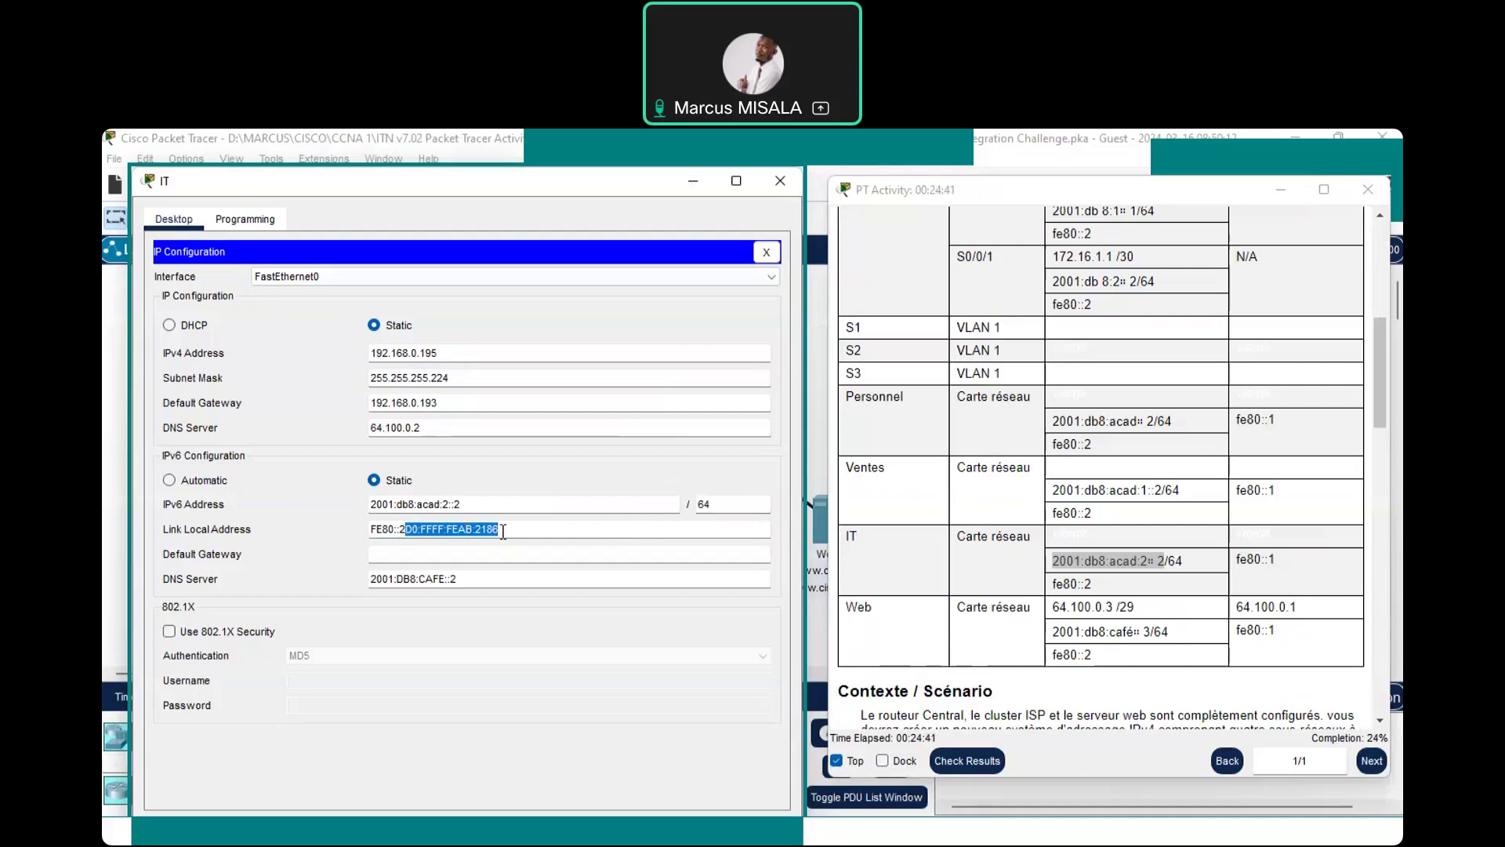
pyautogui.press('BackSpace')
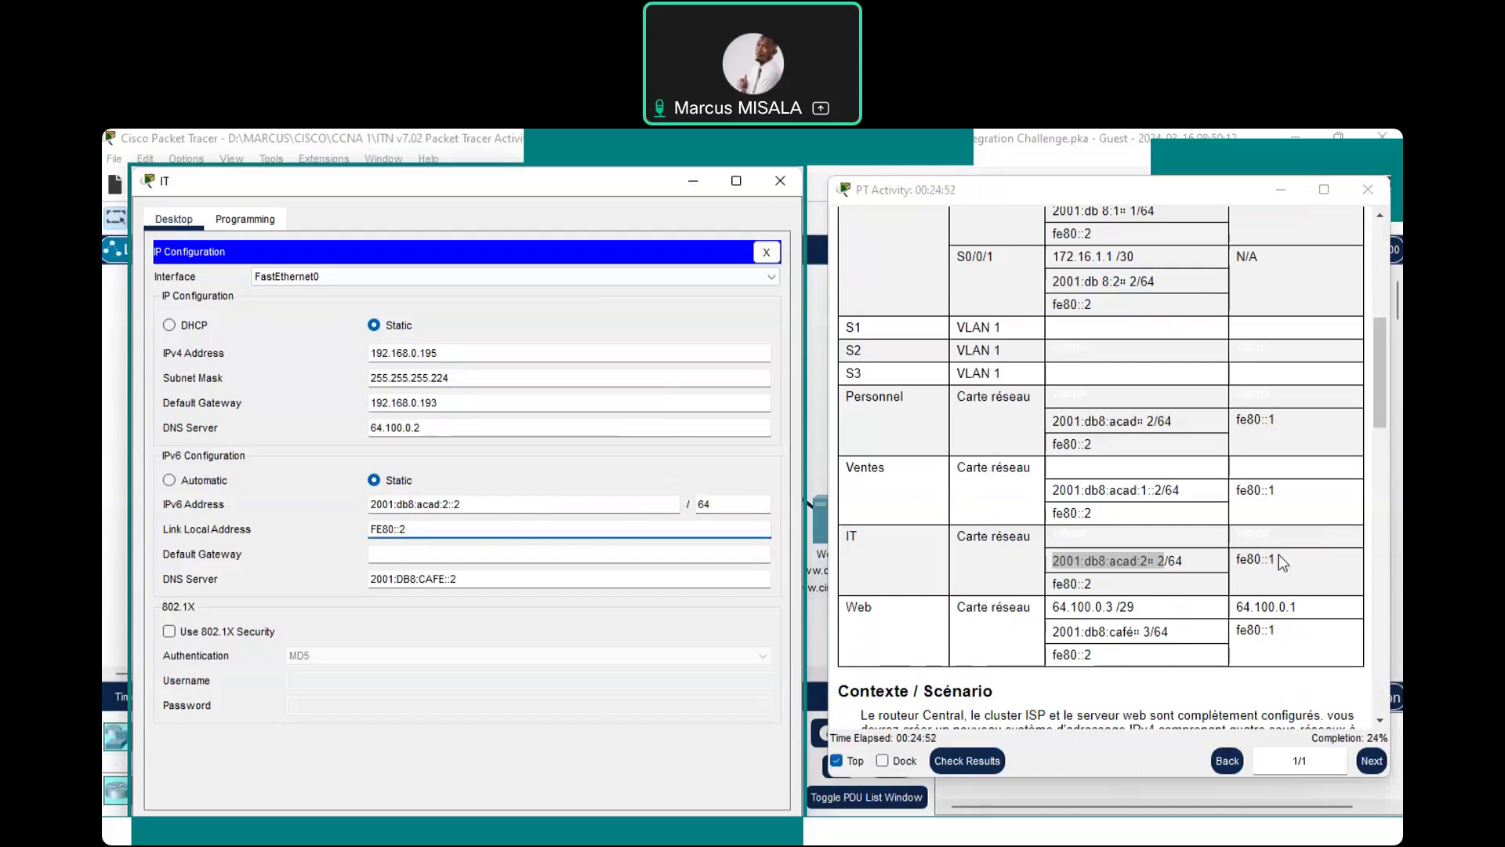
# Copy fe80::1 from the table as the IT PC's IPv6 default gateway and close its window
pyautogui.click(1244, 564)
pyautogui.moveTo(1276, 559); pyautogui.dragTo(1257, 559)
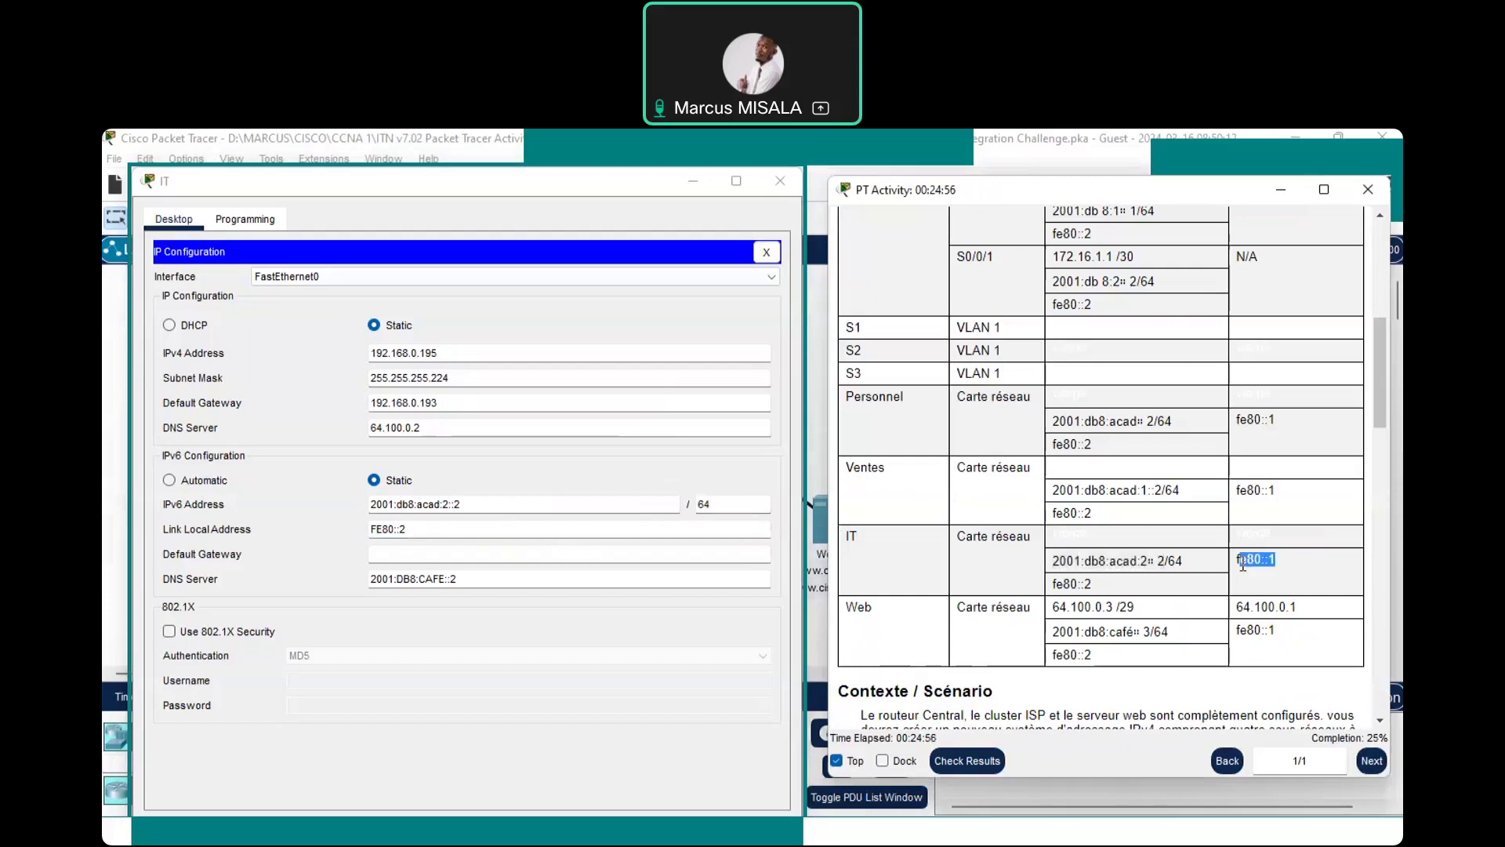
pyautogui.moveTo(1237, 559); pyautogui.dragTo(1275, 555)
pyautogui.hotkey('ctrl', 'c')
pyautogui.click(483, 551)
pyautogui.hotkey('ctrl', 'v')
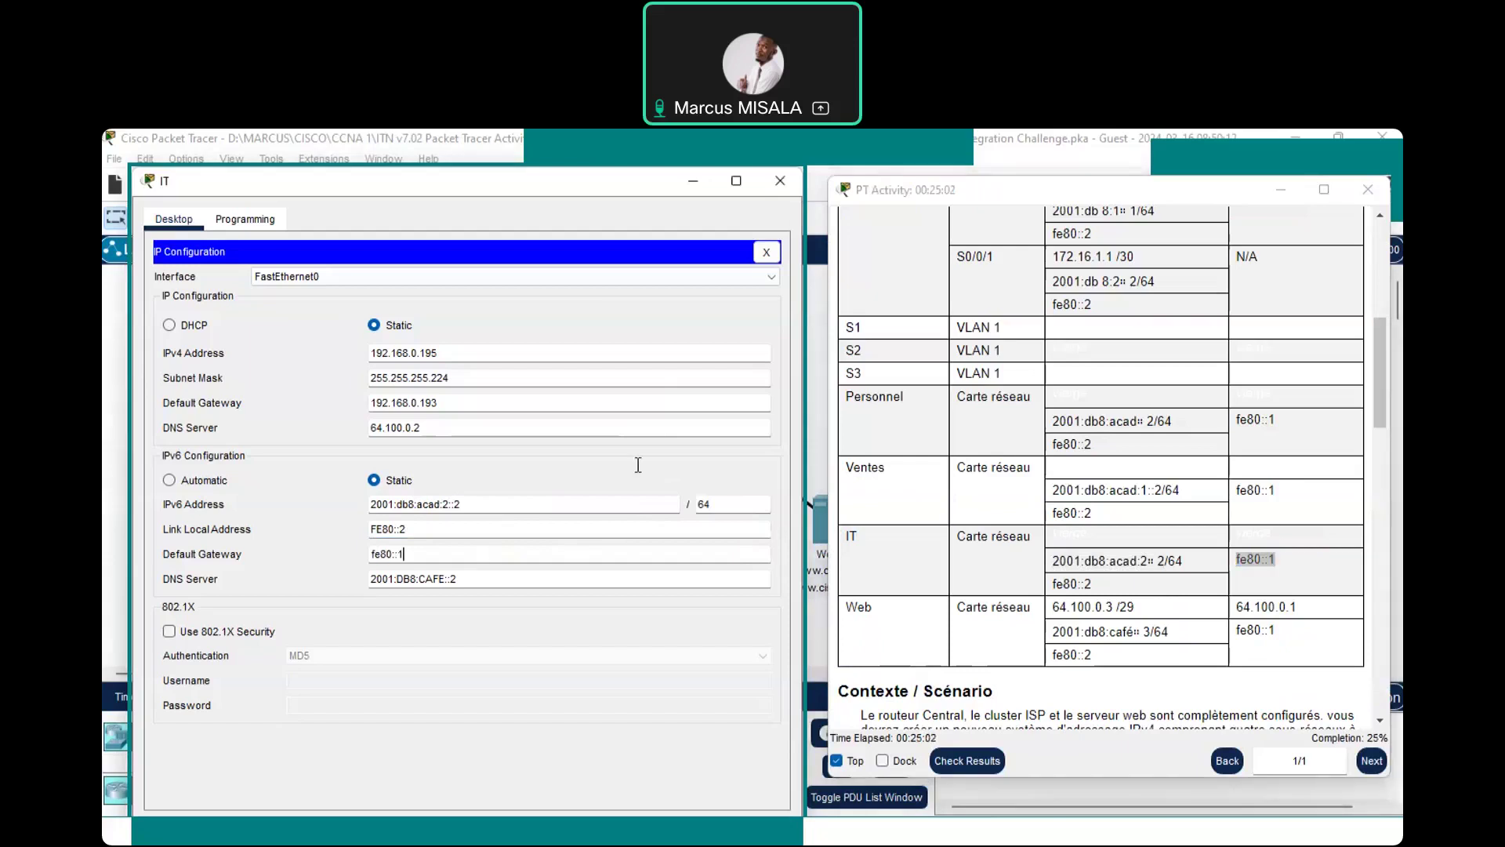
pyautogui.click(473, 508)
pyautogui.click(776, 181)
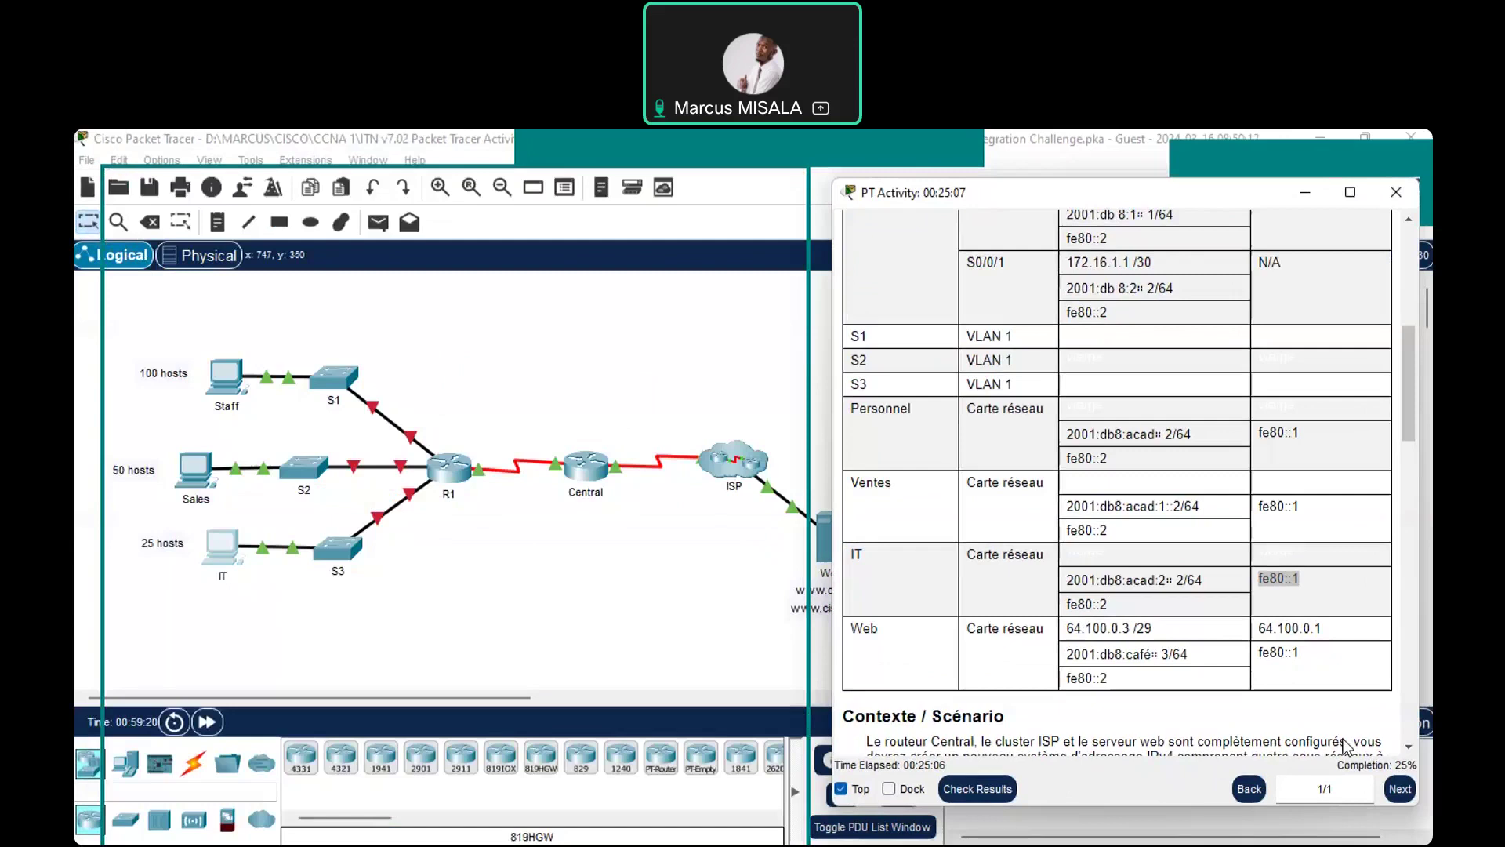
pyautogui.click(1408, 746)
# Scroll the activity instructions down to the 'Configurations de R1' steps, then switch to PowerPoint
pyautogui.click(1409, 747)
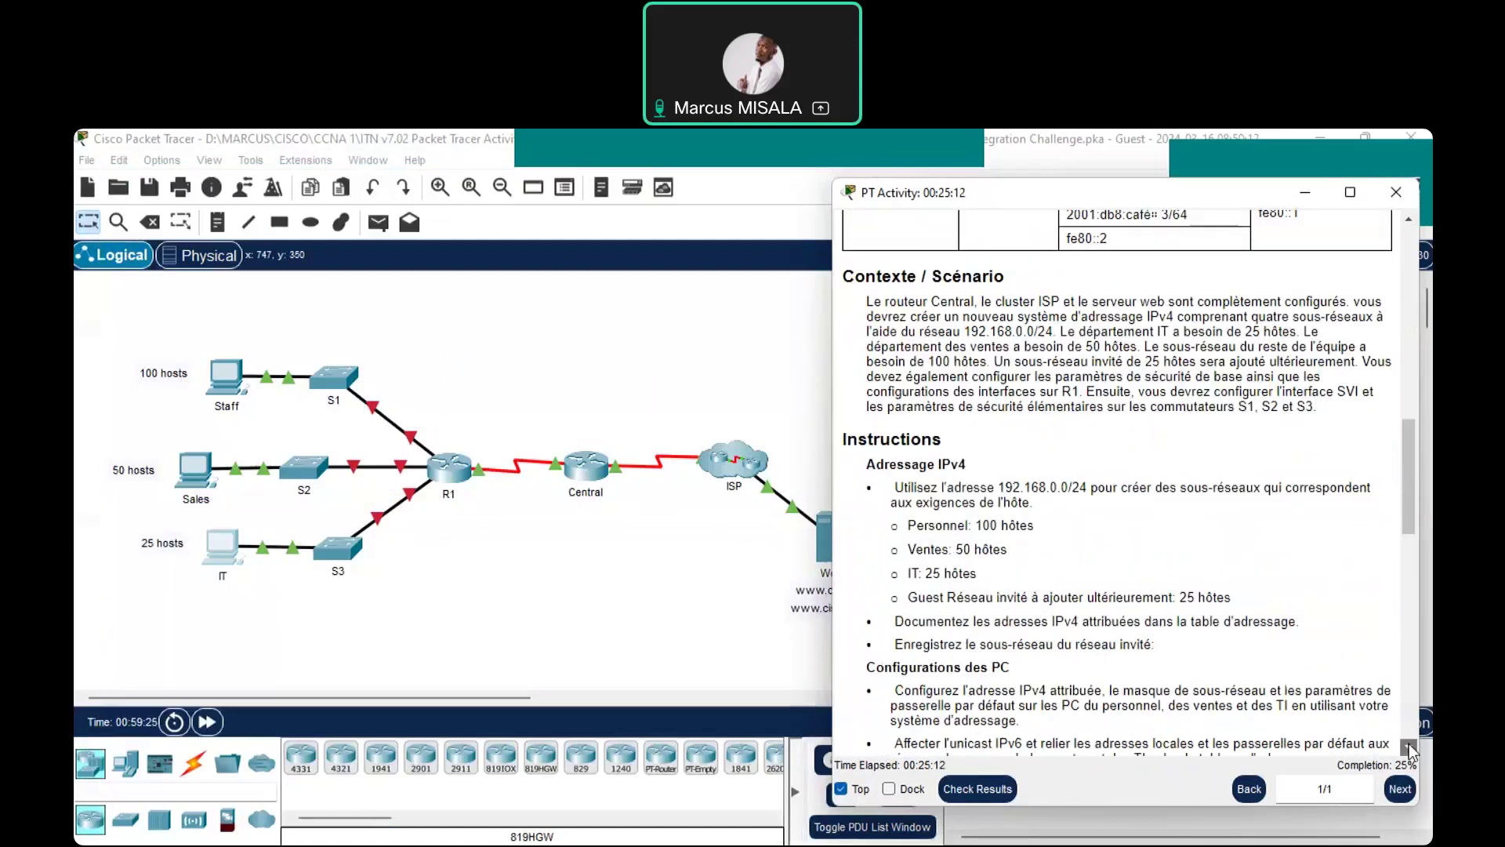
pyautogui.click(1409, 746)
pyautogui.click(1409, 746)
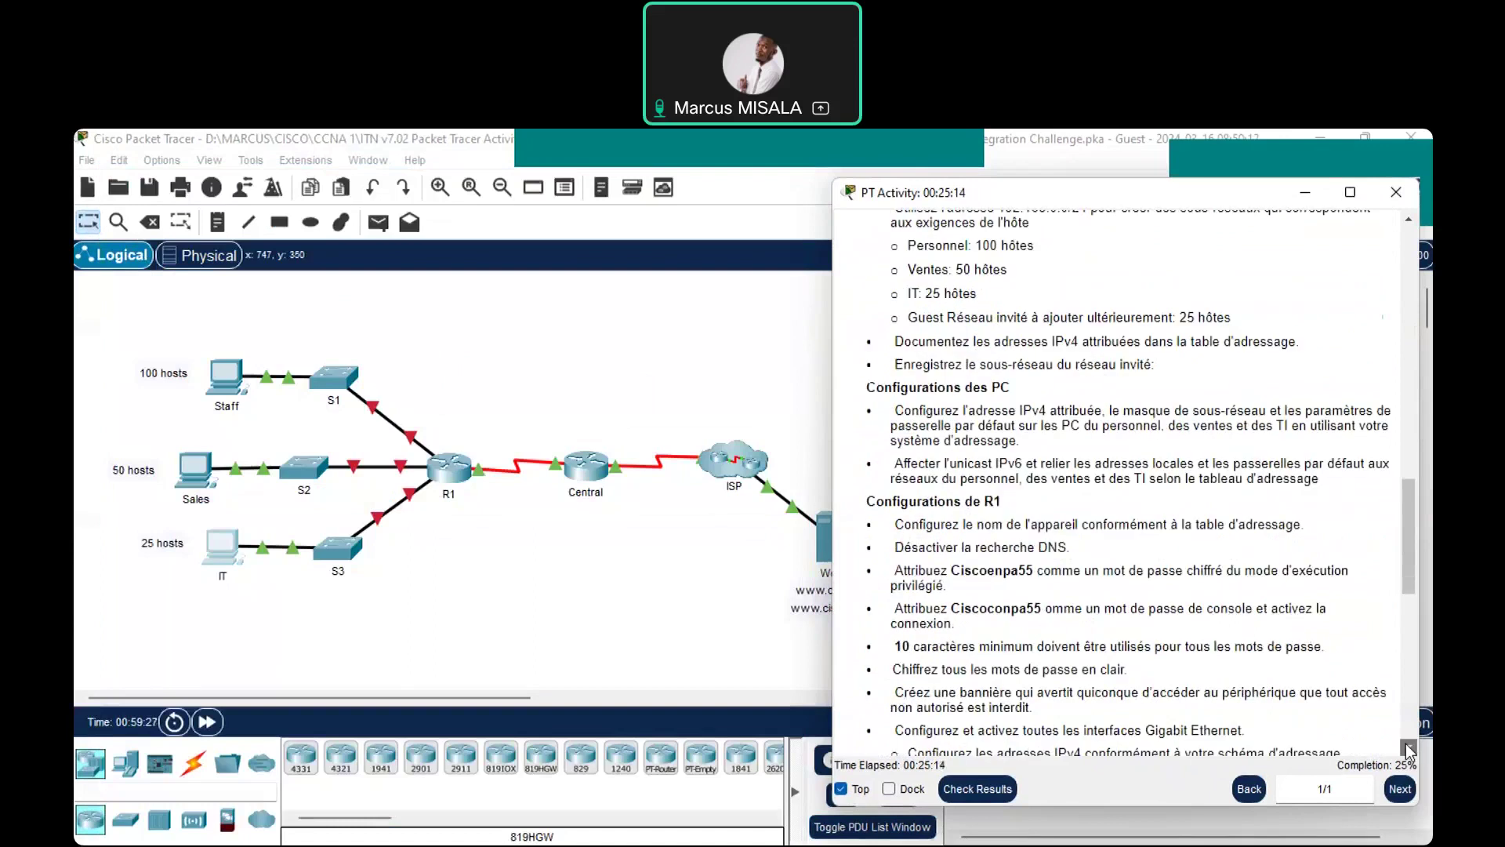
pyautogui.click(1408, 746)
pyautogui.scroll(-1, 1083, 296)
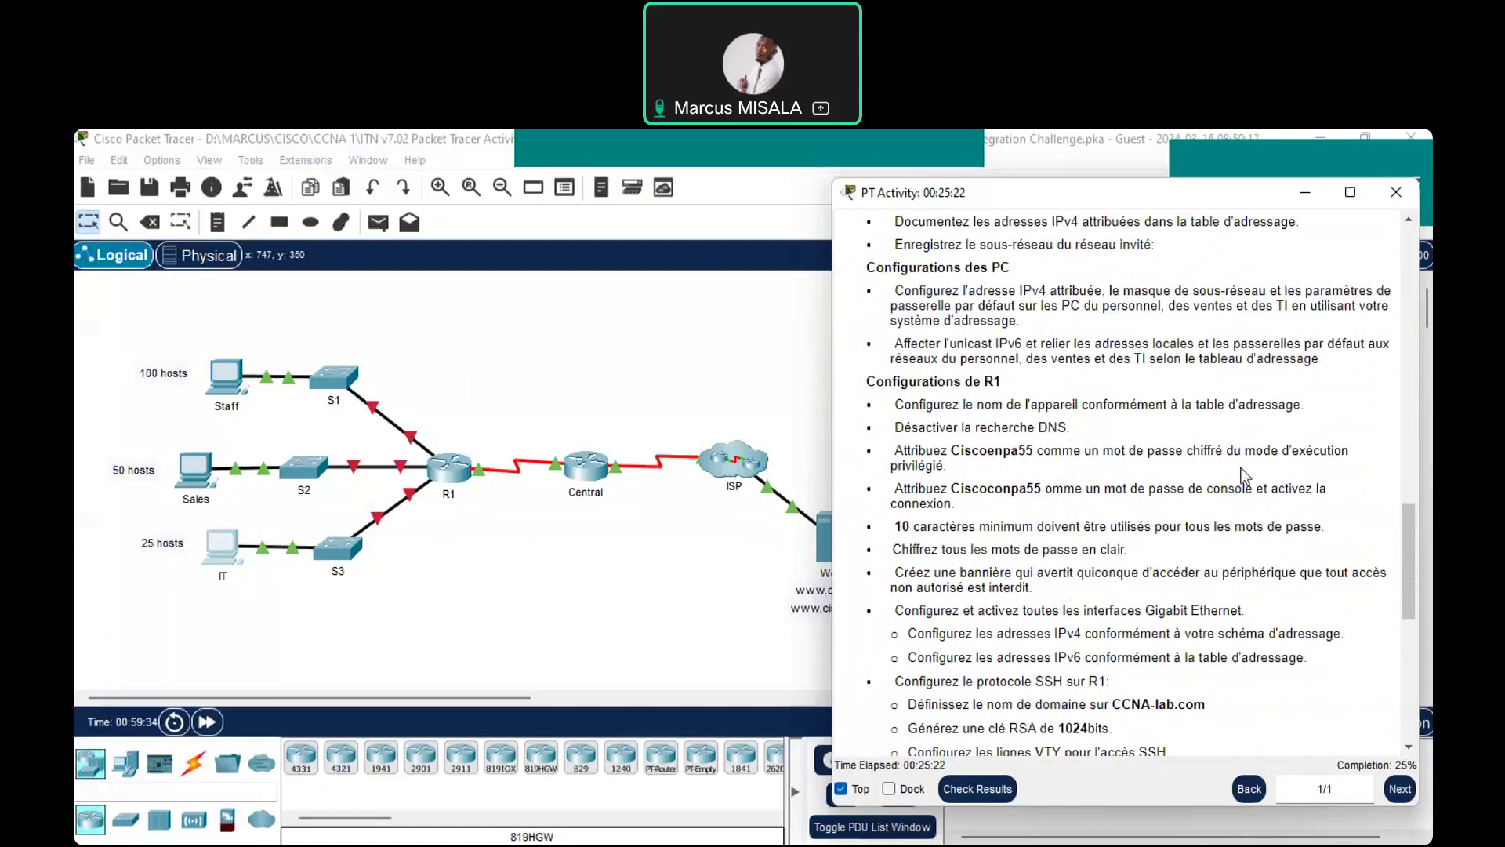
pyautogui.click(1412, 748)
pyautogui.click(1416, 748)
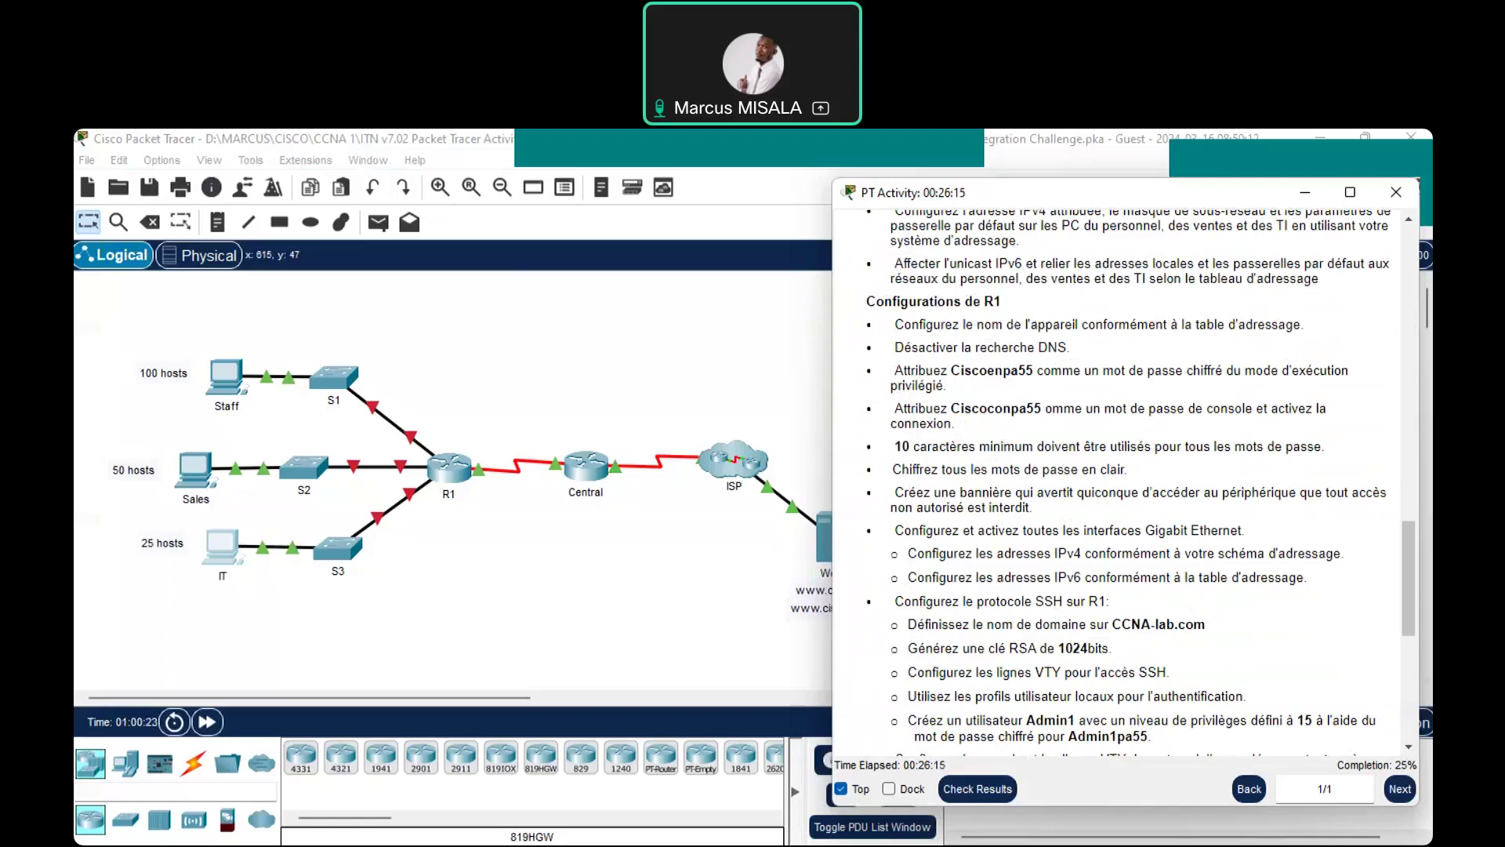
pyautogui.hotkey('alt', 'Tab')
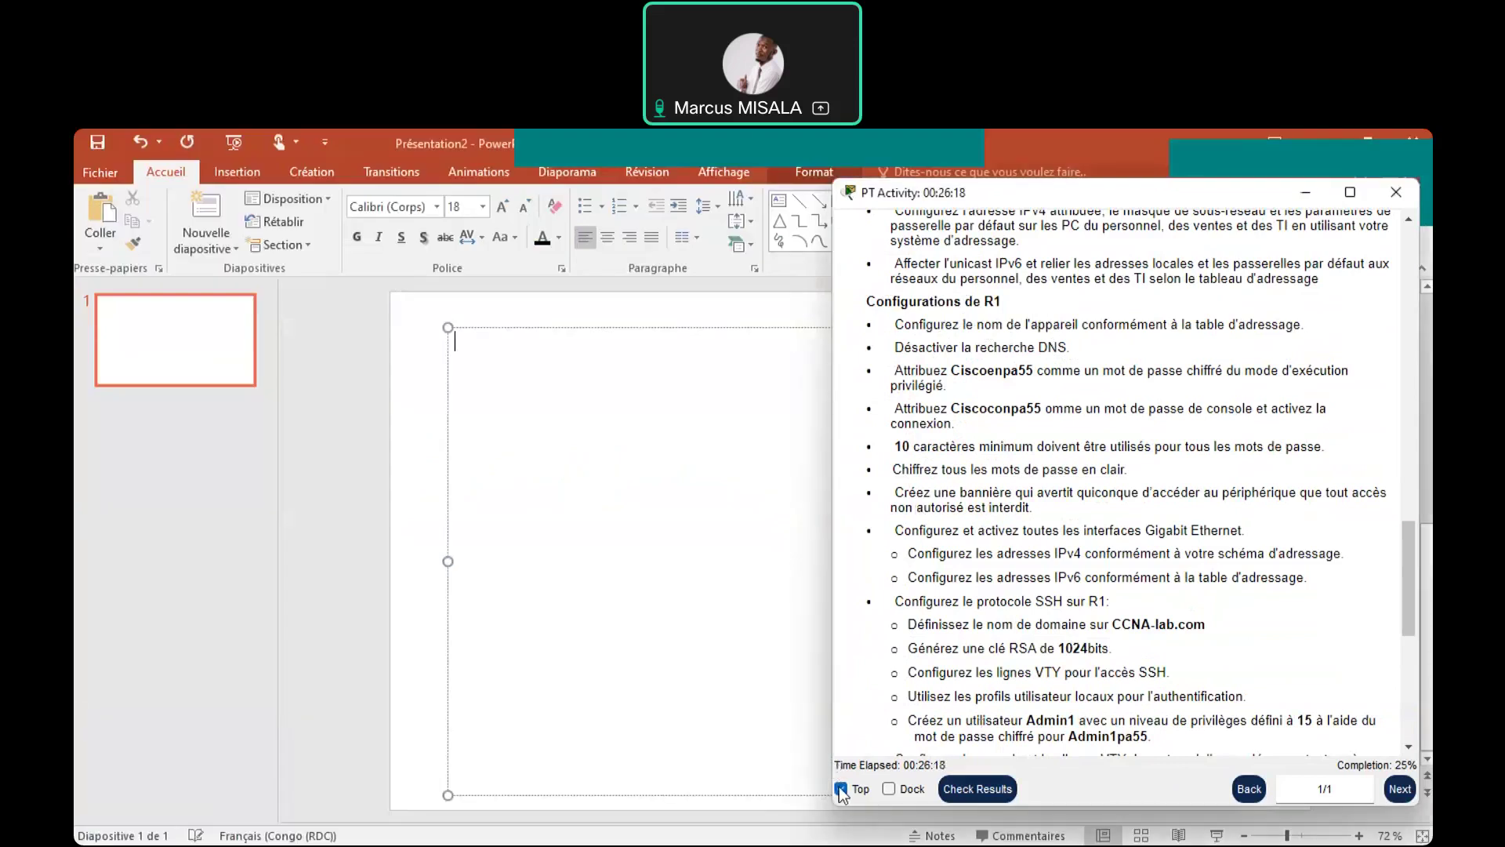
# Unpin the activity instructions window, move it aside, and hide it to reveal the slide
pyautogui.click(840, 788)
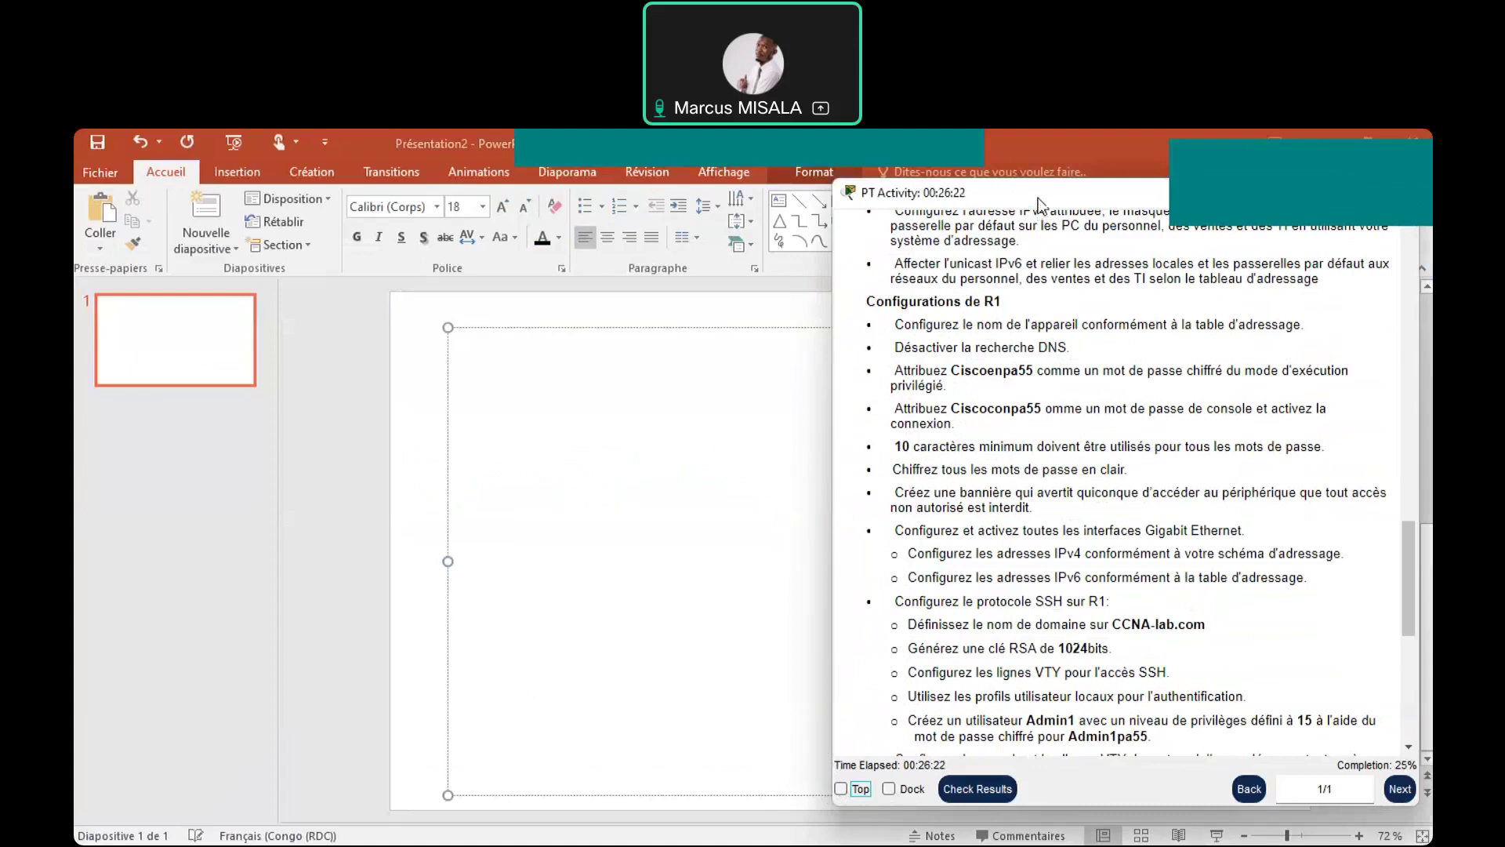
pyautogui.moveTo(1038, 198); pyautogui.dragTo(1089, 254)
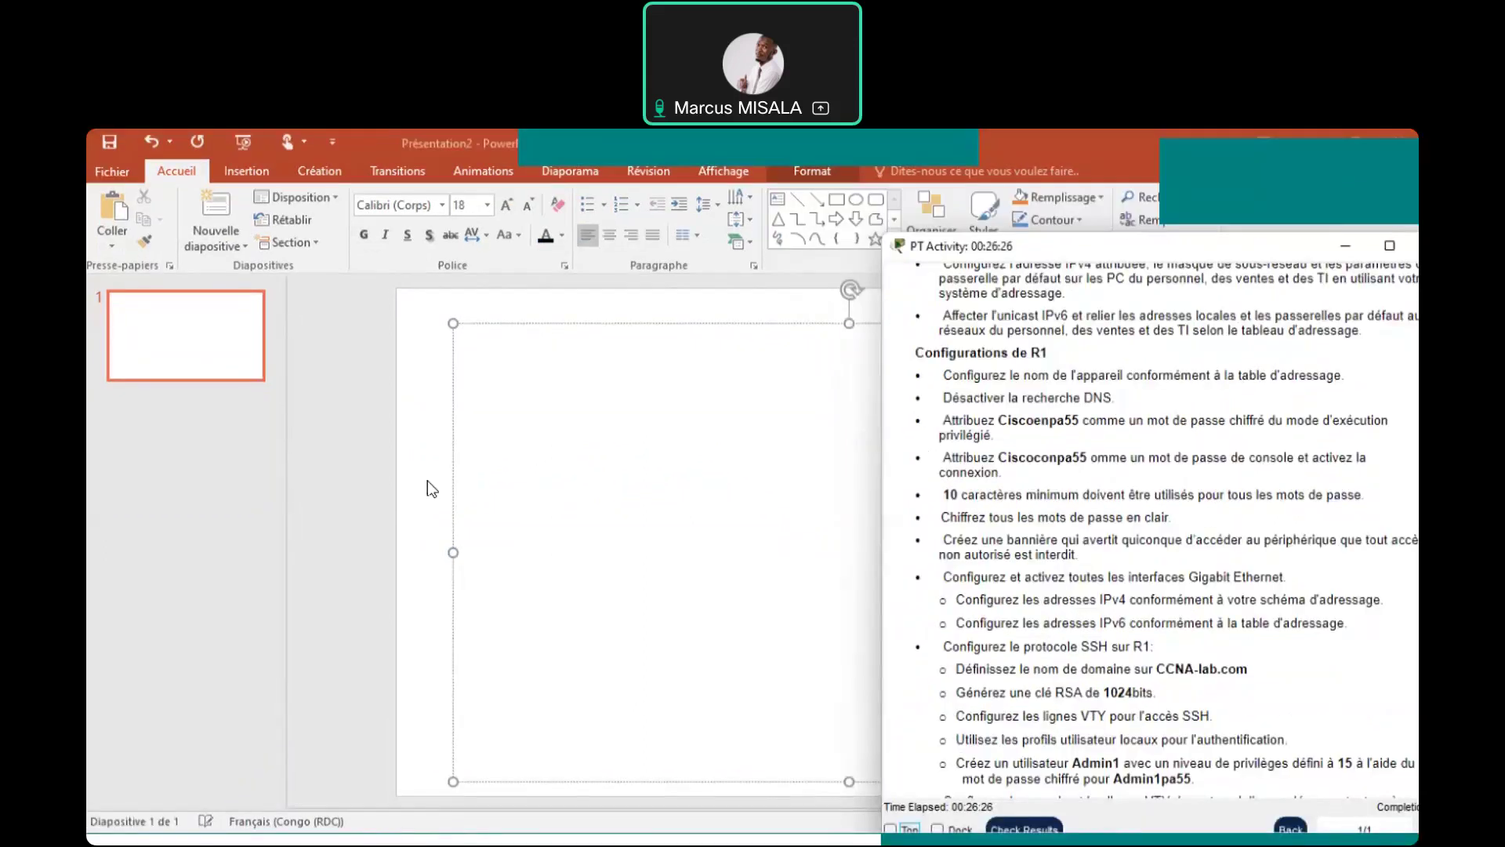
pyautogui.click(1341, 248)
# Type 'hostname R1' in the slide text box and set it to 44 pt
pyautogui.write('hostname ')
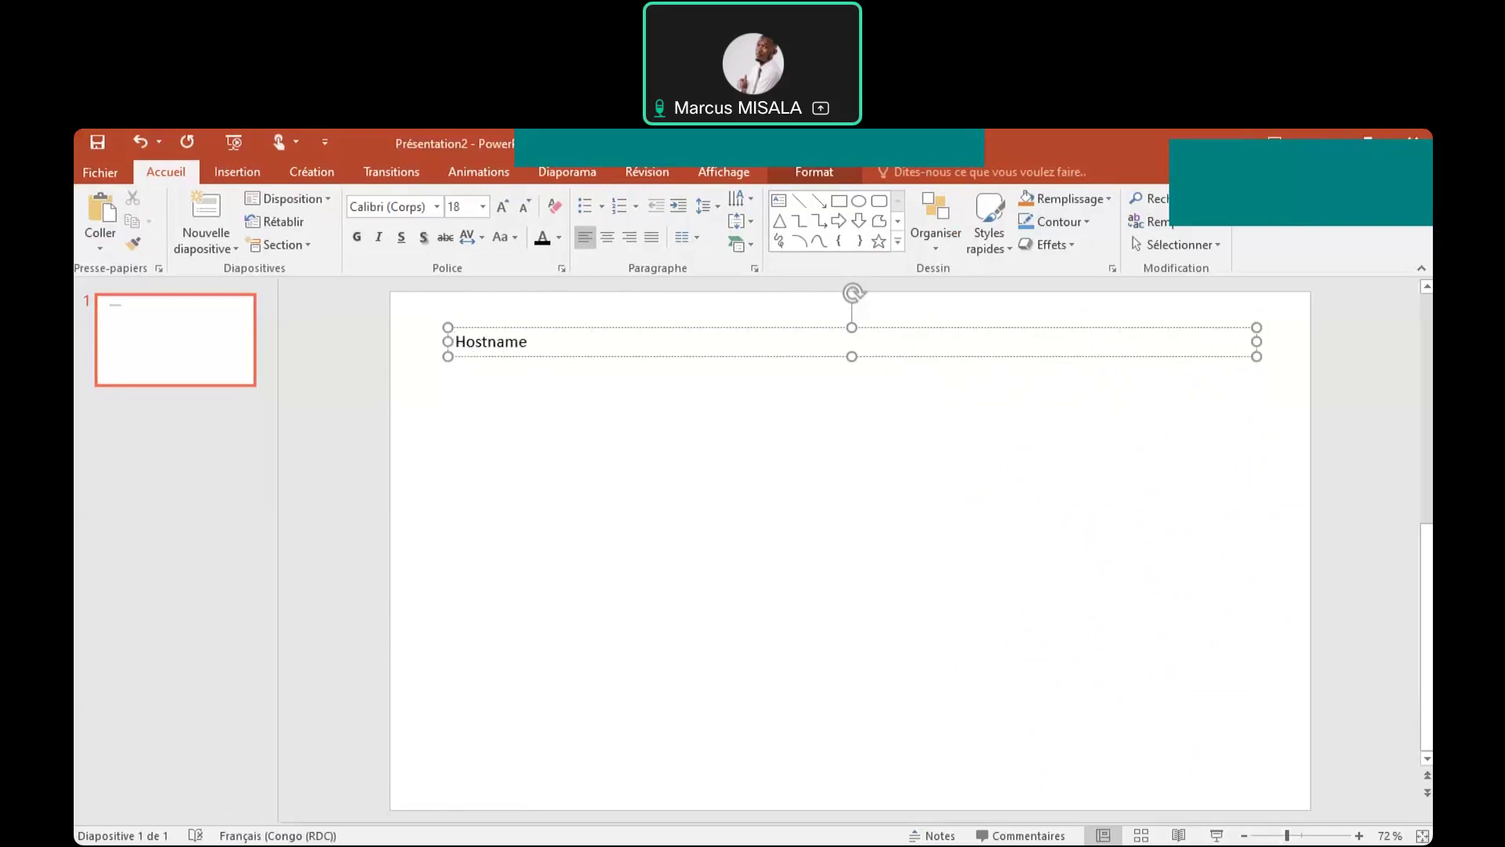
pyautogui.write('R1')
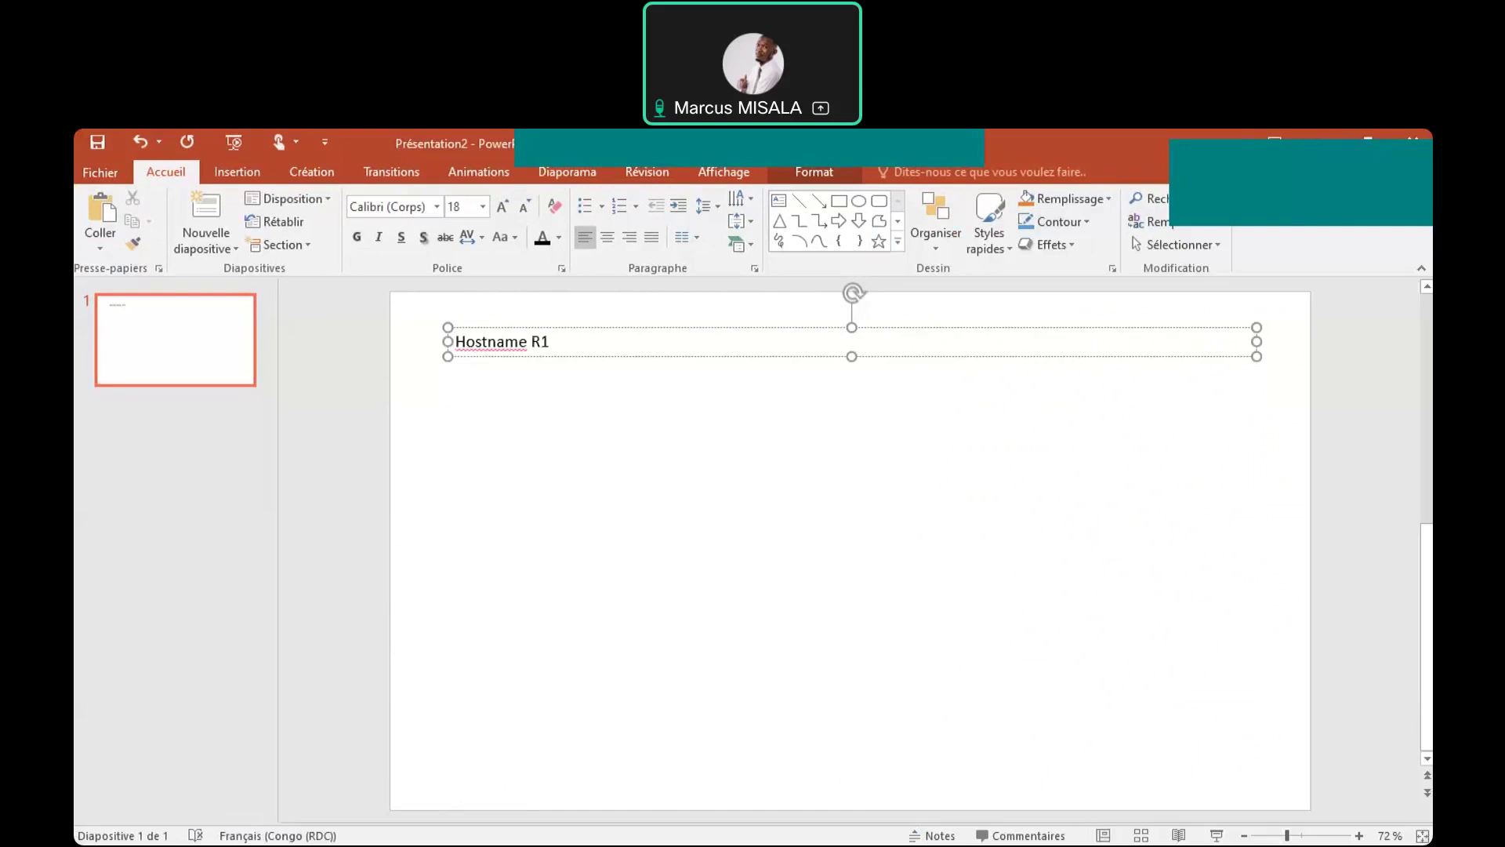
pyautogui.tripleClick(546, 343)
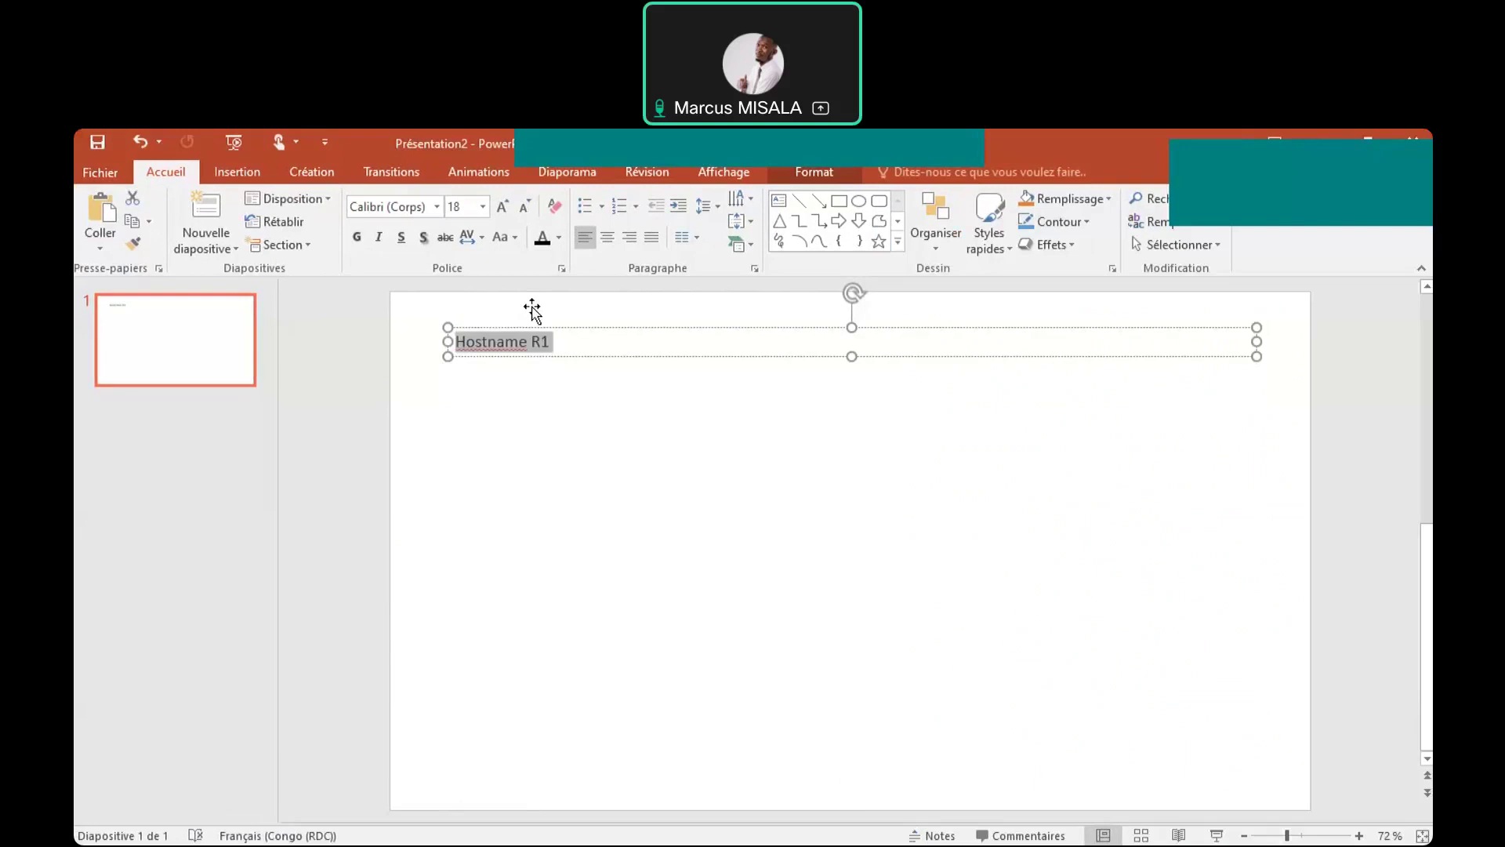
pyautogui.click(484, 206)
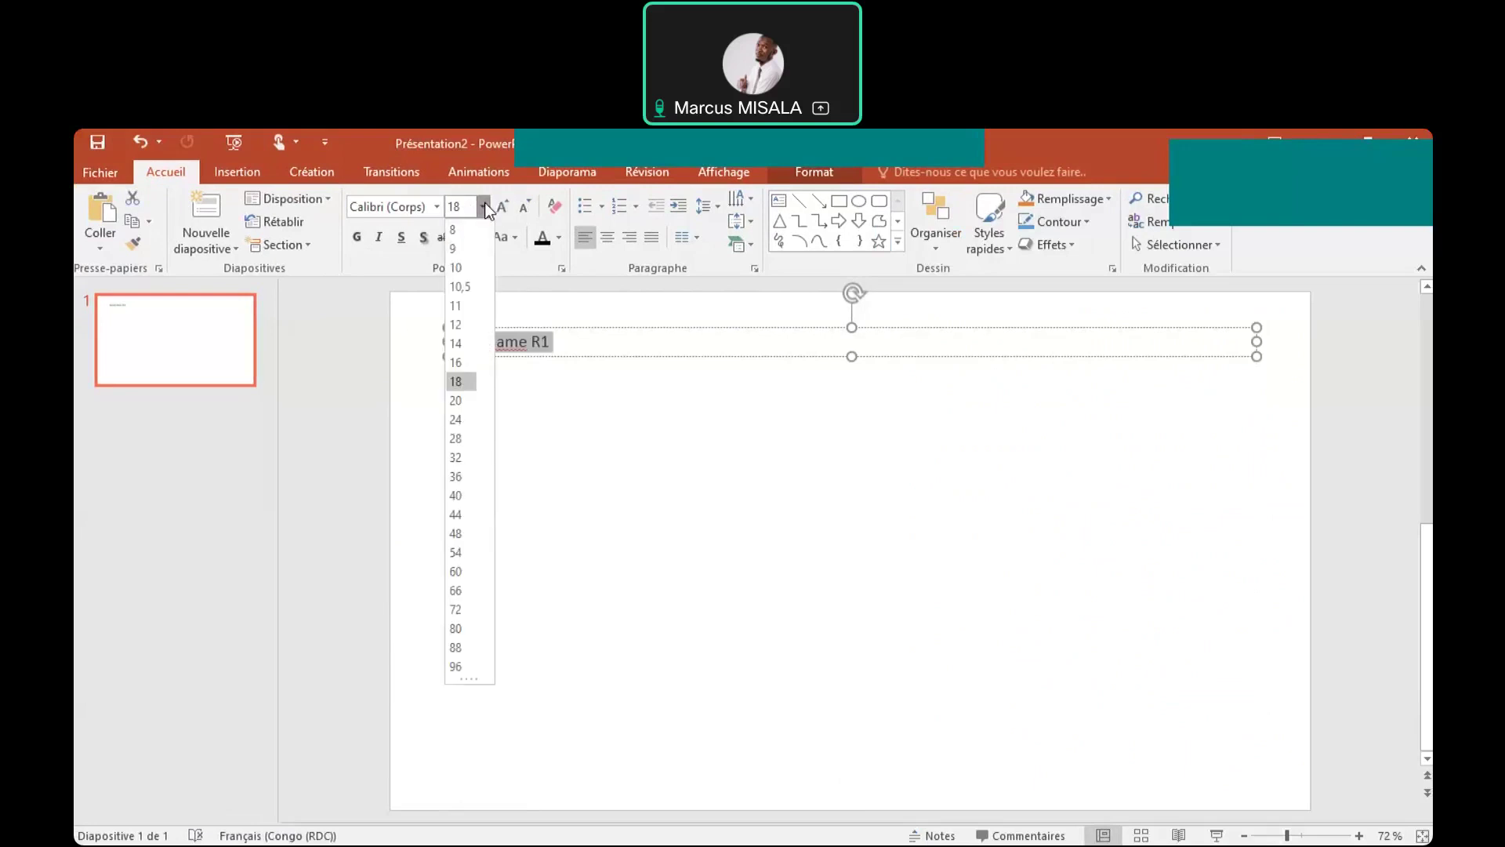
pyautogui.click(464, 516)
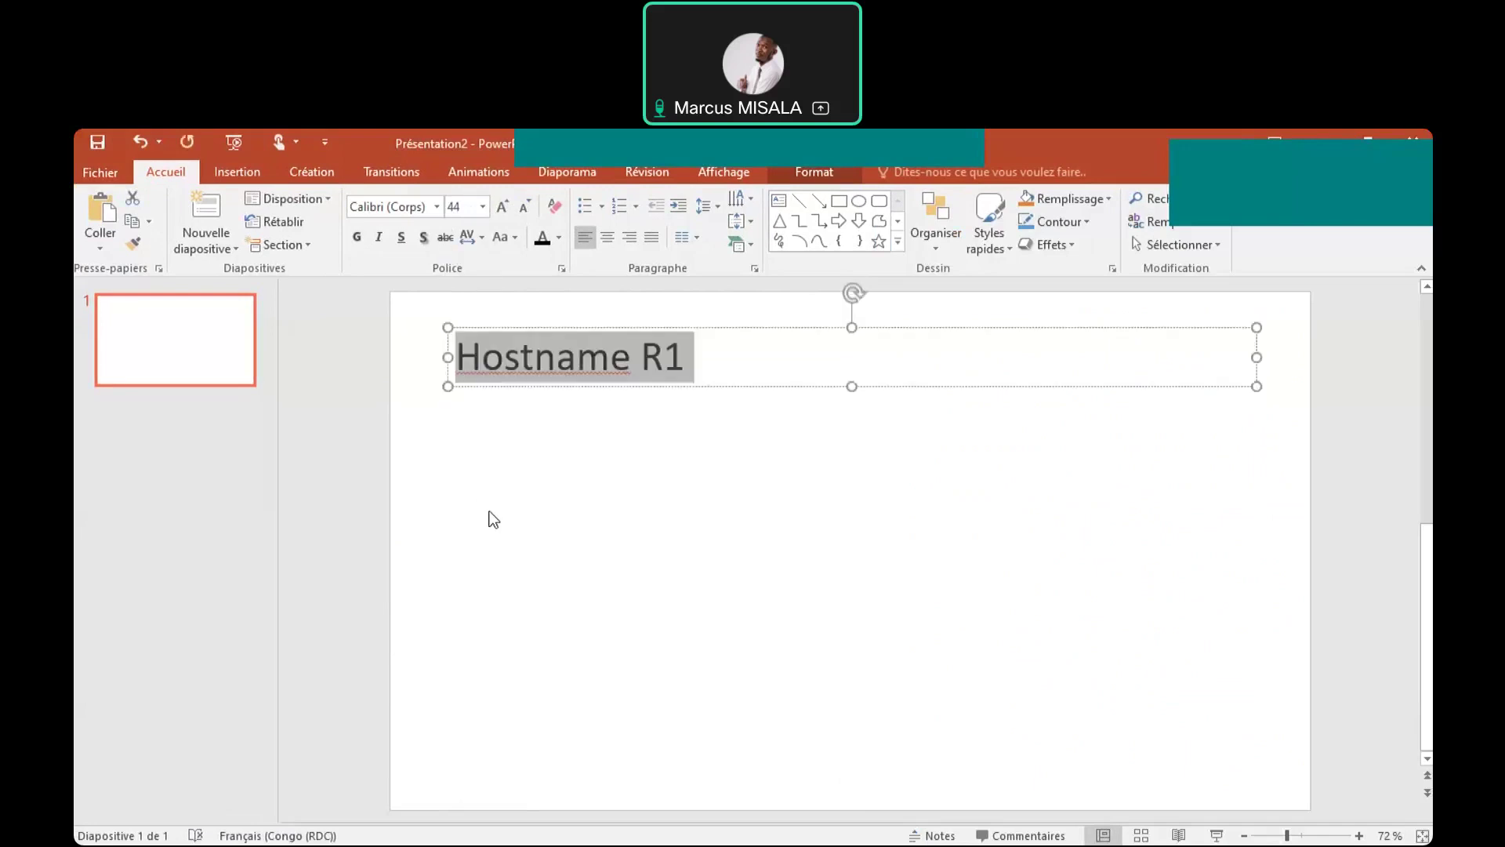
pyautogui.click(767, 345)
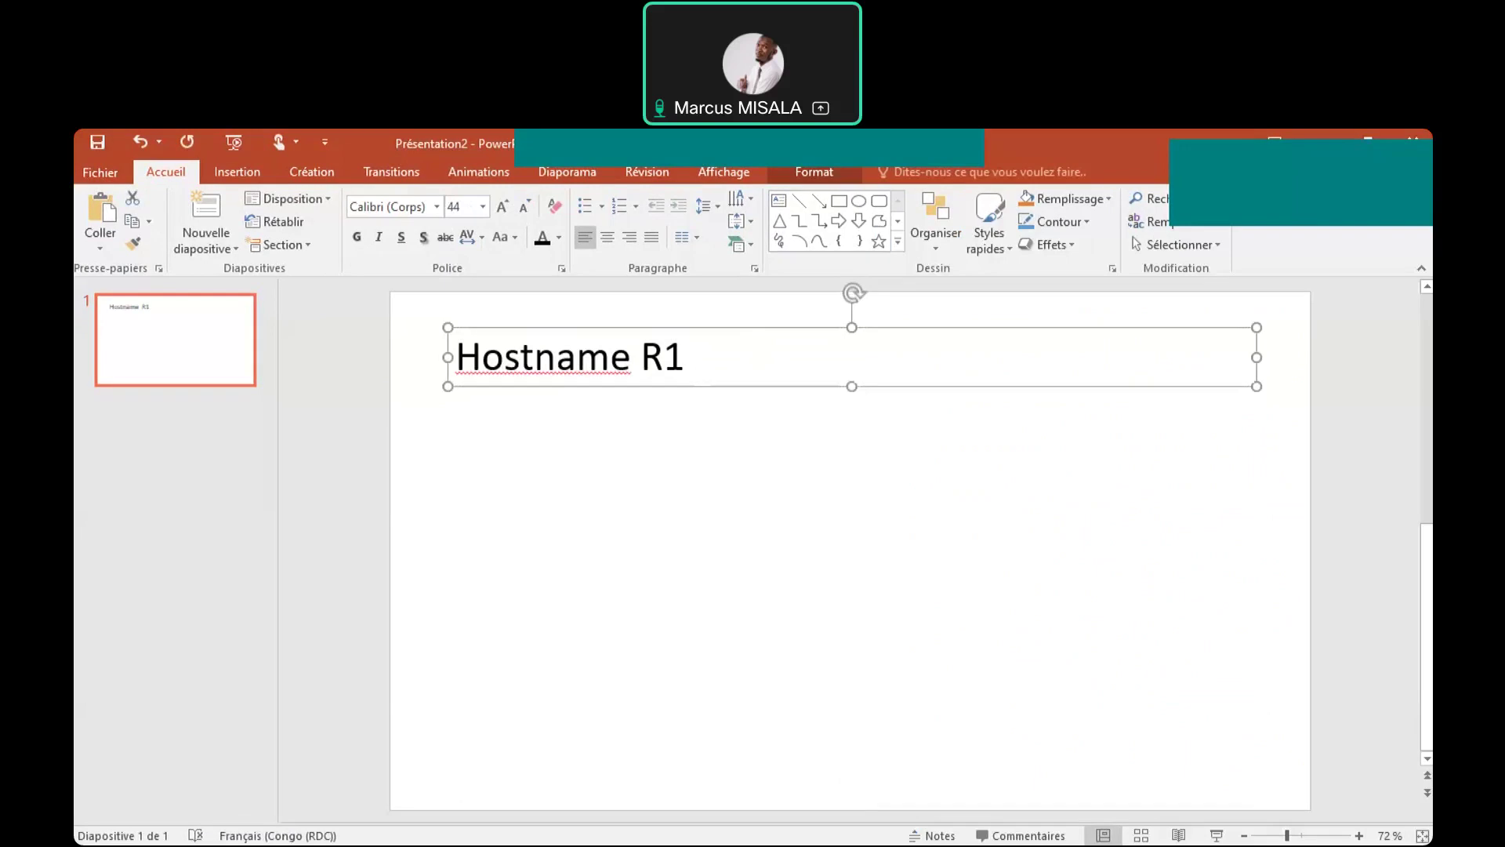
pyautogui.hotkey('alt', 'Tab')
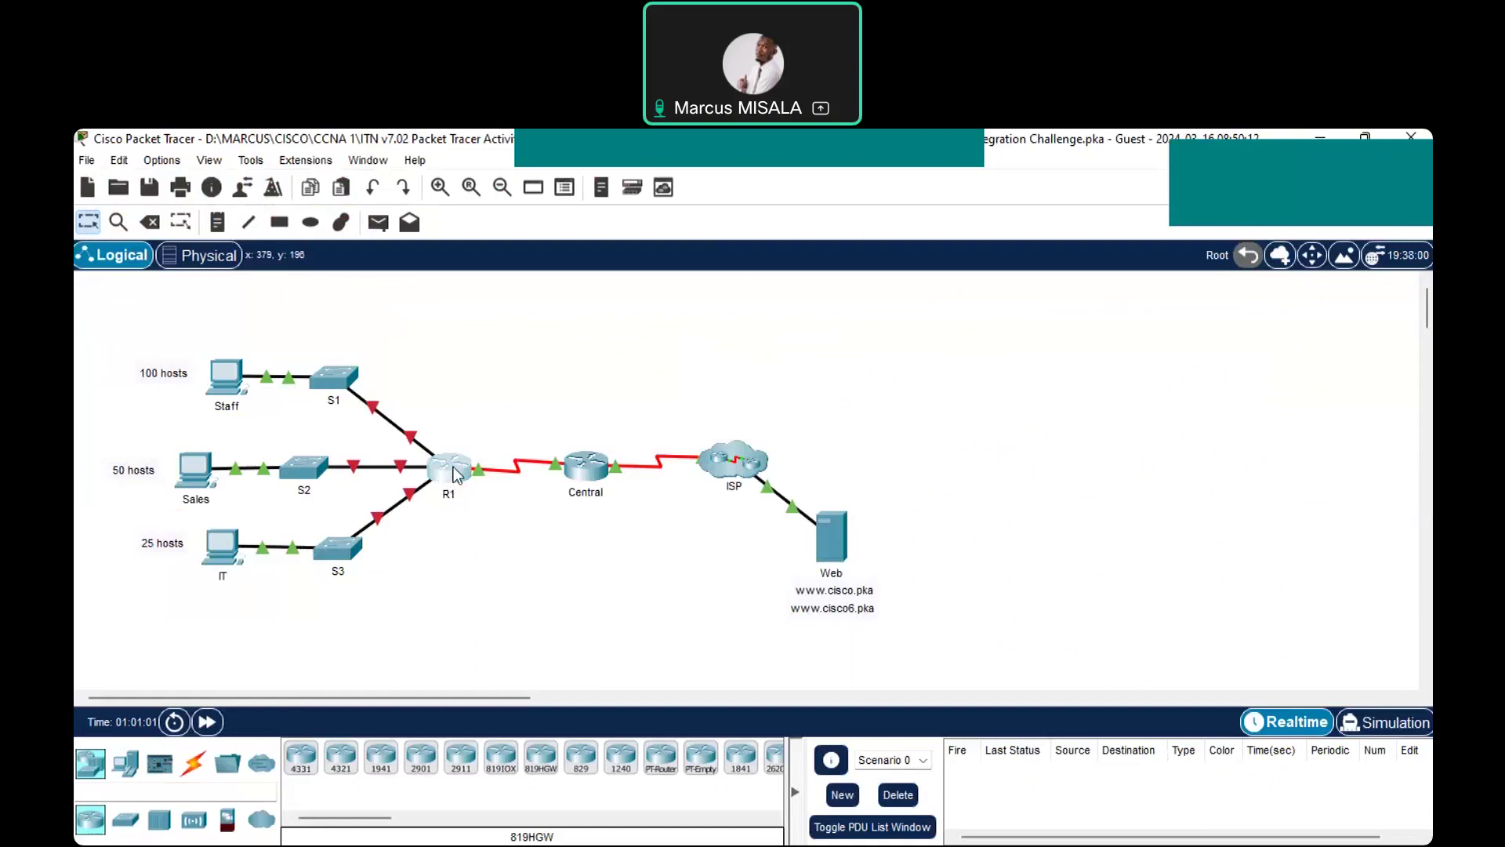
# Open R1's CLI and enter privileged EXEC mode with enable
pyautogui.click(457, 474)
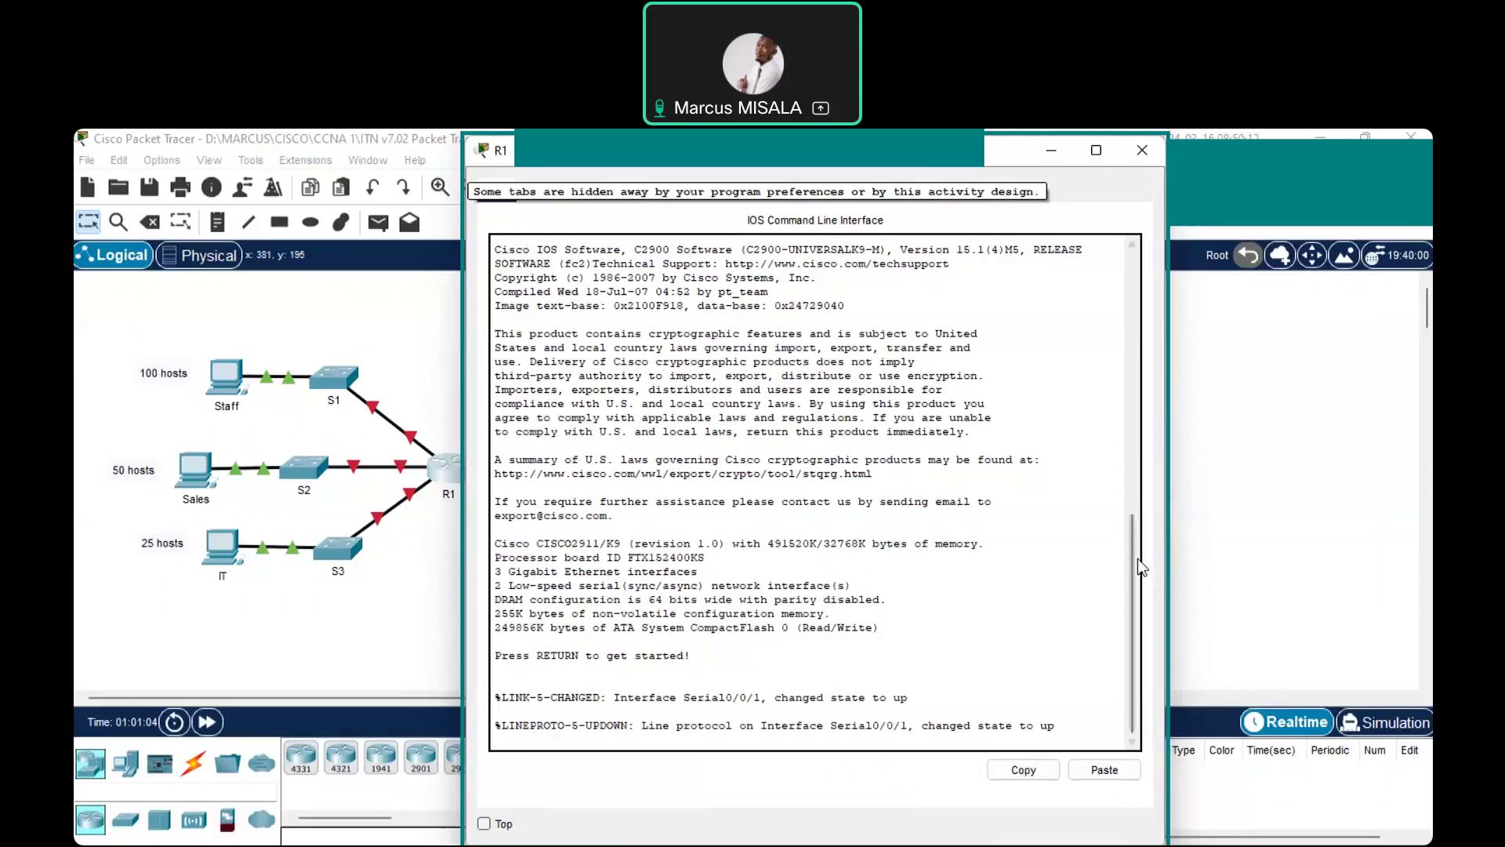
pyautogui.click(753, 723)
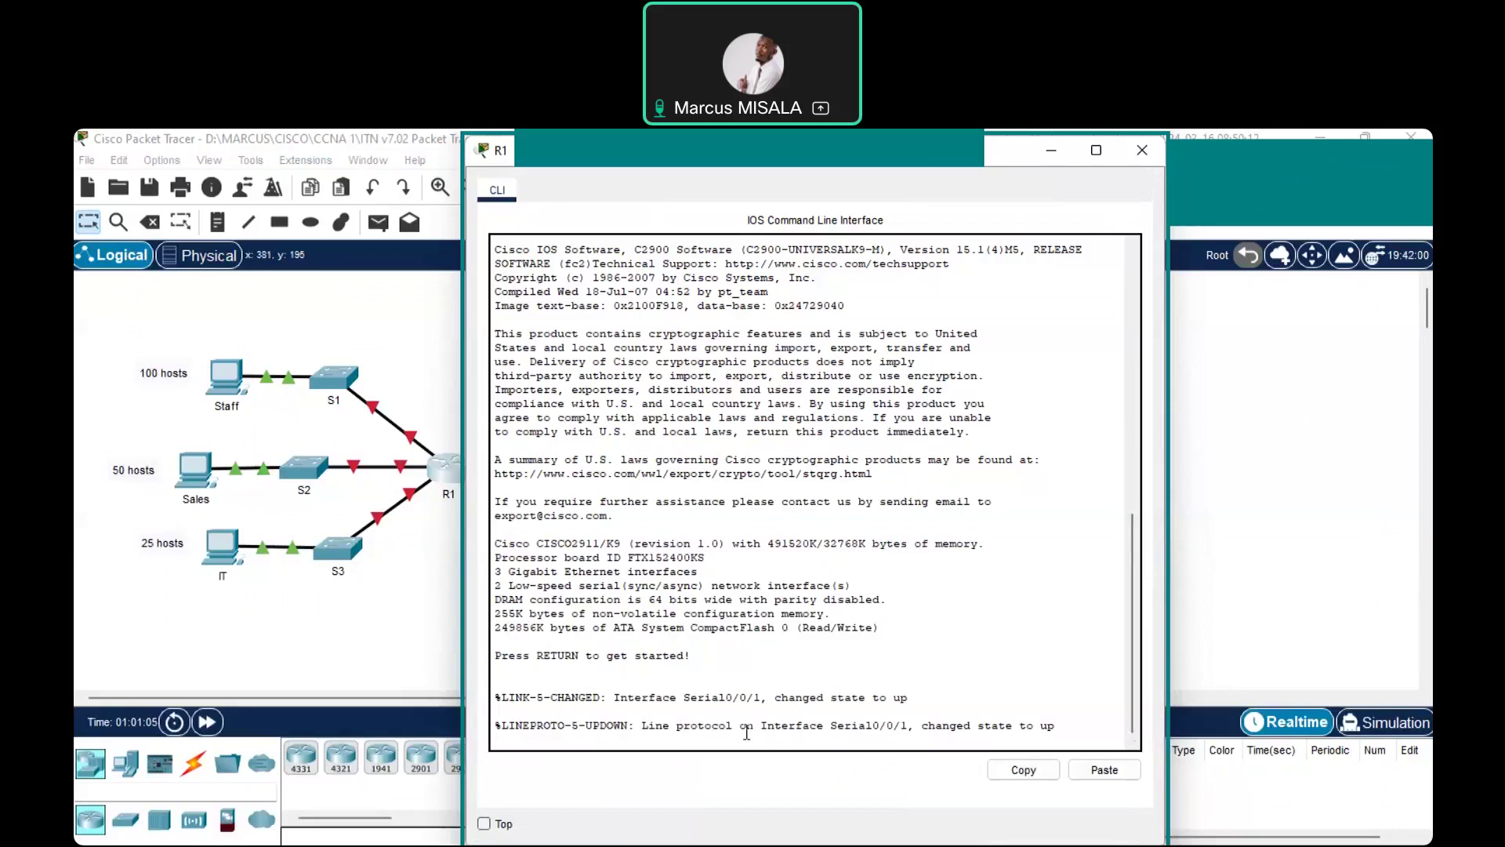
pyautogui.press('Return')
pyautogui.press('Return')
pyautogui.press('Return')
pyautogui.press('Return')
pyautogui.press('Return')
pyautogui.write('e')
pyautogui.write('navb')
pyautogui.press('BackSpace')
pyautogui.press('BackSpace')
pyautogui.write('ble')
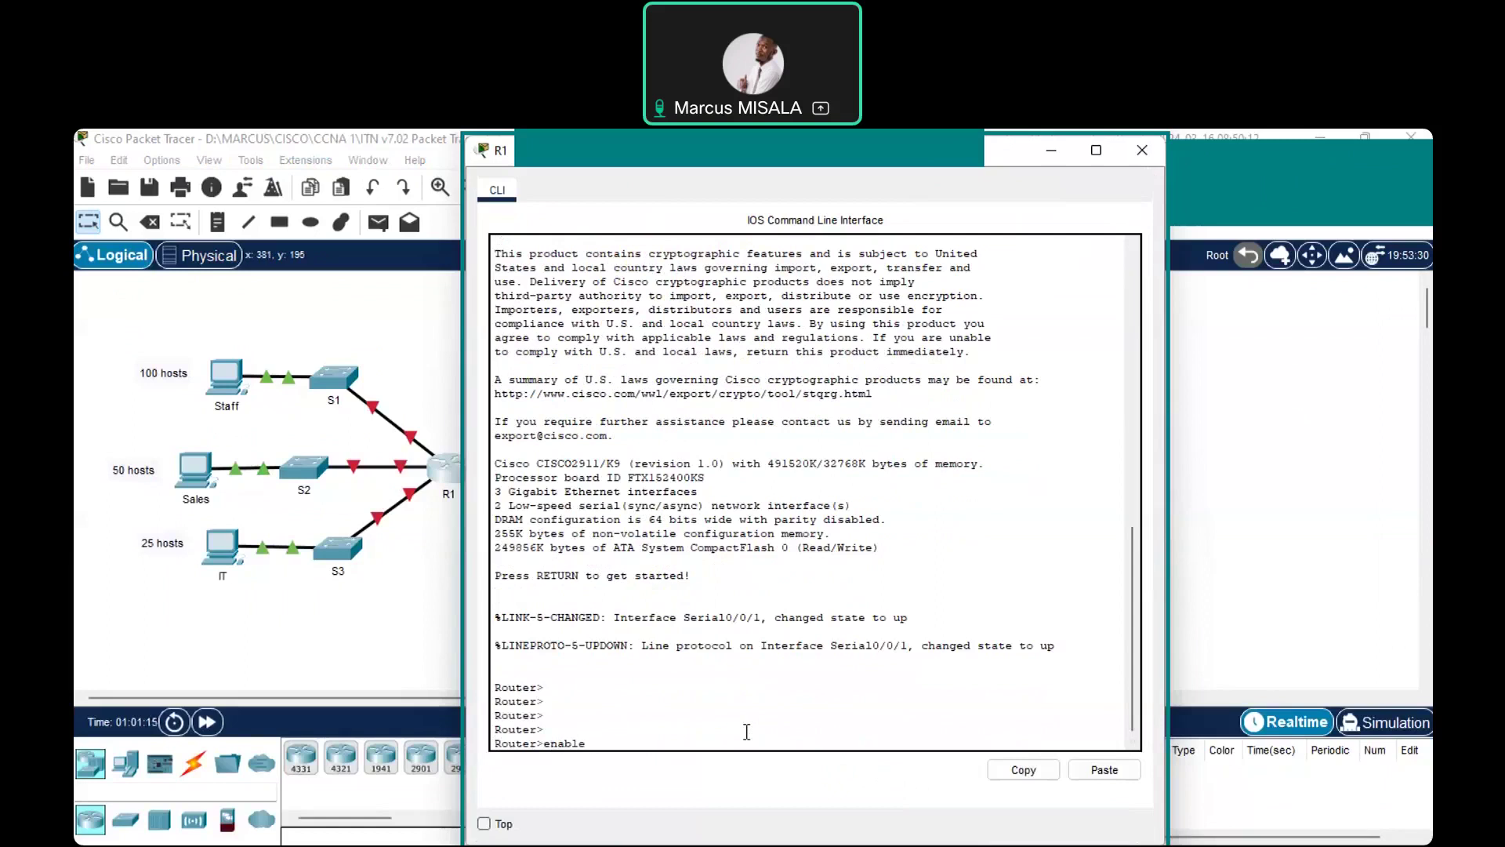
pyautogui.press('Return')
# Enter configure terminal and apply hostname R1 to the router
pyautogui.write('configure termia')
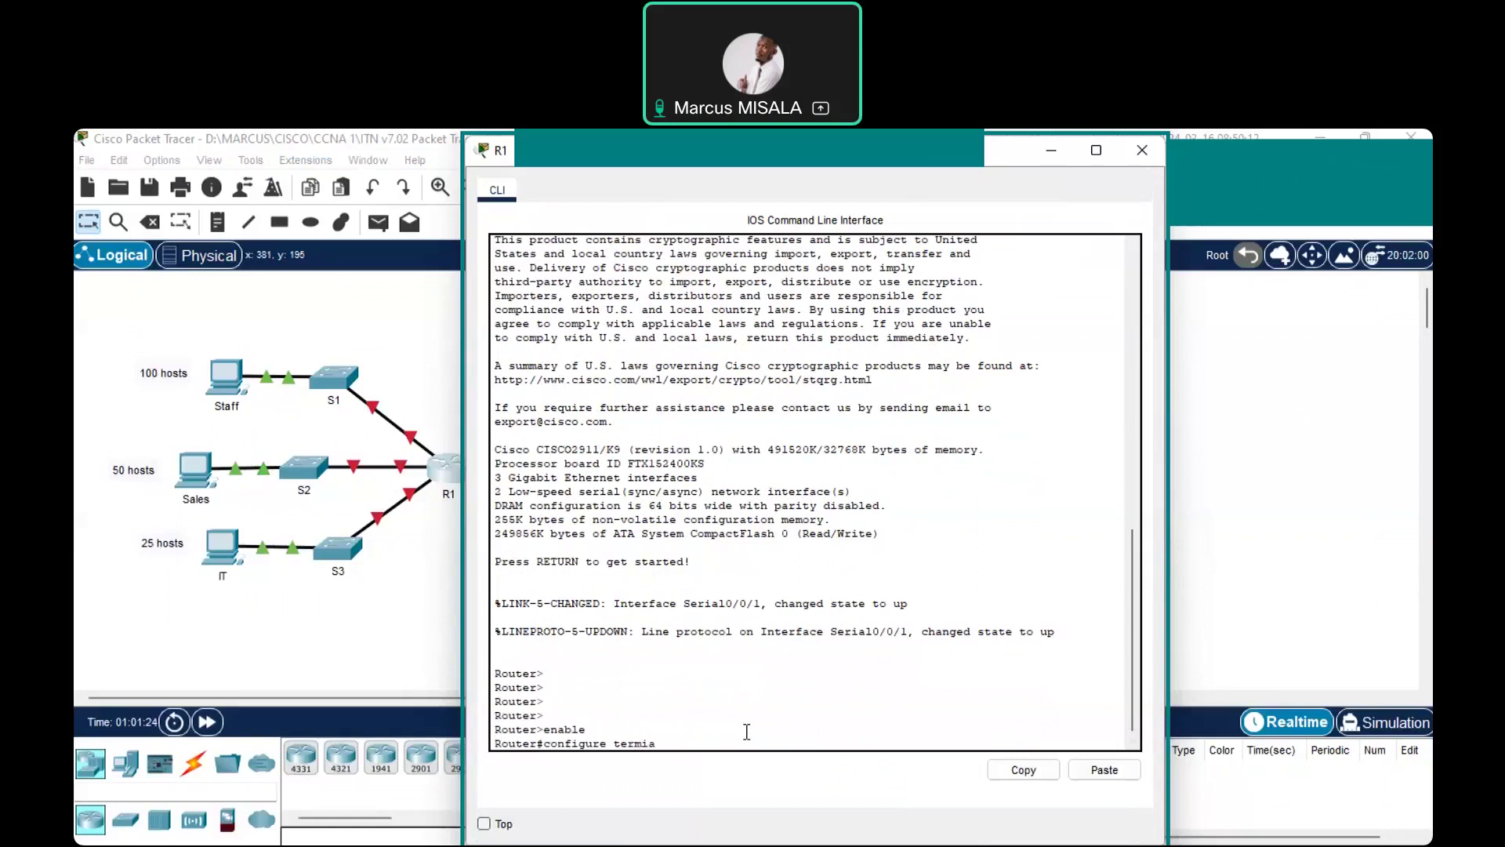
pyautogui.press('BackSpace')
pyautogui.write('nal')
pyautogui.press('Return')
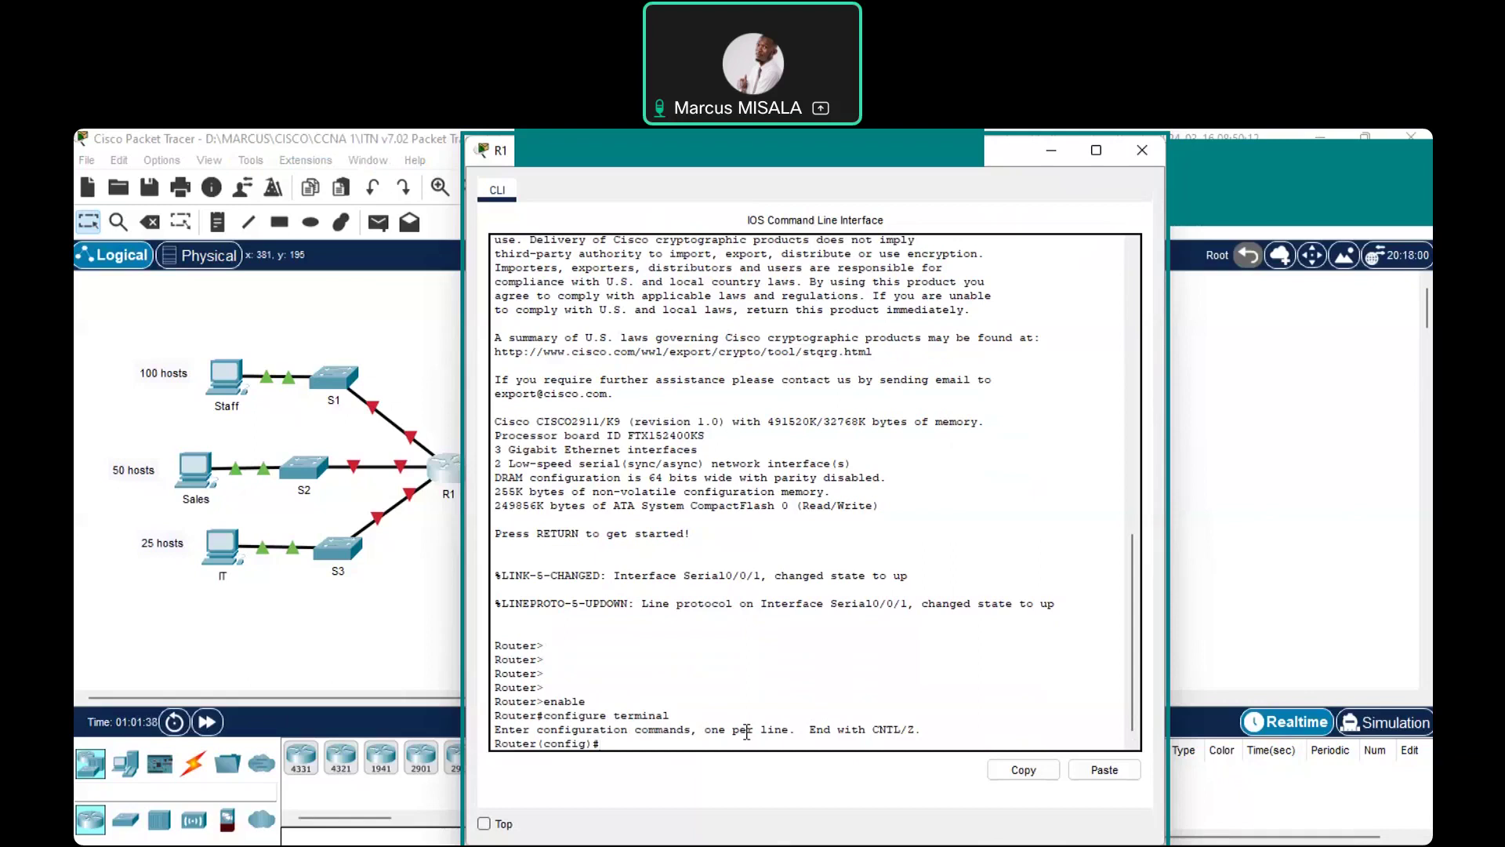
pyautogui.write('hostname R1')
pyautogui.press('Return')
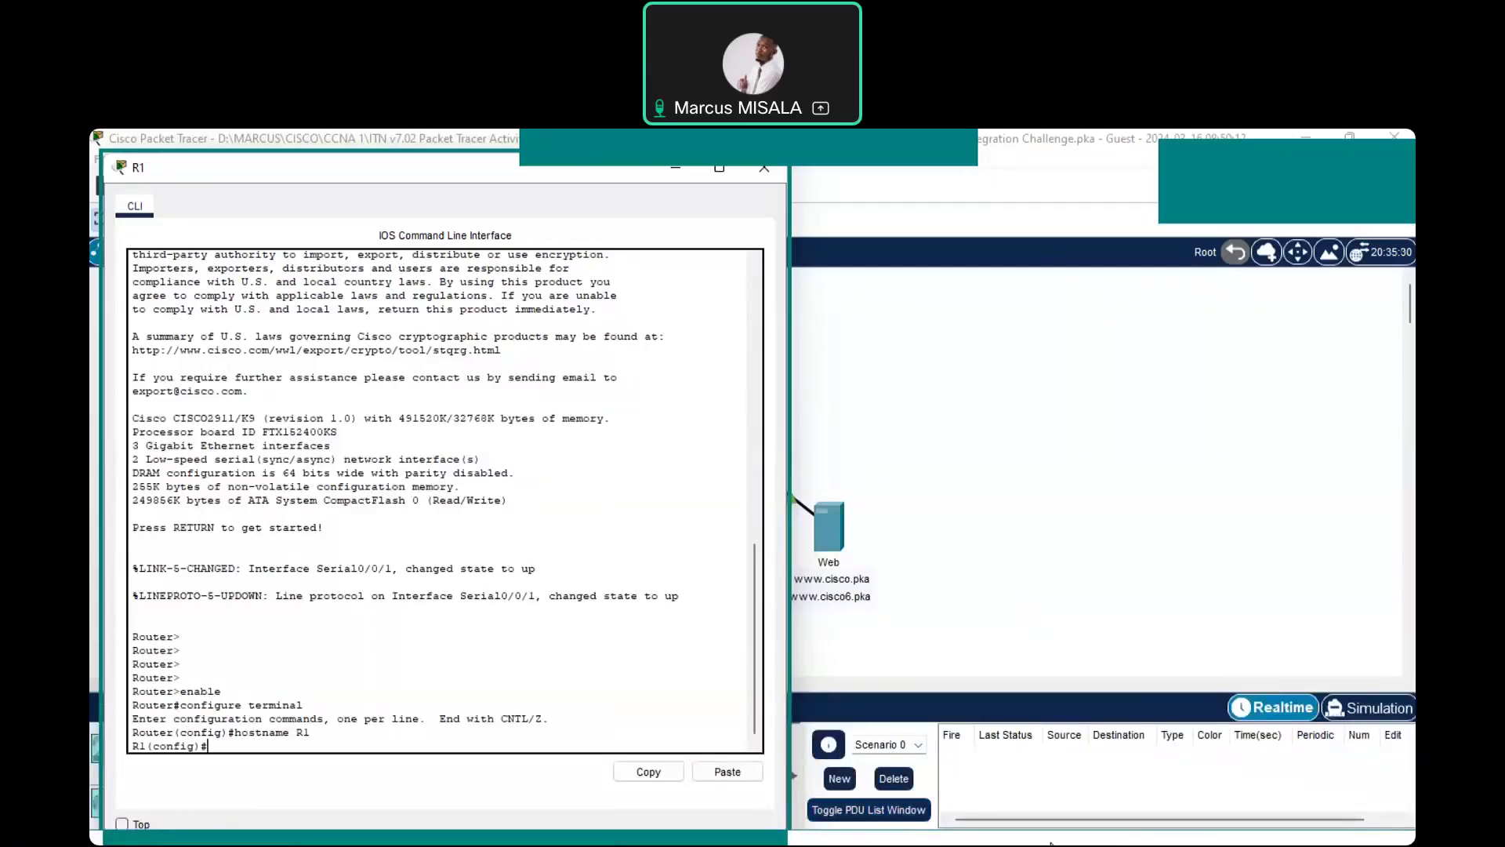
pyautogui.moveTo(1051, 843)
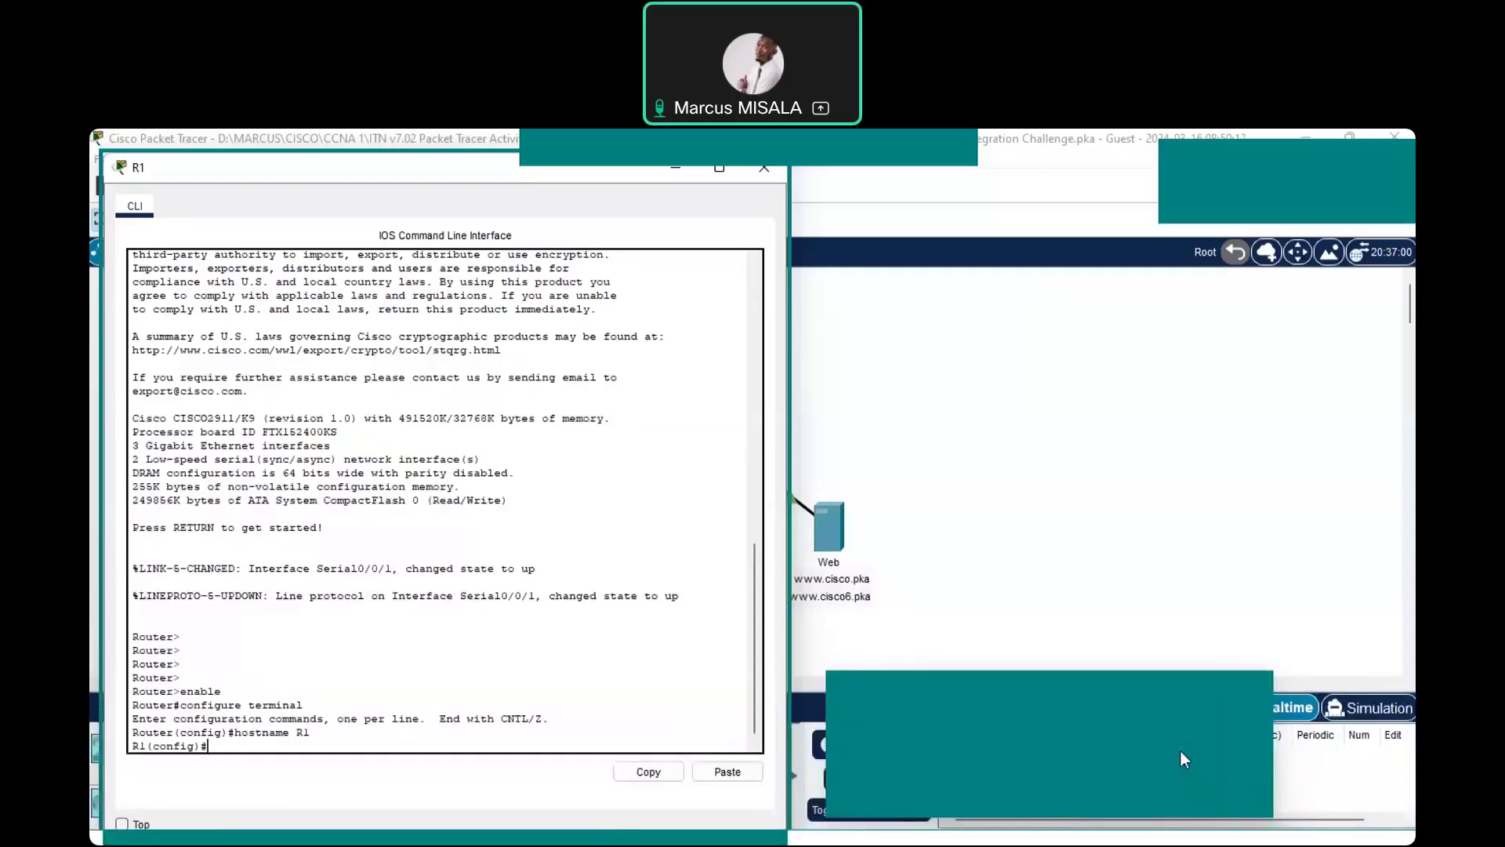
# Restore the PT Activity instructions window and tick its Top checkbox to keep it in front
pyautogui.click(1180, 752)
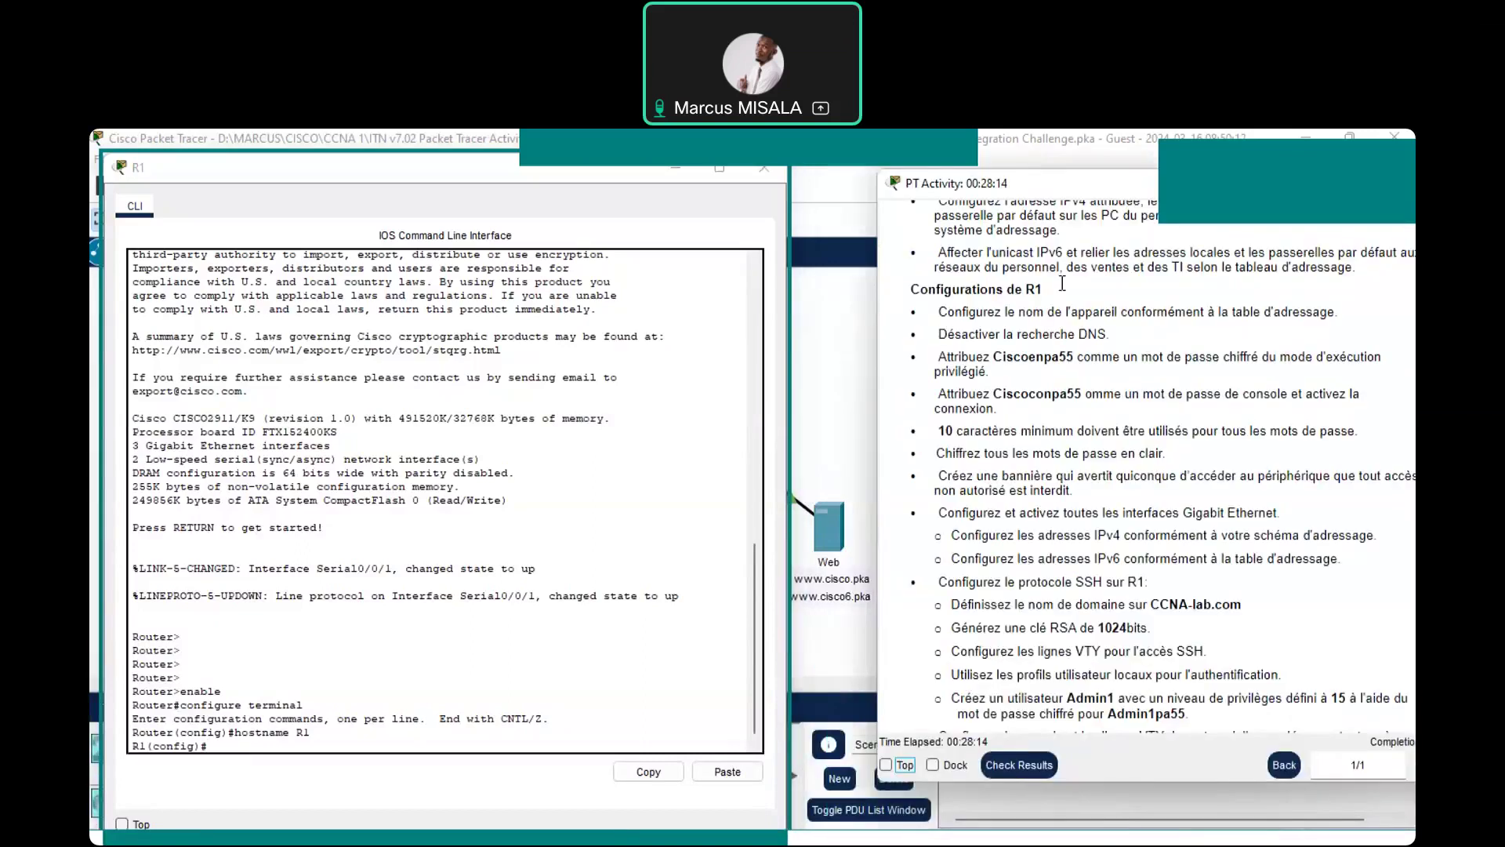
pyautogui.click(887, 765)
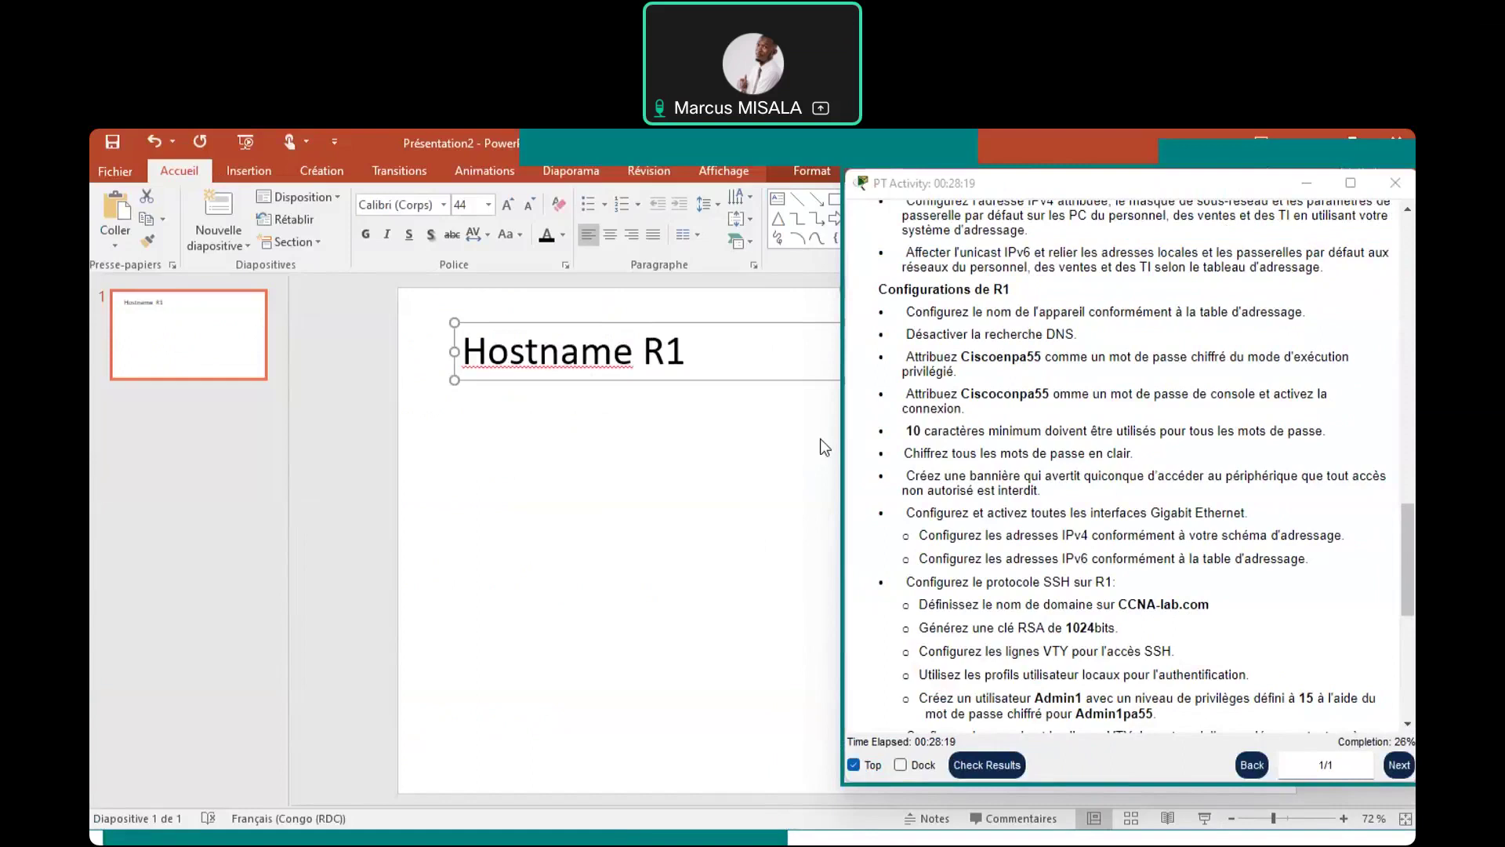
# Restore down the PowerPoint window and return to editing the Hostname R1 text box
pyautogui.click(245, 142)
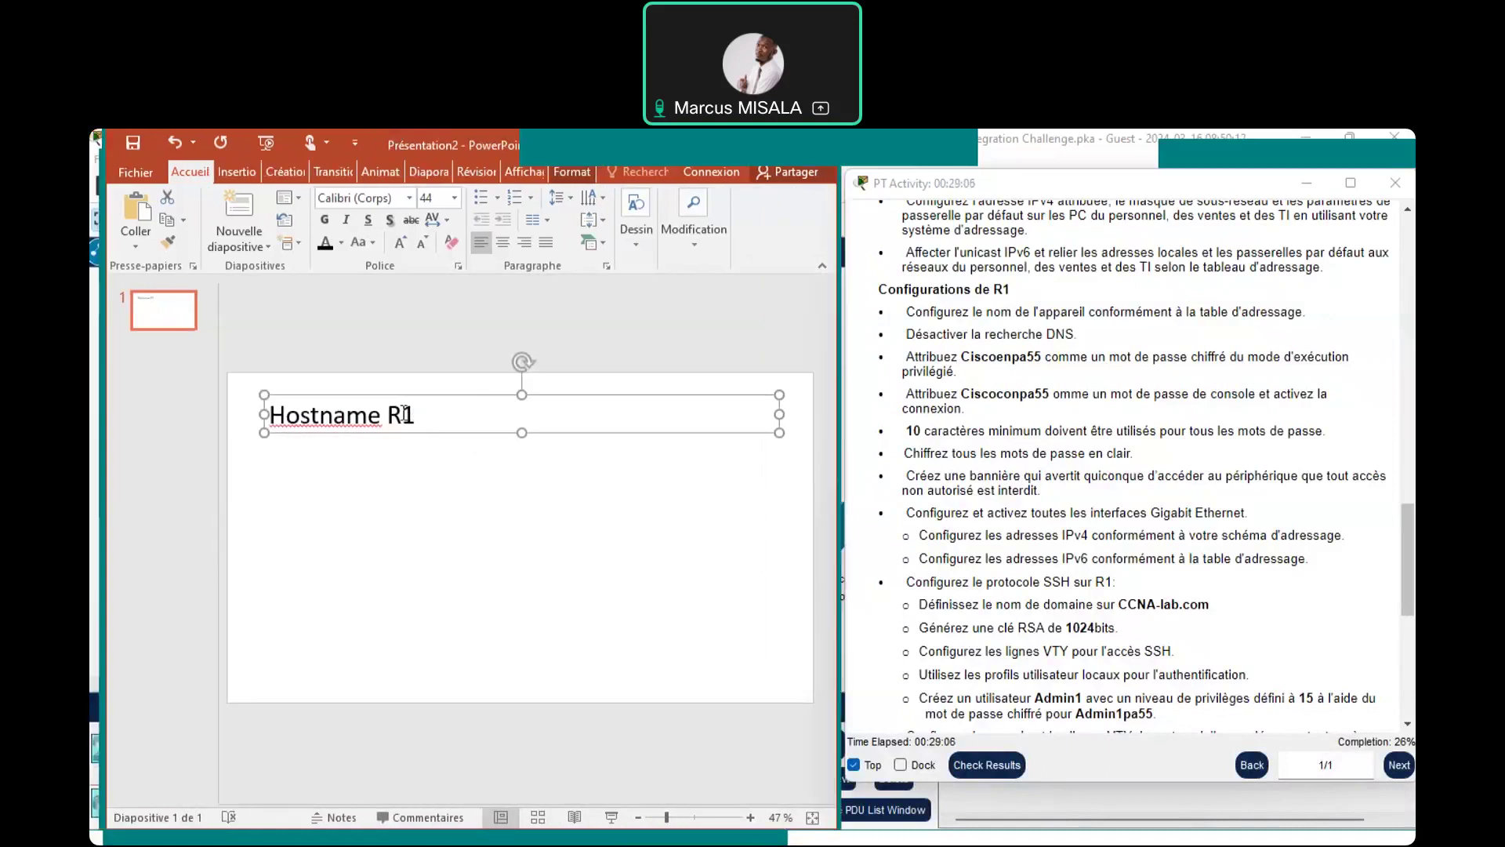
pyautogui.click(414, 413)
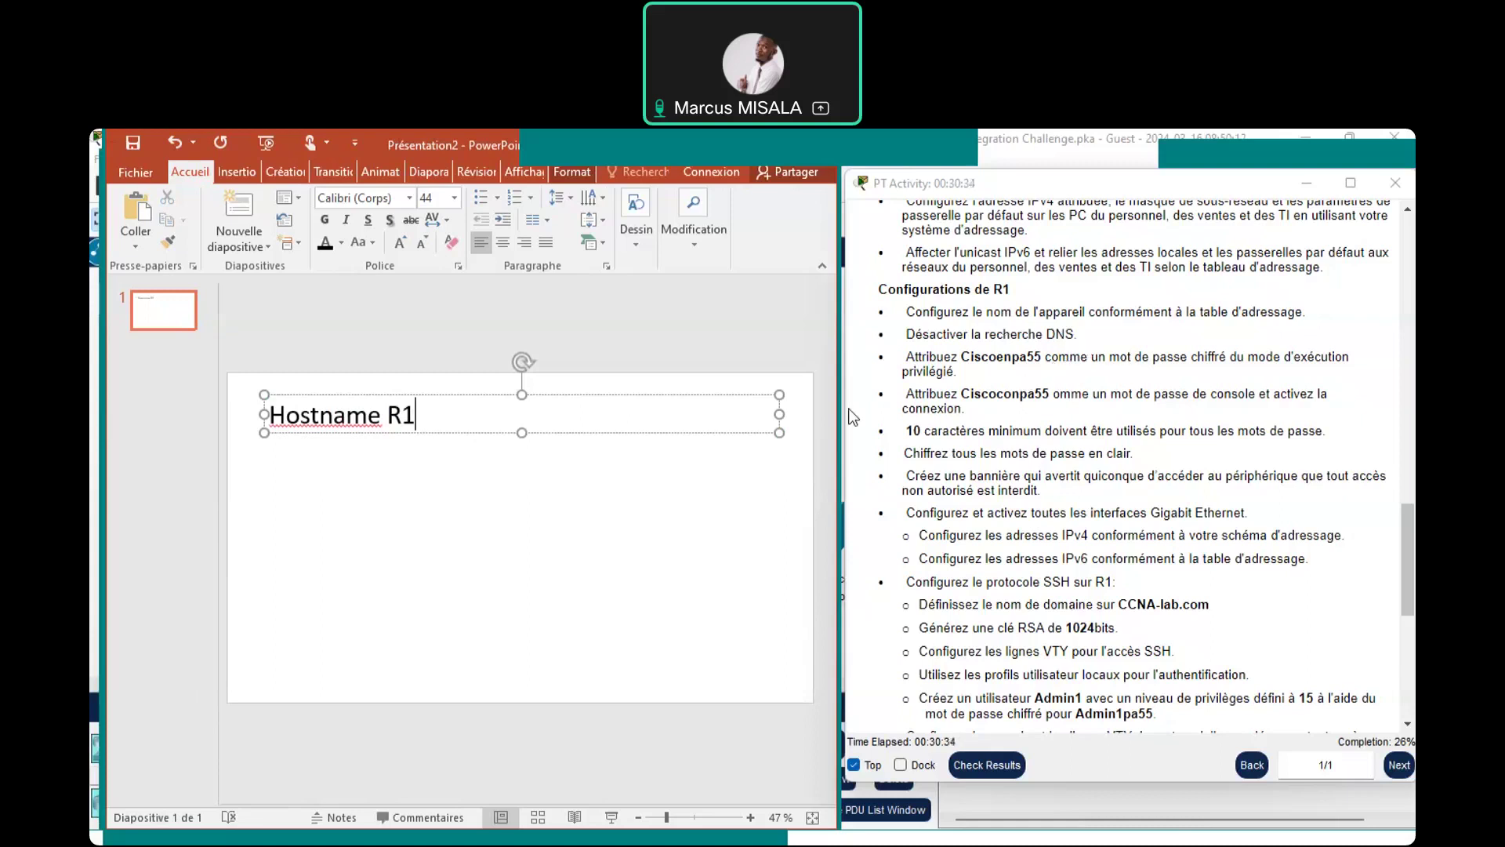
# Add 'No ip domain lookup' on a new line under Hostname R1, then begin the command in R1's CLI
pyautogui.press('Return')
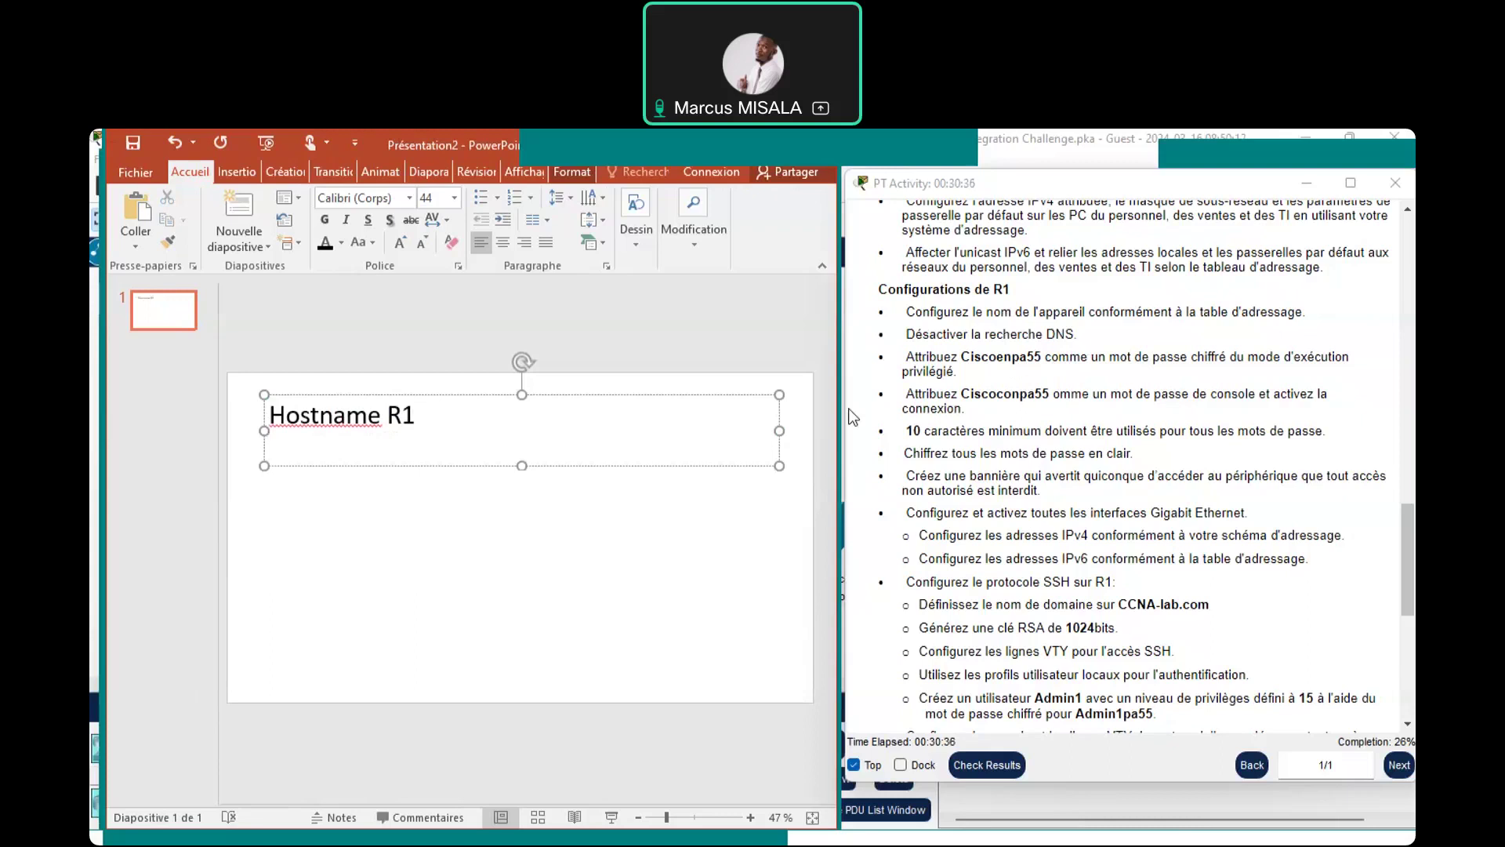
pyautogui.write('name R1 No ')
pyautogui.write('ip')
pyautogui.write(' domain')
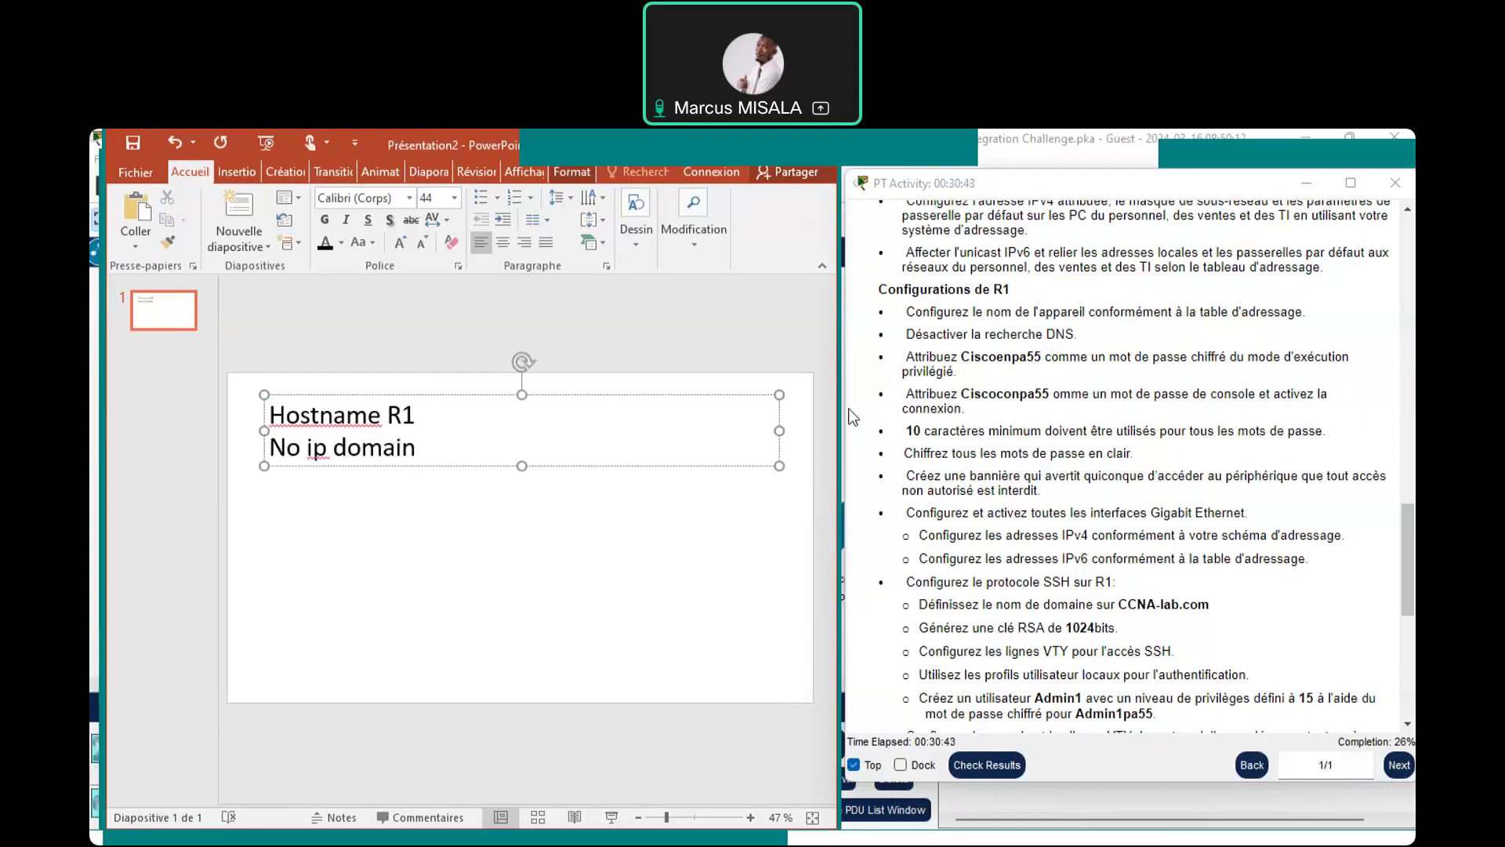
pyautogui.write(' lookup')
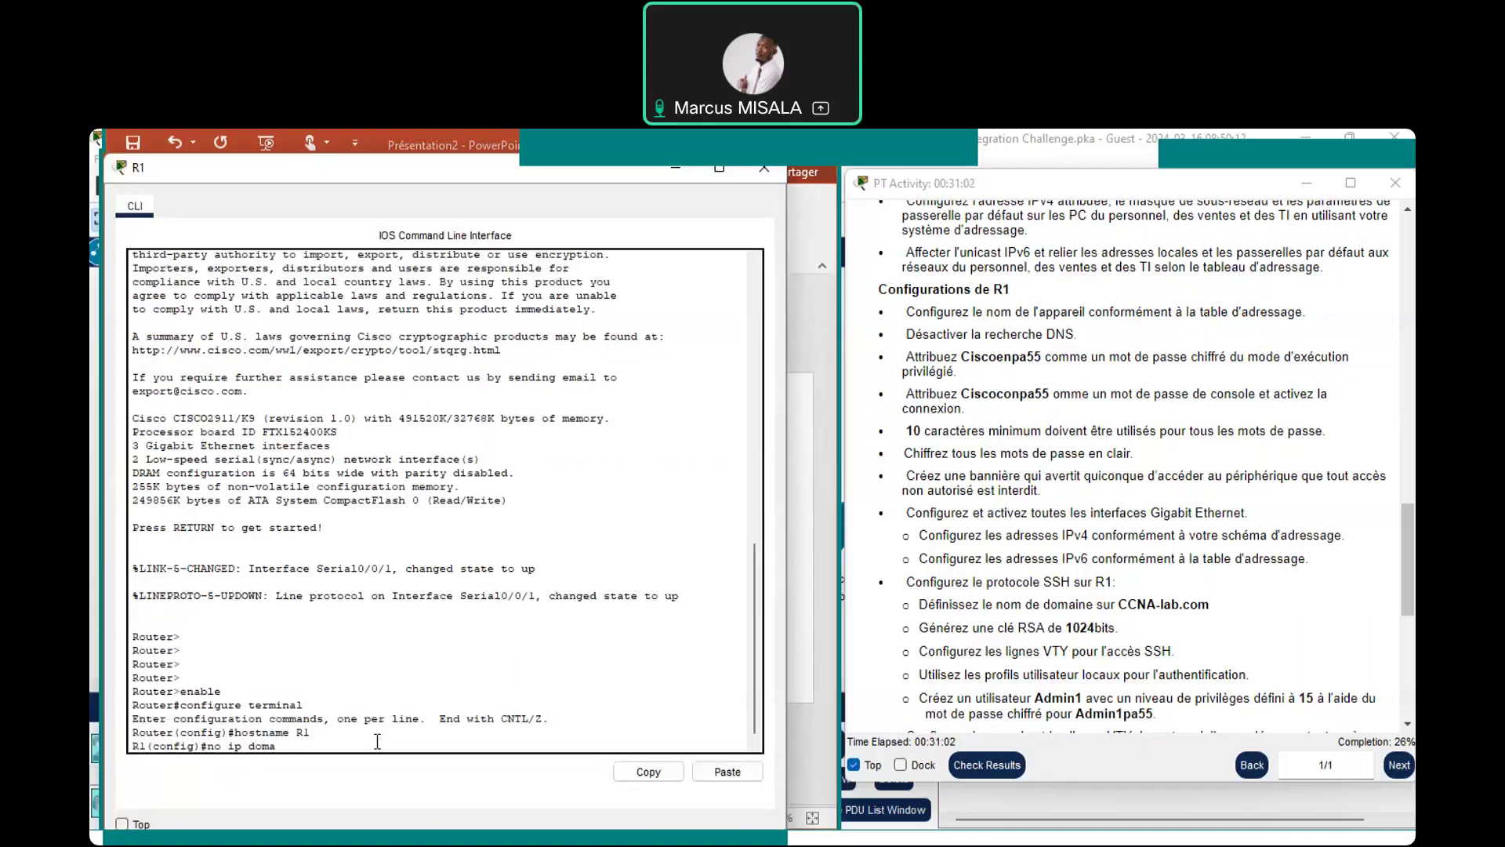
pyautogui.press('Tab')
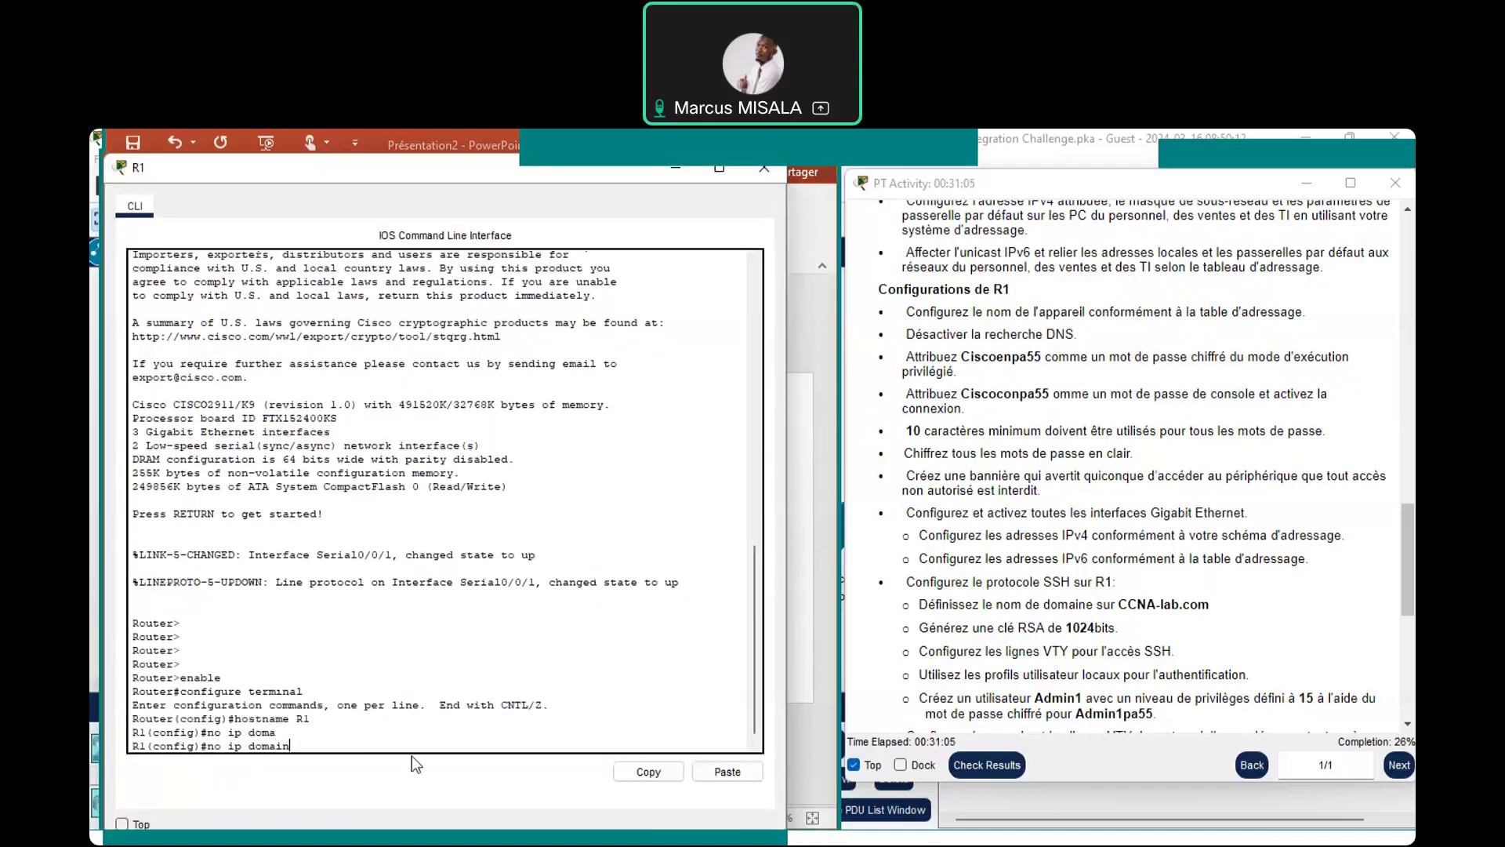
# Complete and apply 'no ip domain lookup' on R1, then return to the PowerPoint notes
pyautogui.write('lo')
pyautogui.press('Tab')
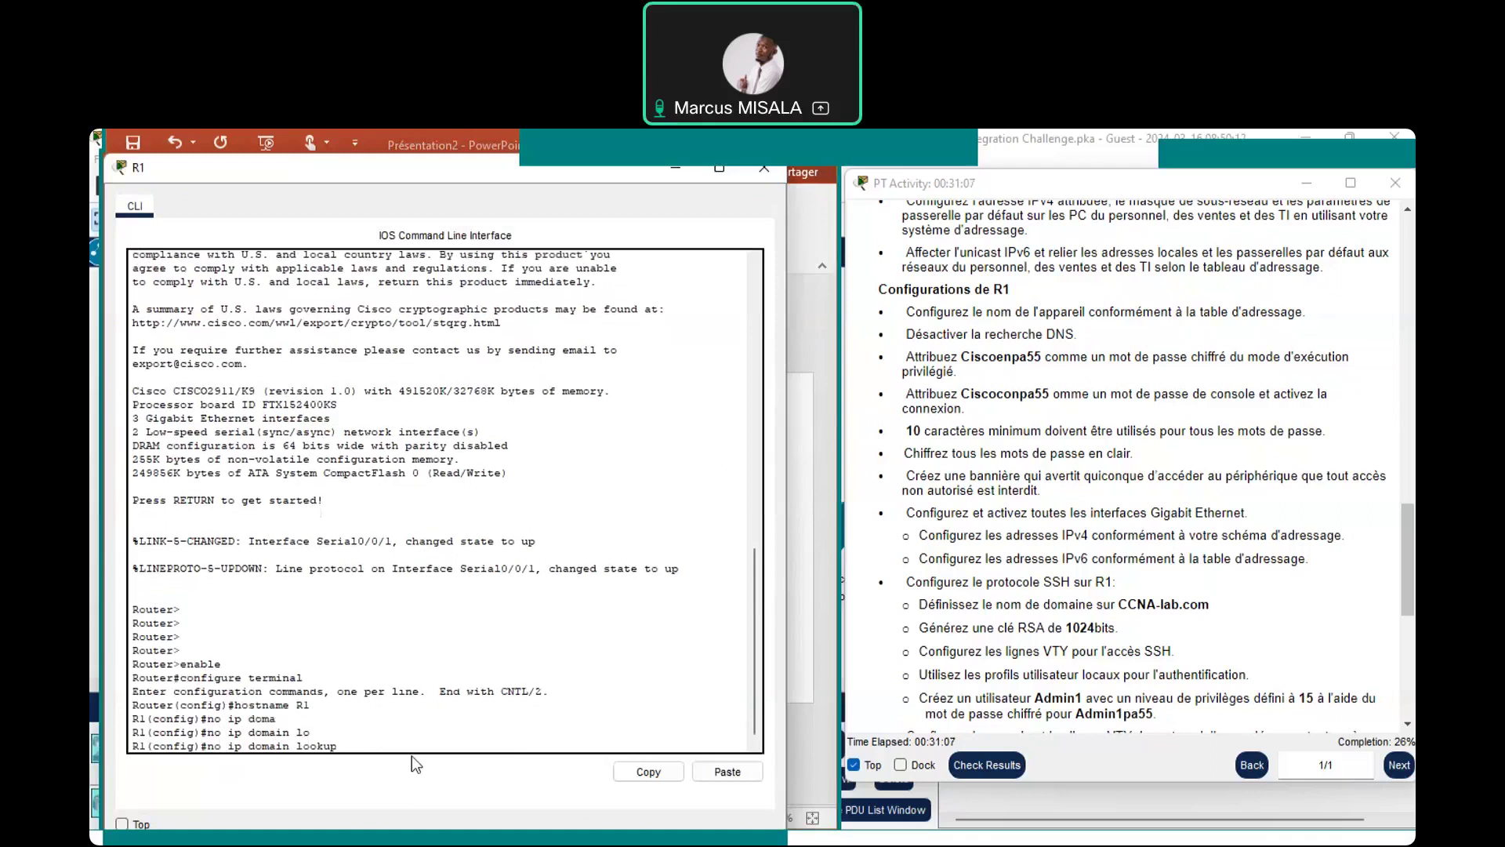
pyautogui.press('Return')
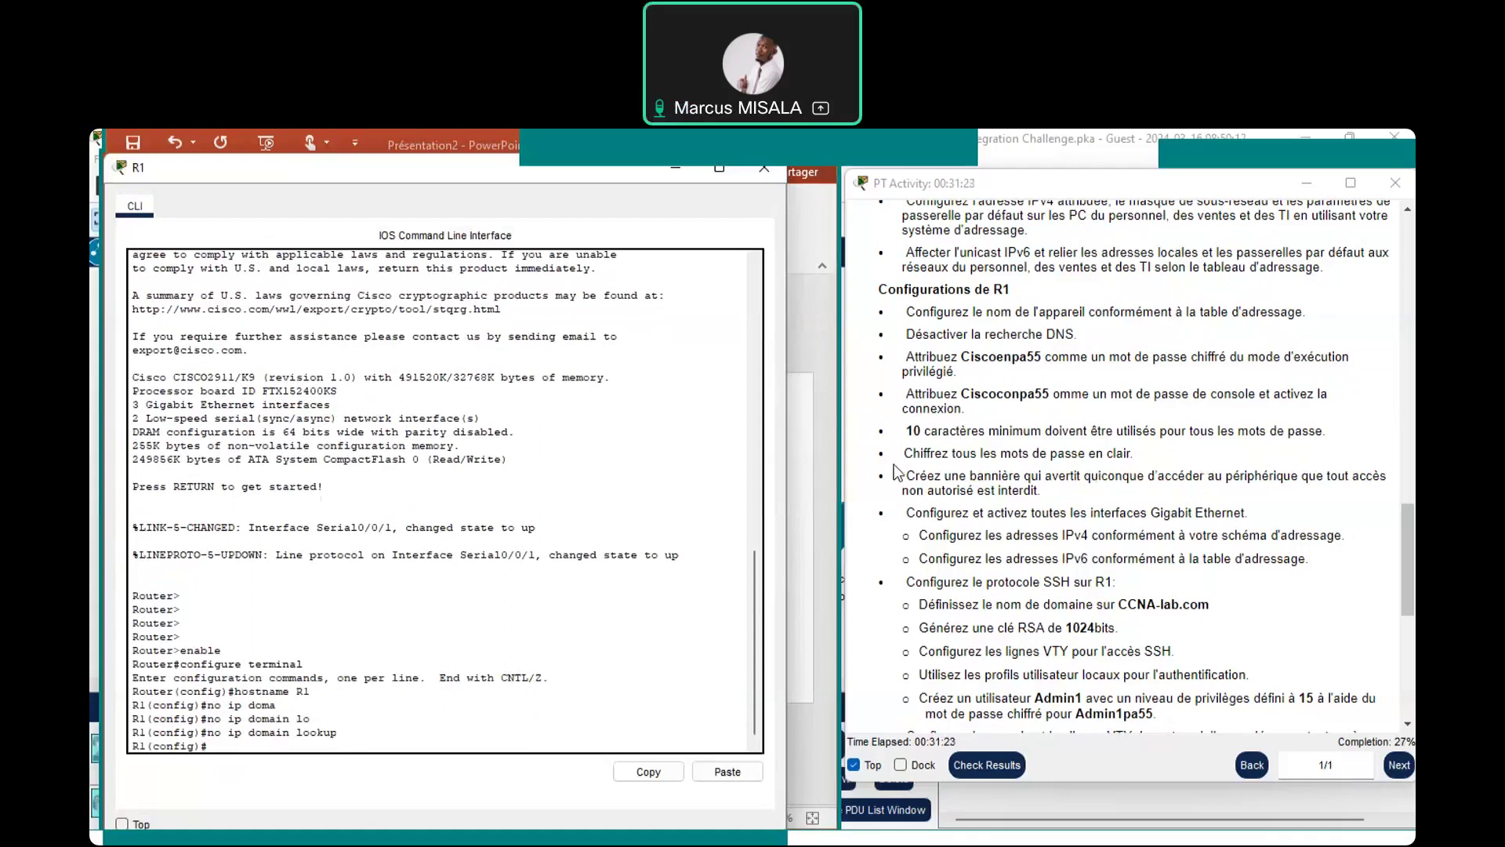
pyautogui.click(803, 477)
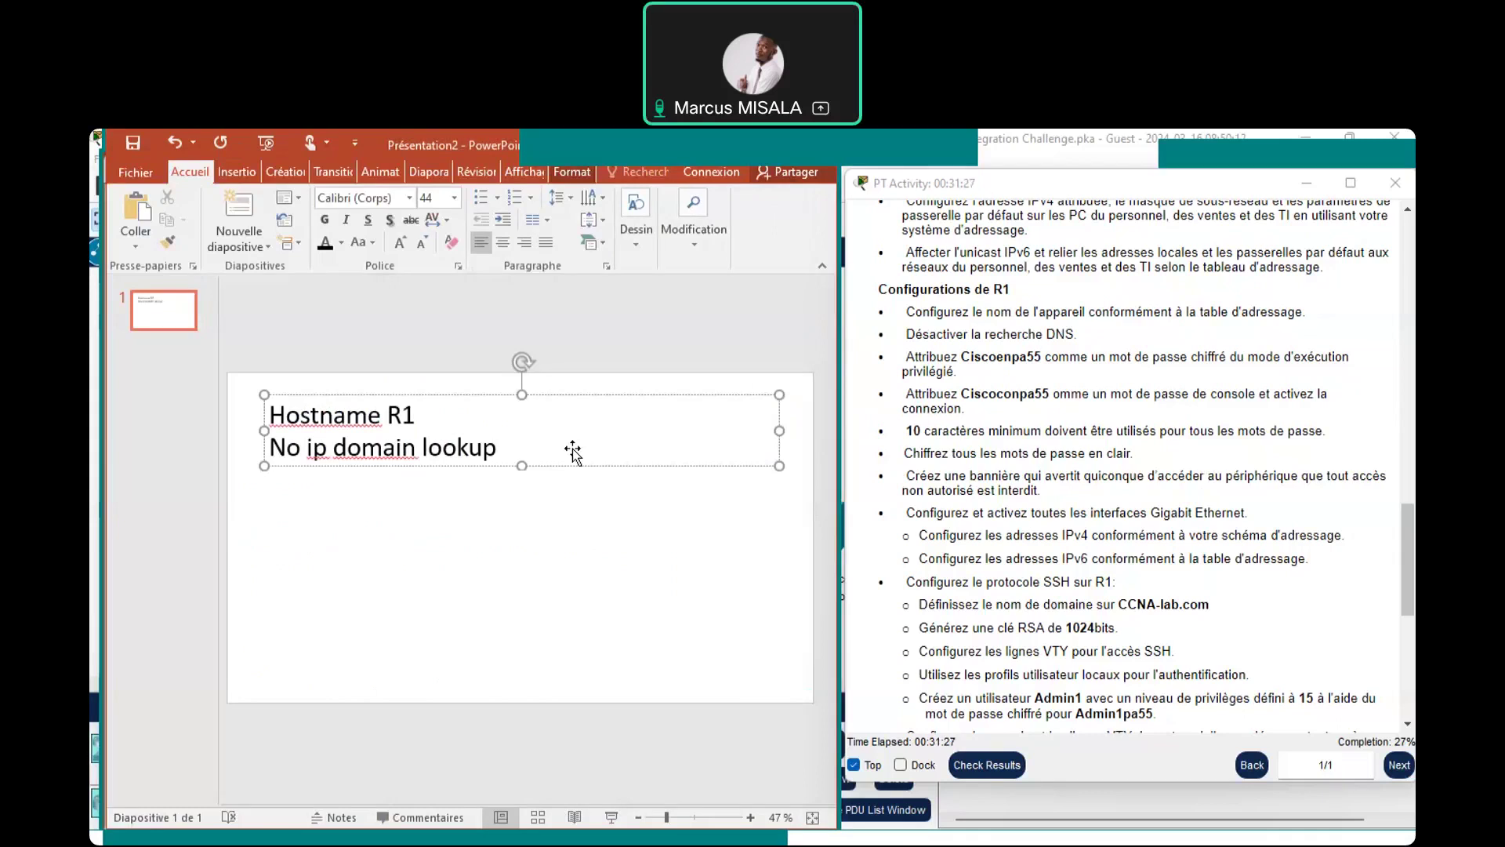
# Note 'enable secret' with the privileged-mode password on a new slide line, then start typing it in R1's CLI
pyautogui.press('Return')
pyautogui.write('enable secret')
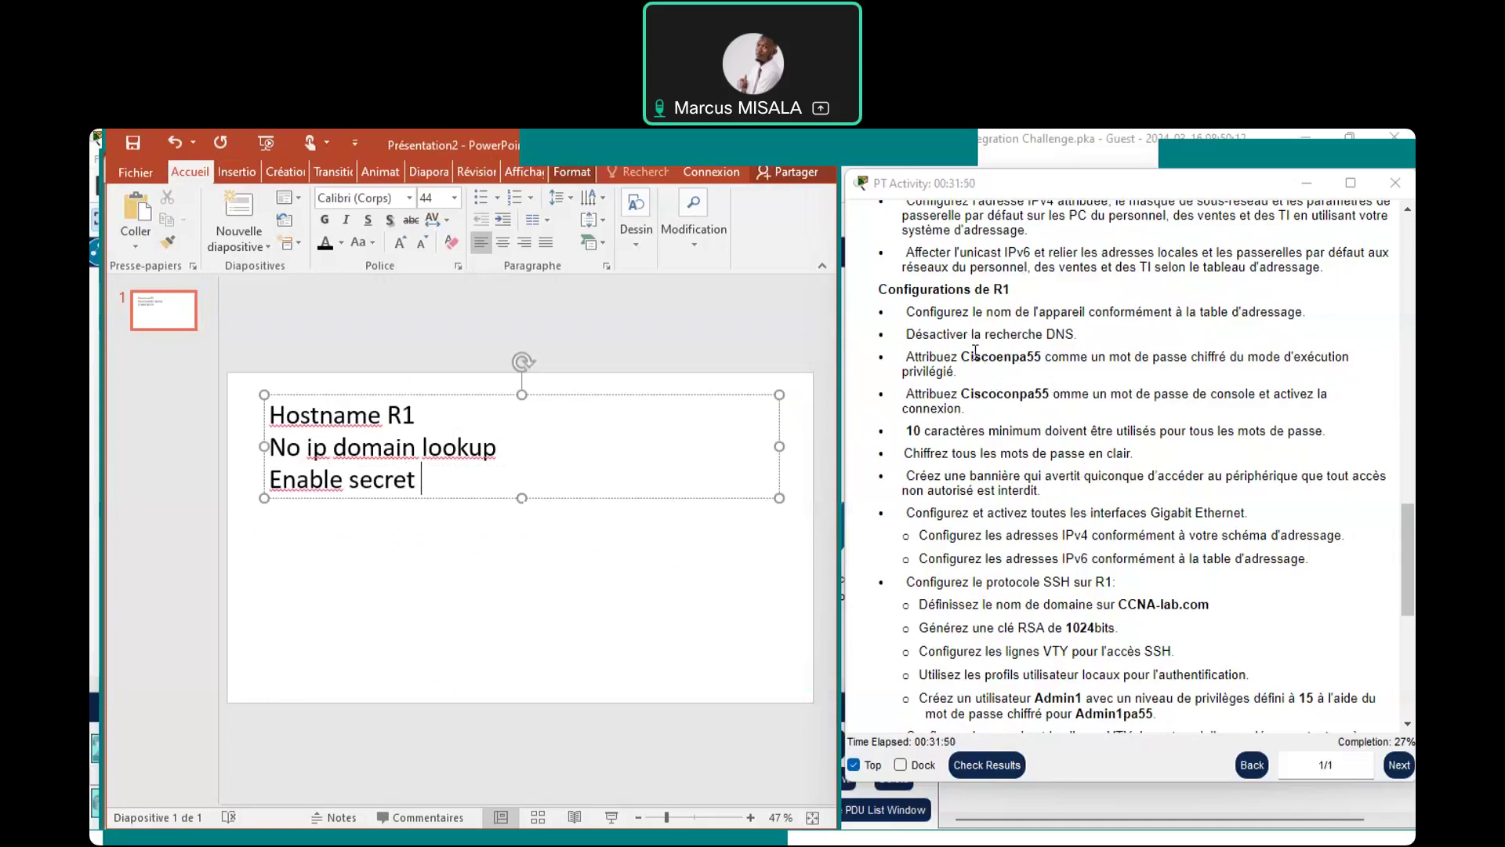
pyautogui.write('C')
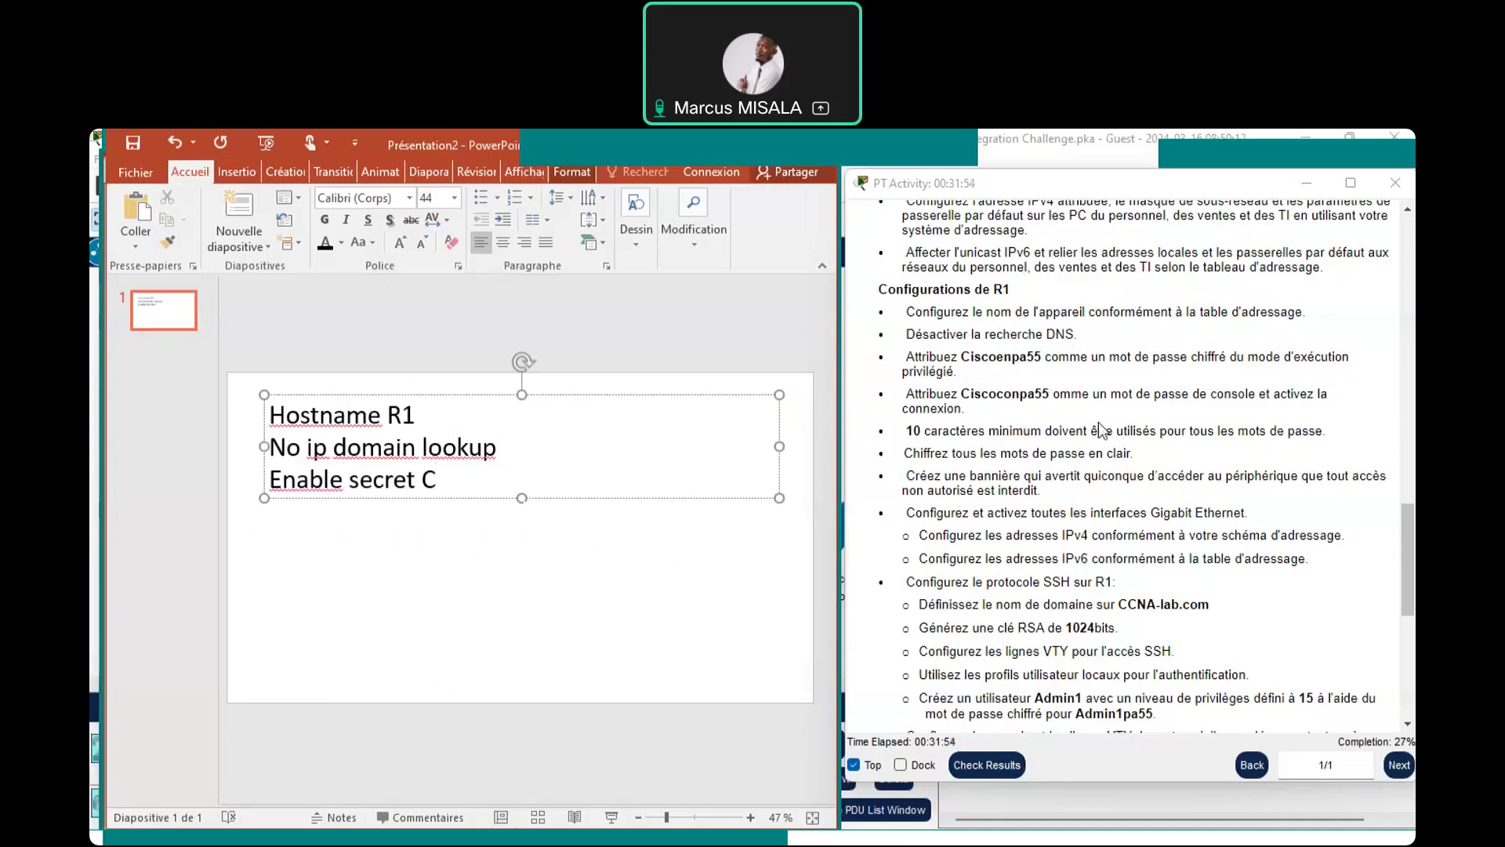
pyautogui.write('isco')
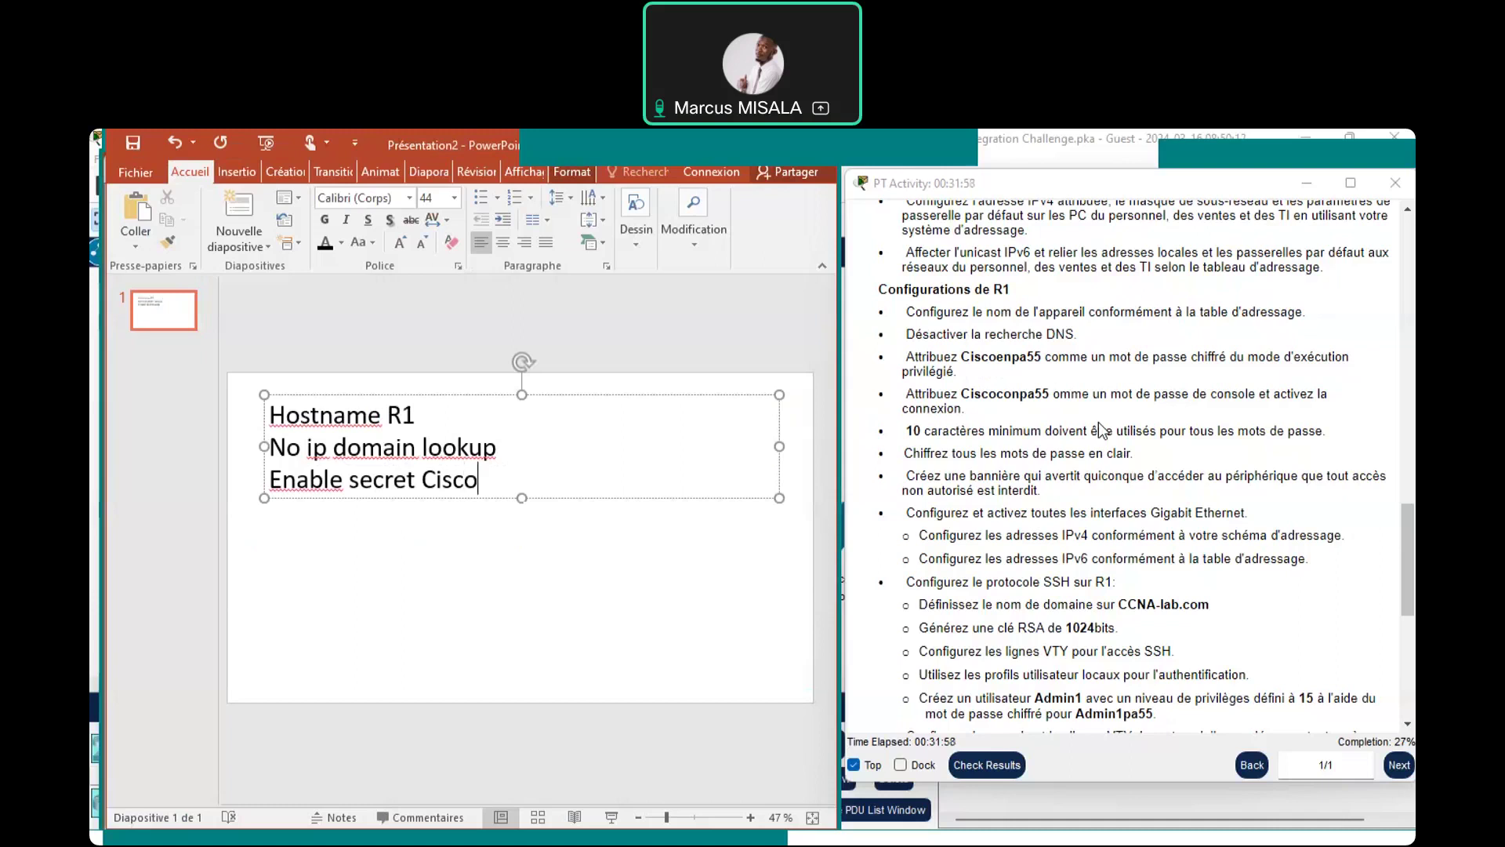
pyautogui.write('enpa55')
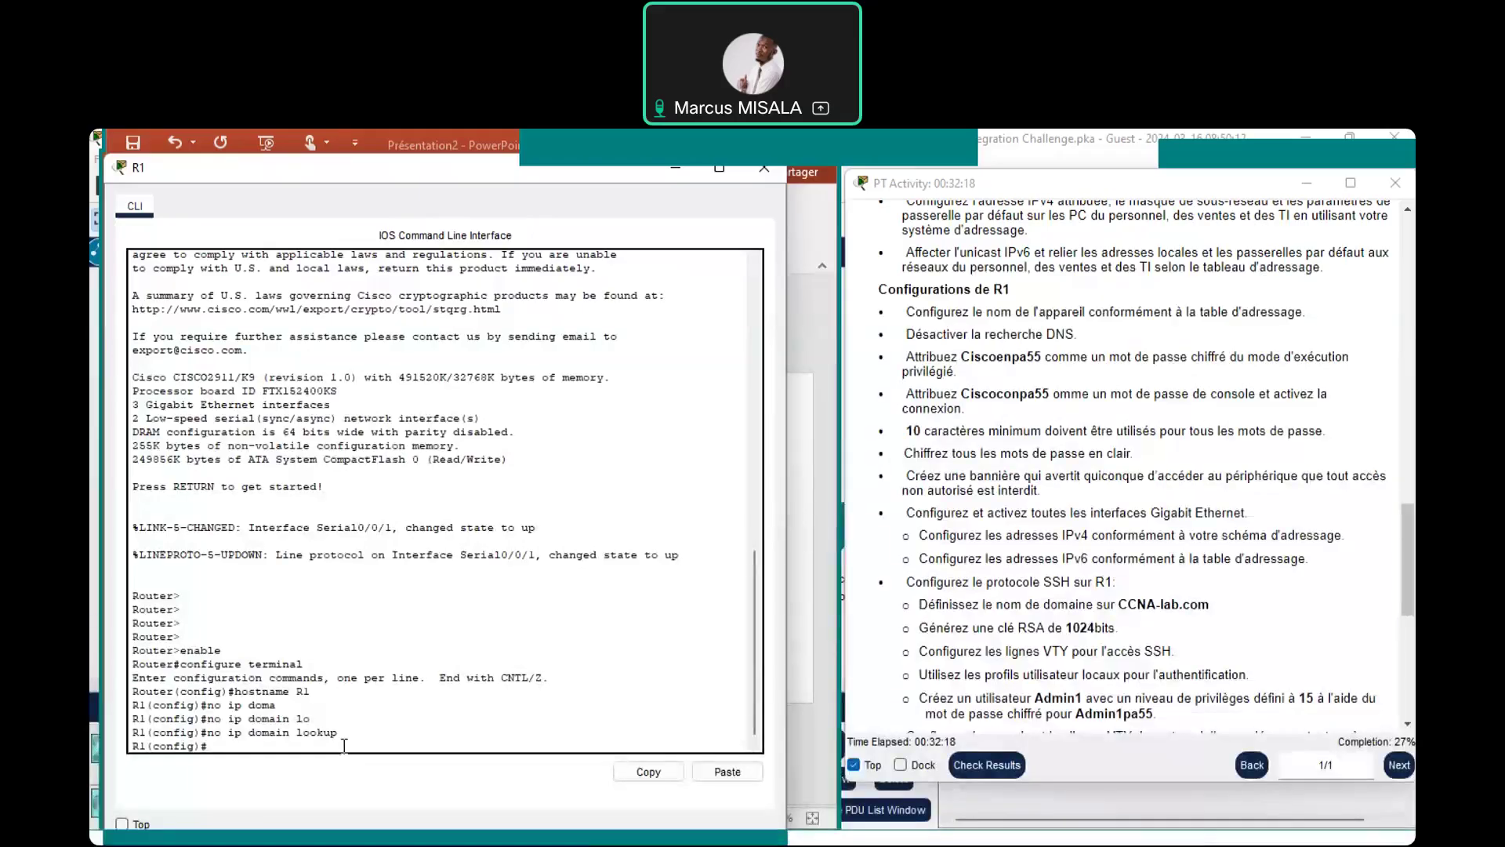
pyautogui.write('enable secret C')
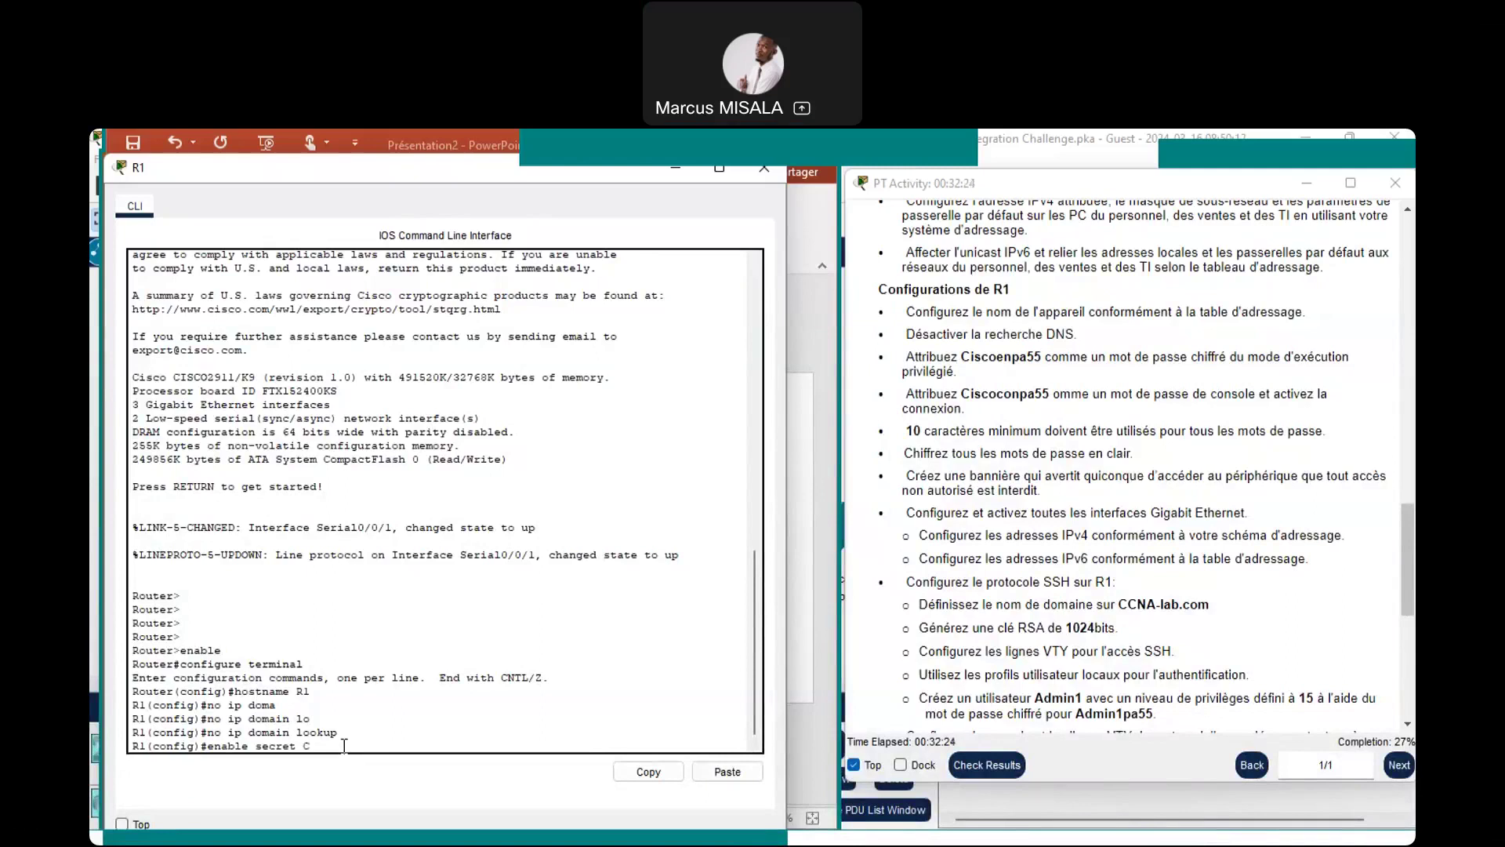
pyautogui.write('iscoe')
# Fix the password typo and apply enable secret with the privileged-mode password on R1
pyautogui.press('BackSpace')
pyautogui.write('npa')
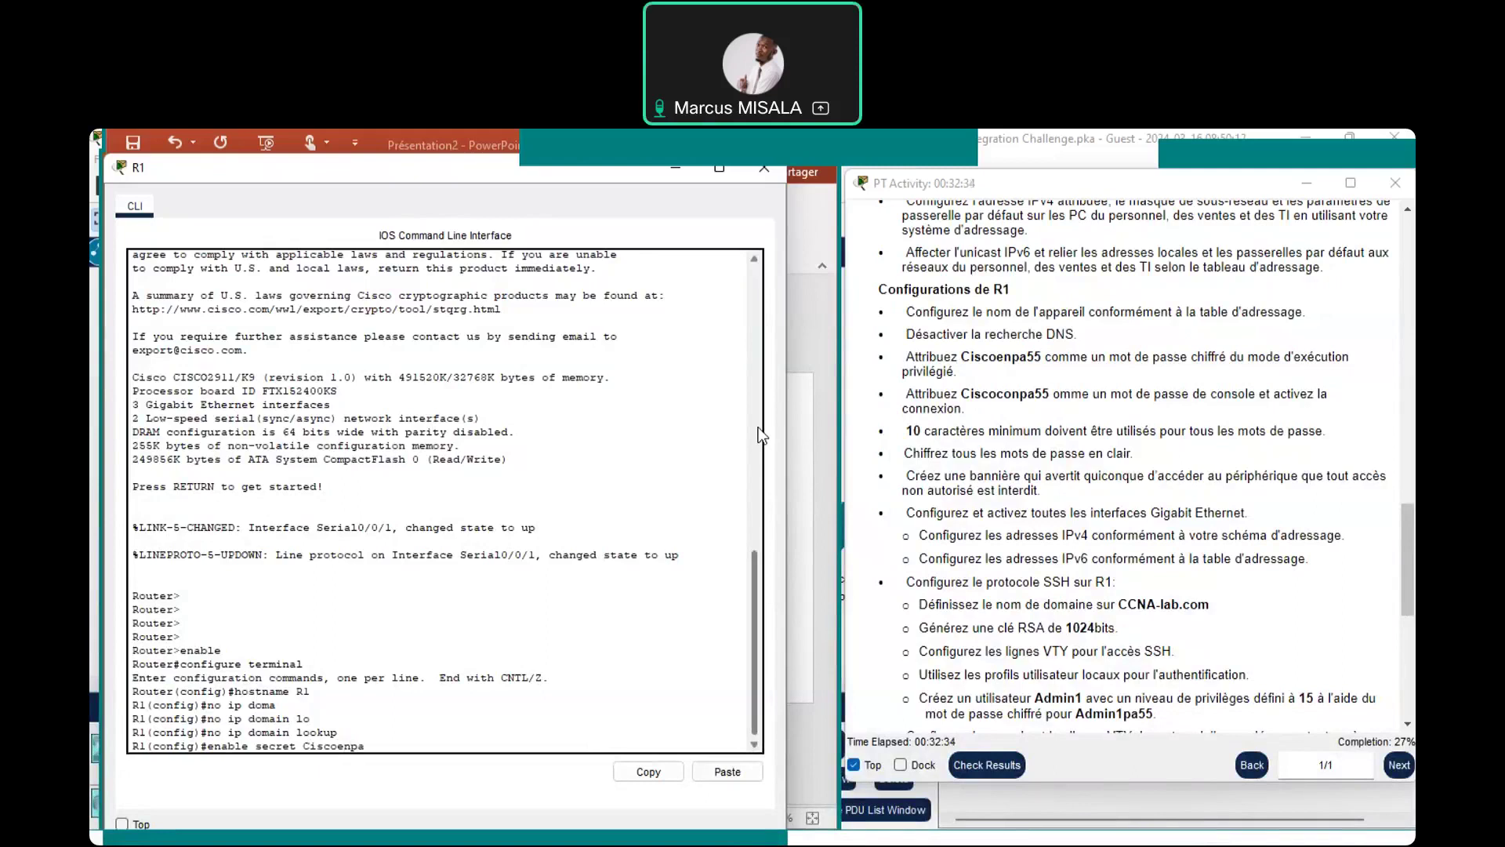
pyautogui.write('55')
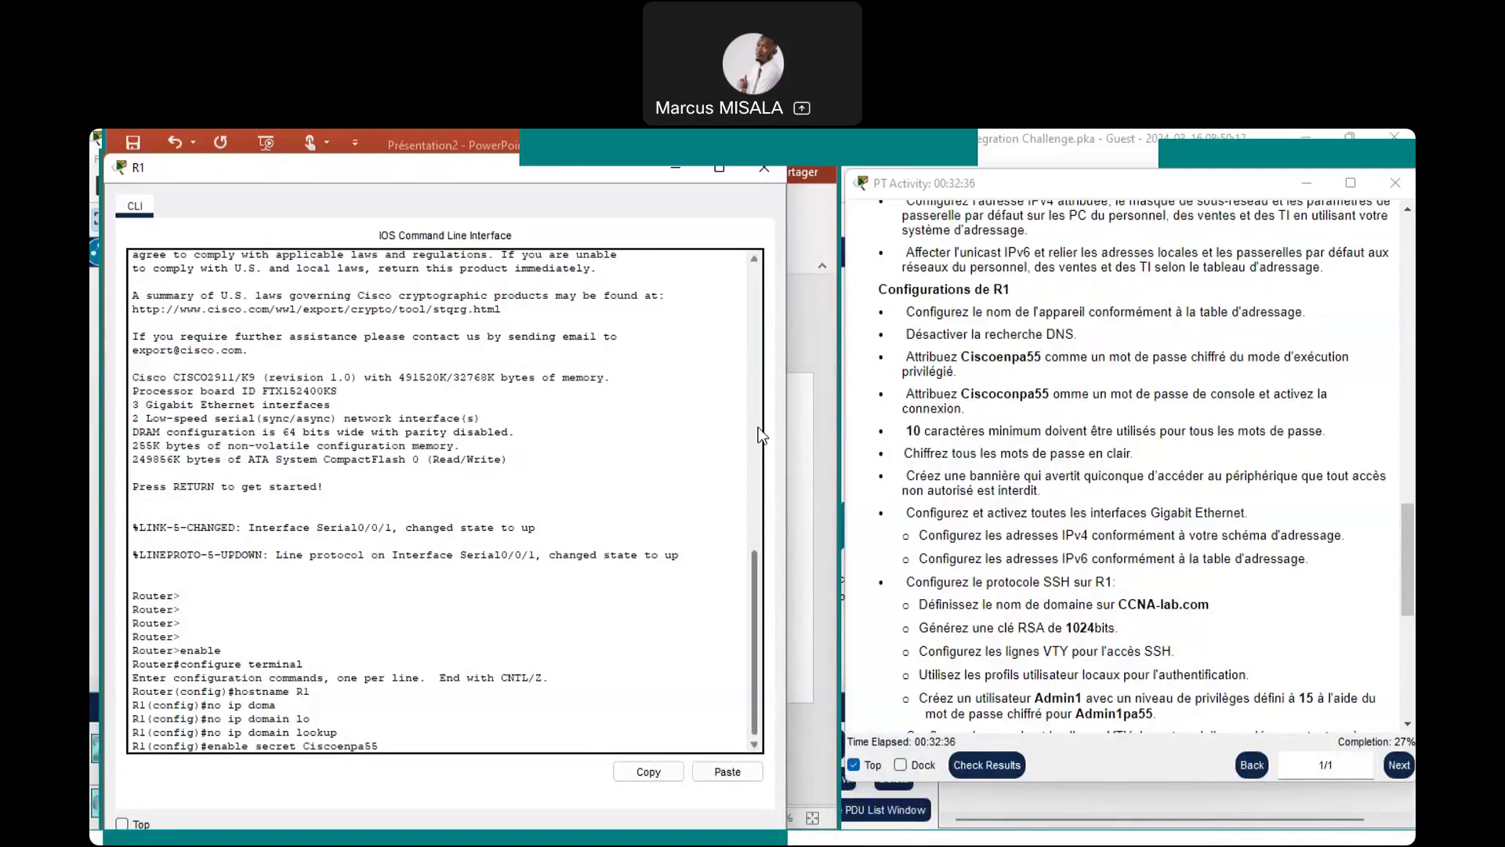
pyautogui.press('Return')
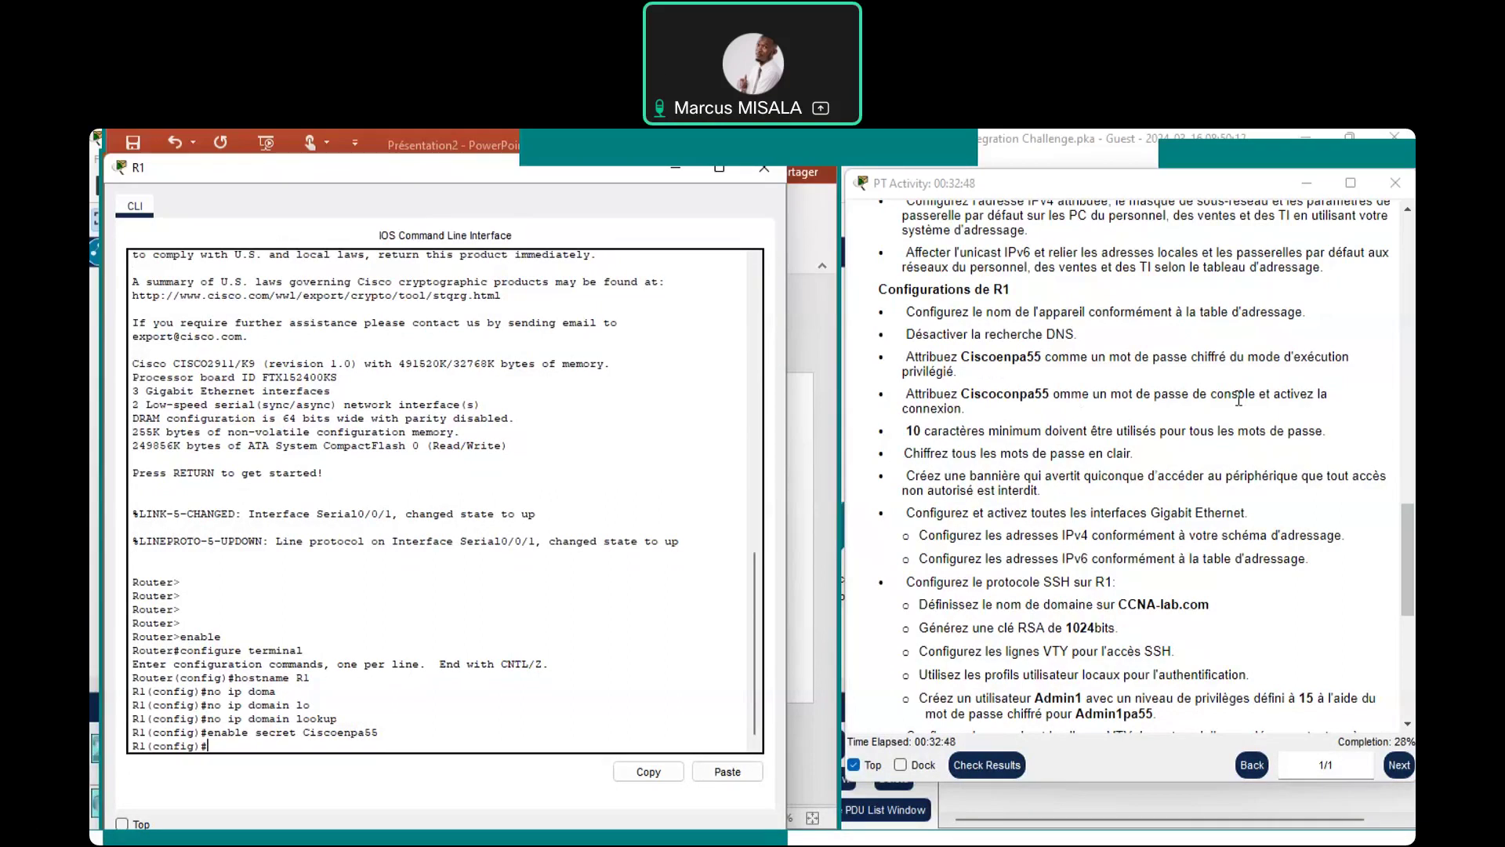
pyautogui.click(825, 547)
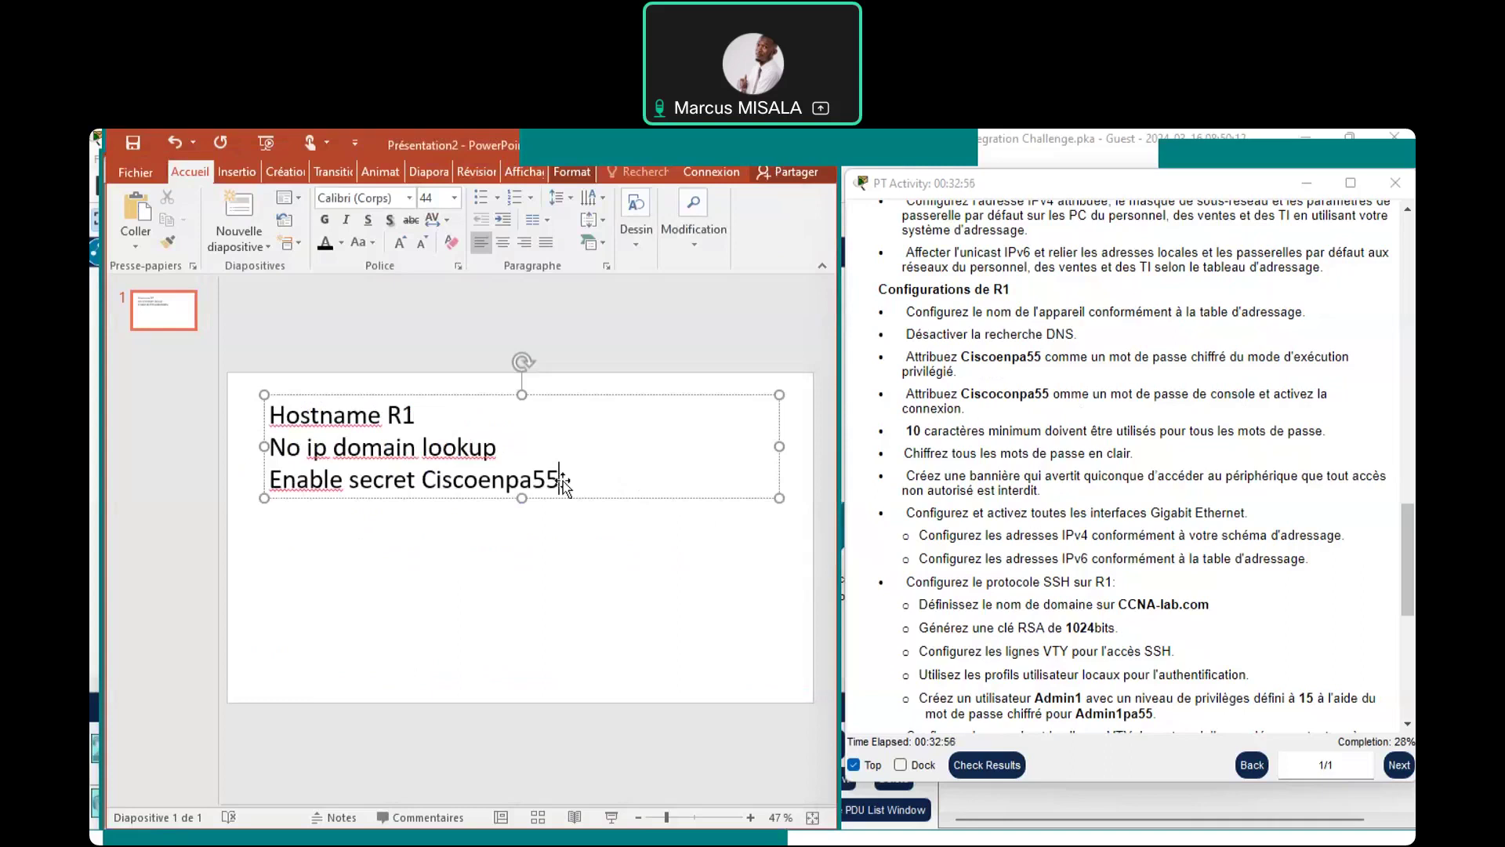
# Add a blank line and 'line console 0' below the enable secret note
pyautogui.press('Return')
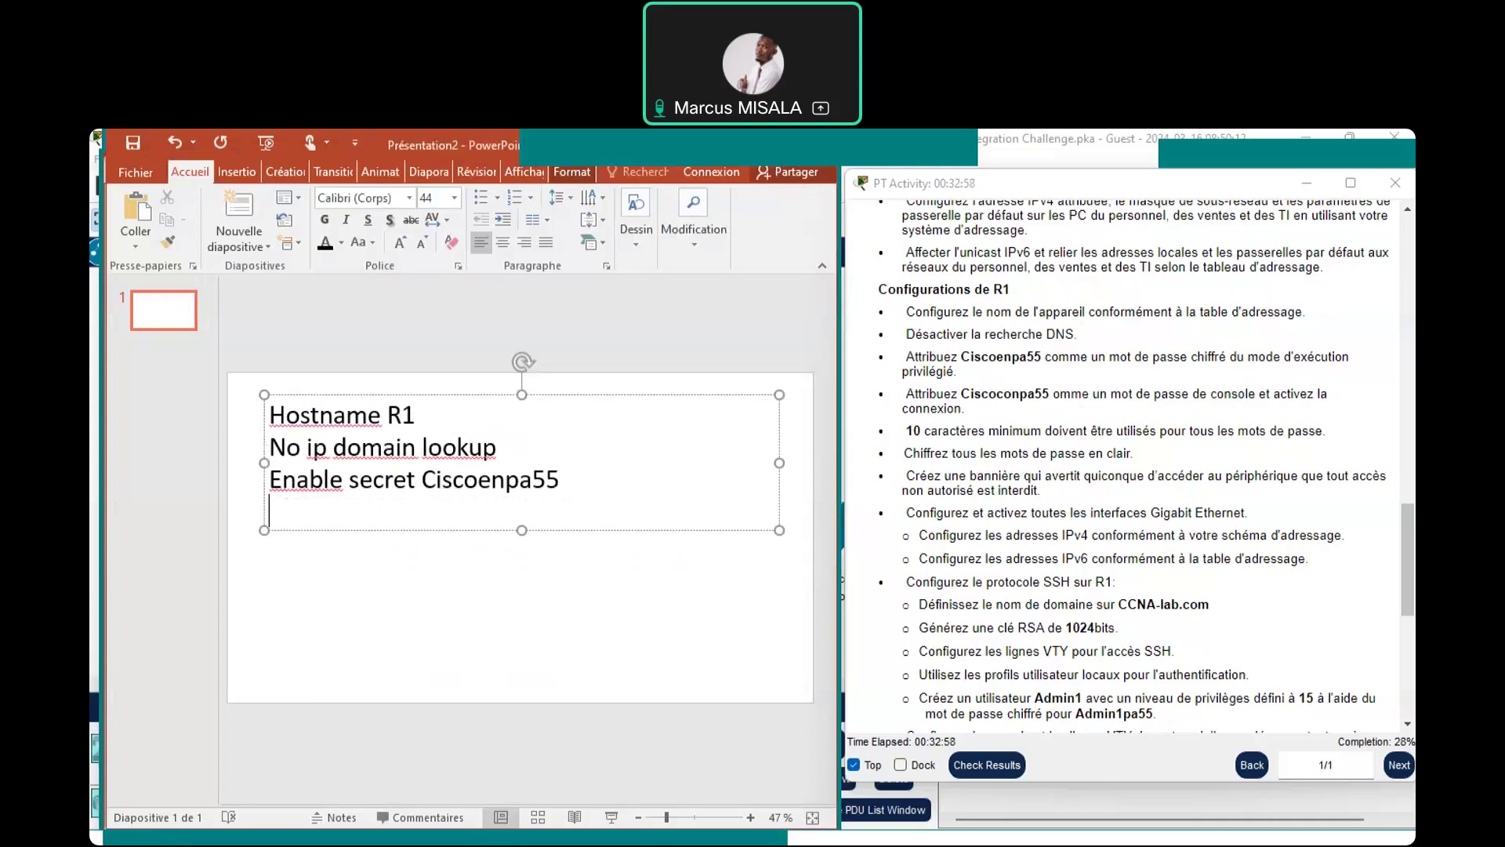
pyautogui.press('Return')
pyautogui.write('line c')
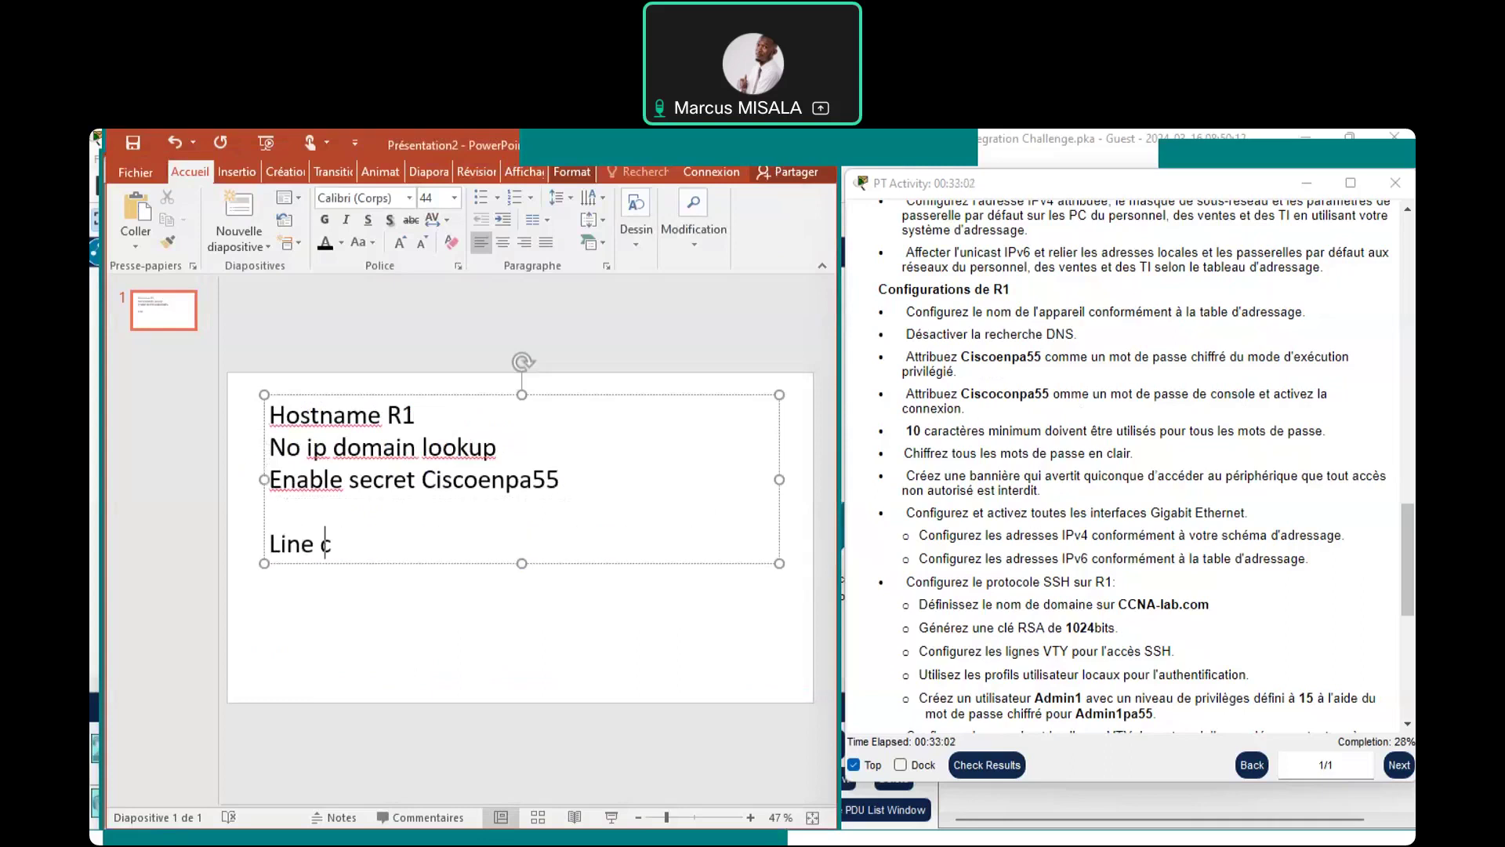
pyautogui.write('onsole 0')
pyautogui.press('Return')
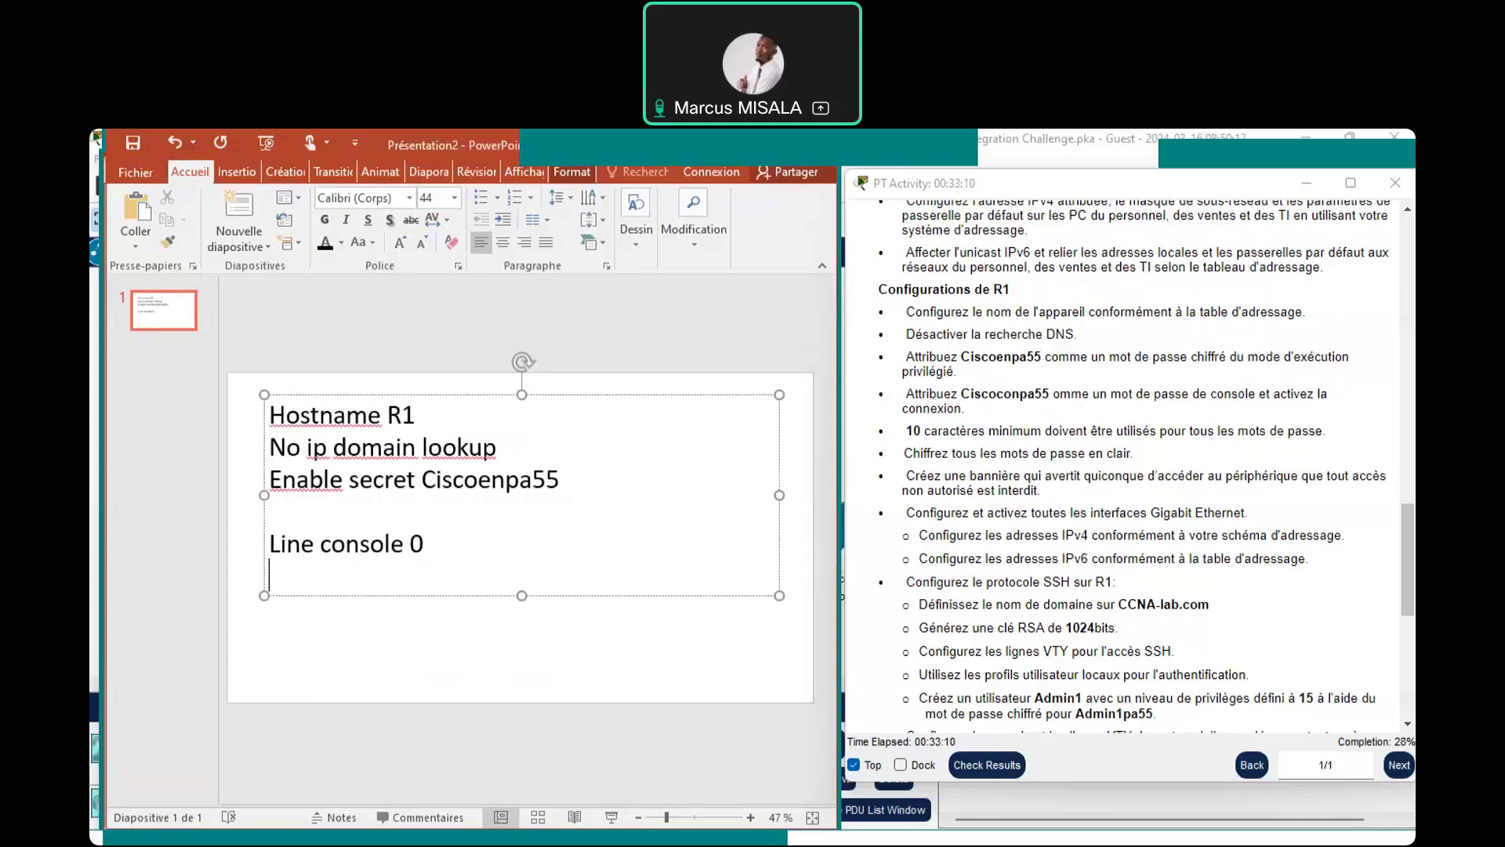
# Note the console password line and 'login' beneath line console 0, then start the command in R1's CLI
pyautogui.write('password Ci')
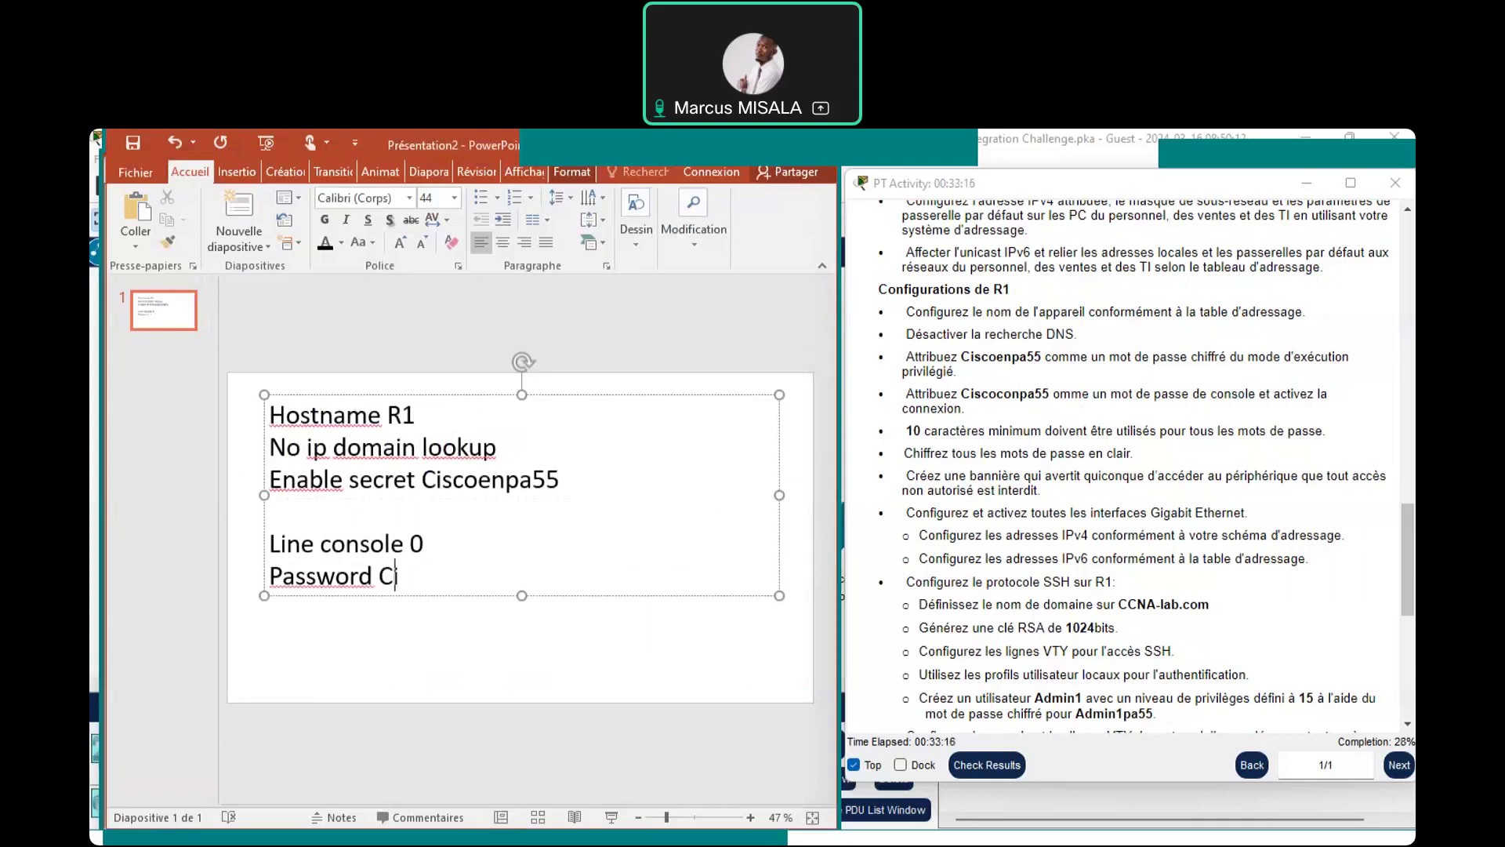
pyautogui.write('scocon')
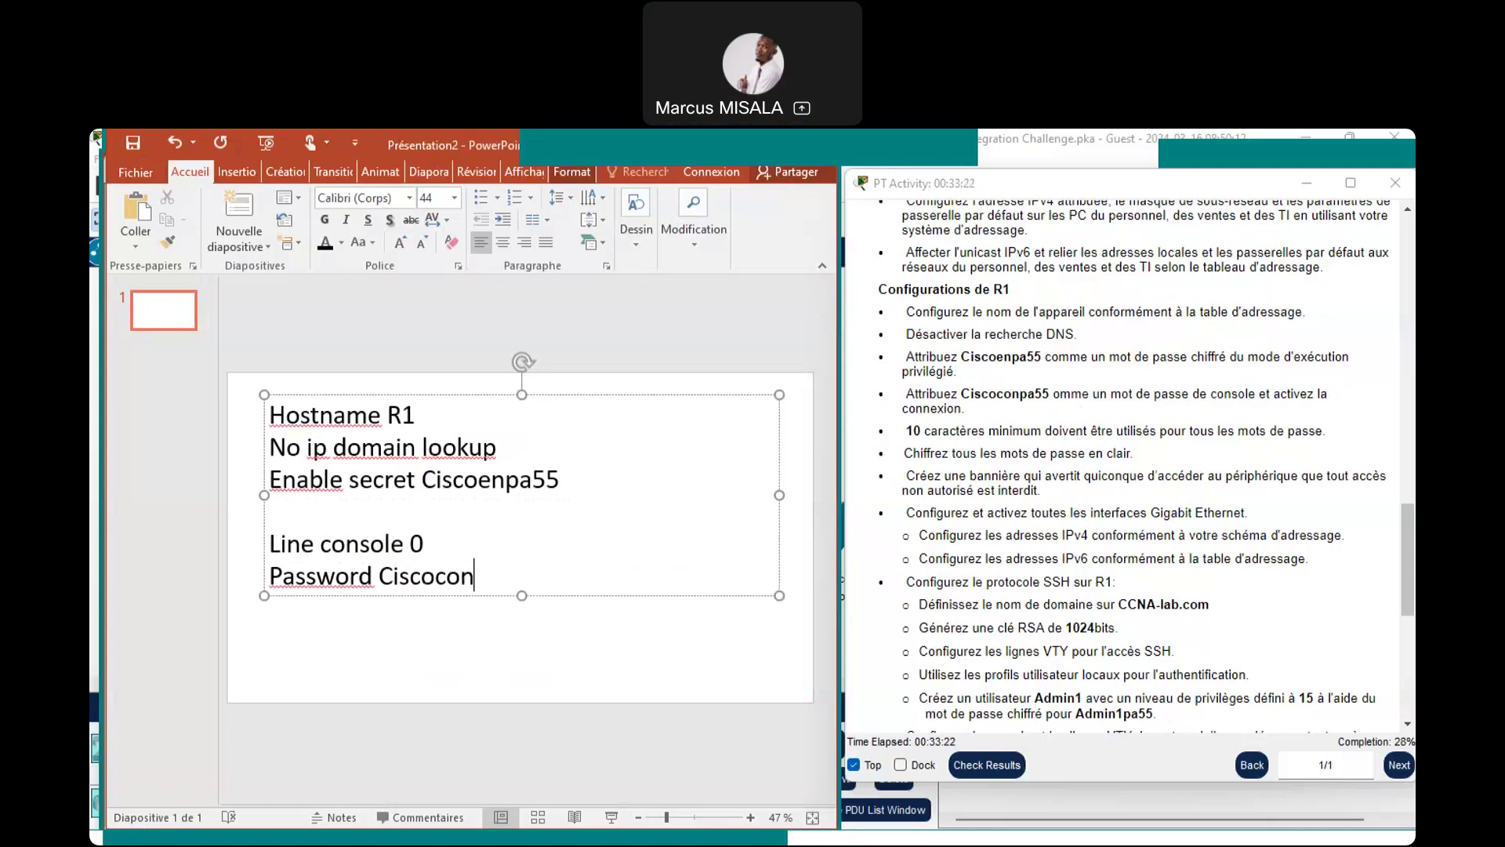
pyautogui.write('pa')
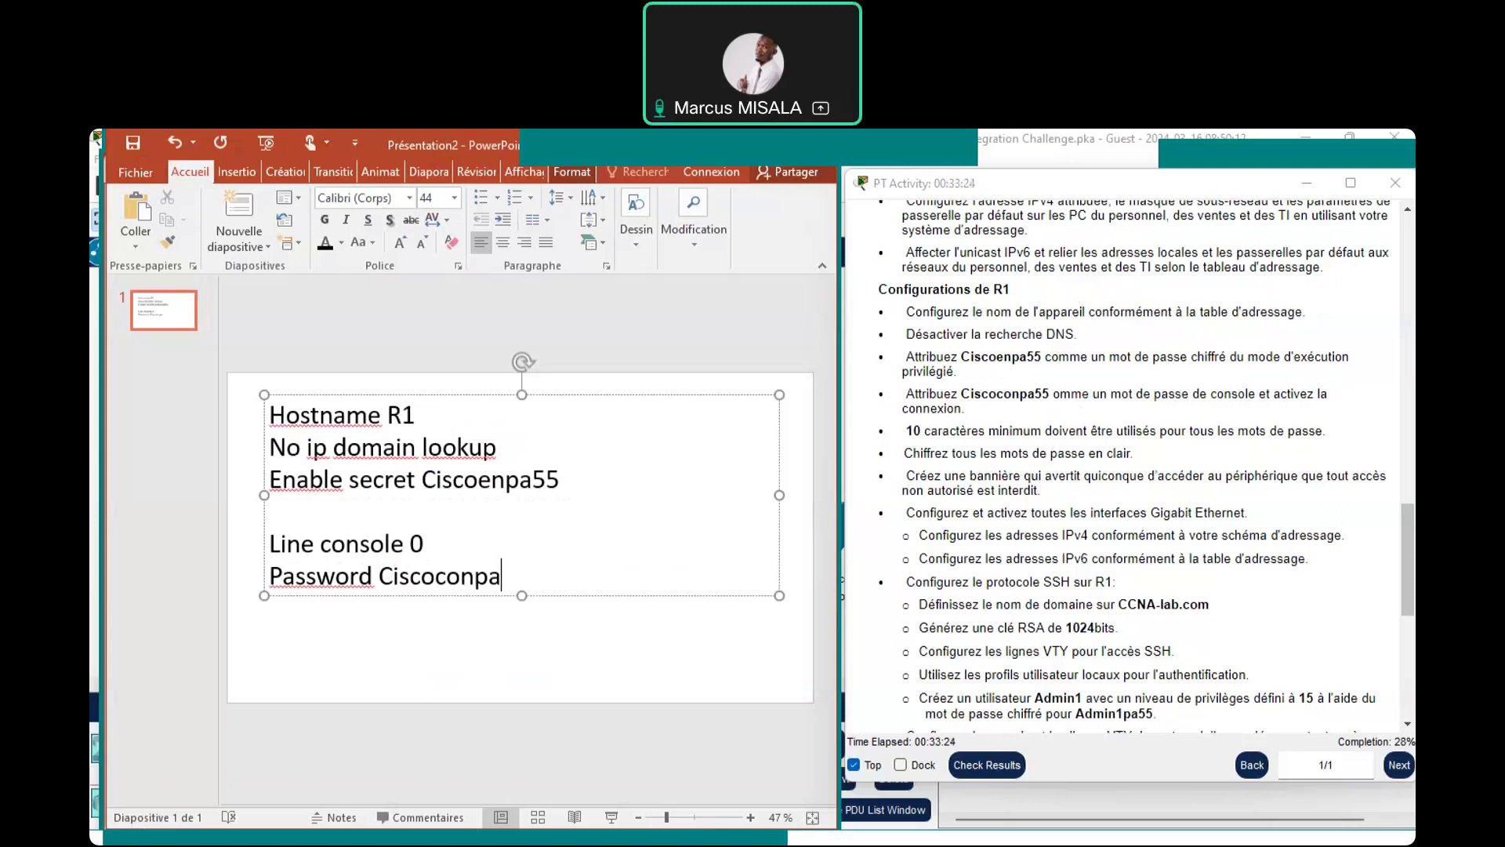
pyautogui.write('55')
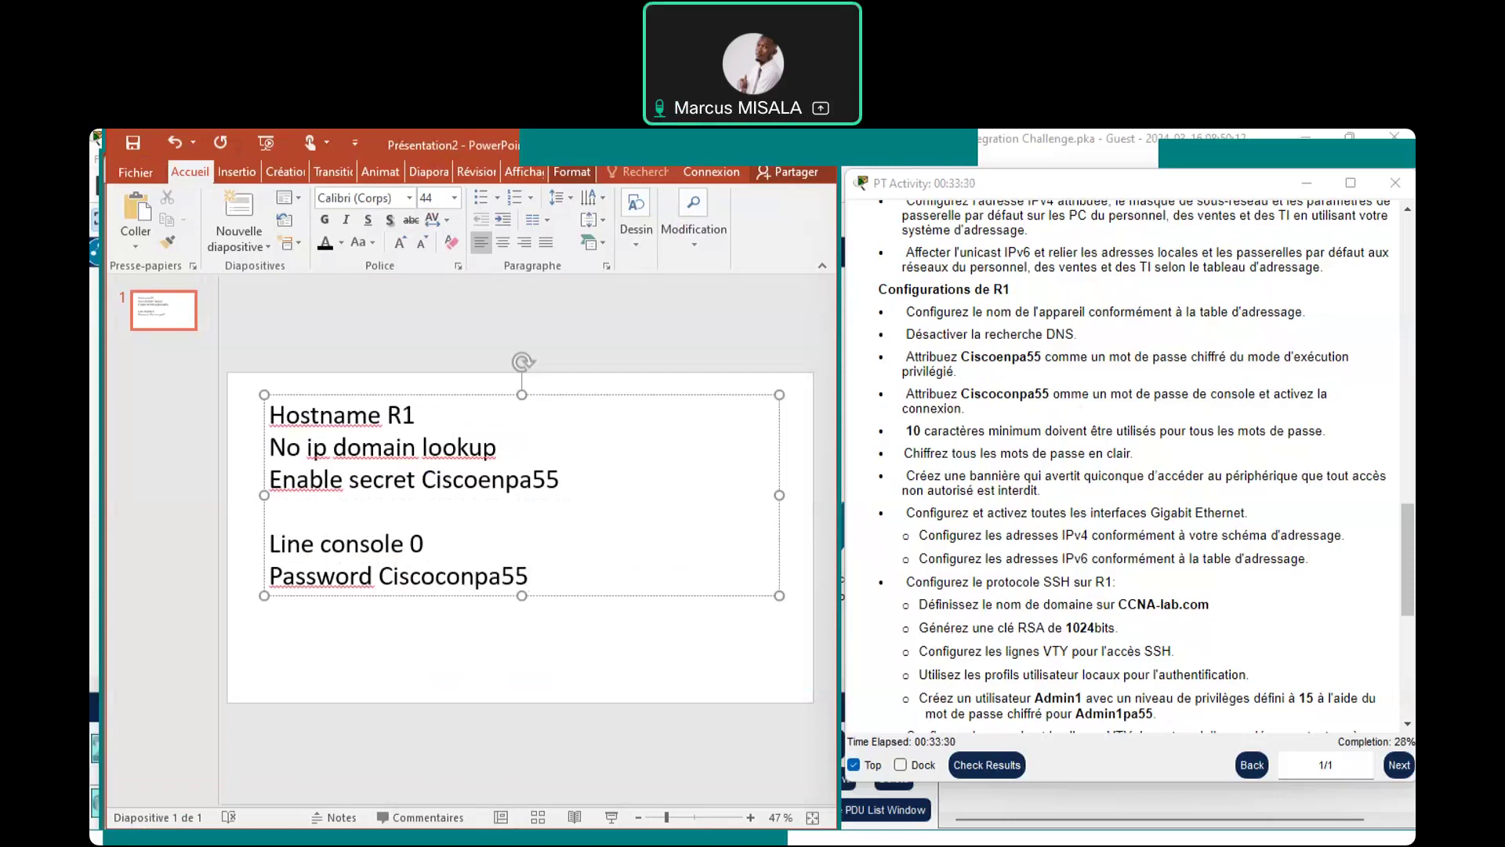
pyautogui.press('Return')
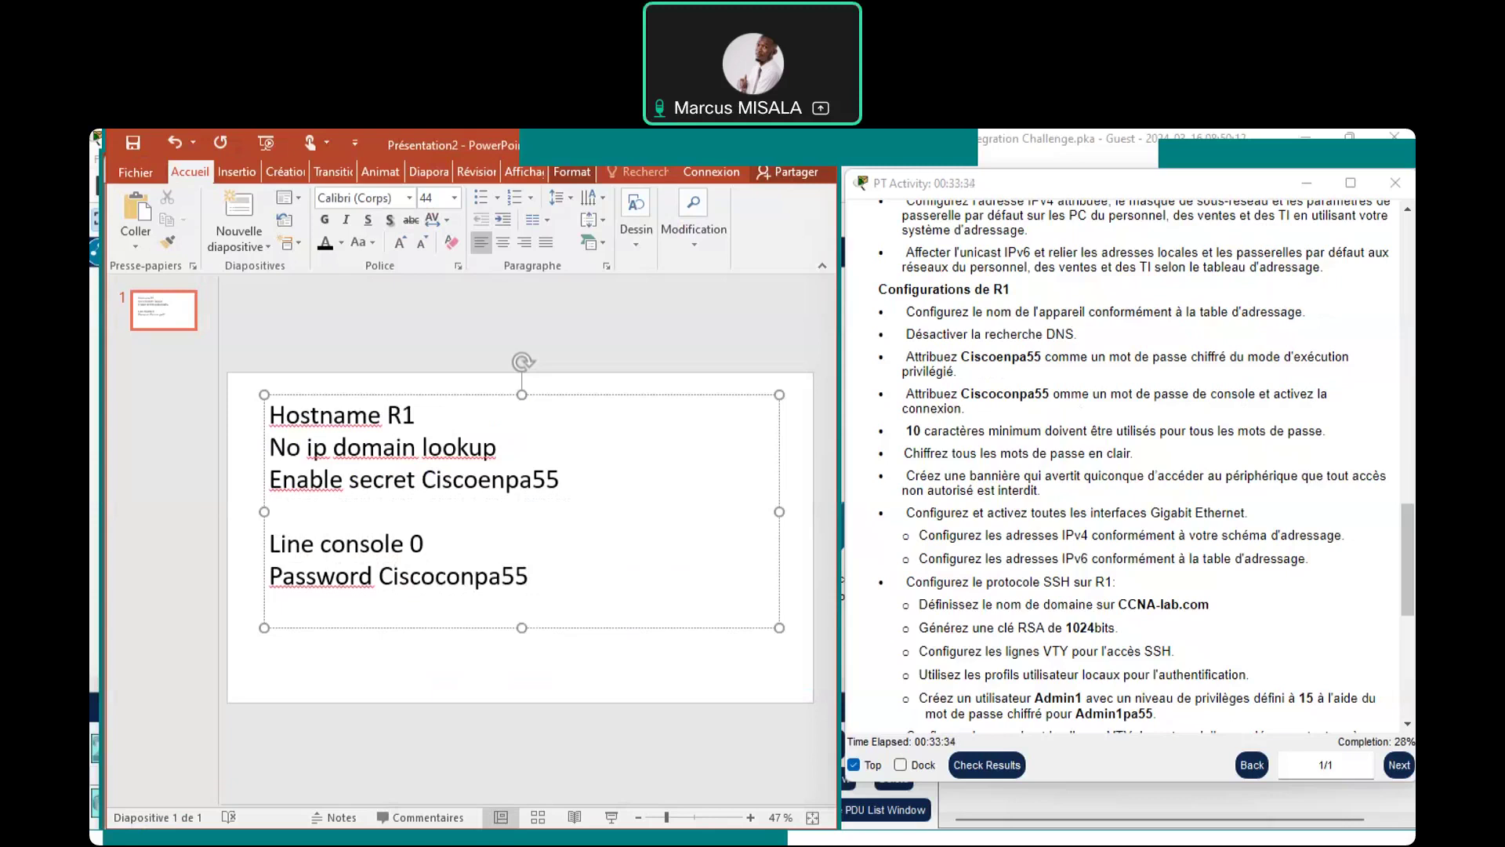
pyautogui.write('login')
pyautogui.press('Return')
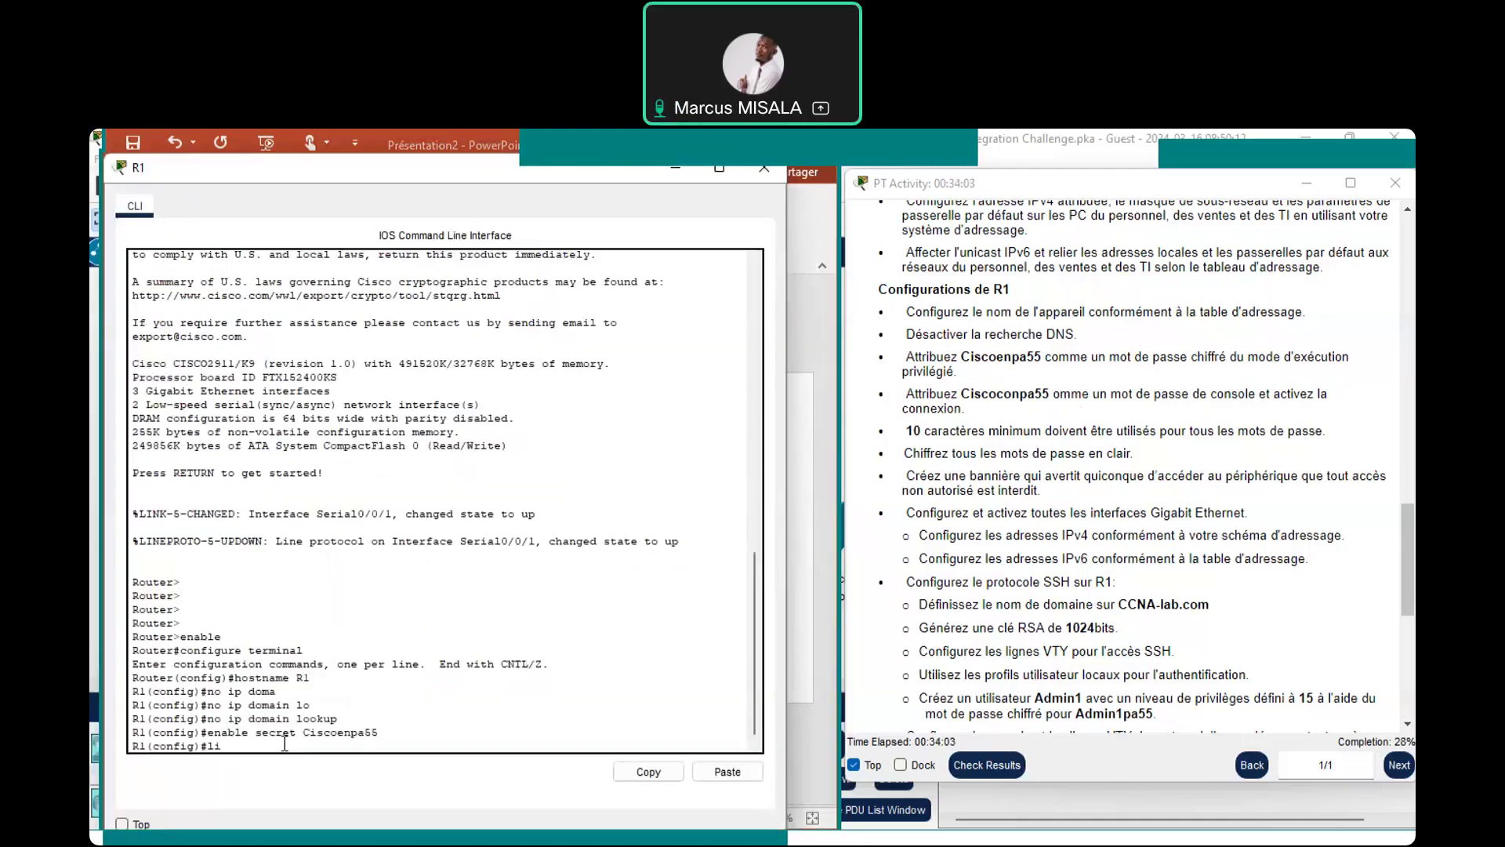
pyautogui.write('ne console 0')
# On R1, enter line console 0, set the console password and enable login, then return to PowerPoint
pyautogui.press('Return')
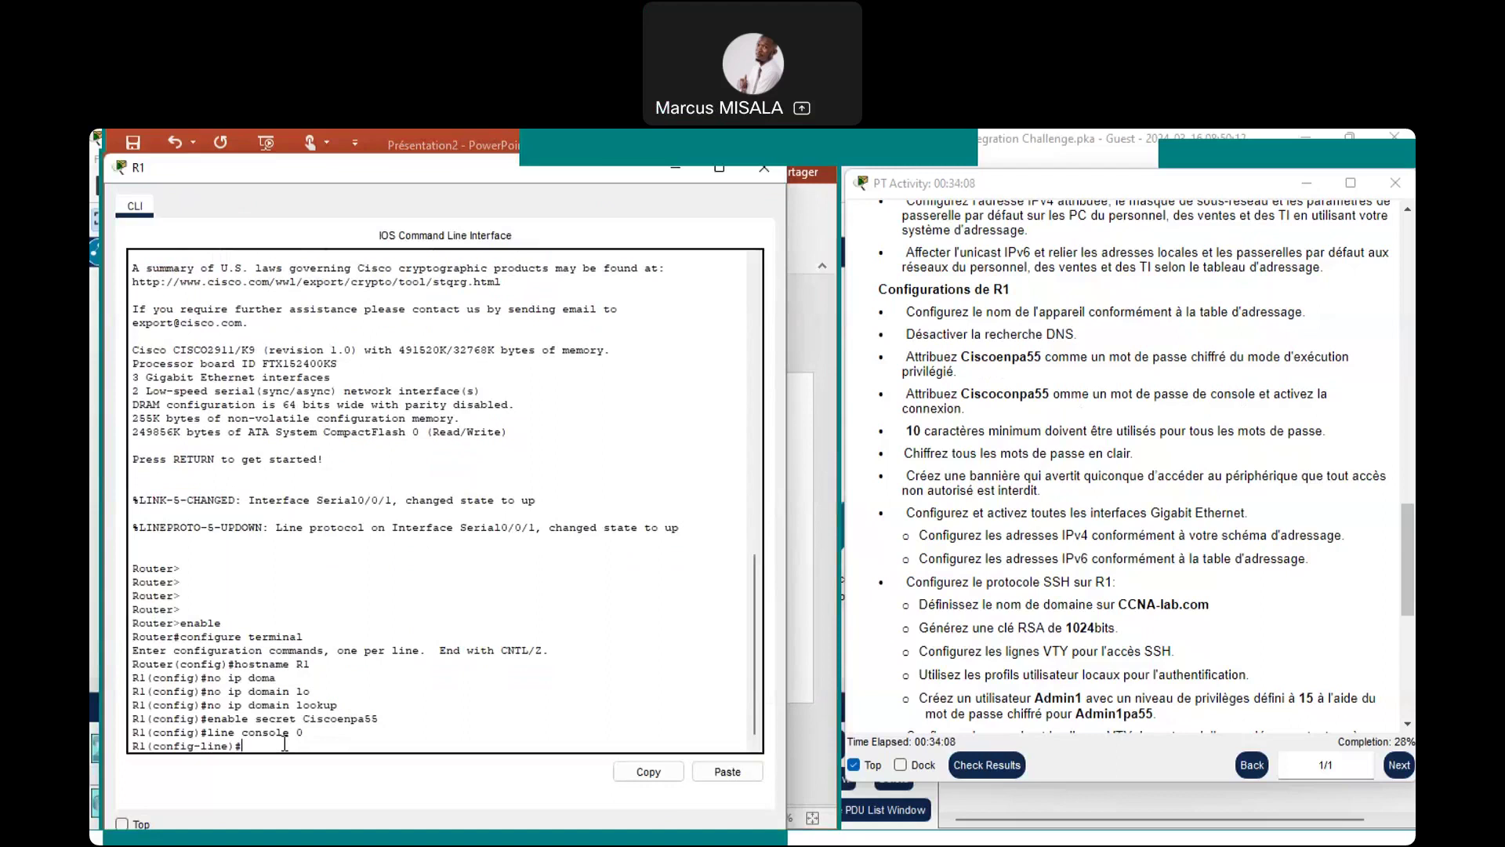
pyautogui.write('password Cisco')
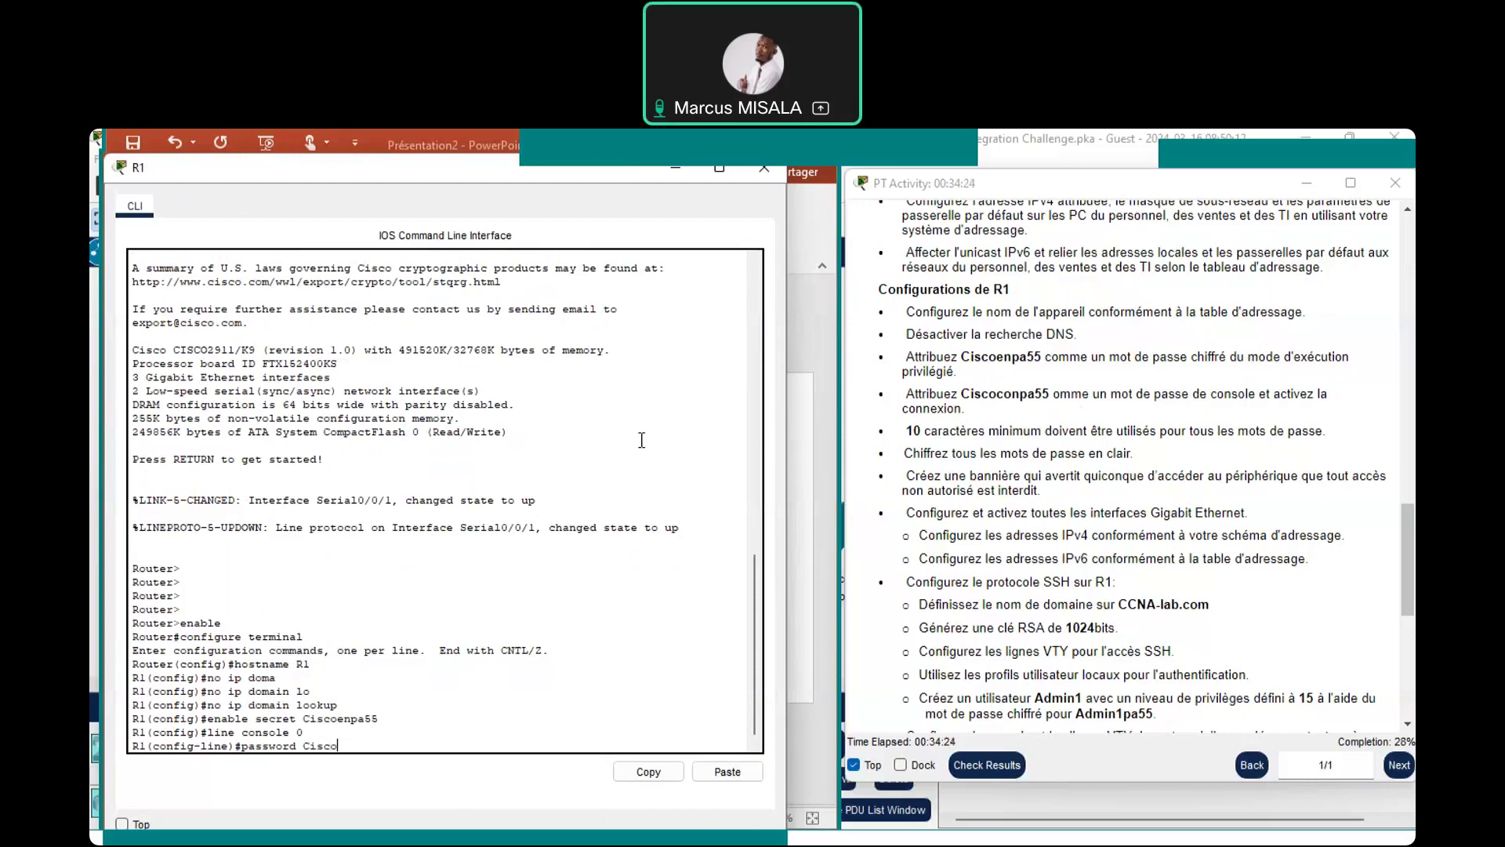
pyautogui.write('conpa55')
pyautogui.press('Return')
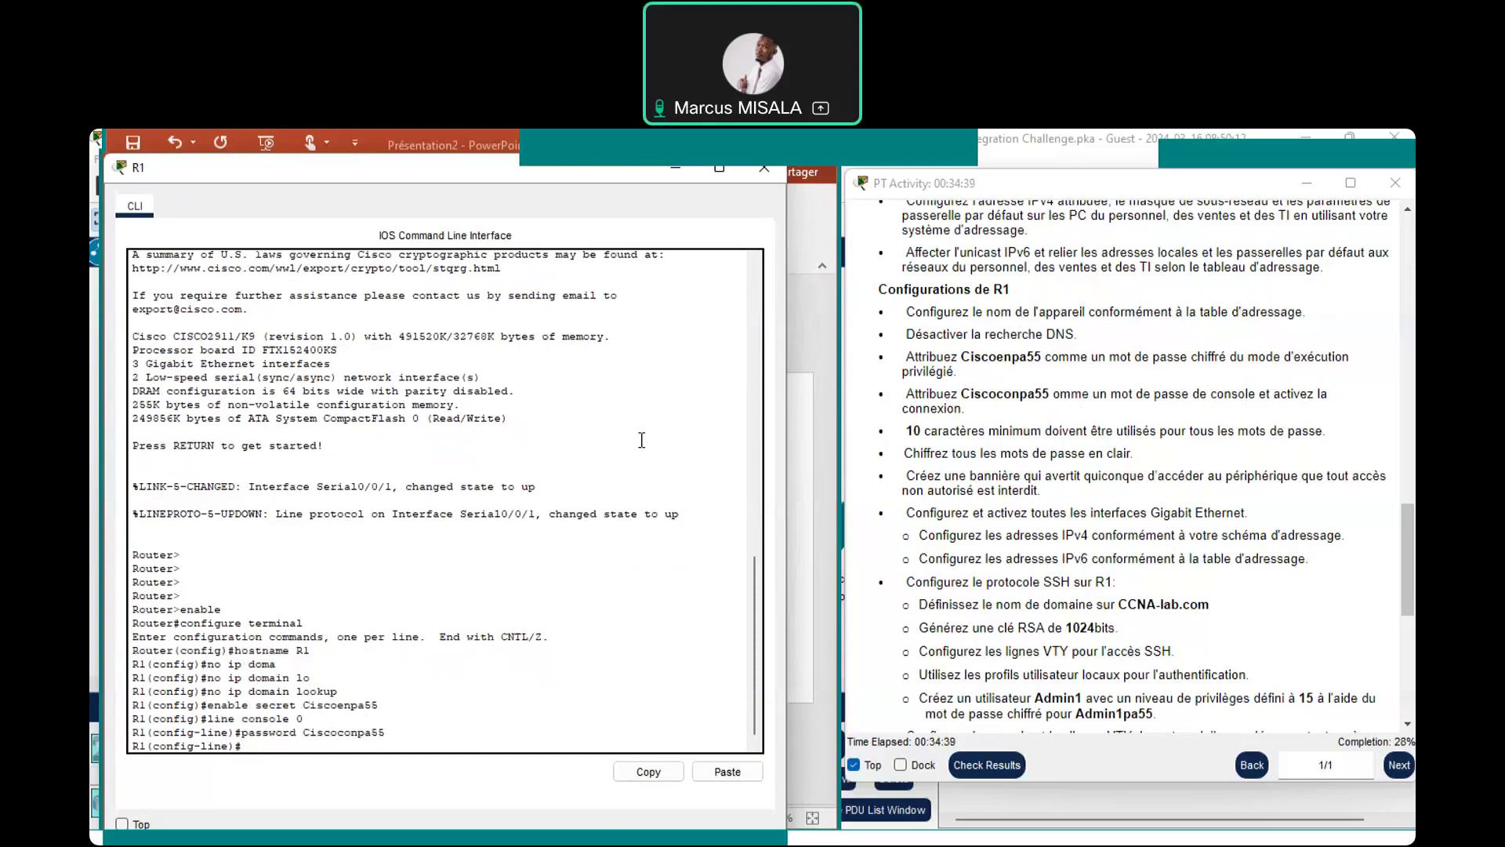
pyautogui.write('login')
pyautogui.press('Return')
pyautogui.press('Return')
pyautogui.press('Return')
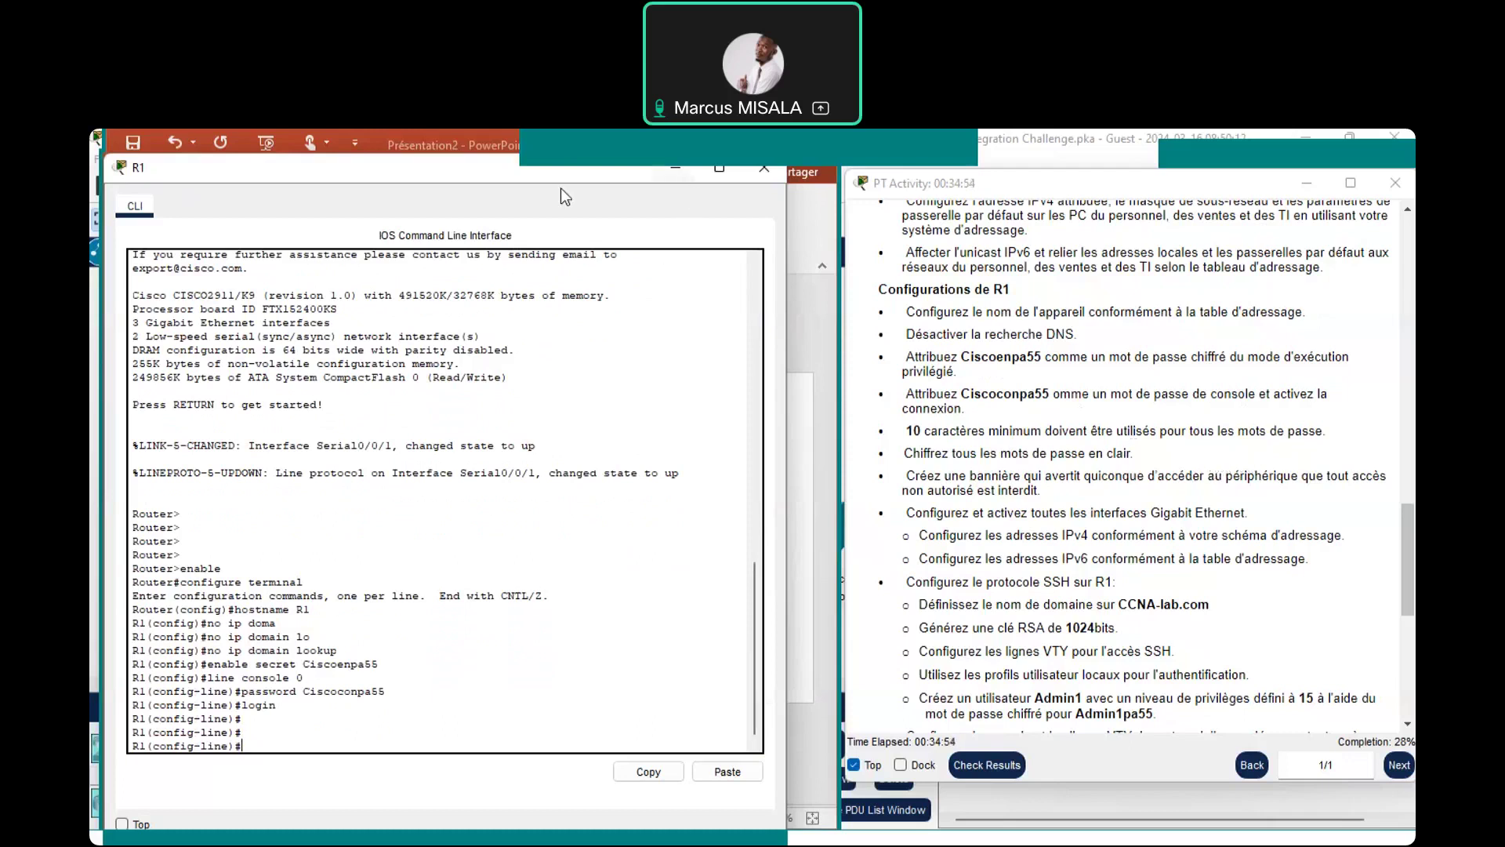
pyautogui.click(369, 135)
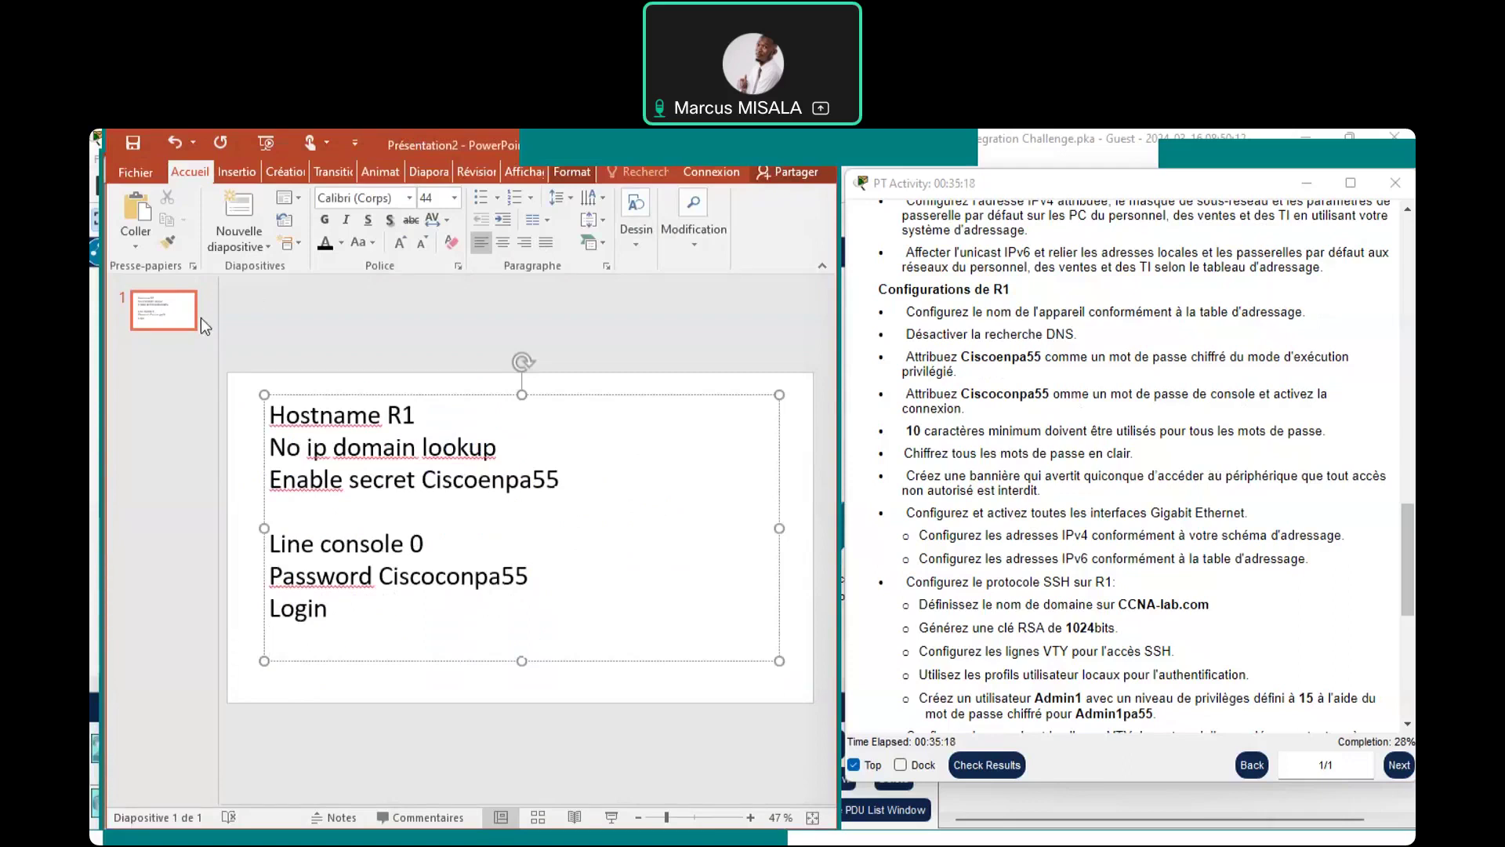
# Insert a new slide after slide 1 and delete its title placeholder
pyautogui.rightClick(156, 297)
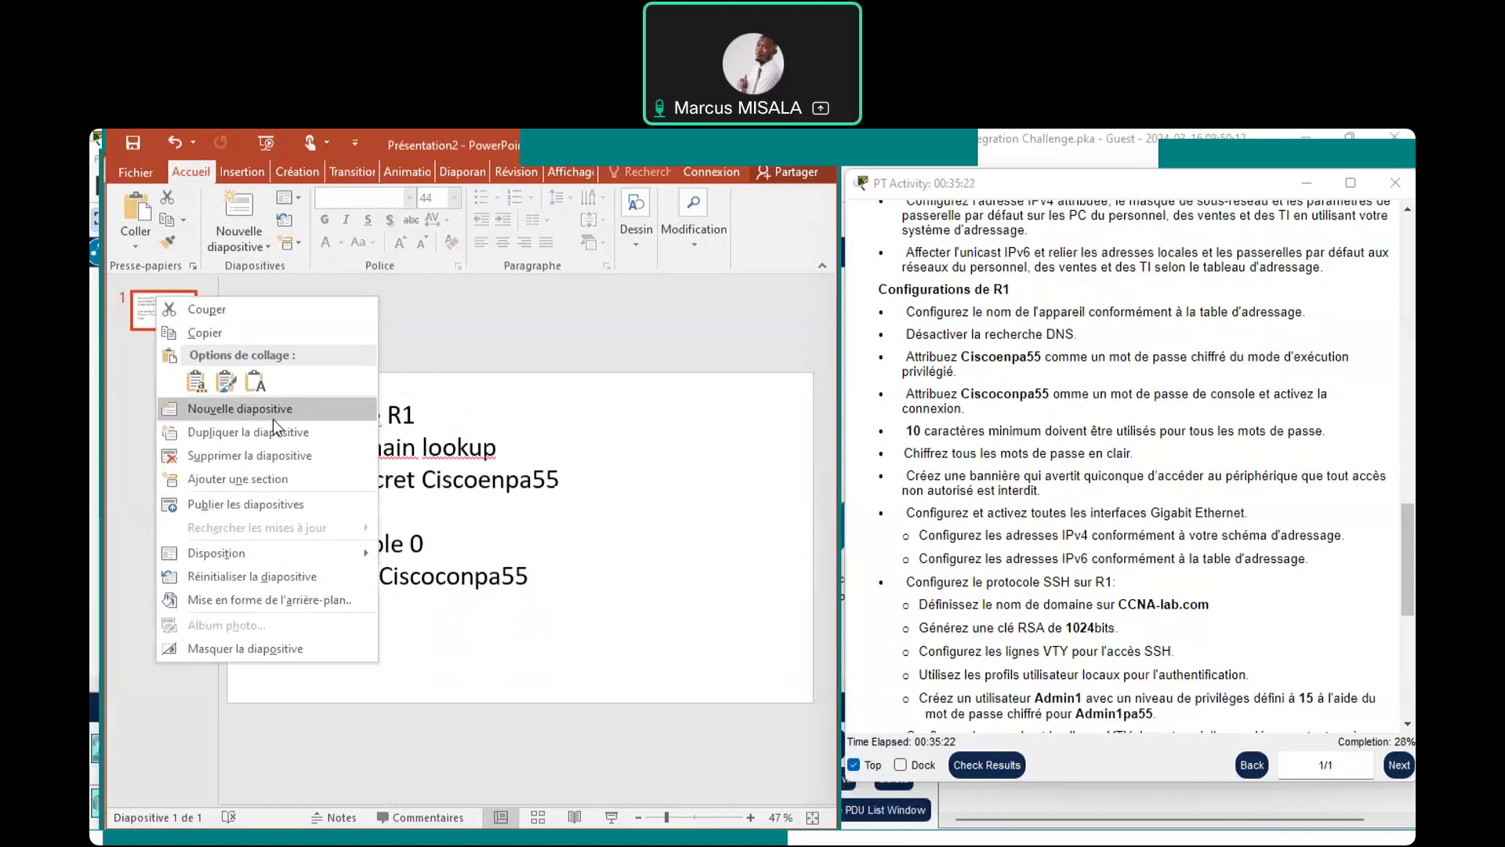
pyautogui.click(273, 414)
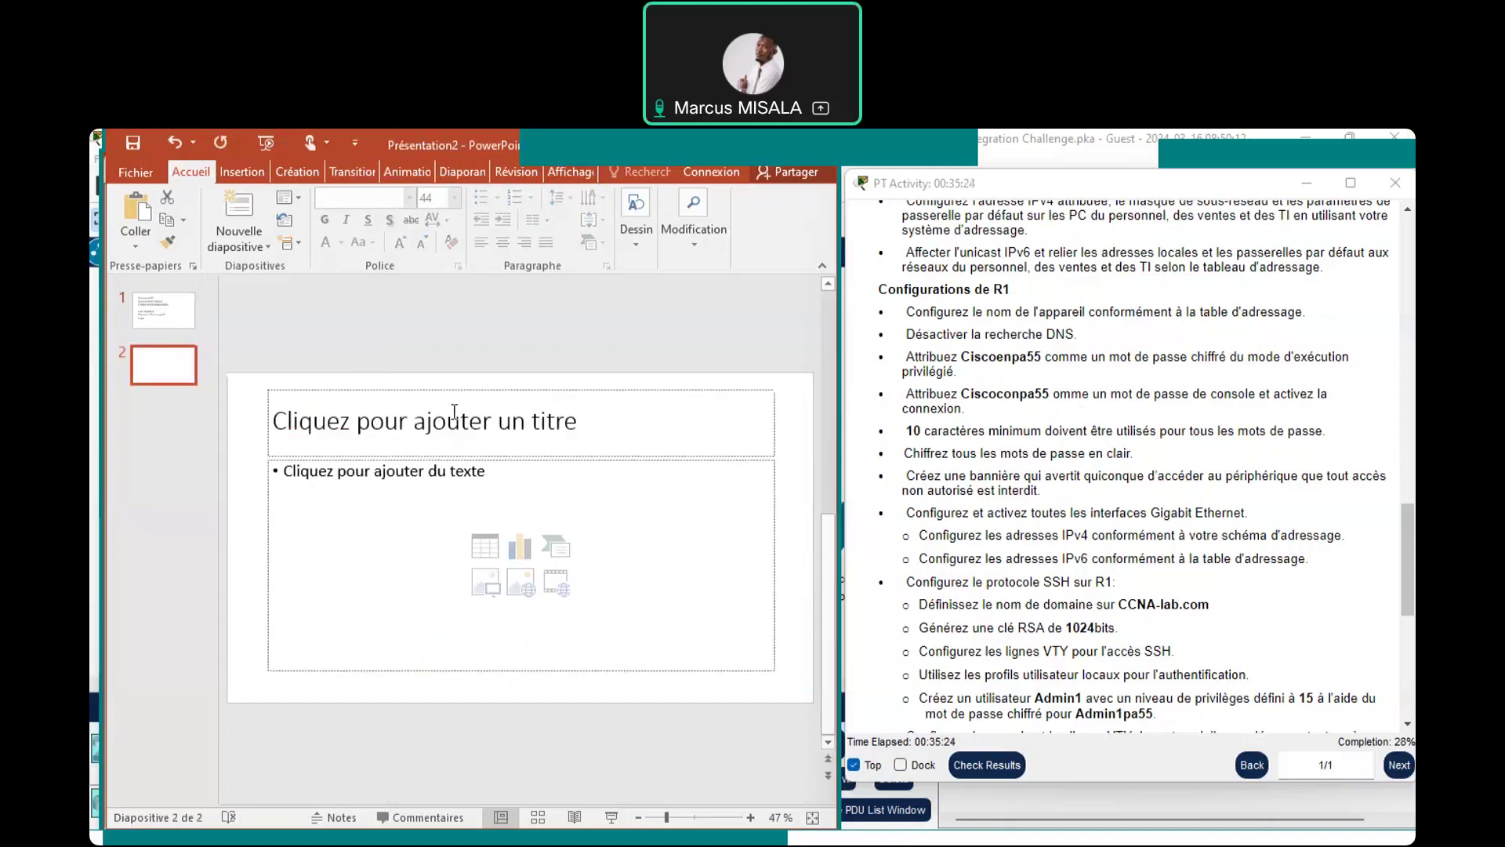
pyautogui.click(458, 386)
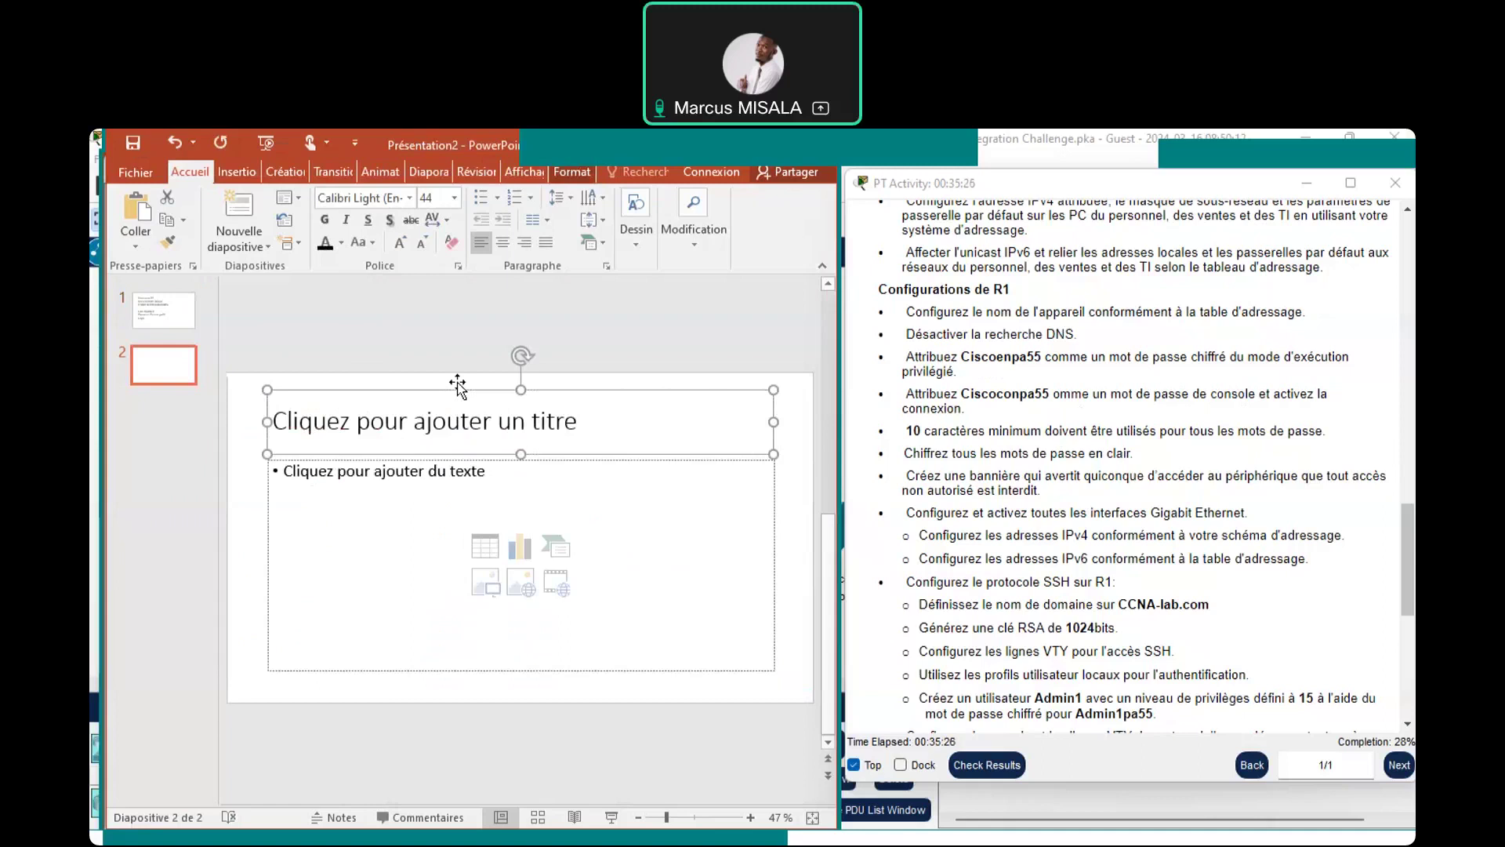
pyautogui.press('Delete')
# Move the body text box up, set its font size to 48, and place the cursor inside
pyautogui.click(454, 478)
pyautogui.click(266, 446)
pyautogui.moveTo(265, 441); pyautogui.dragTo(264, 417)
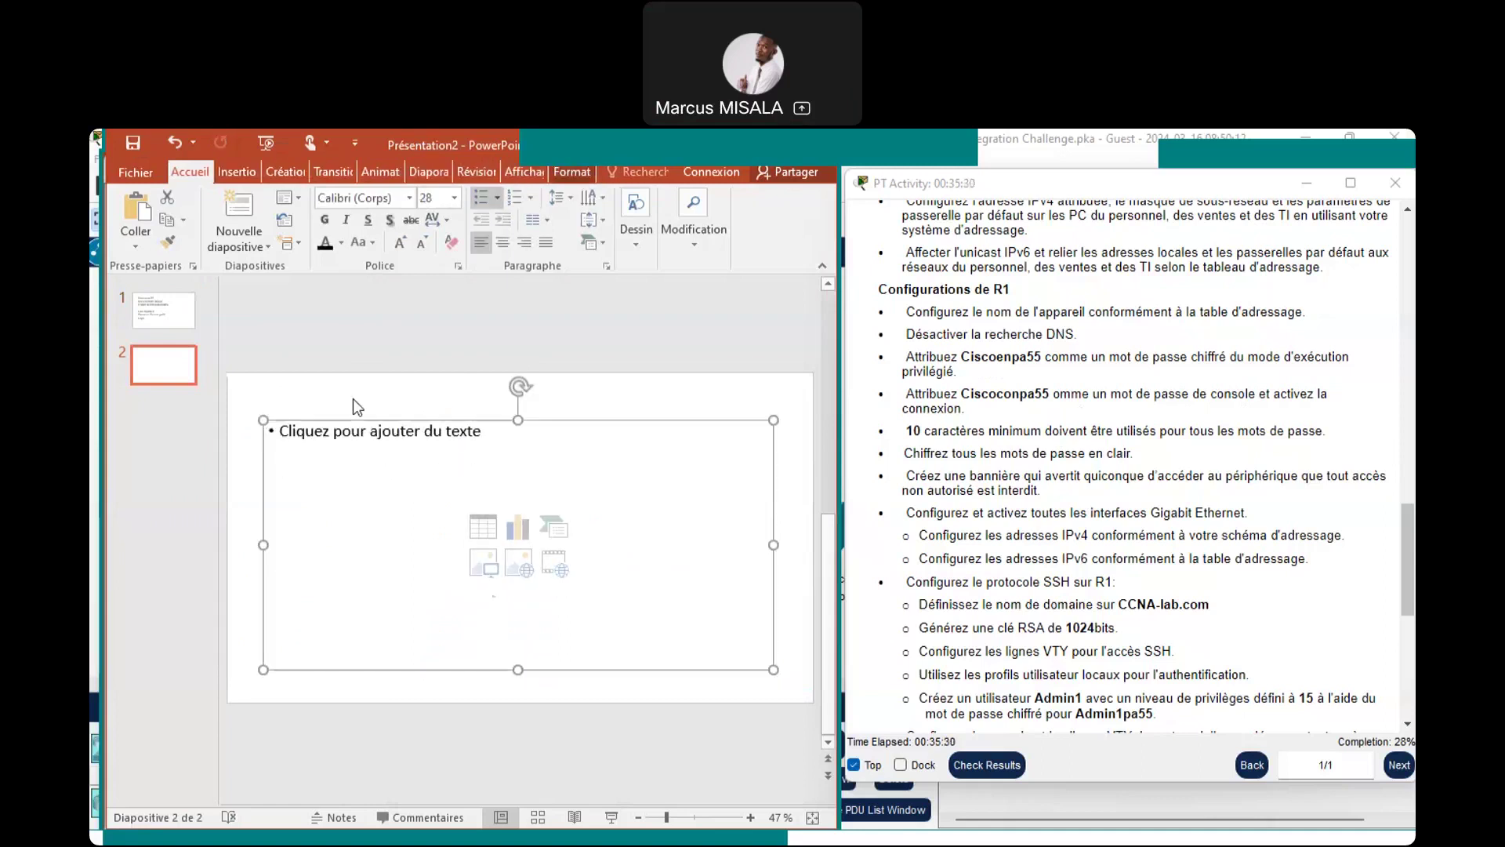
pyautogui.click(457, 200)
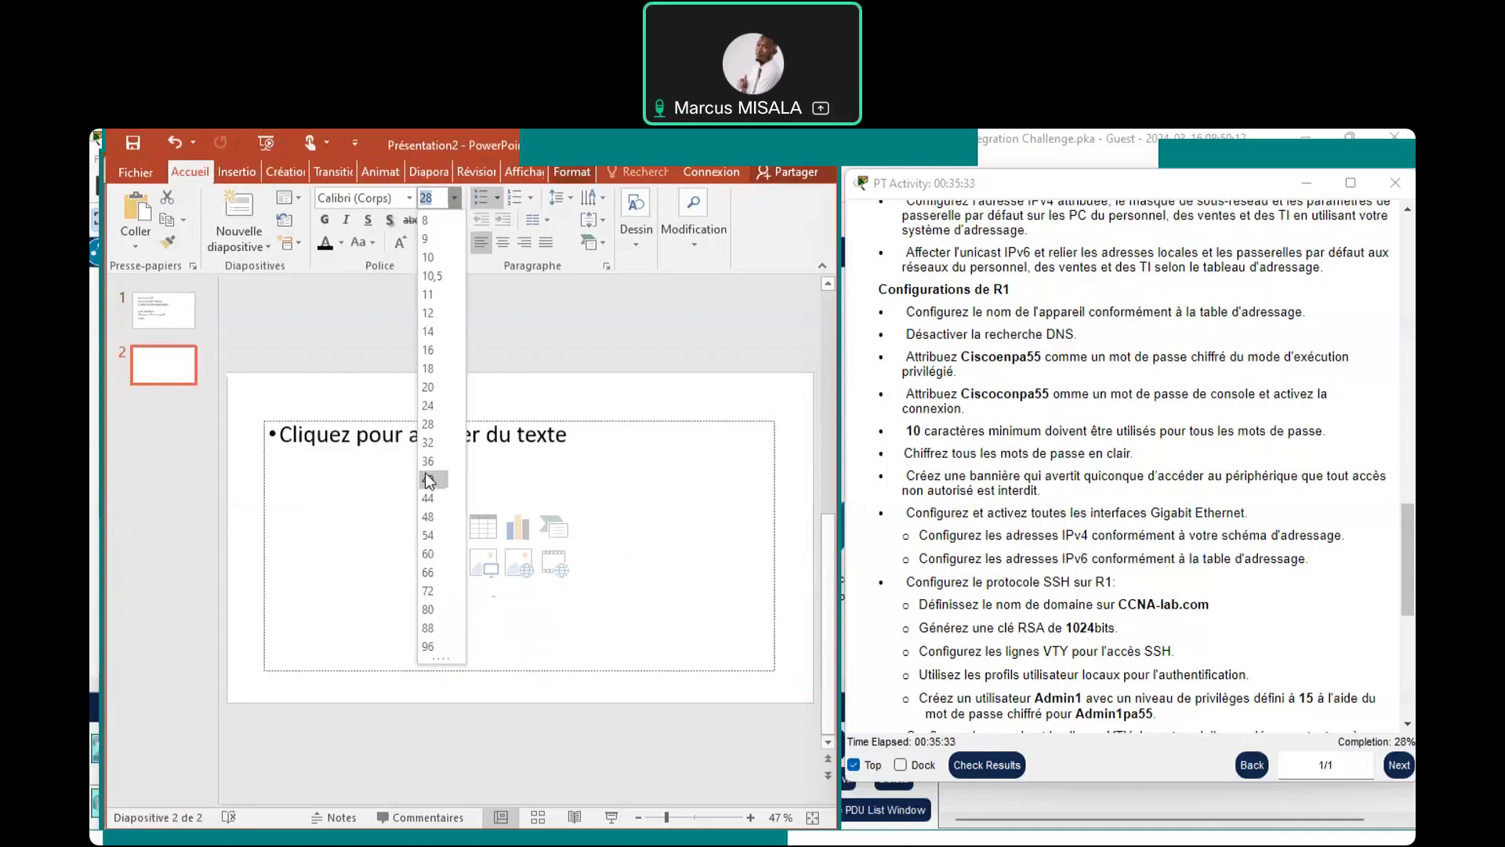
pyautogui.click(430, 516)
pyautogui.click(667, 450)
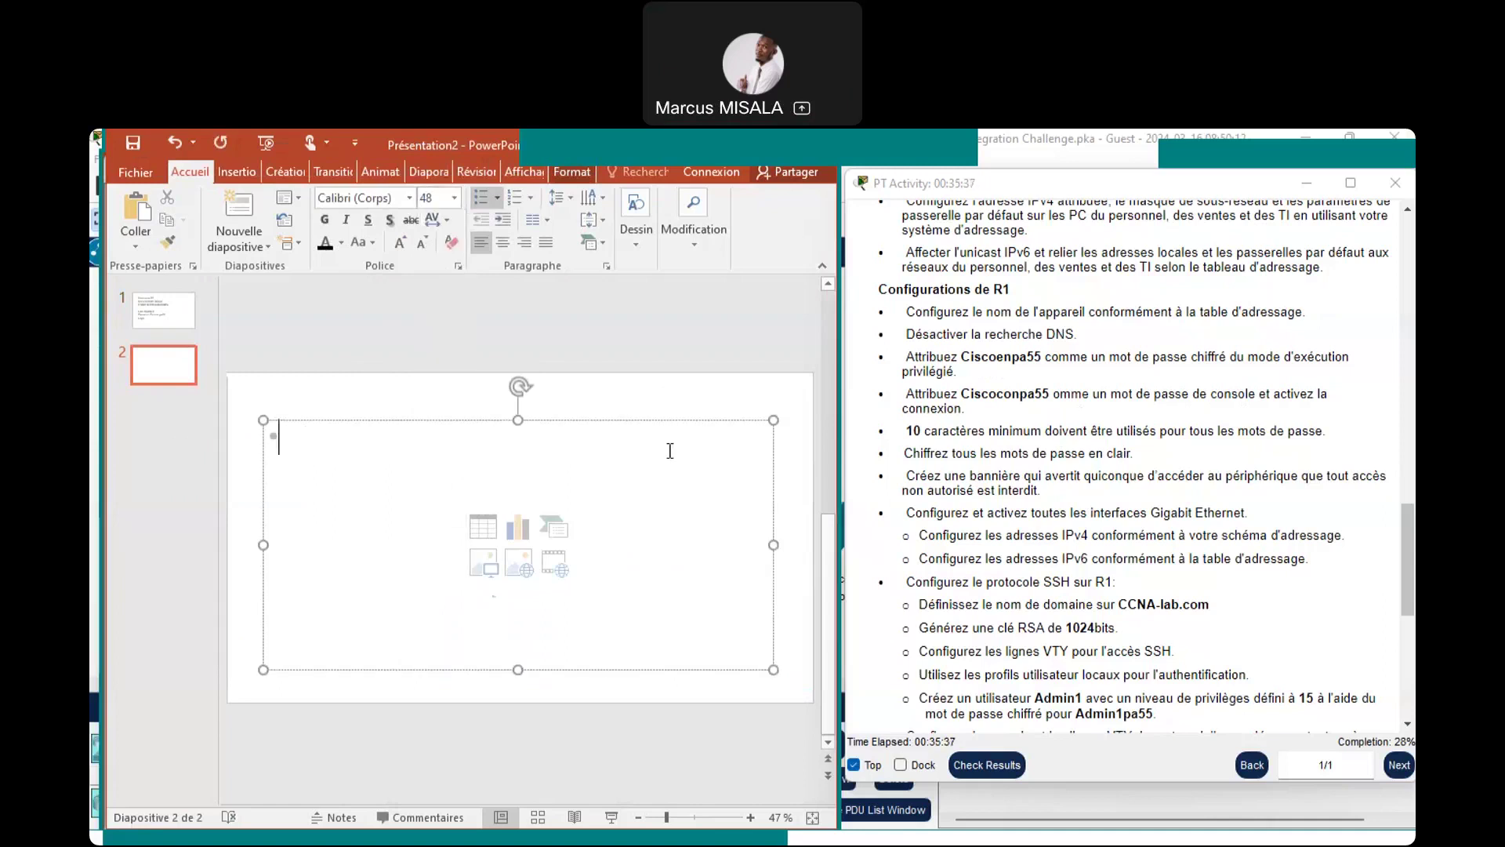
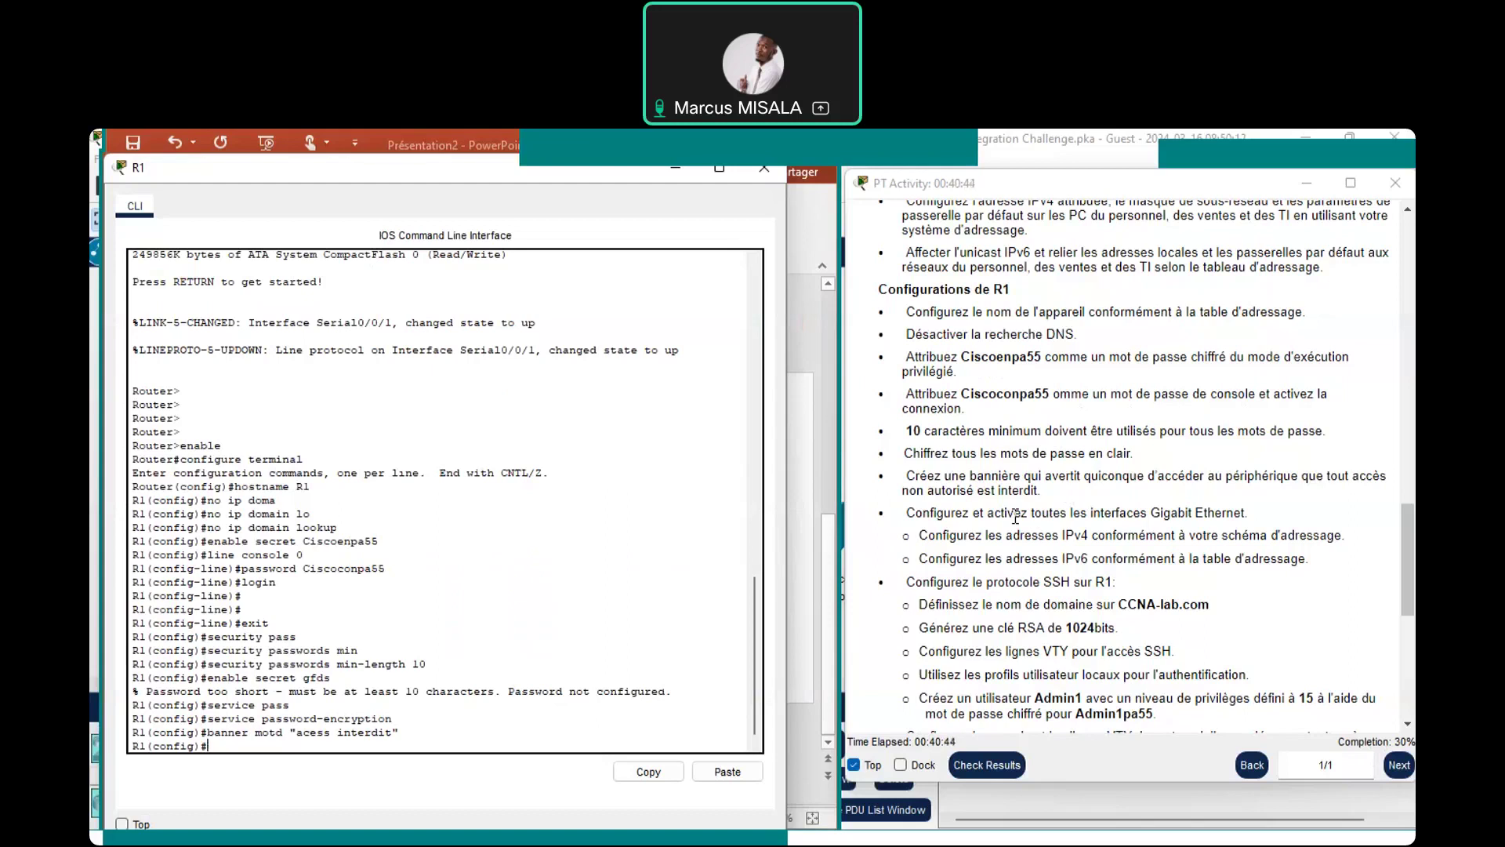
# Return to PowerPoint slide 2 and start a new bullet line below the banner command
pyautogui.click(828, 530)
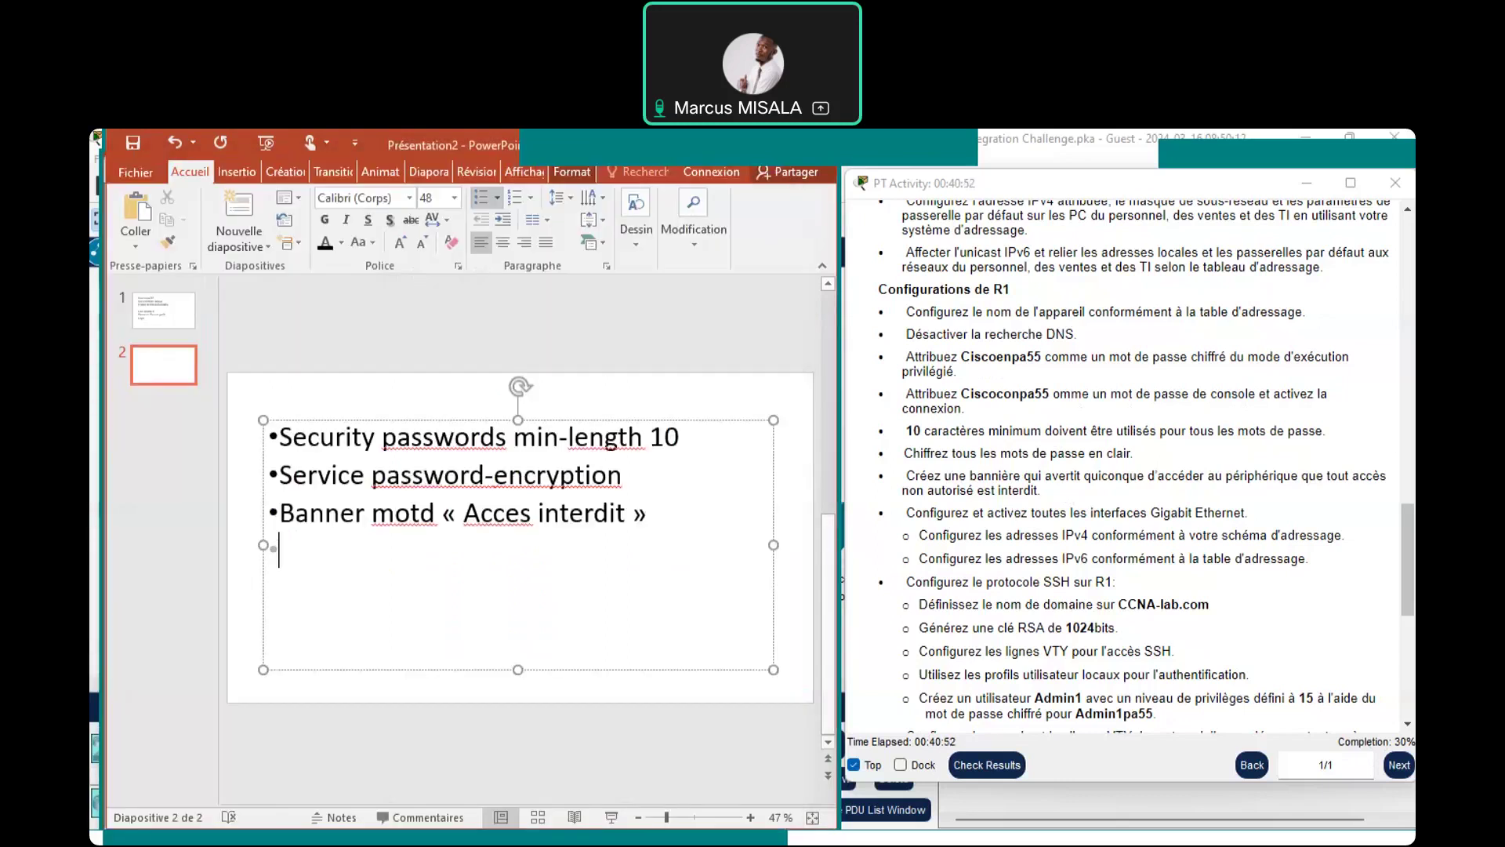
pyautogui.press('Return')
# Type 'ipv6 unicast-routing' as the new bullet on slide 2
pyautogui.write('ipv')
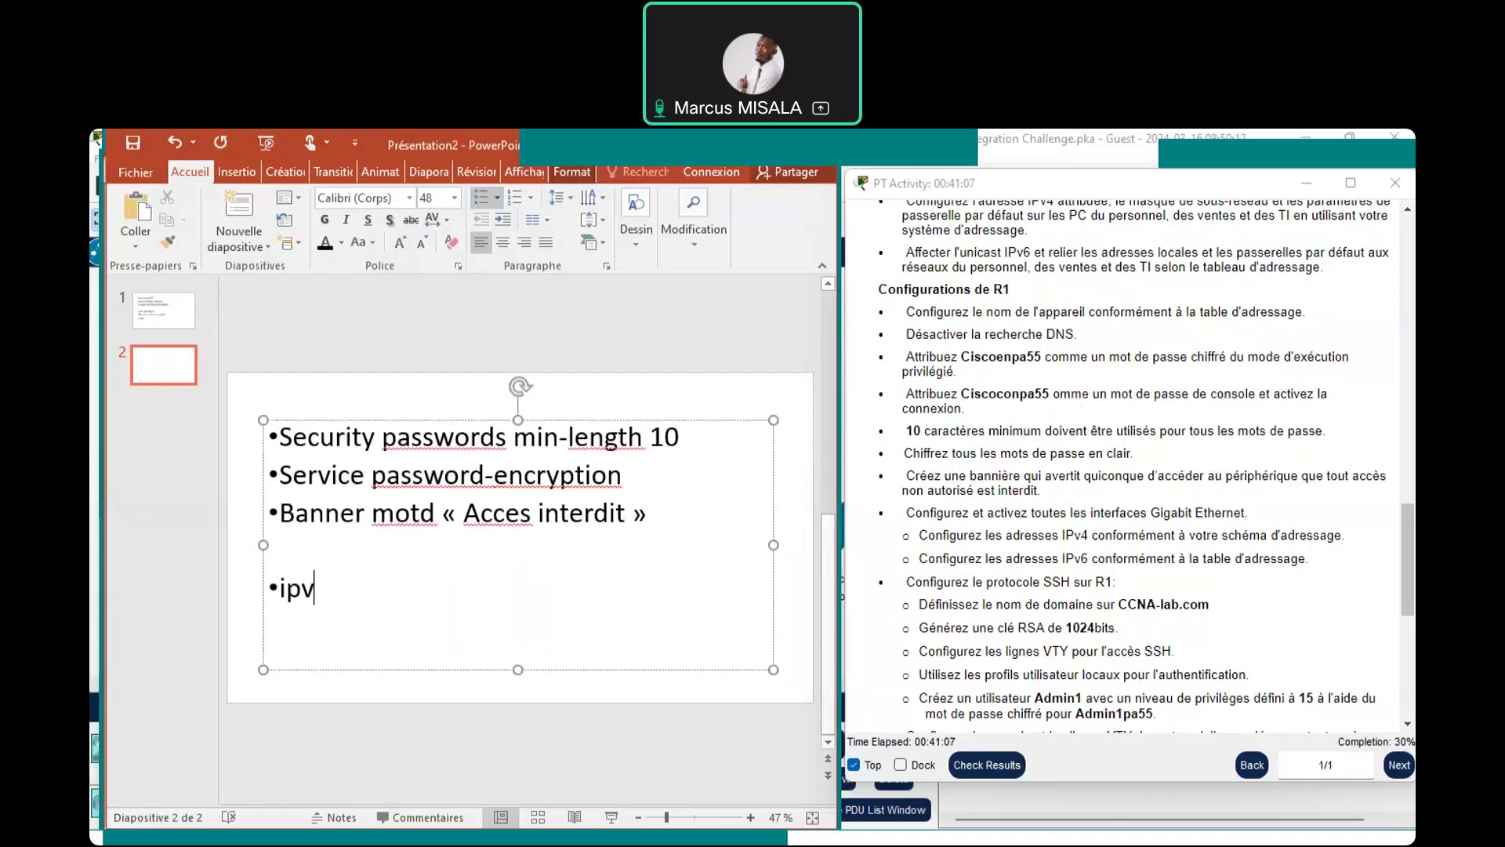
pyautogui.write('6 un')
pyautogui.write('icast')
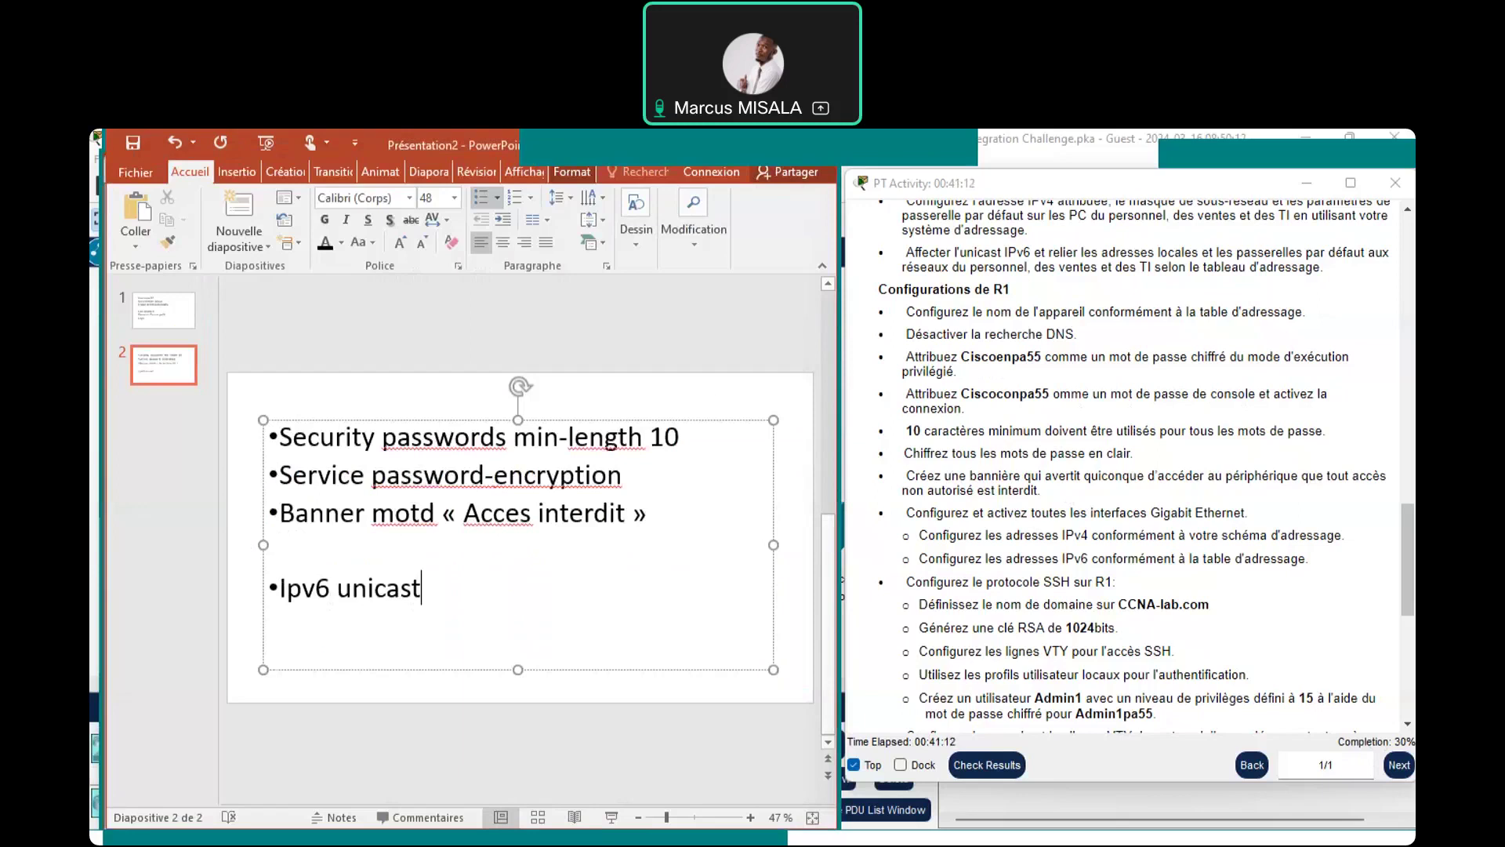
pyautogui.write('-routing')
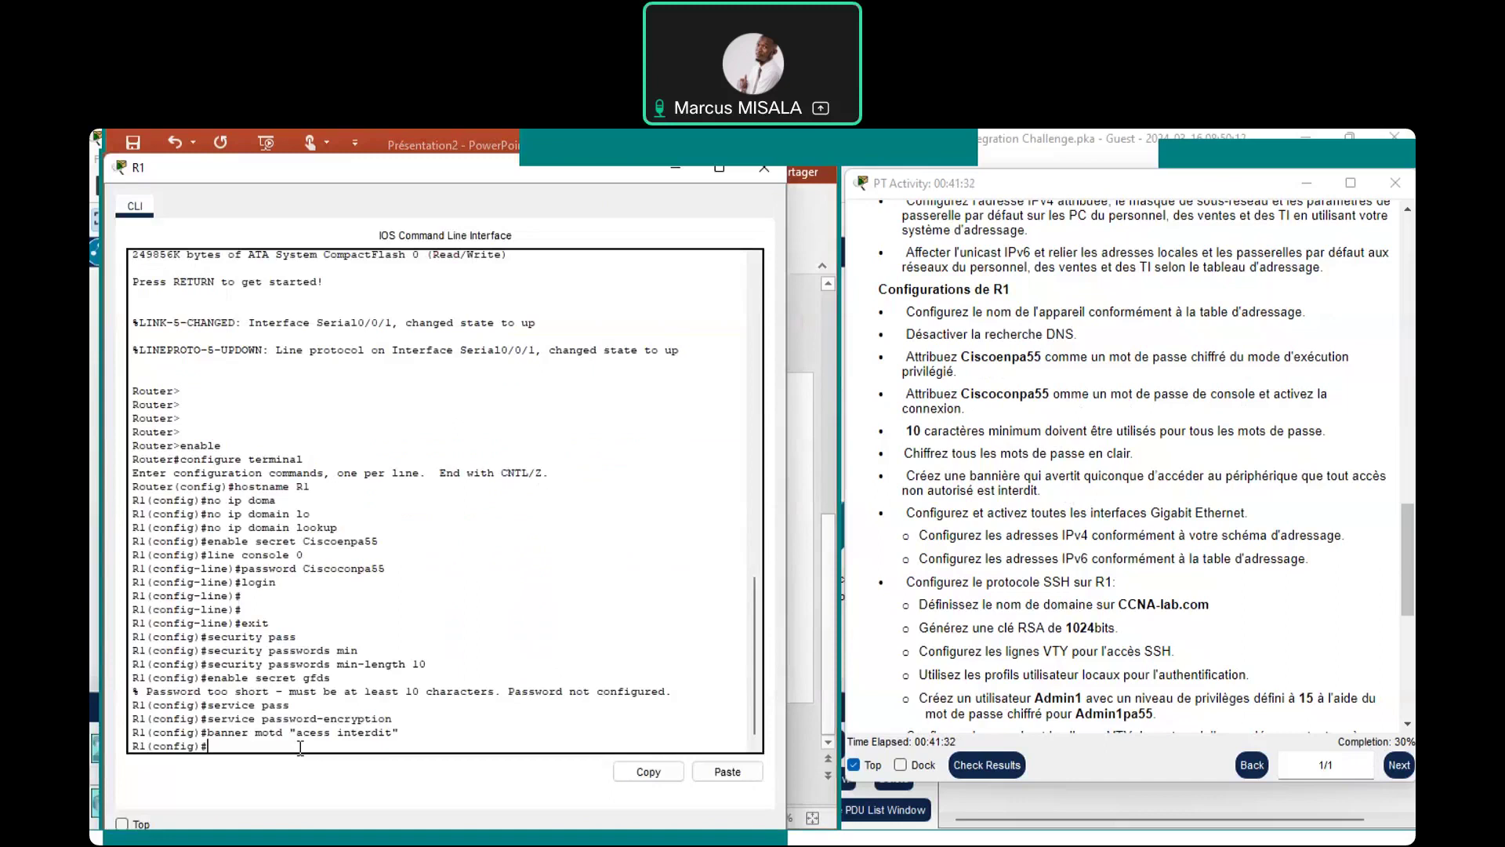
# Run ipv6 unicast-routing at R1's global configuration prompt, using Tab to complete it
pyautogui.write('ipv6 uni')
pyautogui.press('Tab')
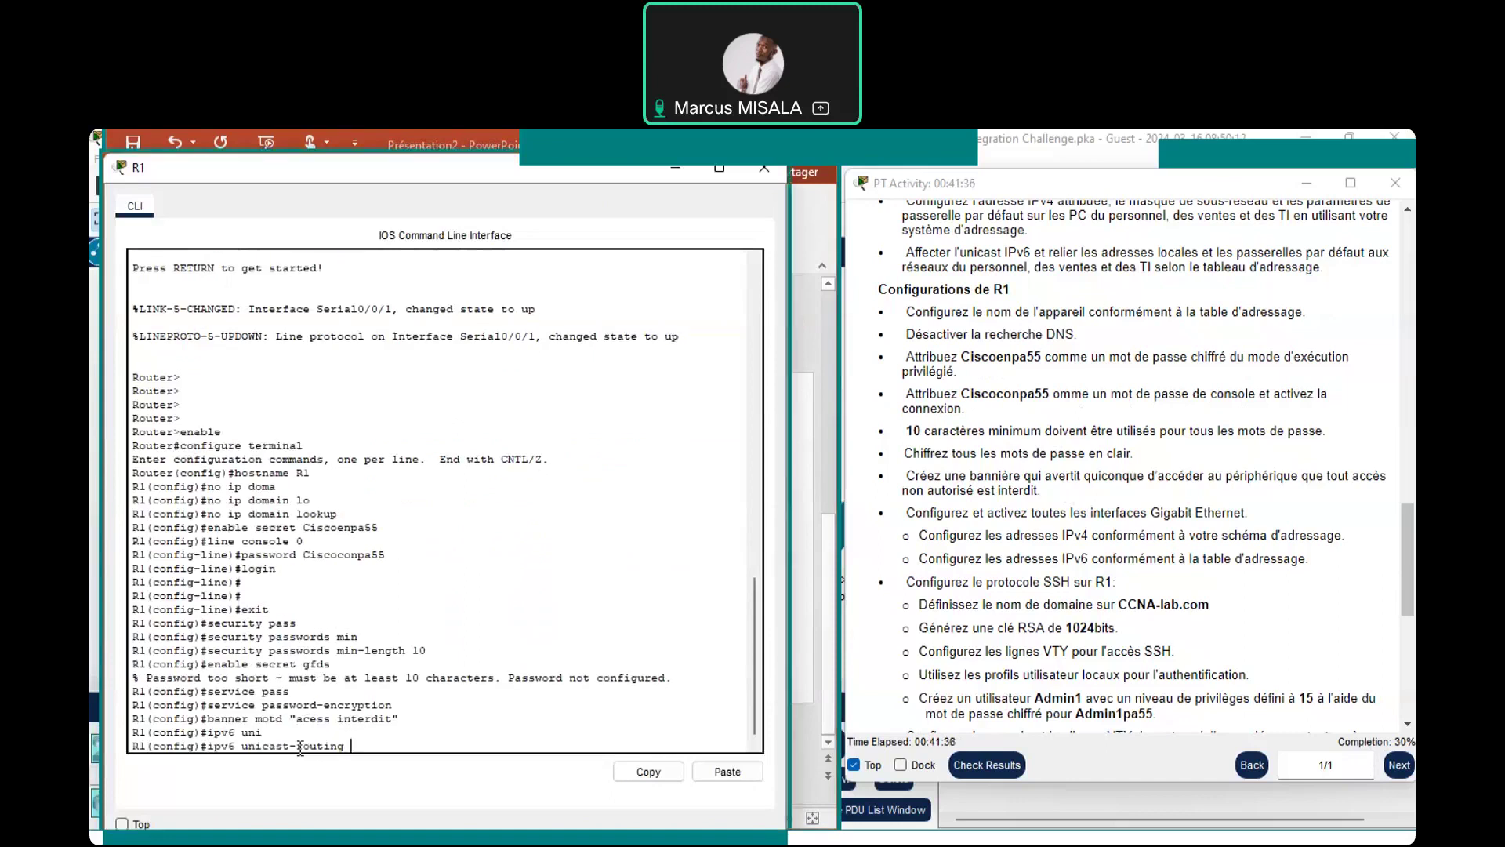
pyautogui.press('Return')
pyautogui.press('Return')
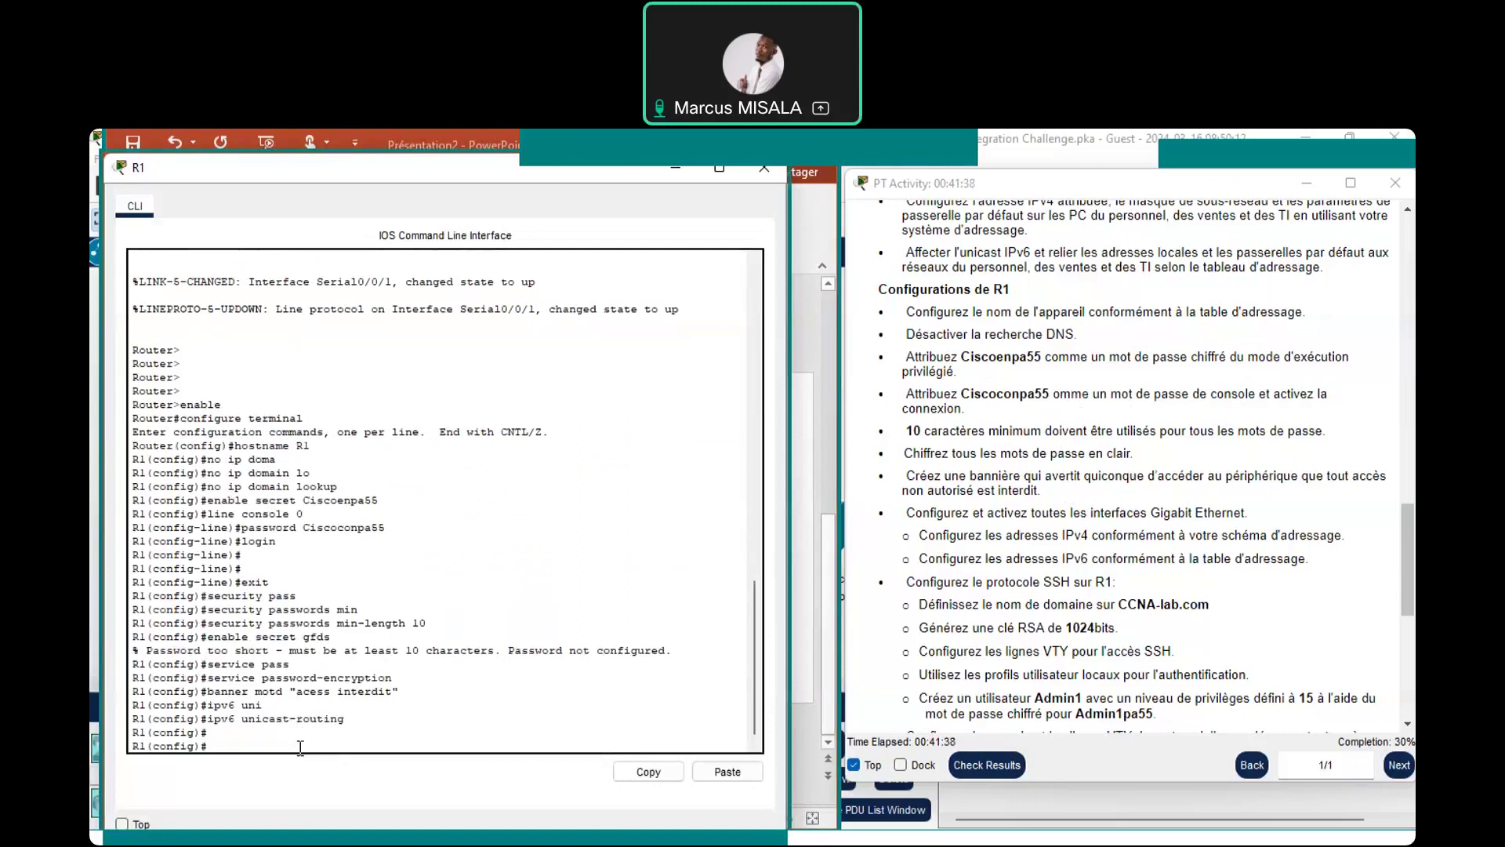
pyautogui.press('Return')
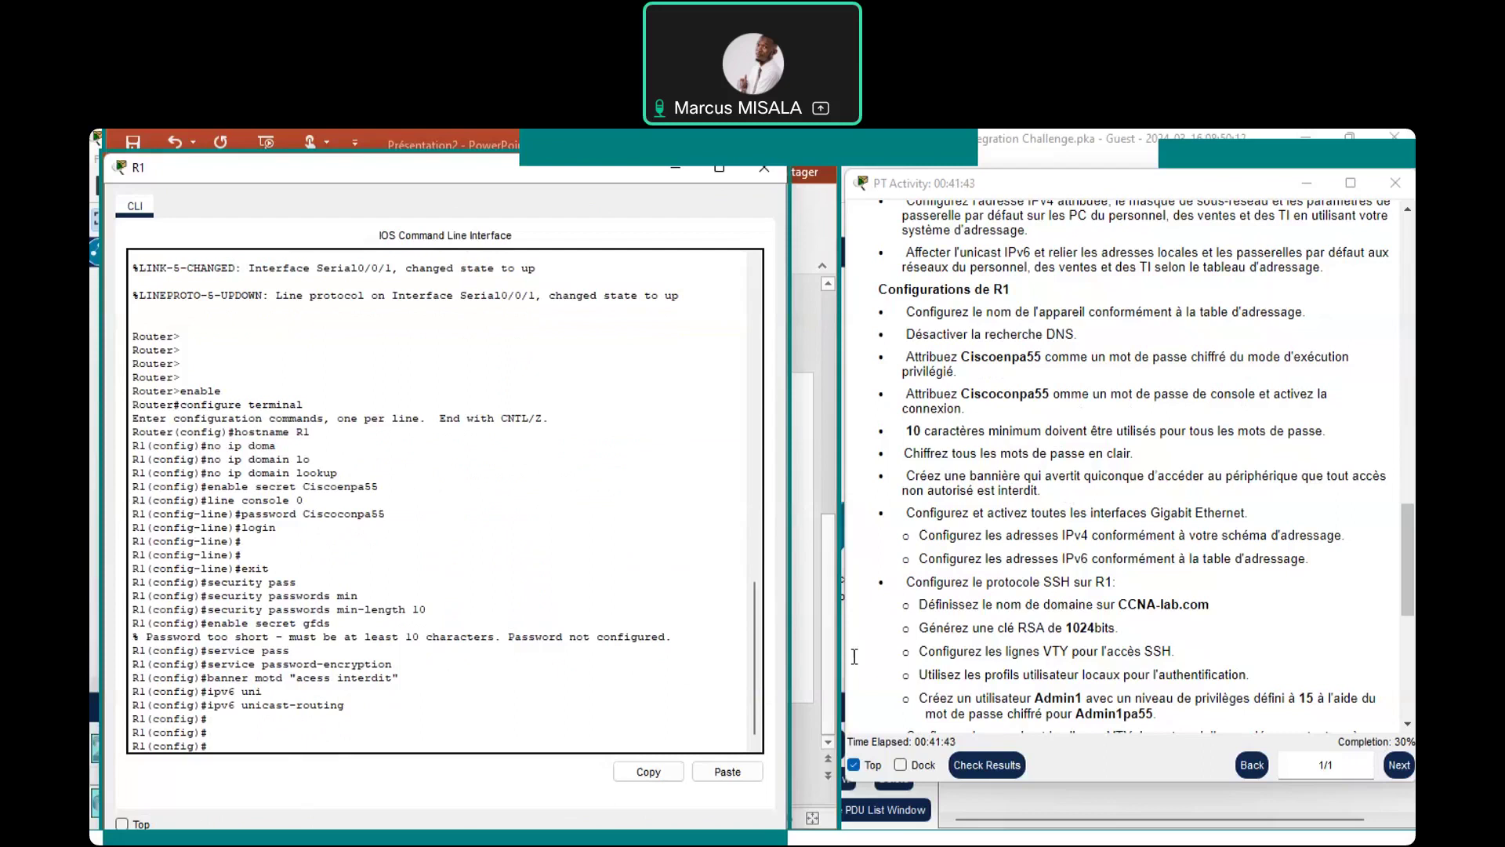
pyautogui.rightClick(172, 365)
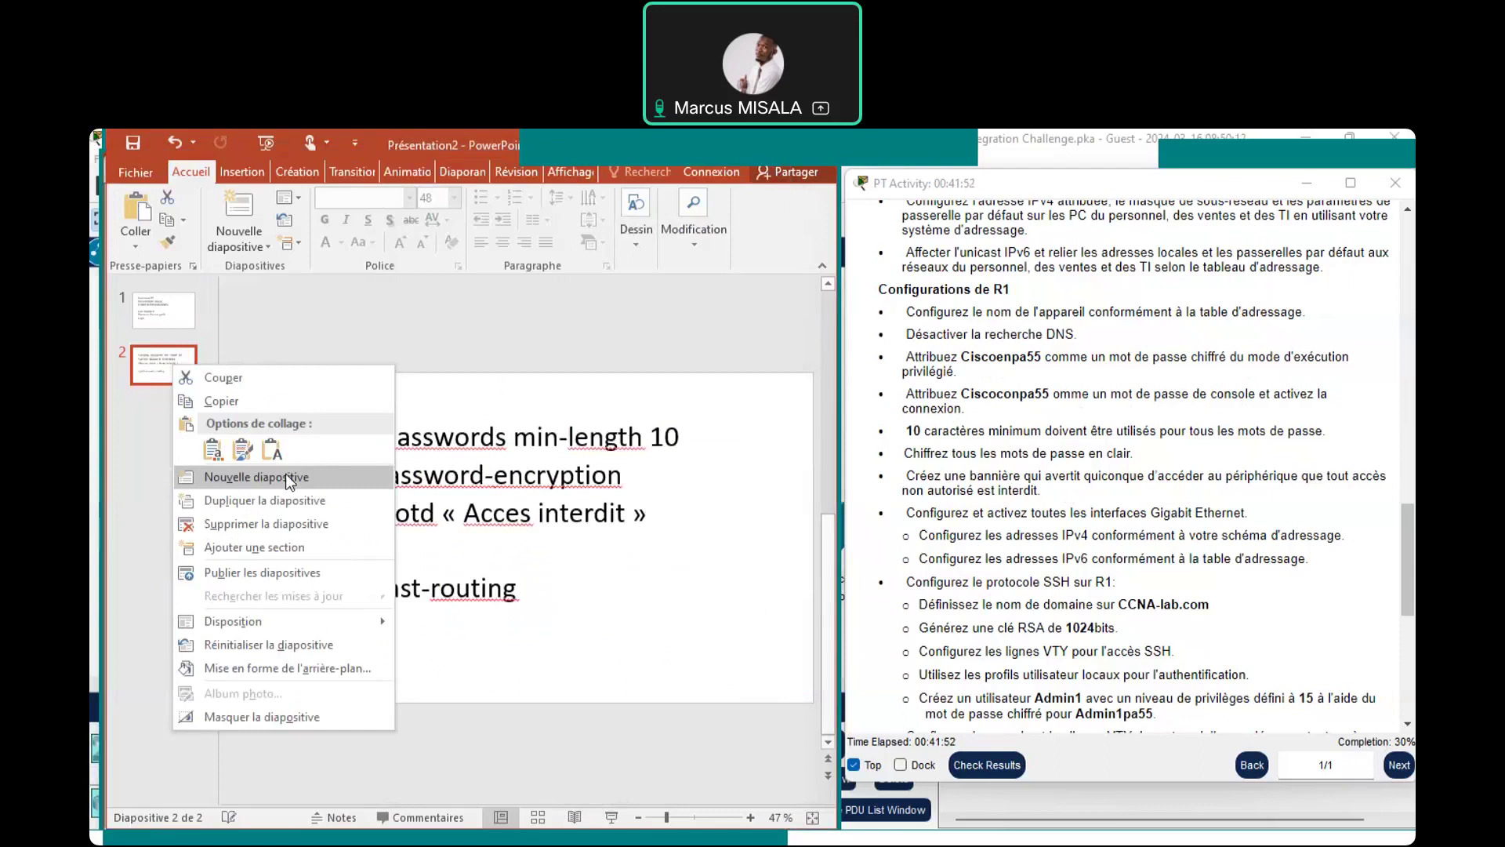
# Insert slide 3 after slide 2, delete its title box, and set body text size to 36
pyautogui.click(285, 473)
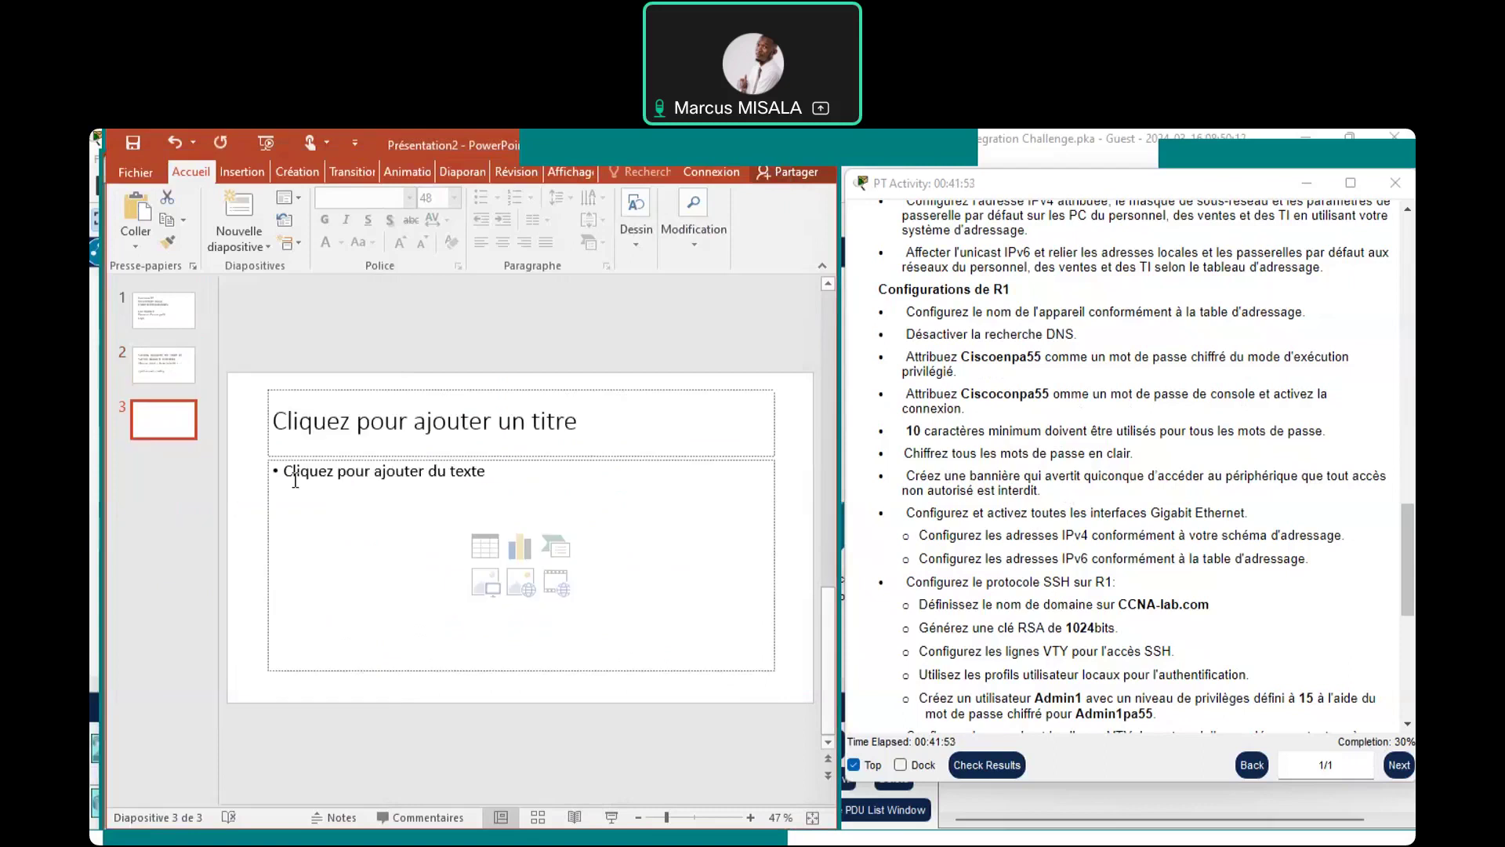
pyautogui.click(340, 387)
pyautogui.press('Delete')
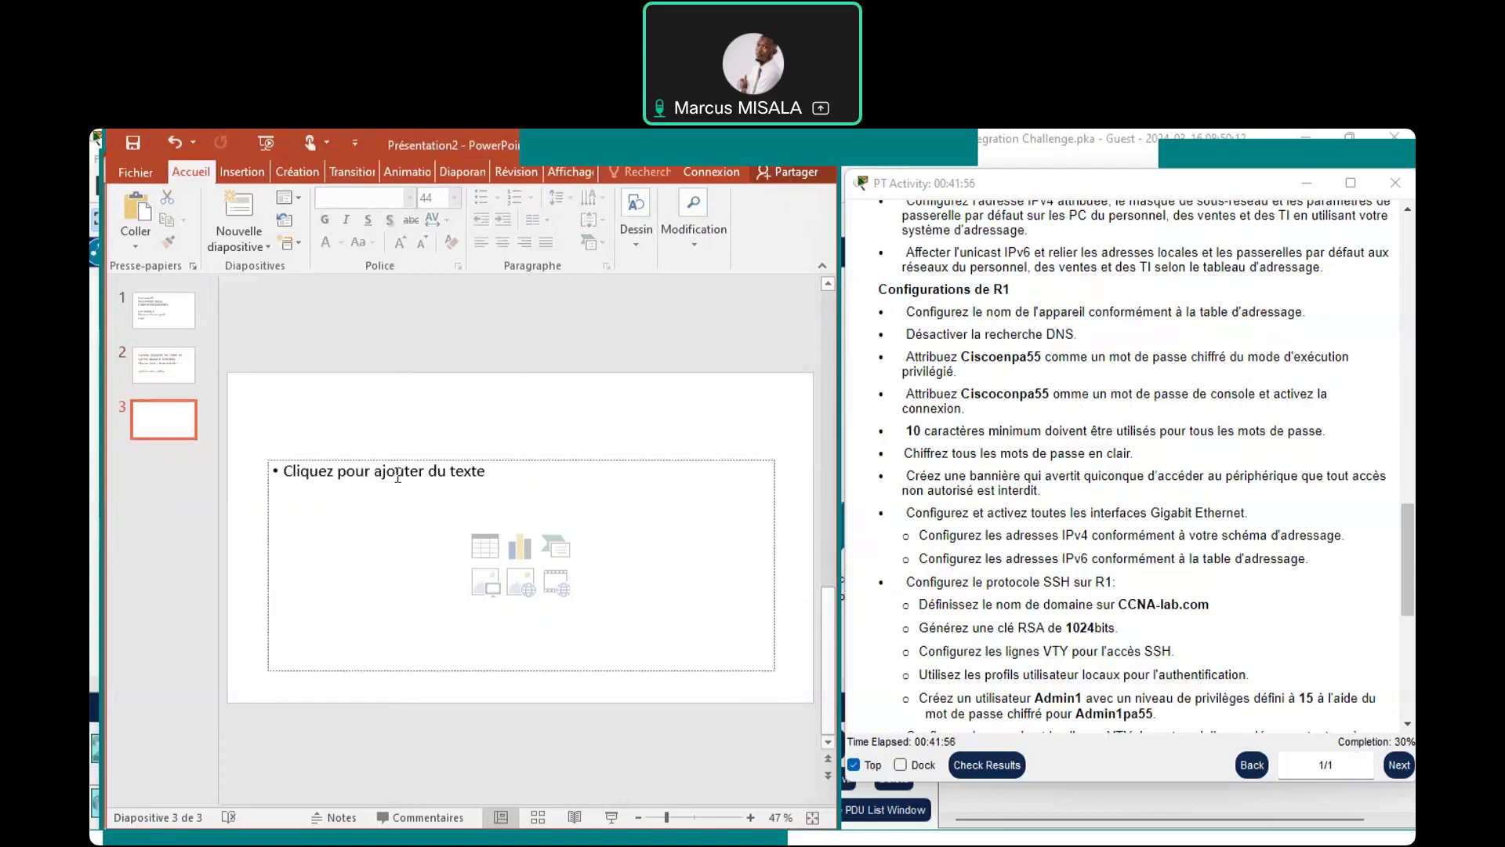
pyautogui.click(398, 477)
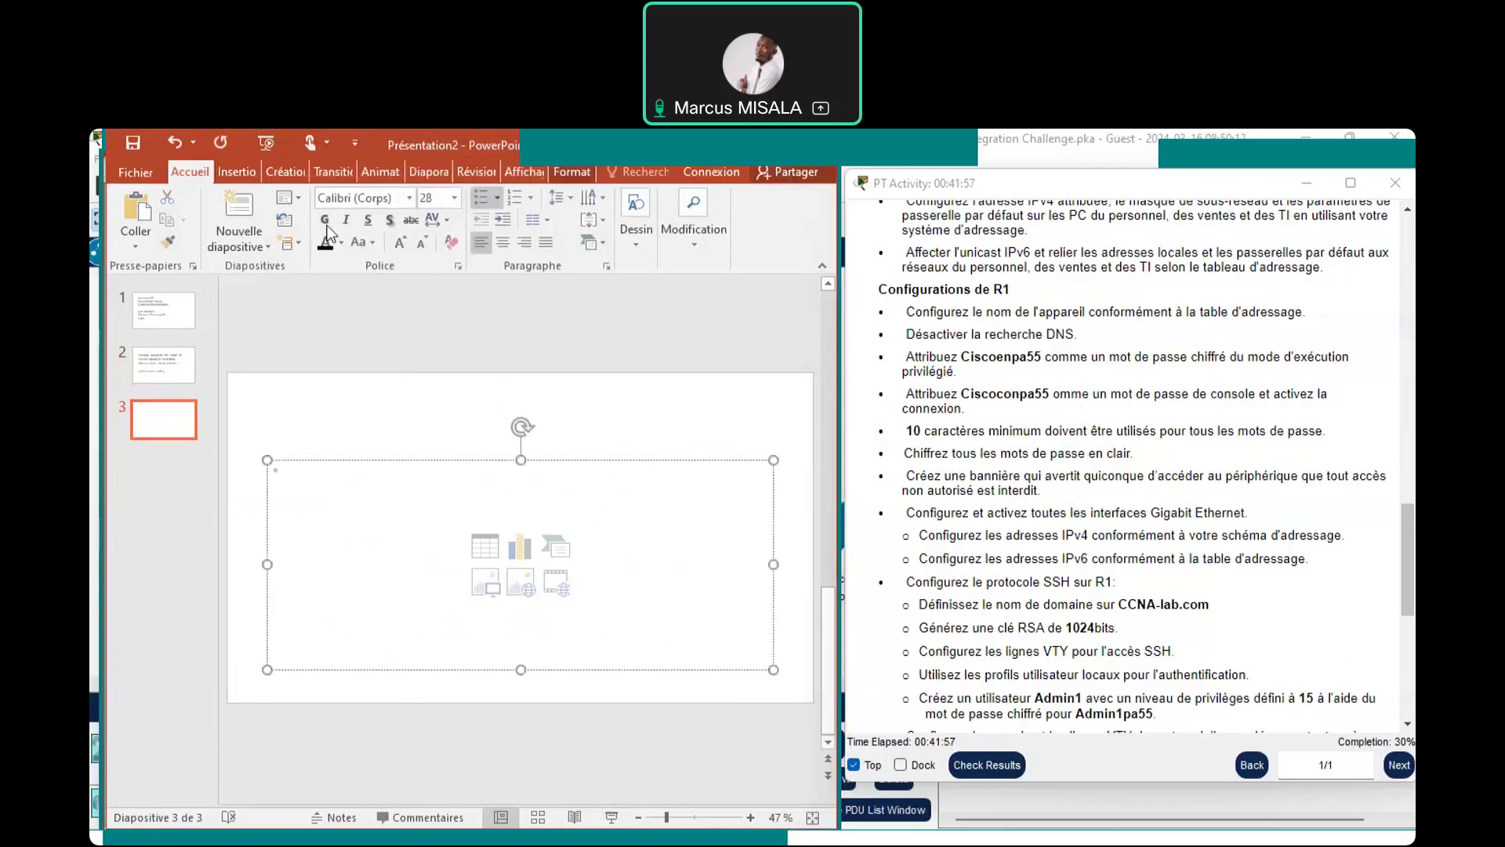
pyautogui.click(456, 199)
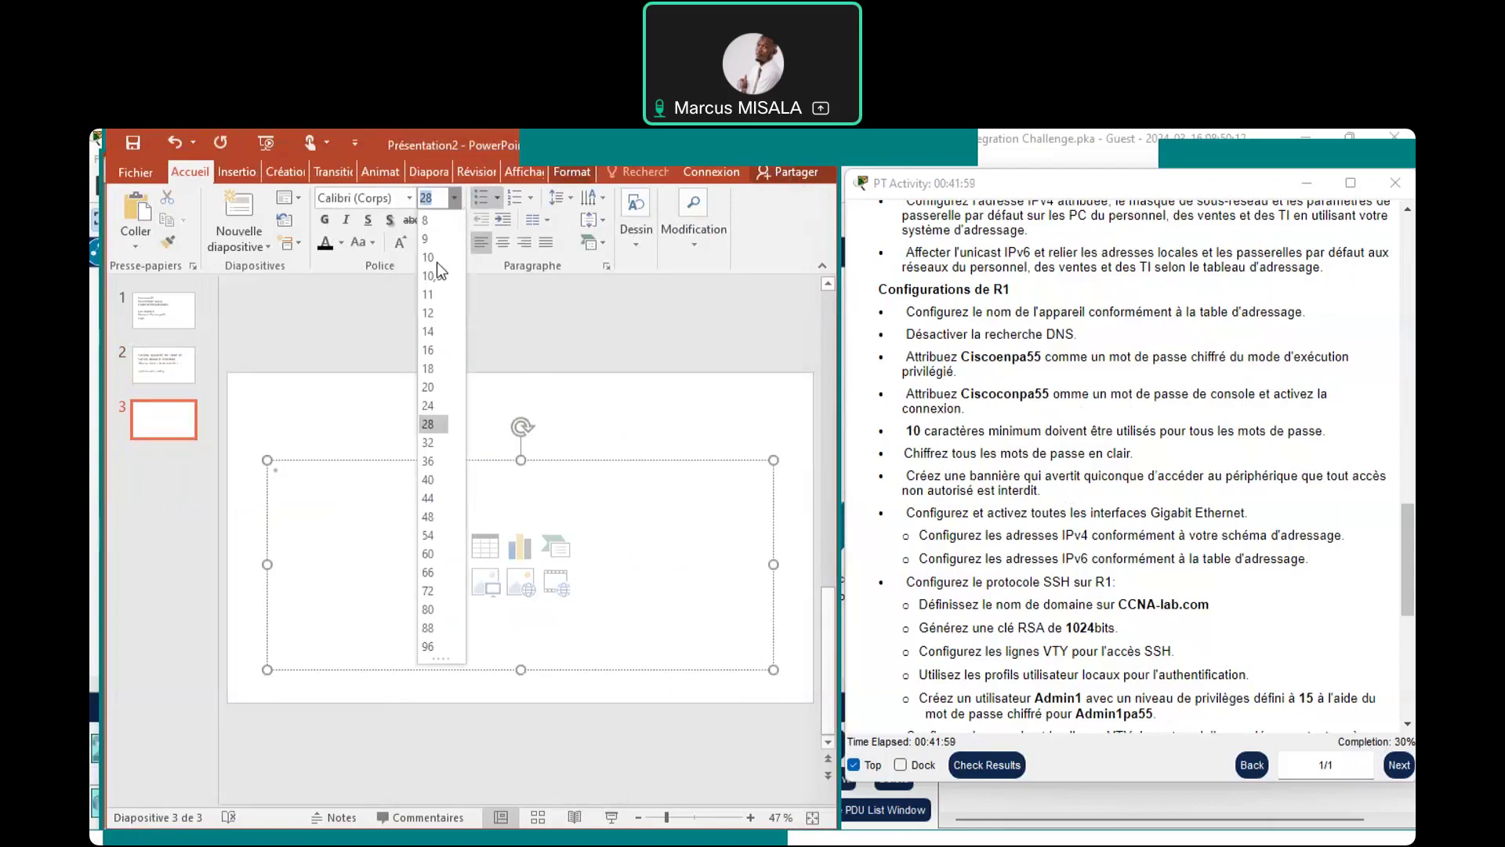
pyautogui.click(428, 464)
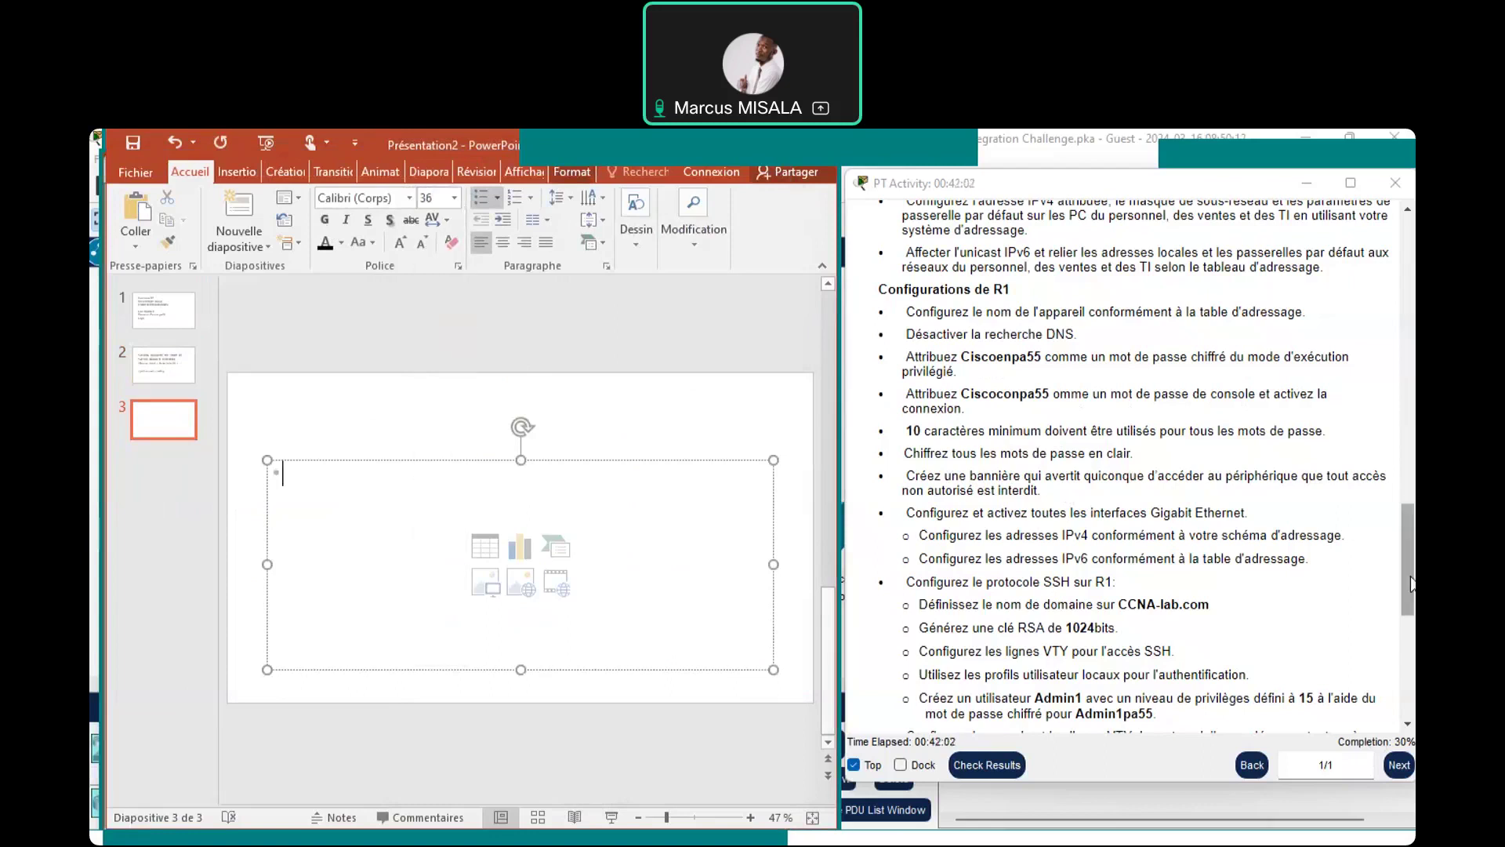
pyautogui.moveTo(1411, 584); pyautogui.dragTo(1409, 263)
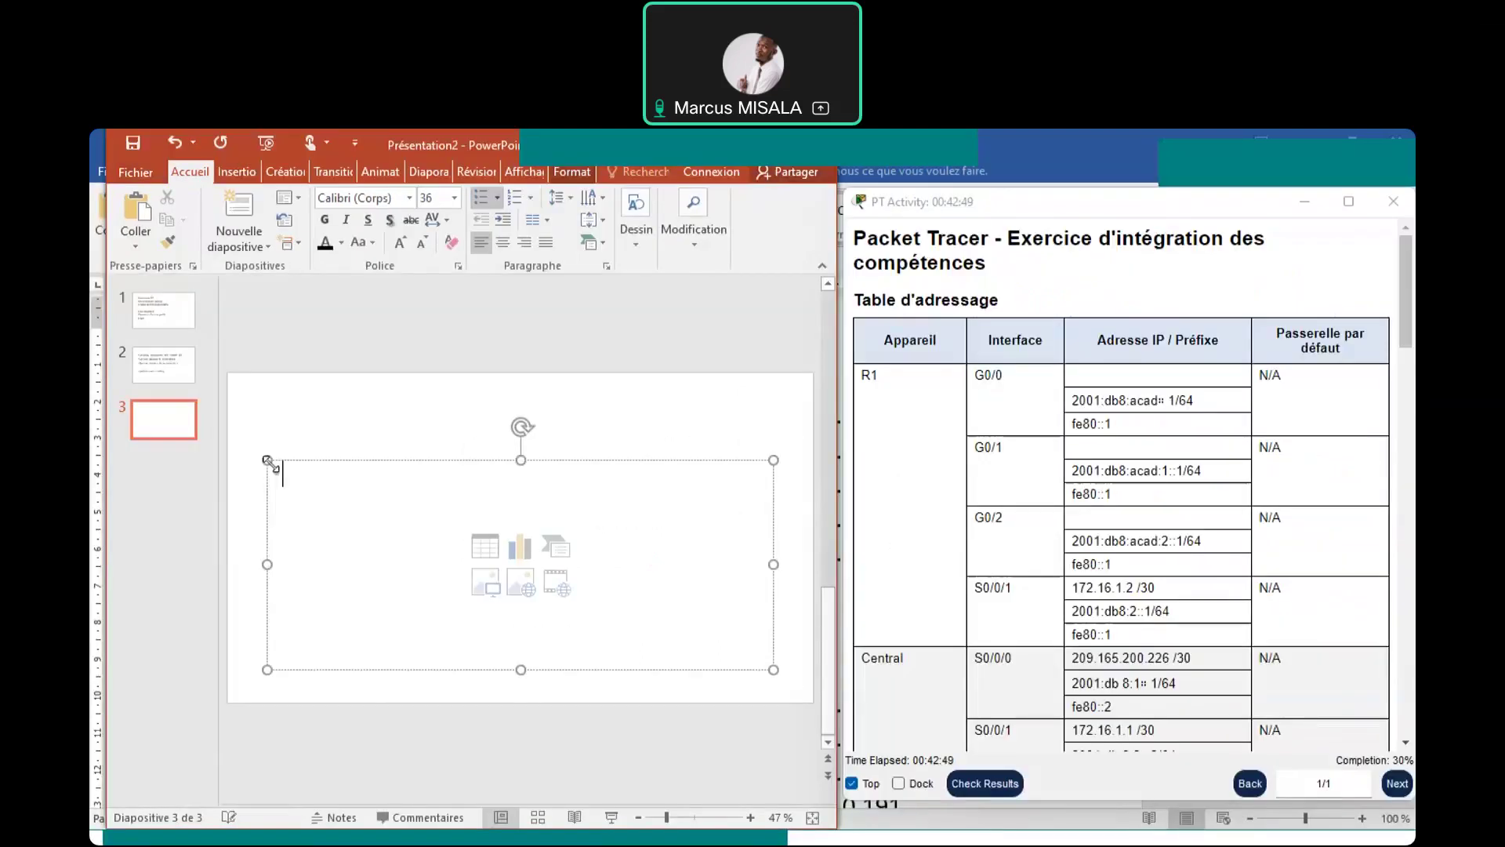
# Stretch slide 3's text box upward and add bullets 'Interface g0/0' and 'Ip address 192.168.0.1'
pyautogui.moveTo(269, 463); pyautogui.dragTo(274, 395)
pyautogui.click(576, 424)
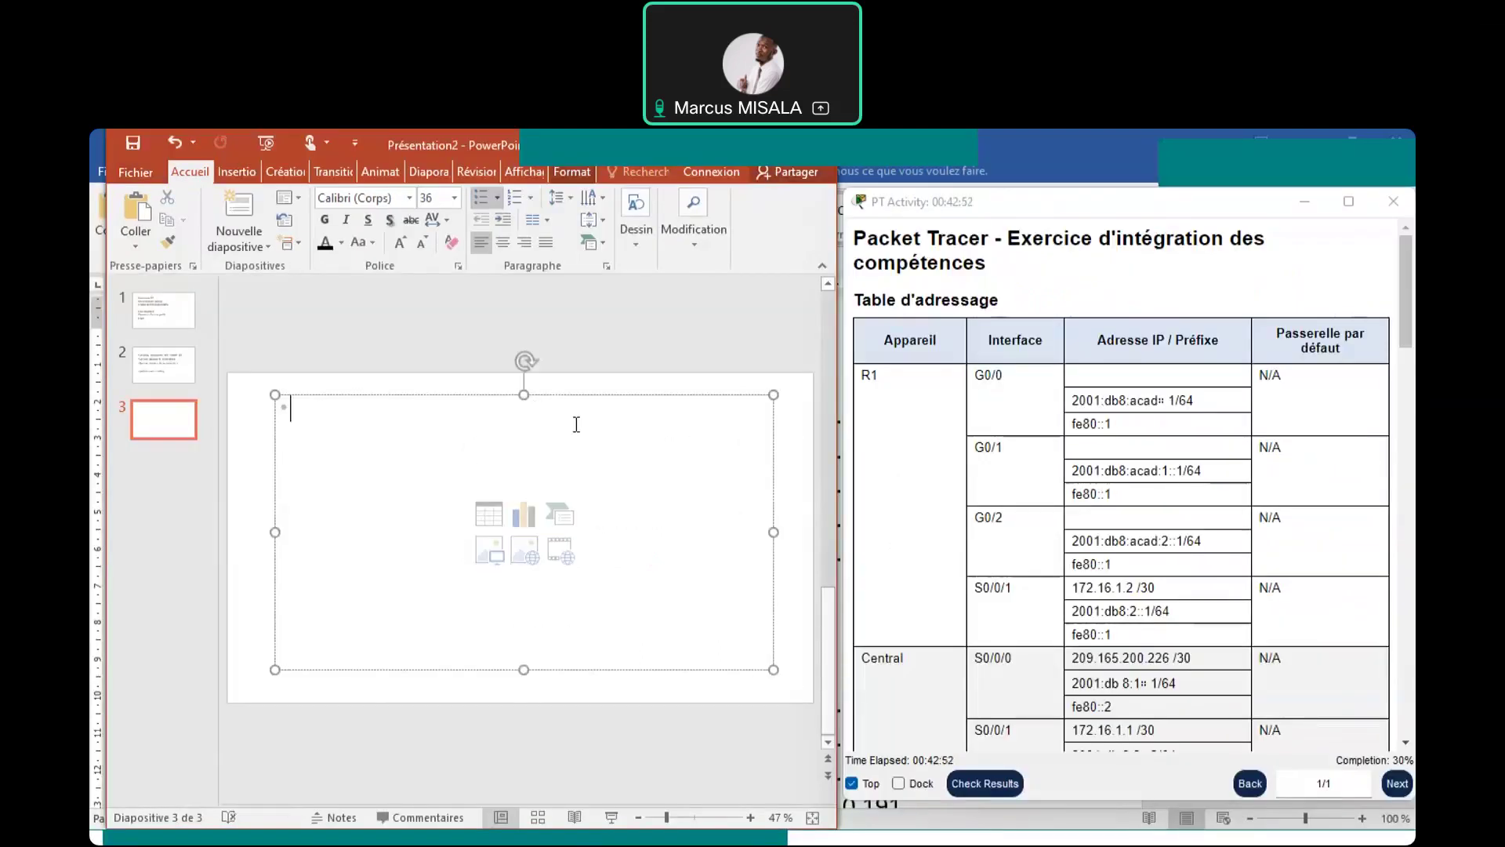
pyautogui.write('in')
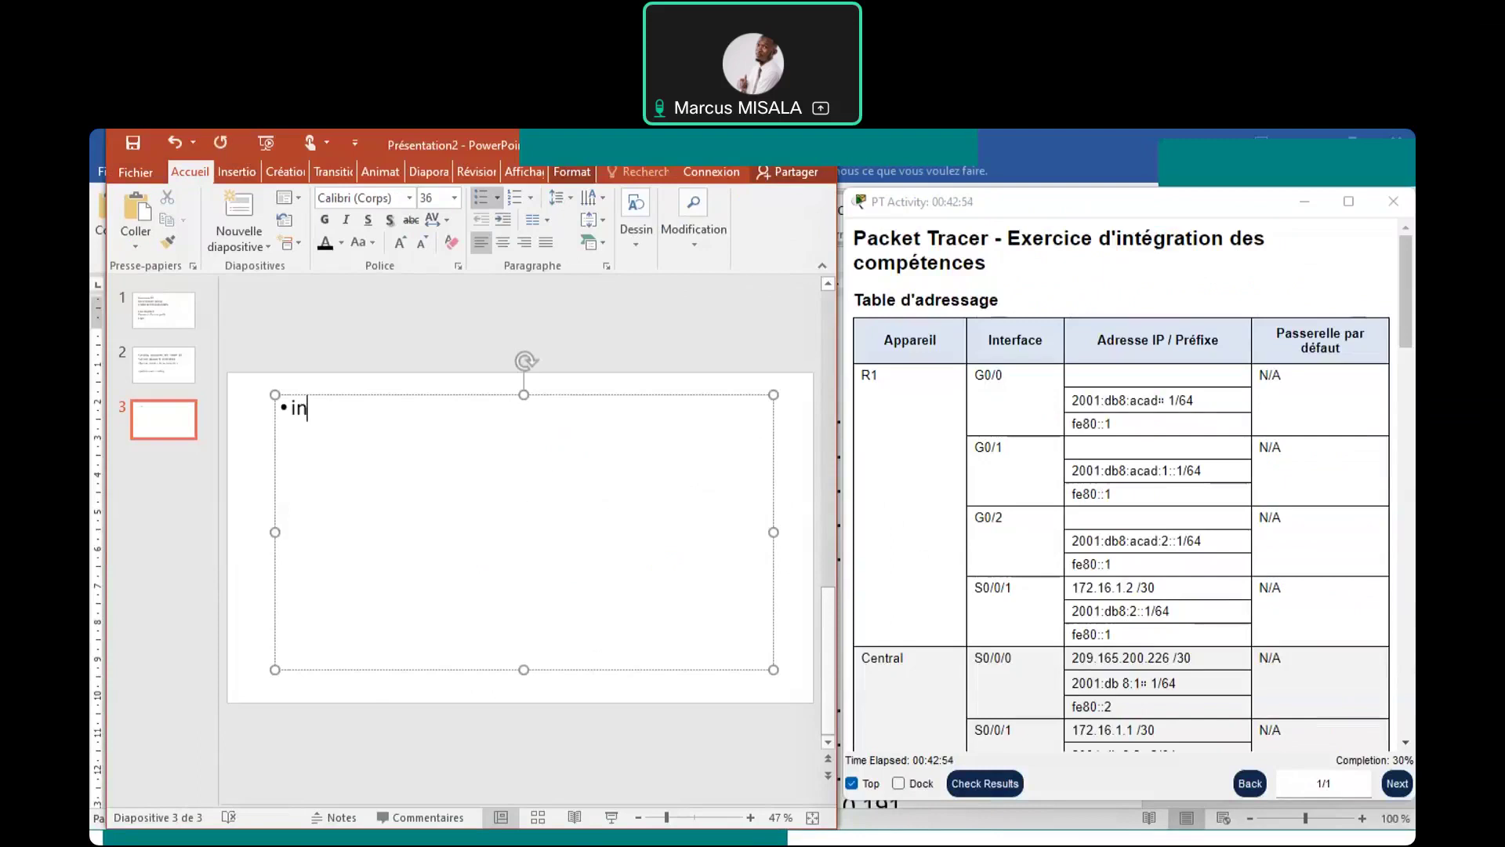
pyautogui.write('terface g0/')
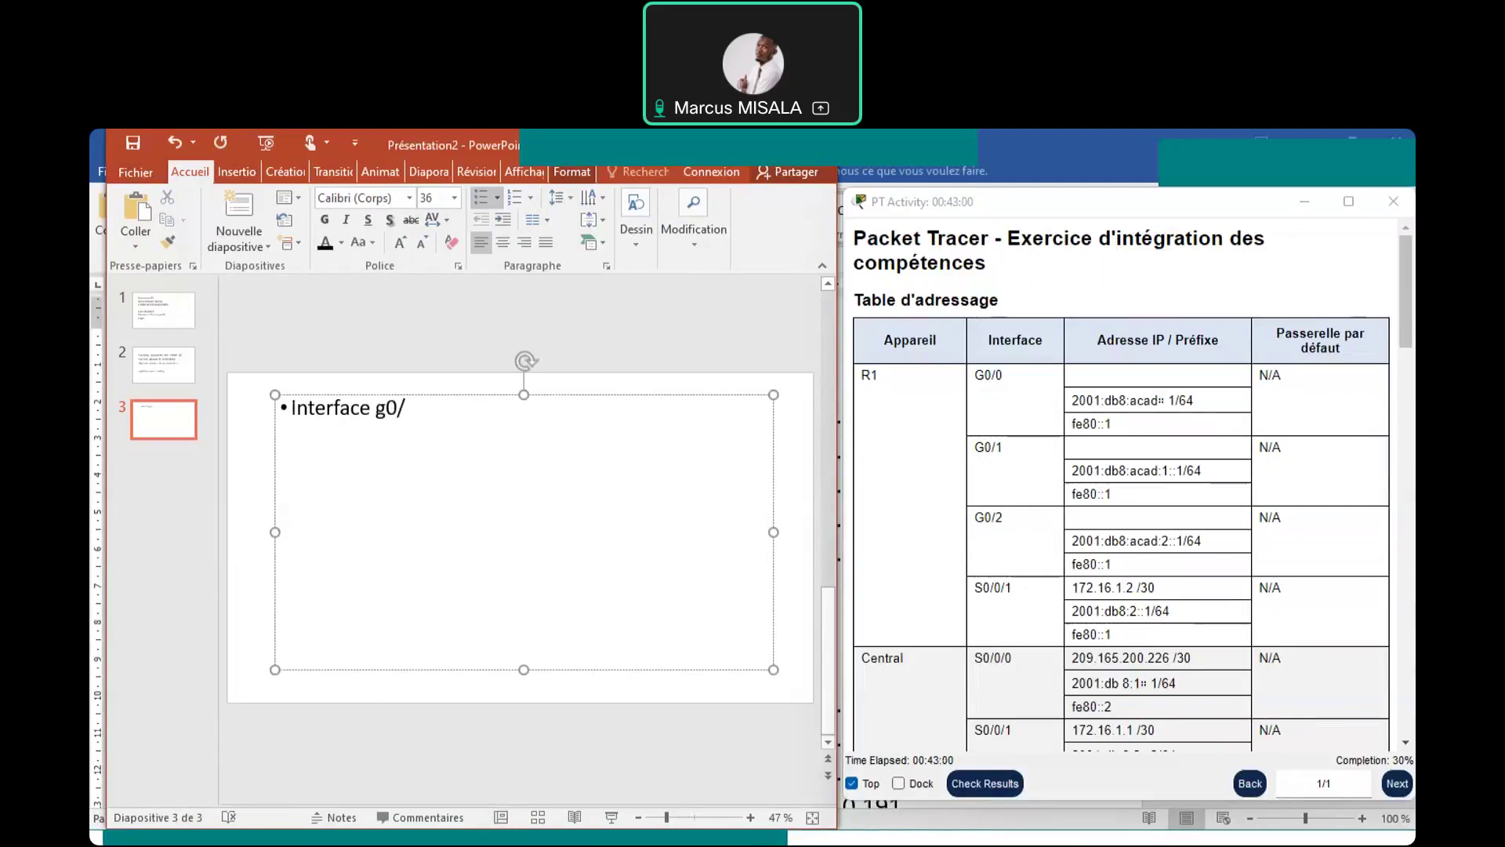
pyautogui.write('0')
pyautogui.press('Return')
pyautogui.write('ip')
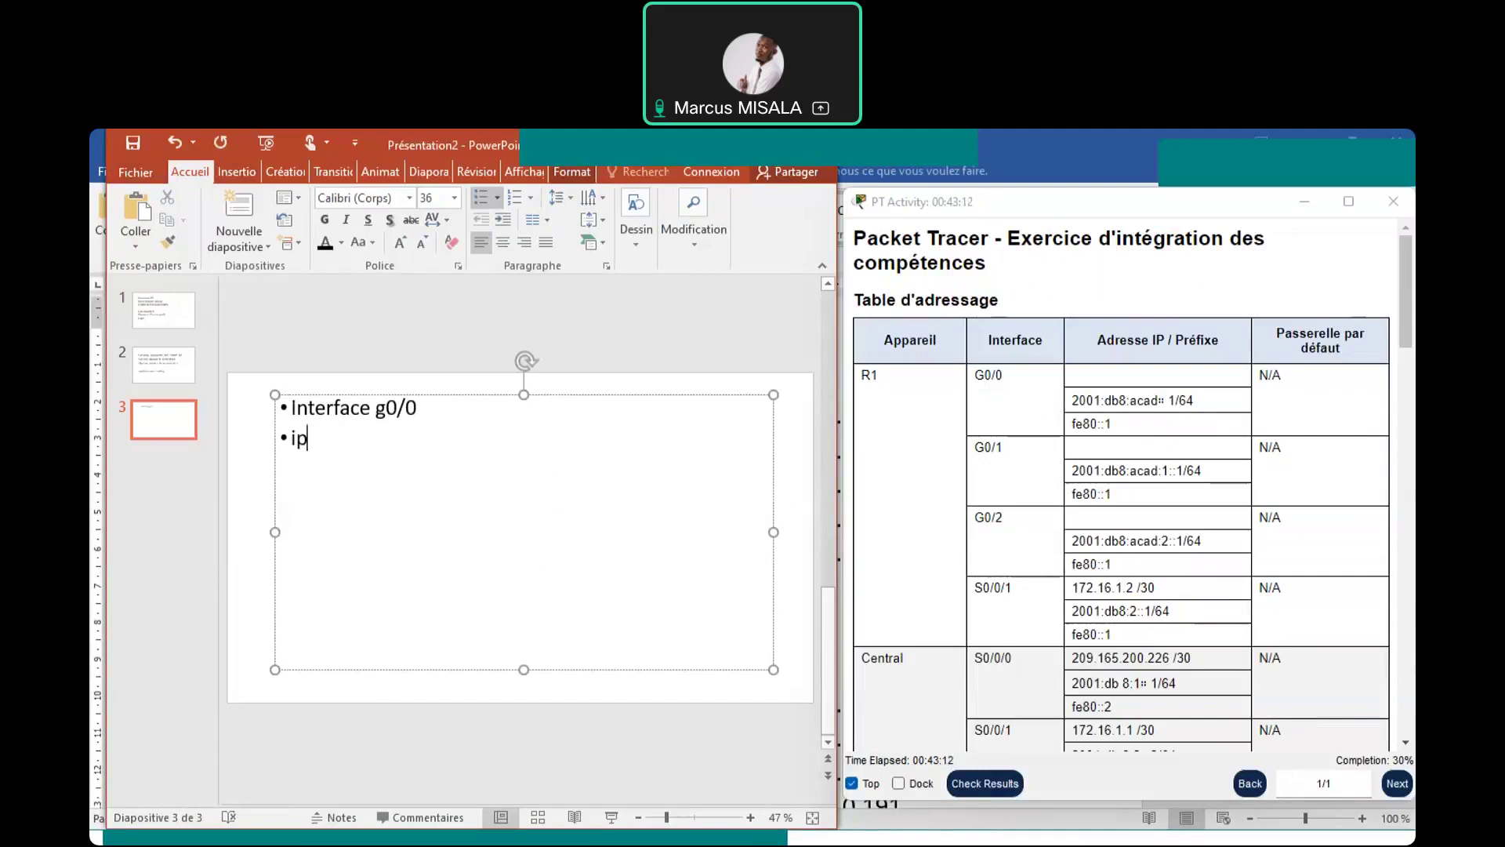
pyautogui.write(' address 192')
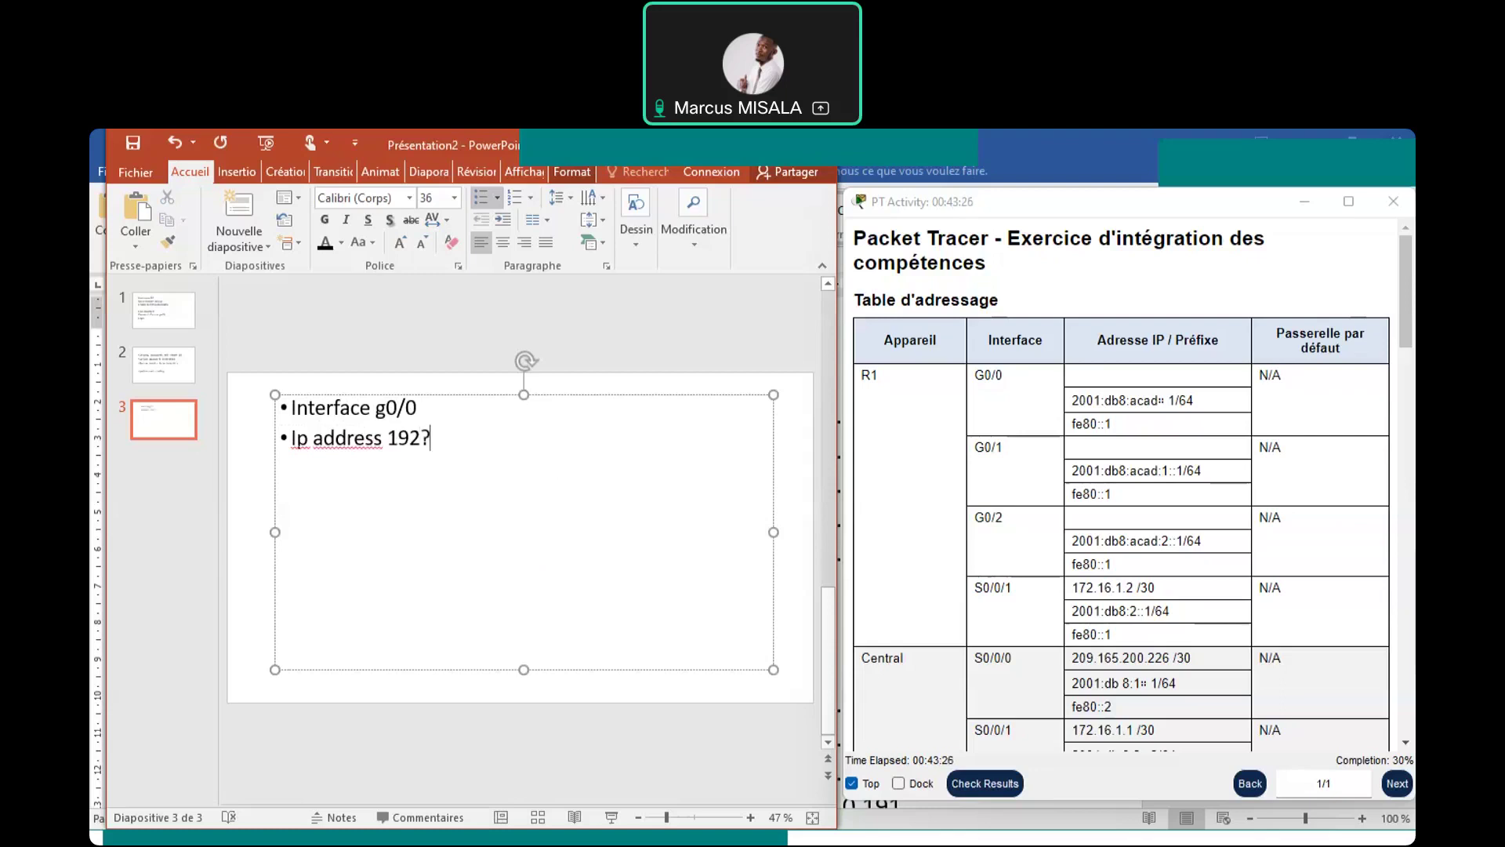
pyautogui.write('.16')
pyautogui.write('.0.1')
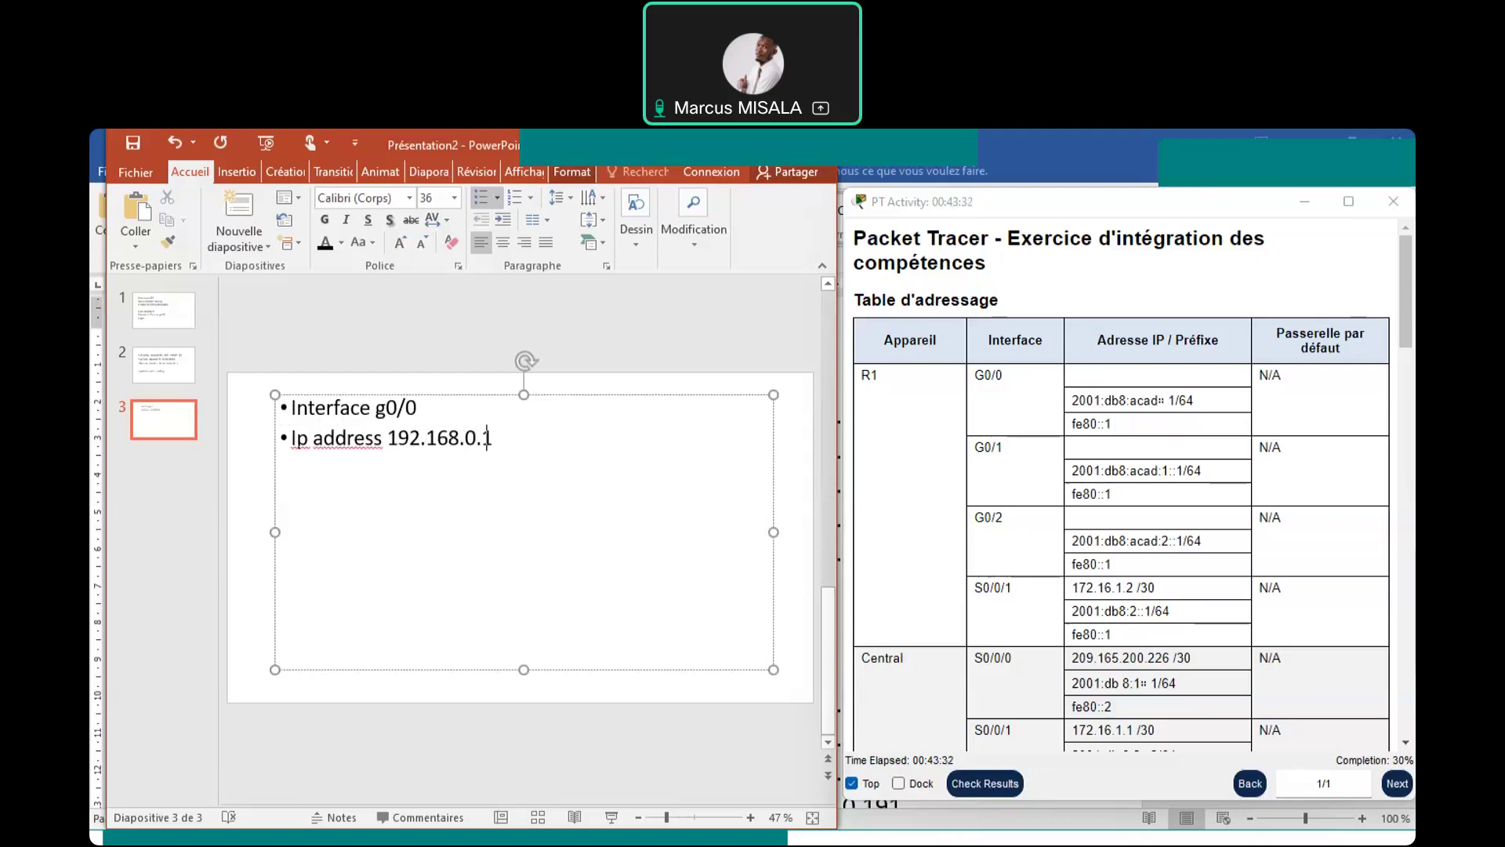
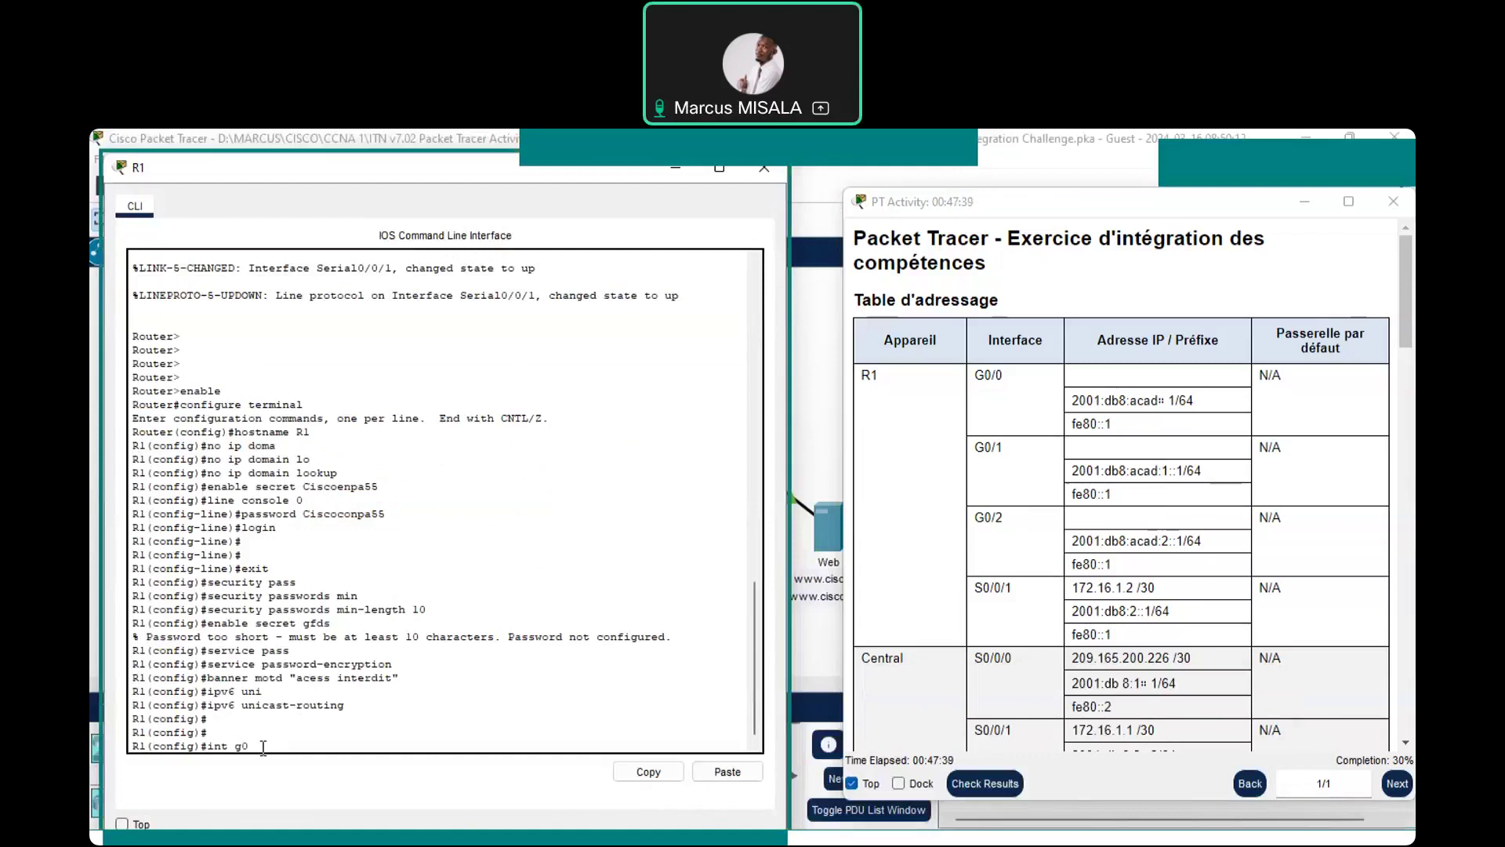
# Enter interface G0/0 and assign it IPv4 address 192.168.0.1 255.255.255.128
pyautogui.write('/0')
pyautogui.press('Return')
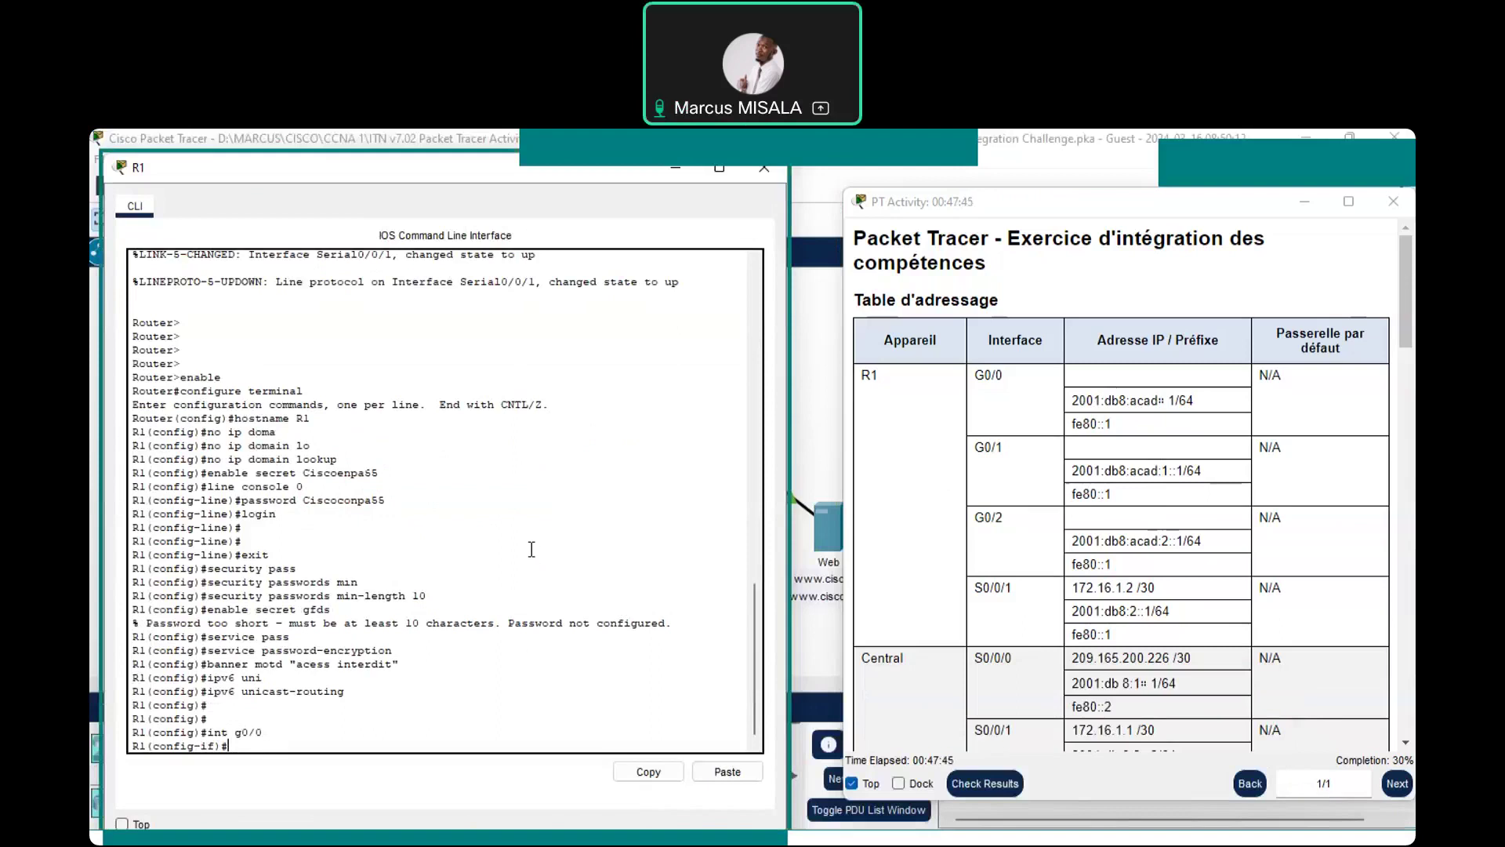
pyautogui.write('ip add')
pyautogui.press('Tab')
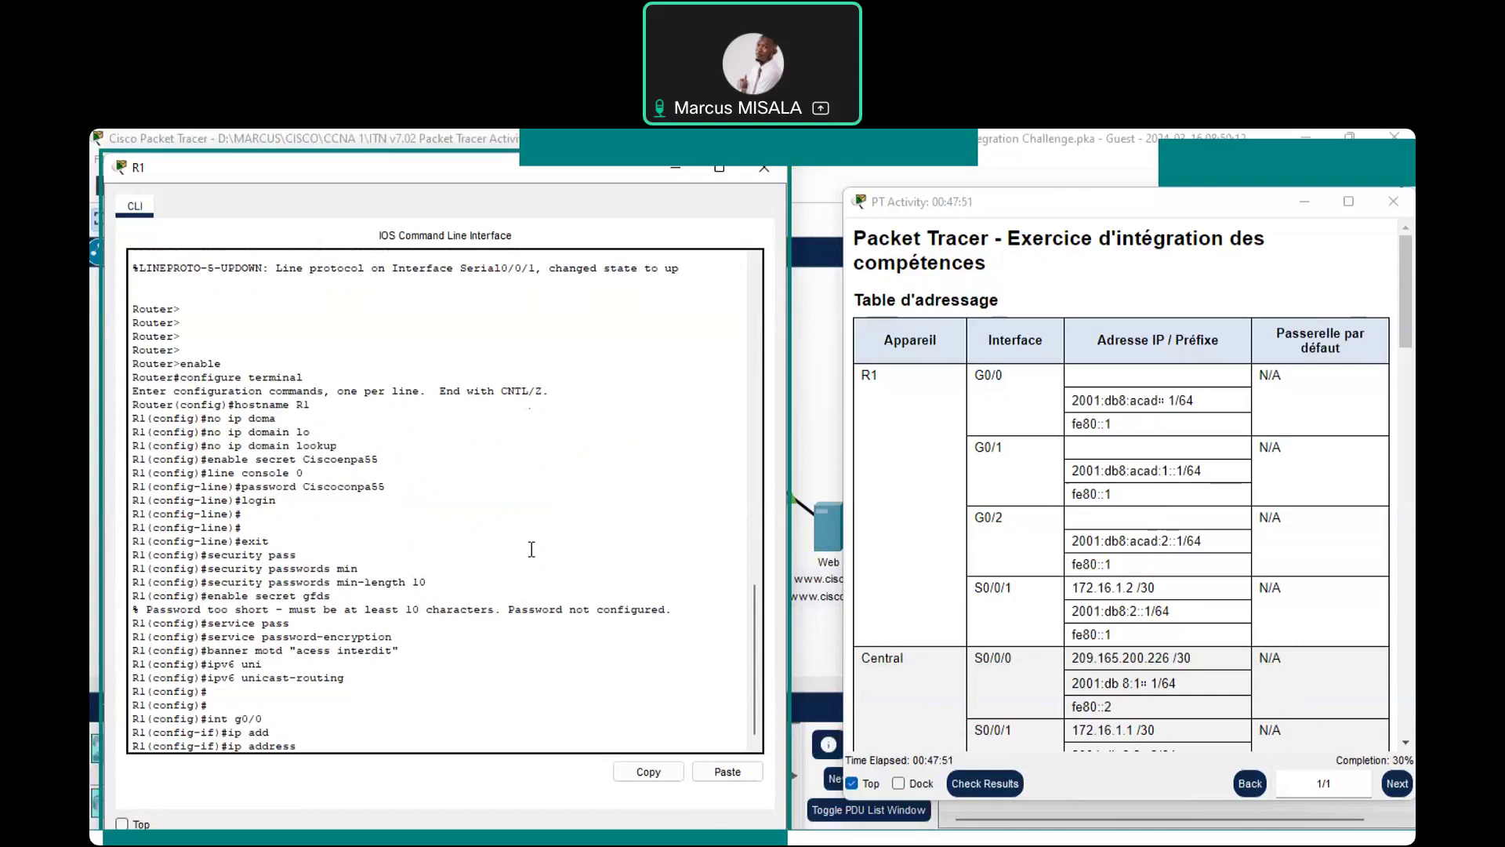
pyautogui.write('192.168.0.1 255.255.255.128')
pyautogui.press('Return')
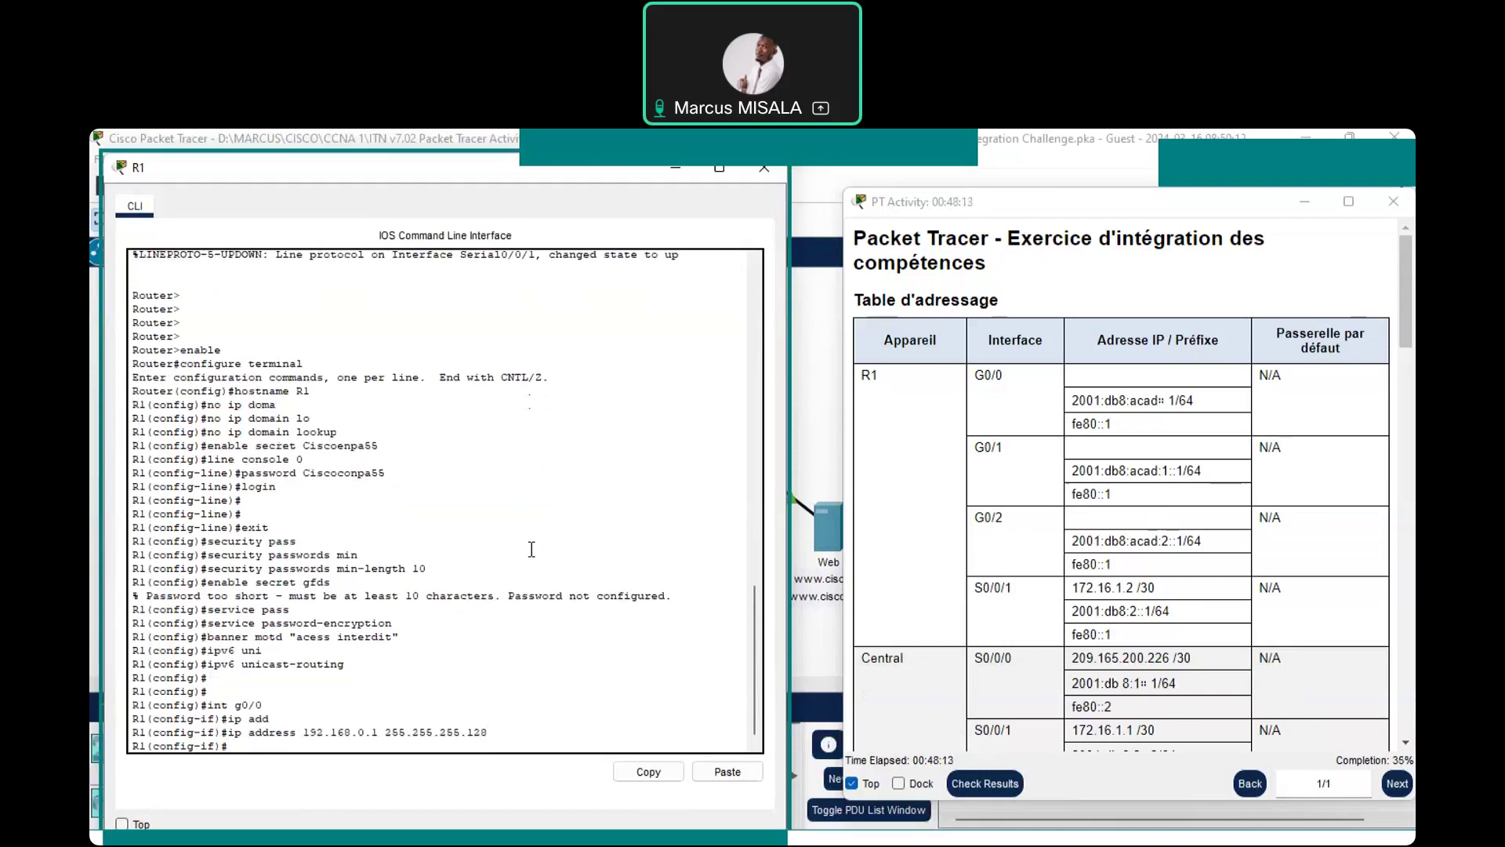
# Try IPv6 address 2001:db8:acad:1/6 on G0/0, then recall the rejected command from history
pyautogui.write('ipv6 address')
pyautogui.write('2001:db8:acad:1')
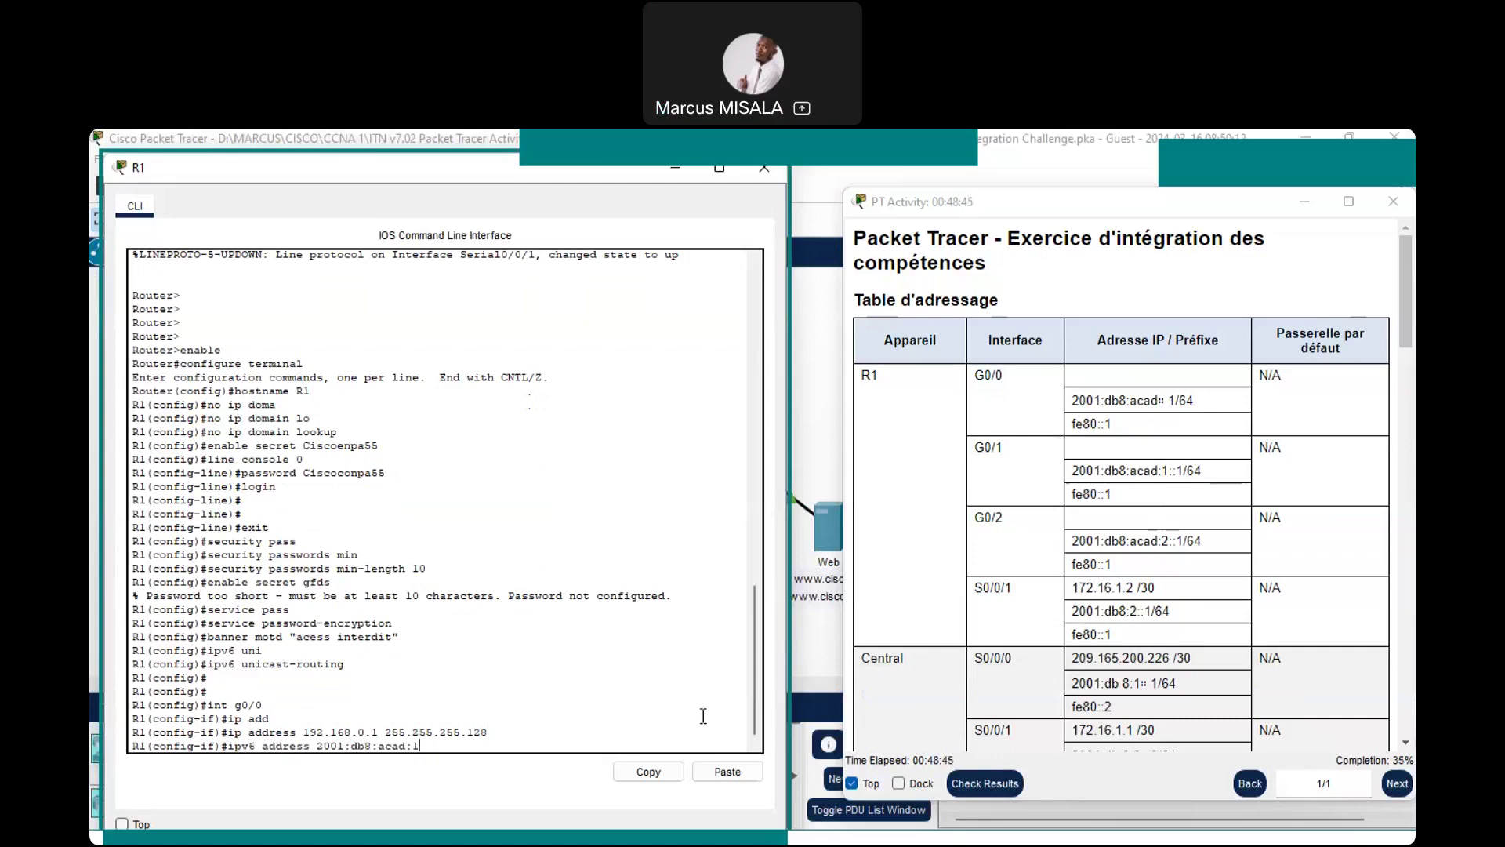
pyautogui.write('/64')
pyautogui.press('Return')
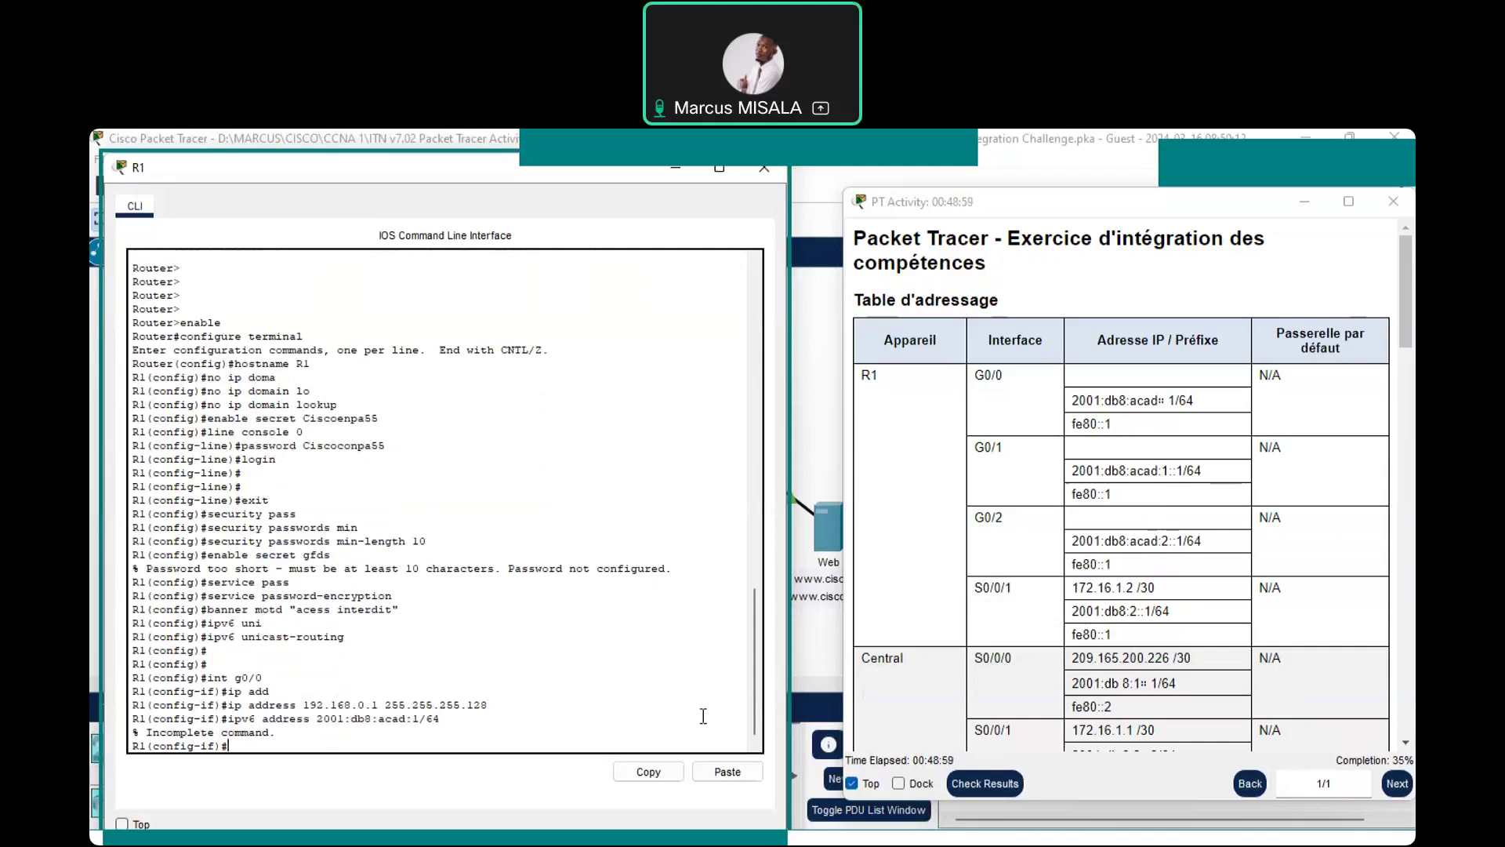
pyautogui.press('Up')
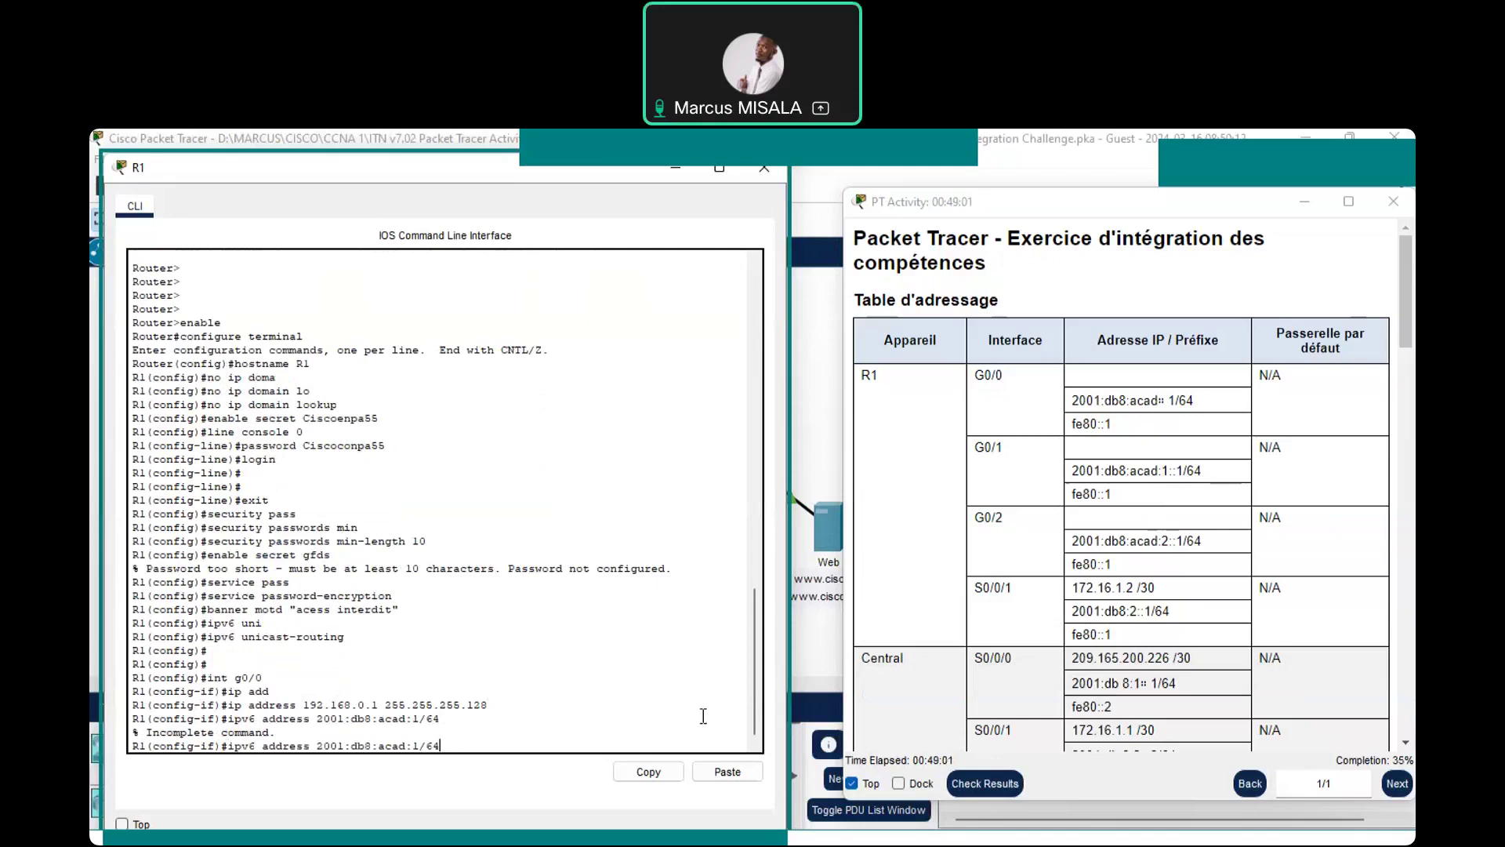
pyautogui.press('BackSpace')
pyautogui.press('BackSpace')
pyautogui.press('BackSpace')
pyautogui.press('BackSpace')
pyautogui.press('BackSpace')
pyautogui.press('BackSpace')
pyautogui.press('BackSpace')
pyautogui.press('BackSpace')
pyautogui.press('BackSpace')
pyautogui.press('BackSpace')
pyautogui.press('BackSpace')
pyautogui.press('BackSpace')
pyautogui.press('BackSpace')
pyautogui.press('BackSpace')
pyautogui.press('BackSpace')
pyautogui.press('BackSpace')
pyautogui.press('BackSpace')
pyautogui.press('BackSpace')
pyautogui.press('Up')
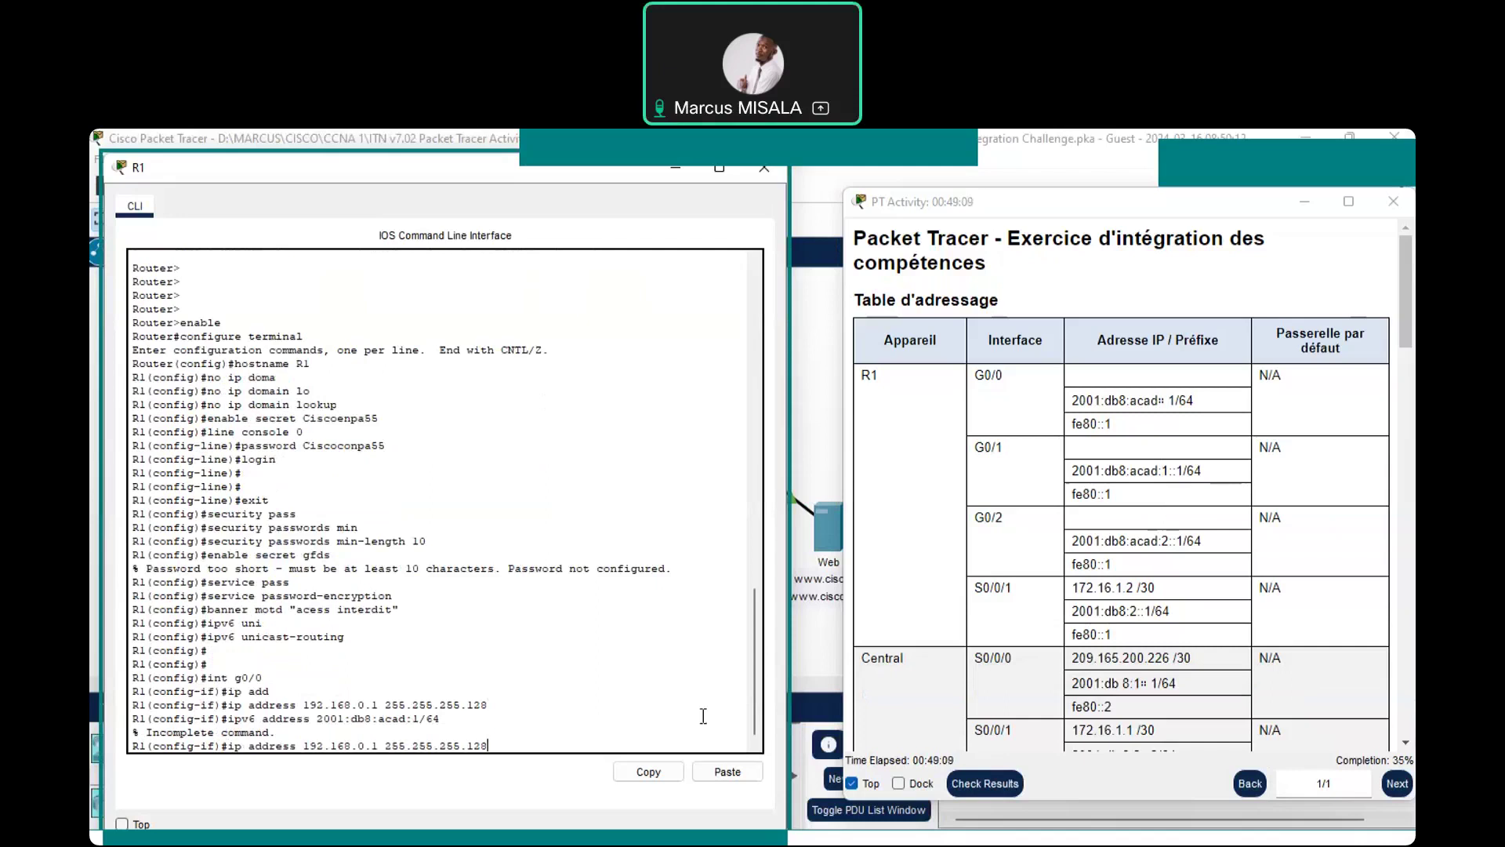
pyautogui.press('Down')
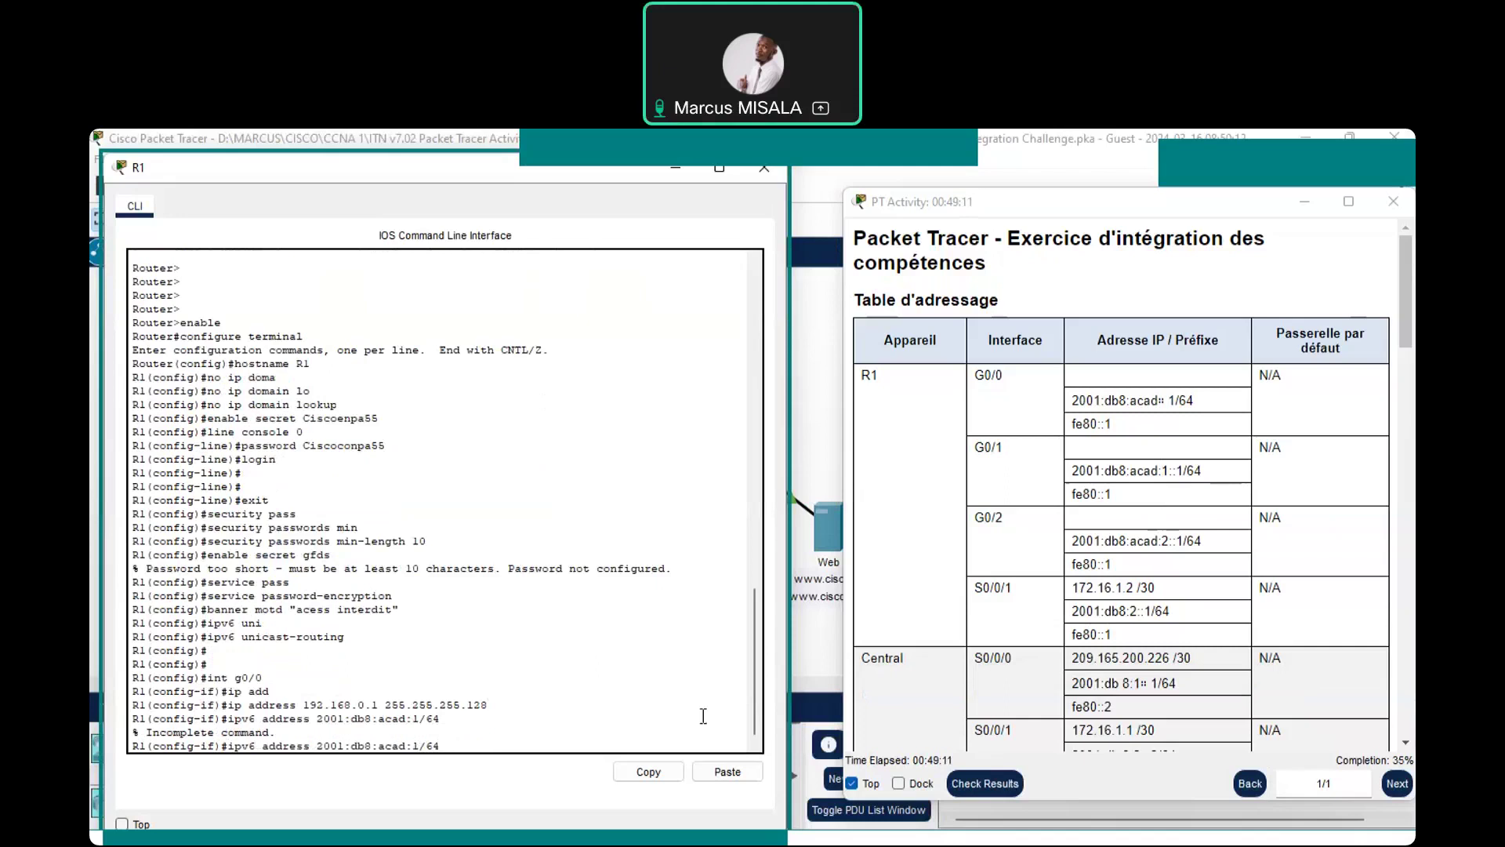
# Correct and apply G0/0's IPv6 address 2001:db8:acad::1/64
pyautogui.write('?')
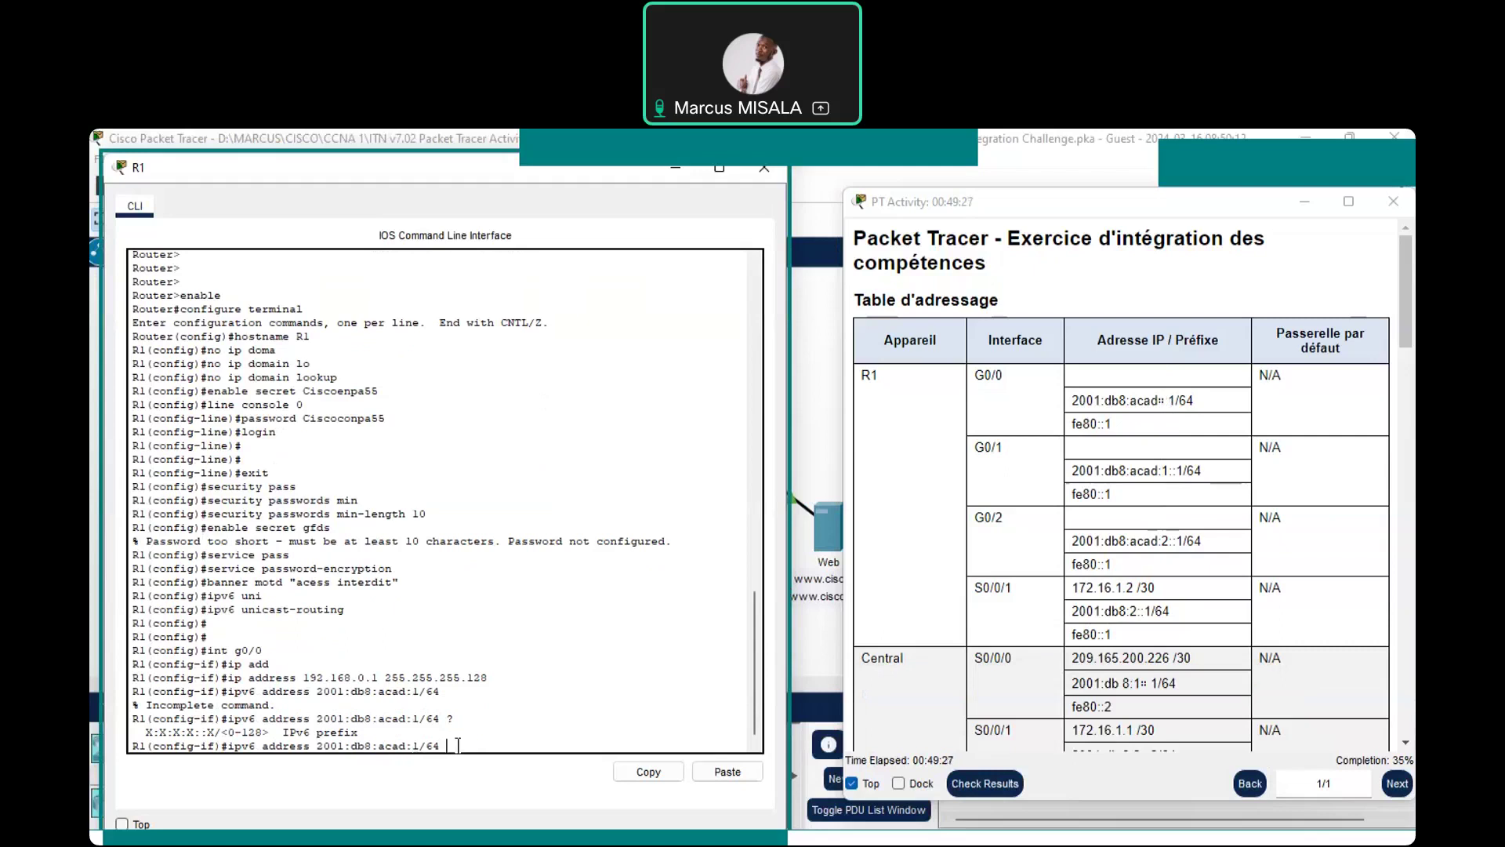
pyautogui.press('BackSpace')
pyautogui.press('BackSpace')
pyautogui.press('BackSpace')
pyautogui.press('BackSpace')
pyautogui.write(':')
pyautogui.write('1/64')
pyautogui.press('Return')
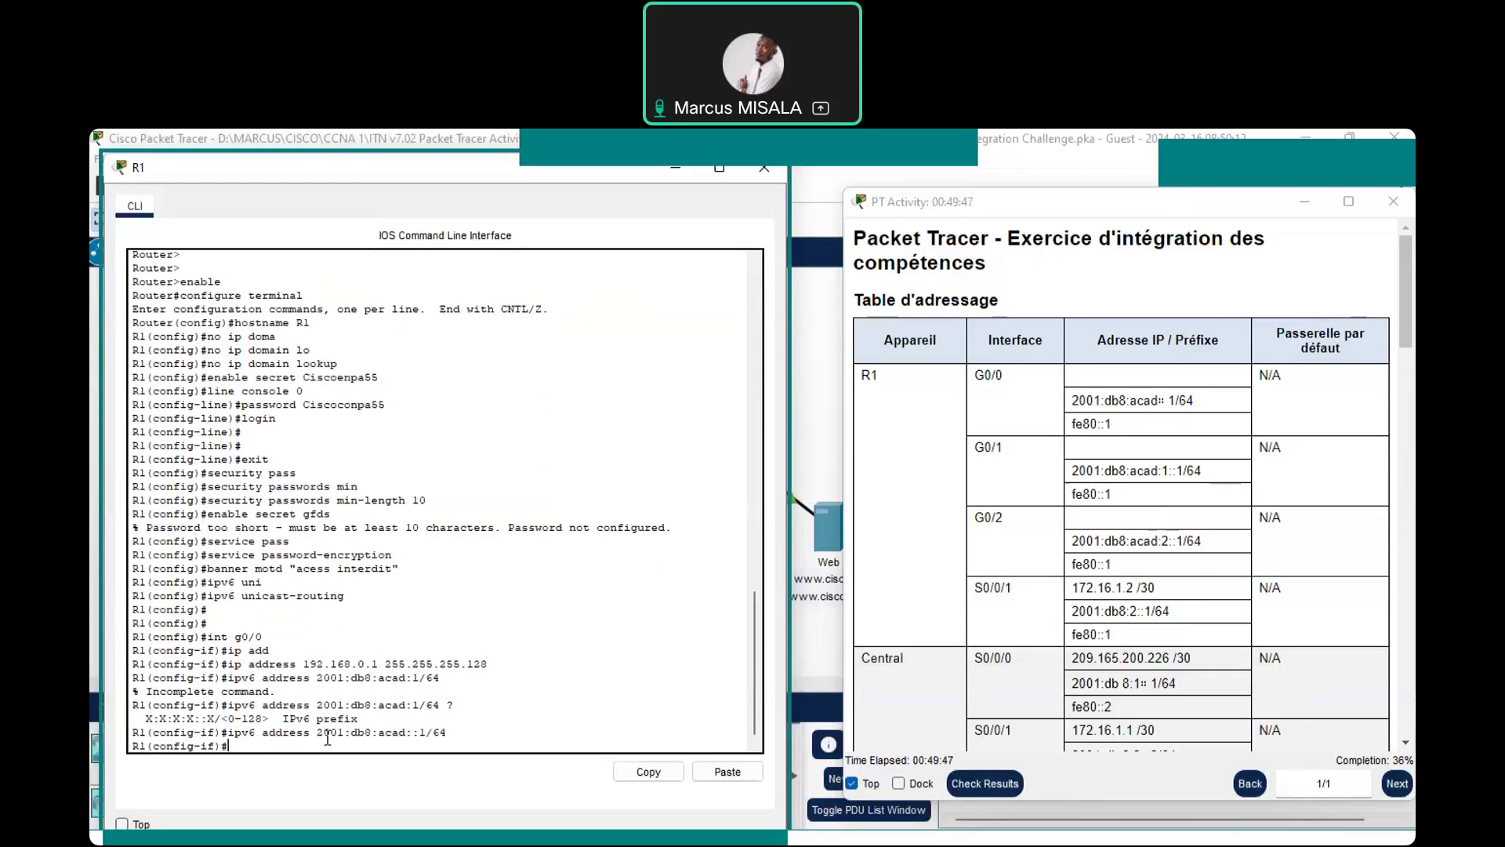
# Add the link-local address fe80::1 to G0/0
pyautogui.write('ipv6 a')
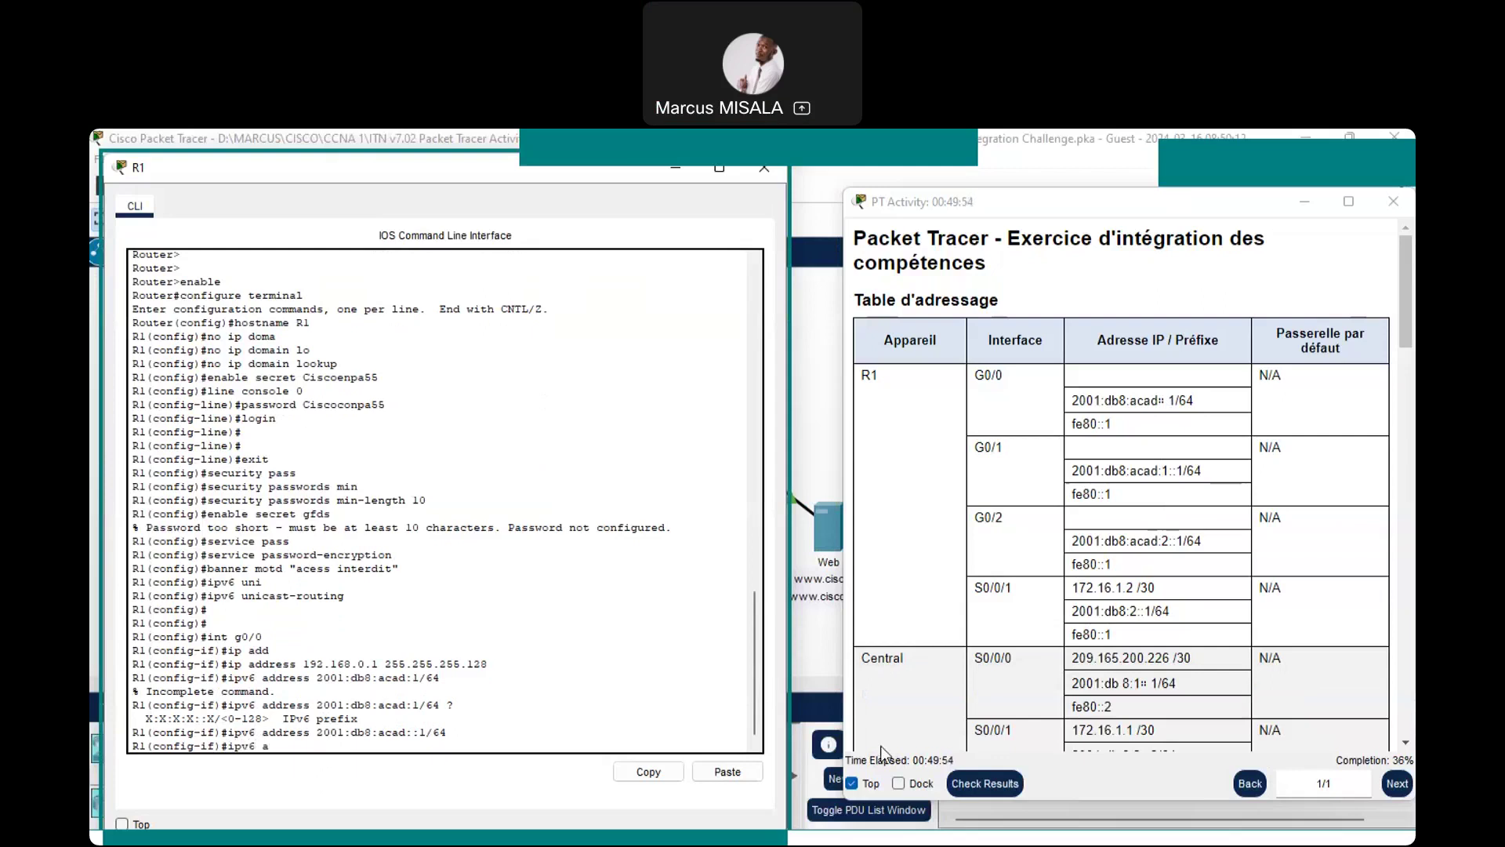
pyautogui.write('dd')
pyautogui.press('Tab')
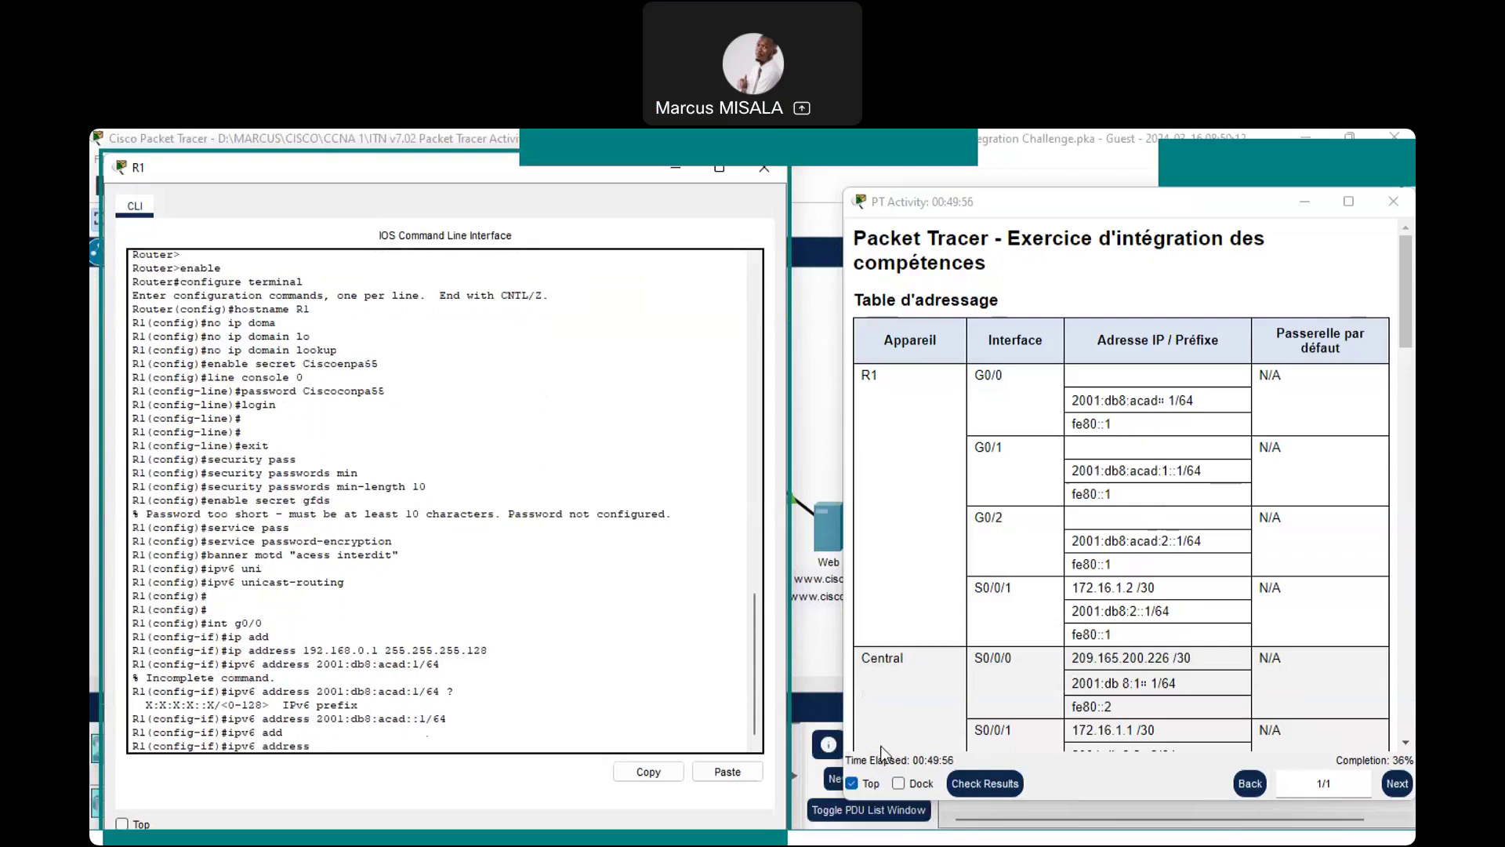
pyautogui.write('fe80')
pyautogui.write('::1 li')
pyautogui.press('Tab')
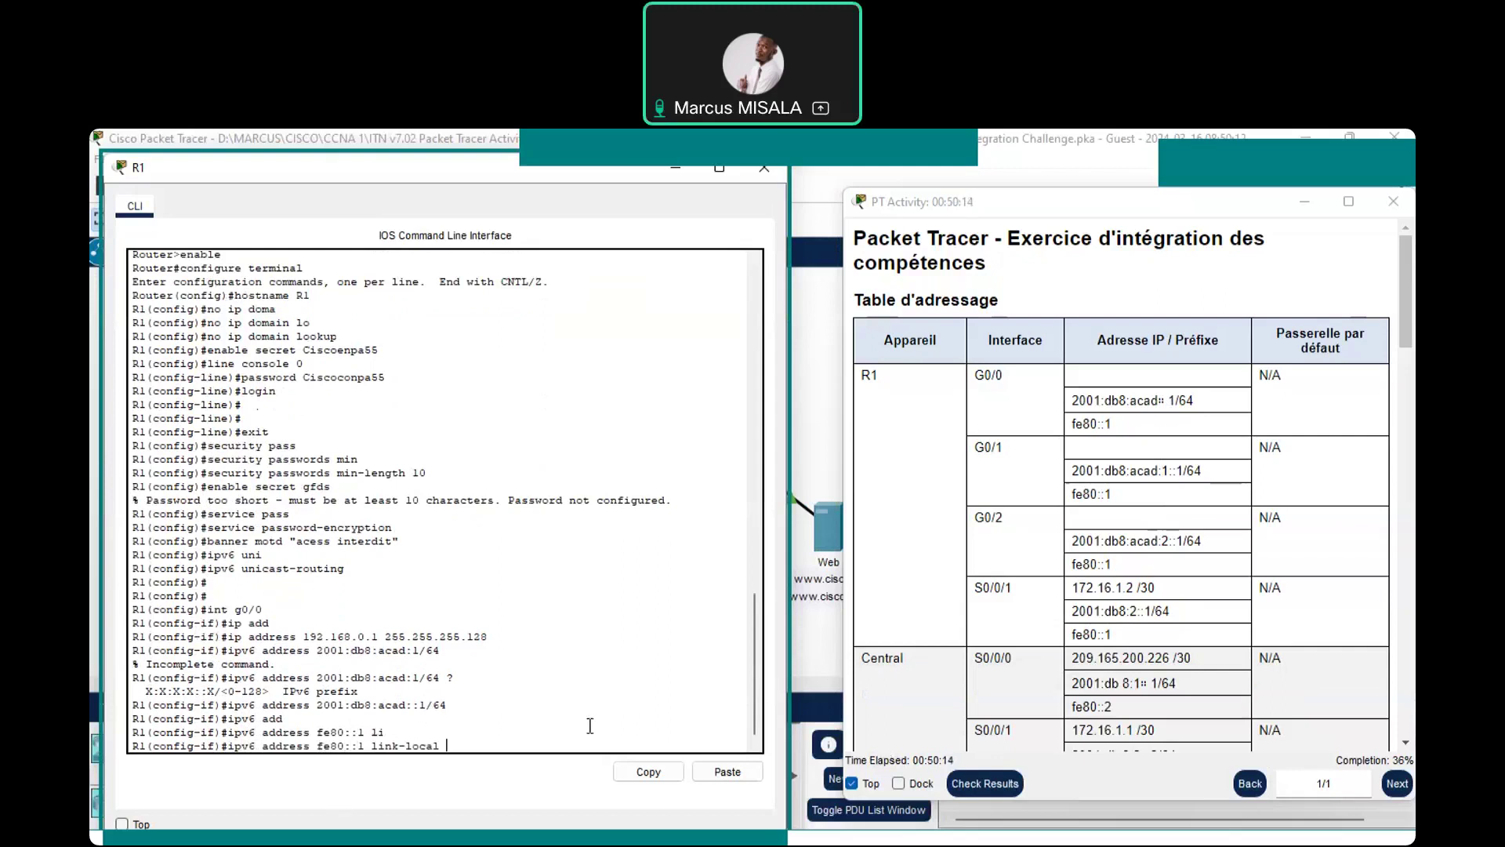
pyautogui.press('Return')
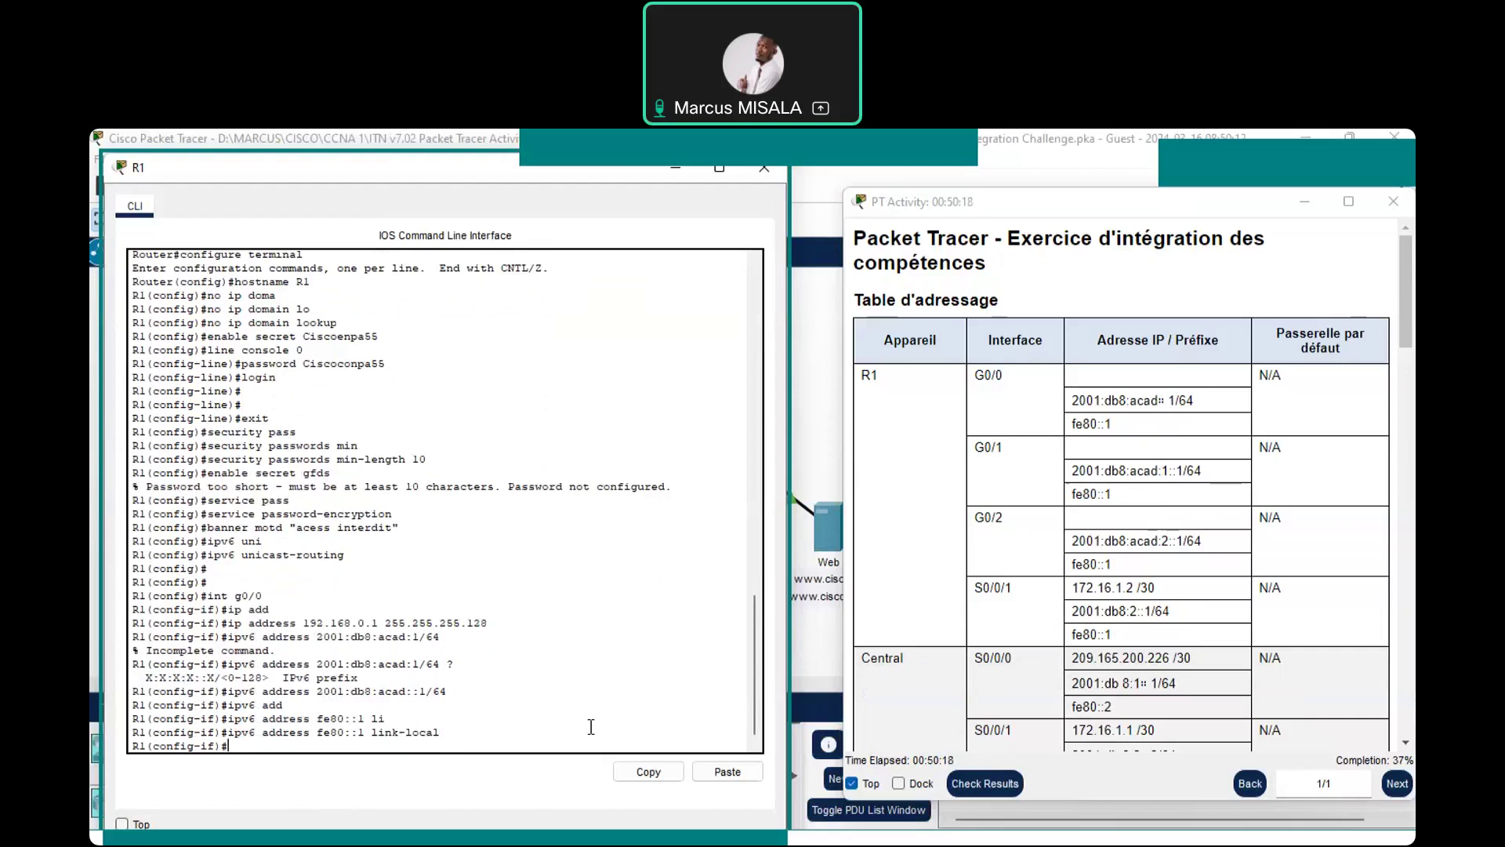
# Set G0/0's description to 'Connect to Staff' and move the console aside
pyautogui.write('desc')
pyautogui.press('Tab')
pyautogui.write('Connect to ')
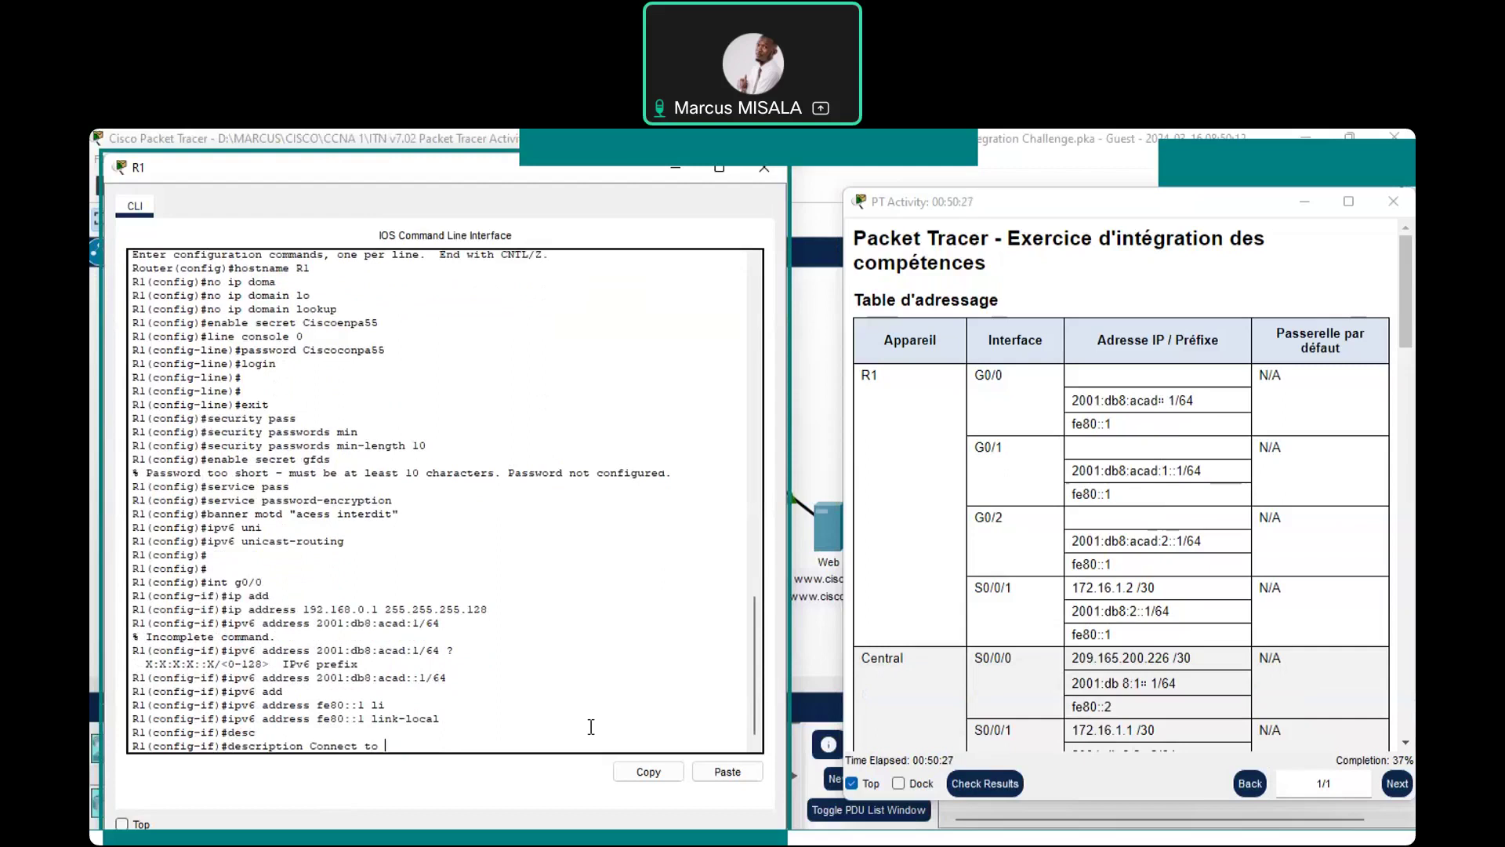
pyautogui.write('Staff')
pyautogui.press('Return')
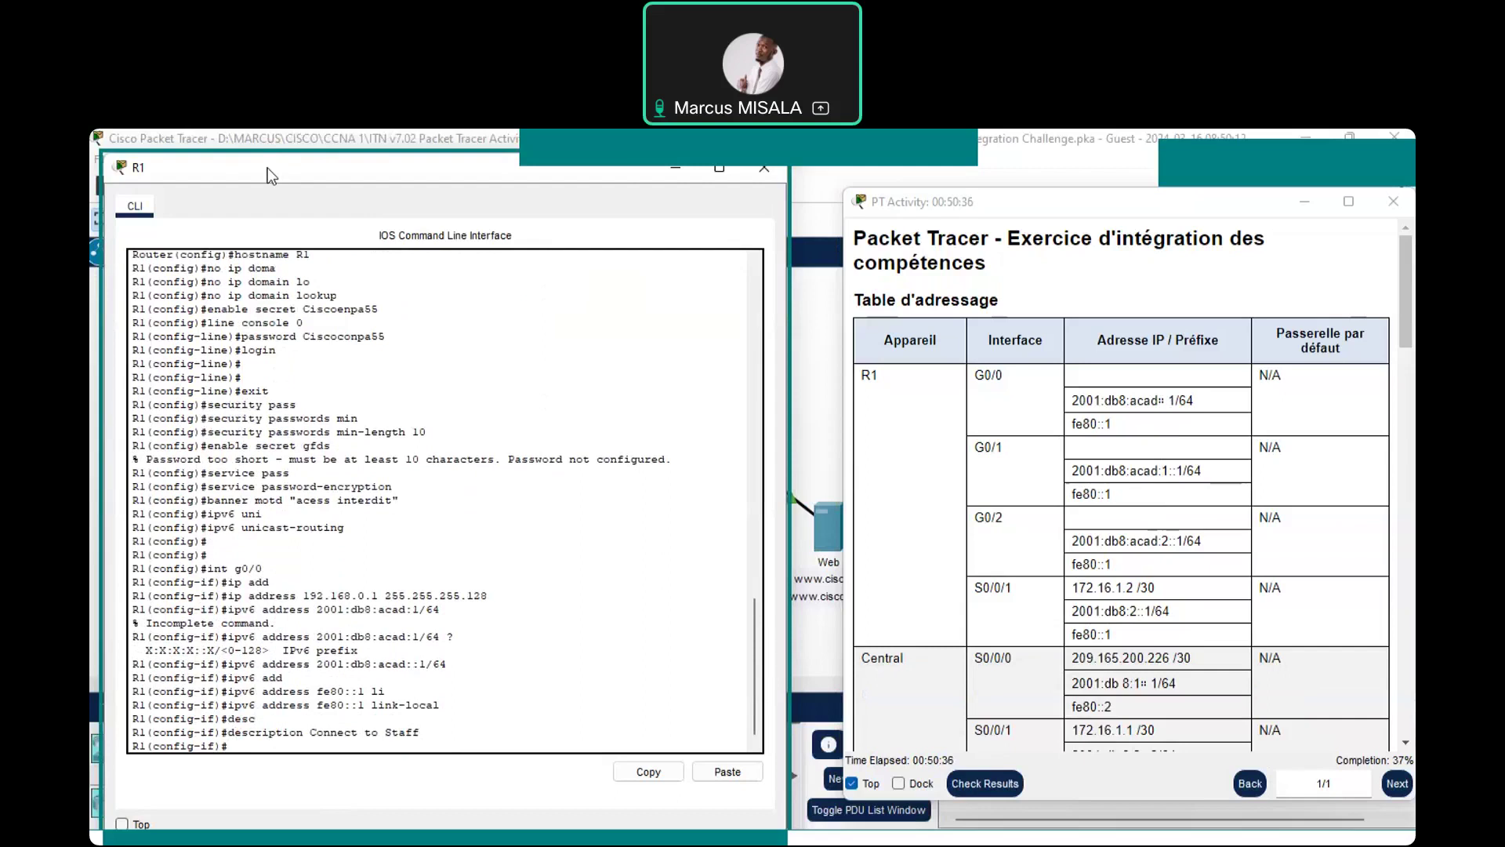
pyautogui.moveTo(267, 167); pyautogui.dragTo(809, 208)
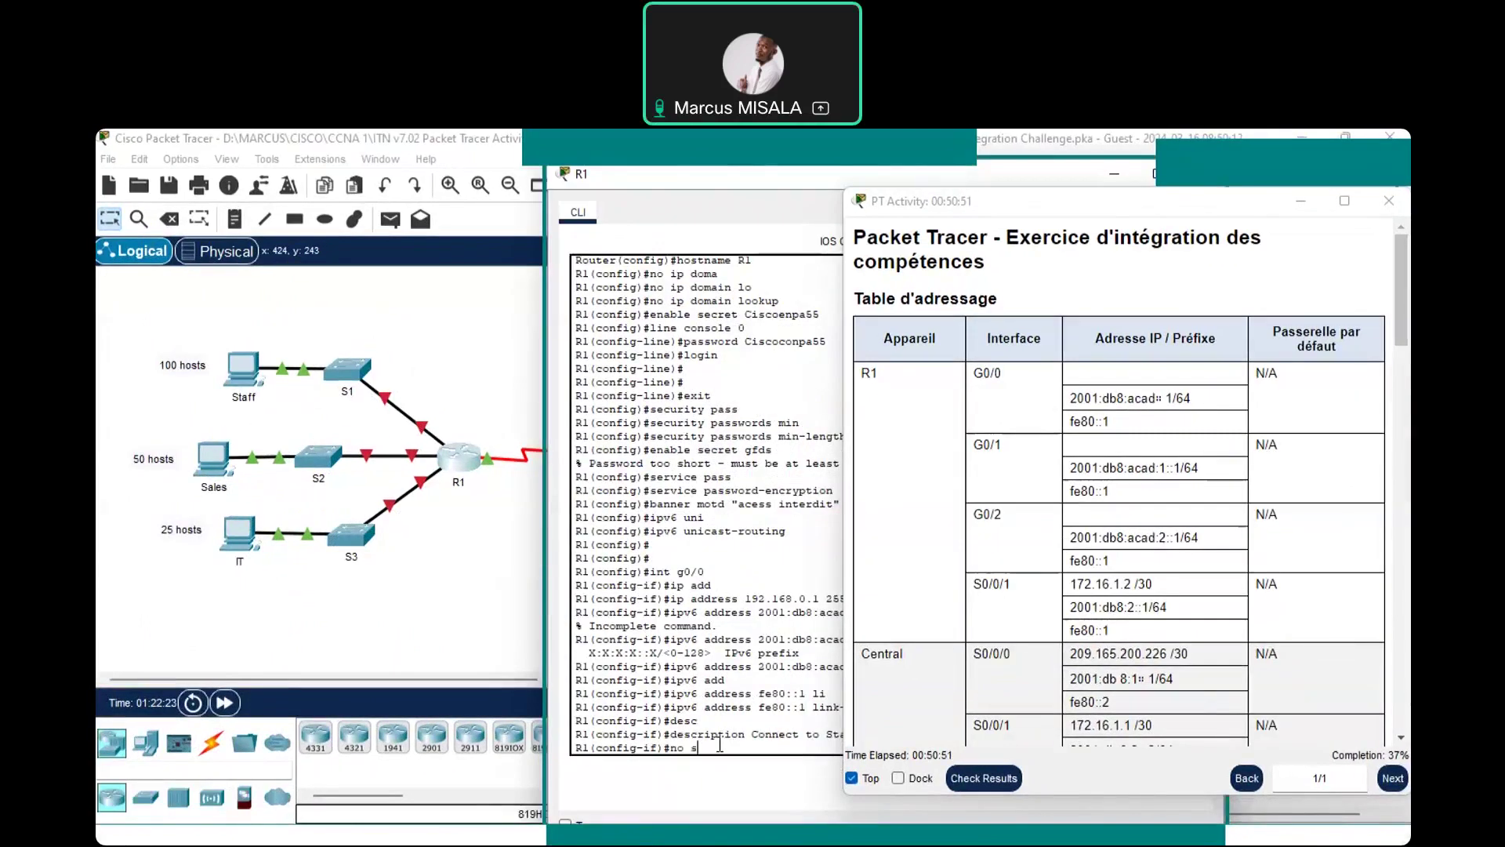
# Run no shutdown on G0/0, then reopen R1's CLI and move it back over the topology
pyautogui.write('hutdown')
pyautogui.press('Return')
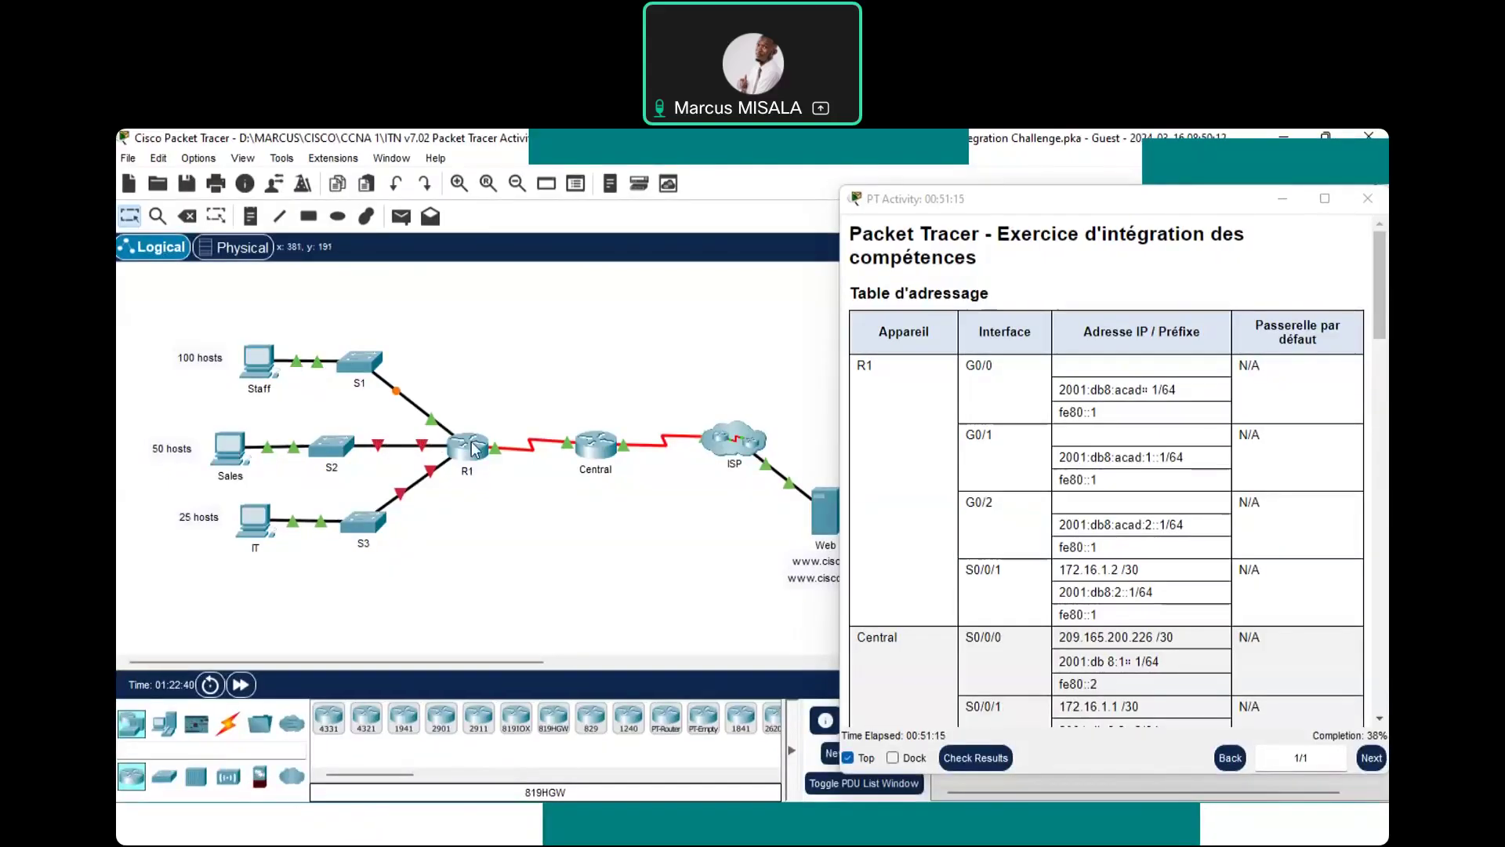
pyautogui.click(470, 447)
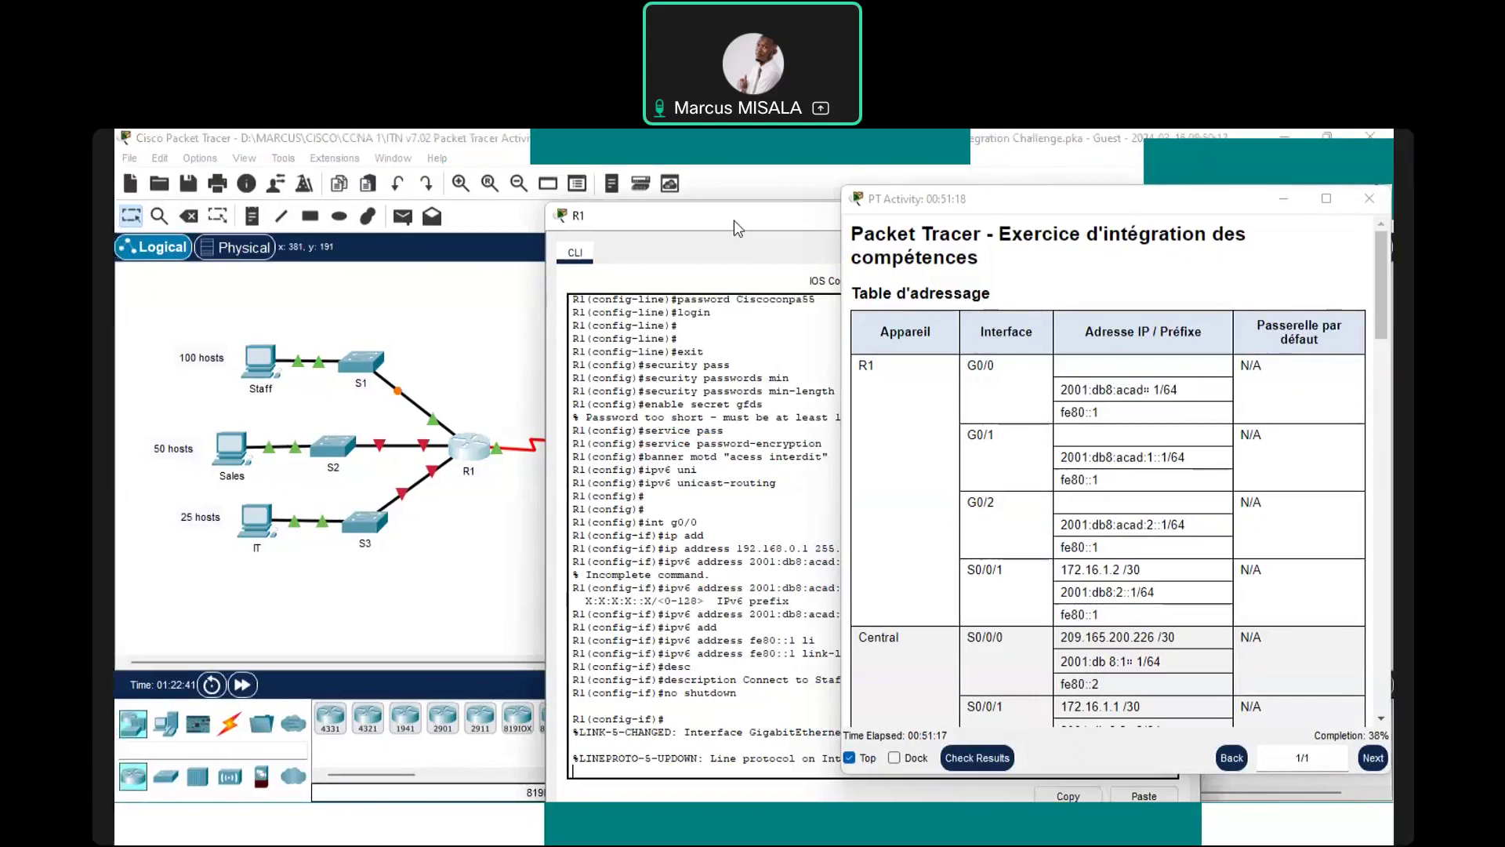
pyautogui.moveTo(734, 219); pyautogui.dragTo(366, 171)
pyautogui.press('Return')
pyautogui.press('Return')
pyautogui.press('Return')
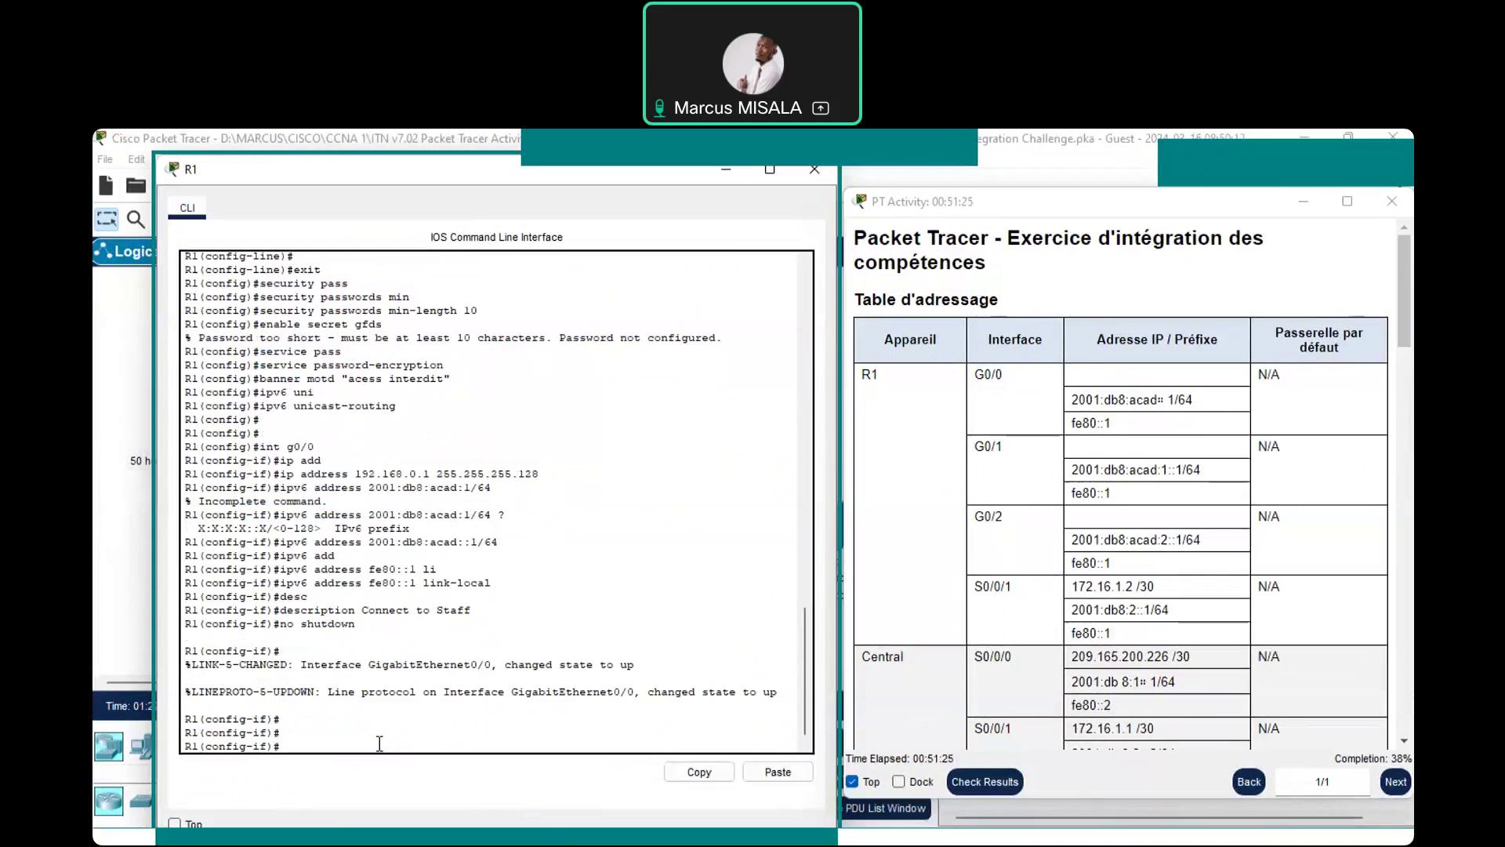
# Enter interface G0/1 and assign it 192.168.0.129 255.255.255.192
pyautogui.write('int g0/1')
pyautogui.press('Return')
pyautogui.write('ip')
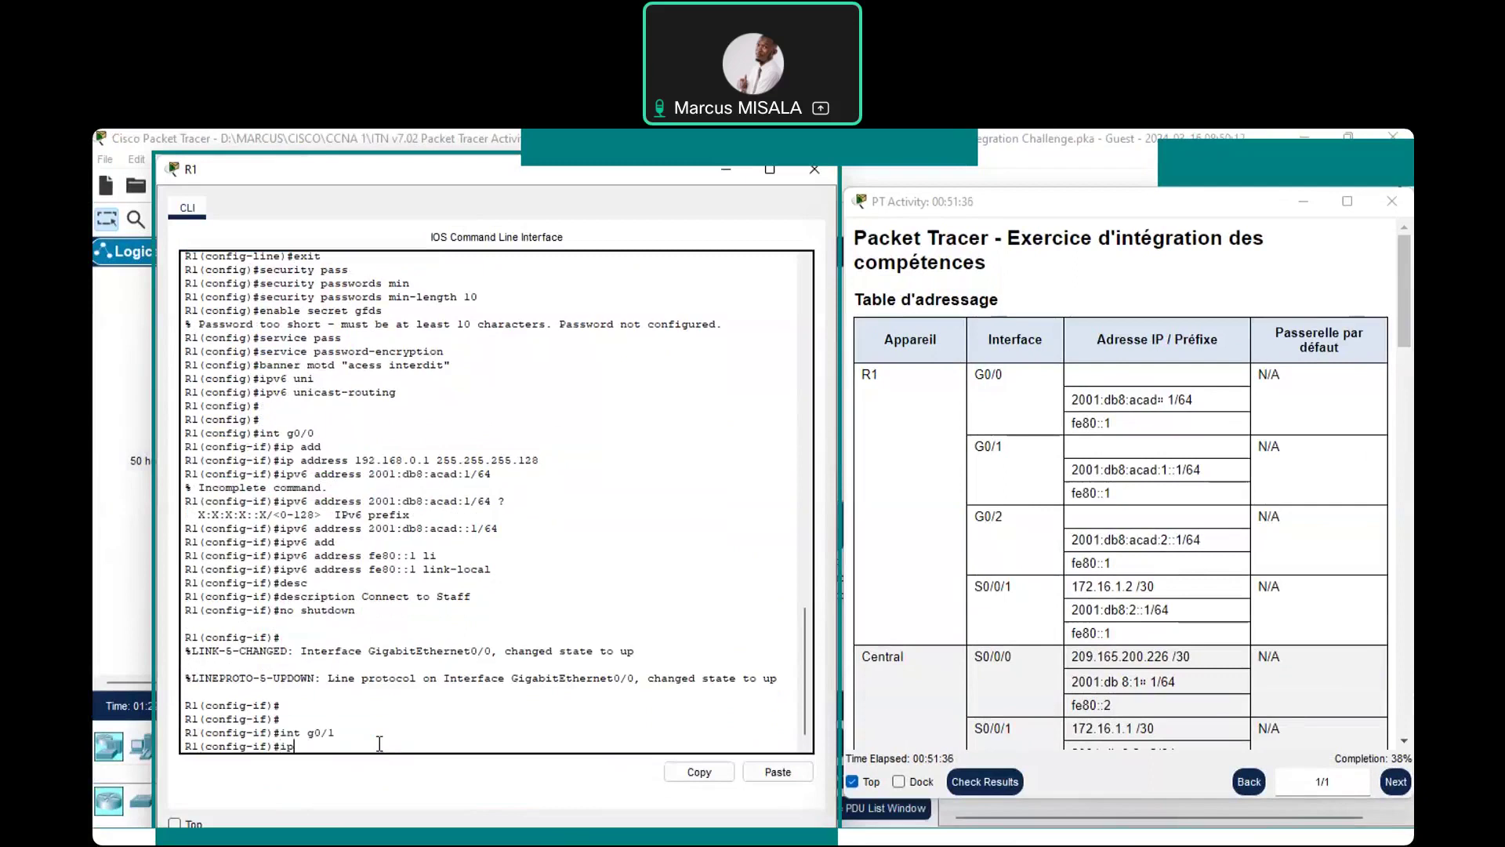
pyautogui.write(' add 1')
pyautogui.write('92.168.')
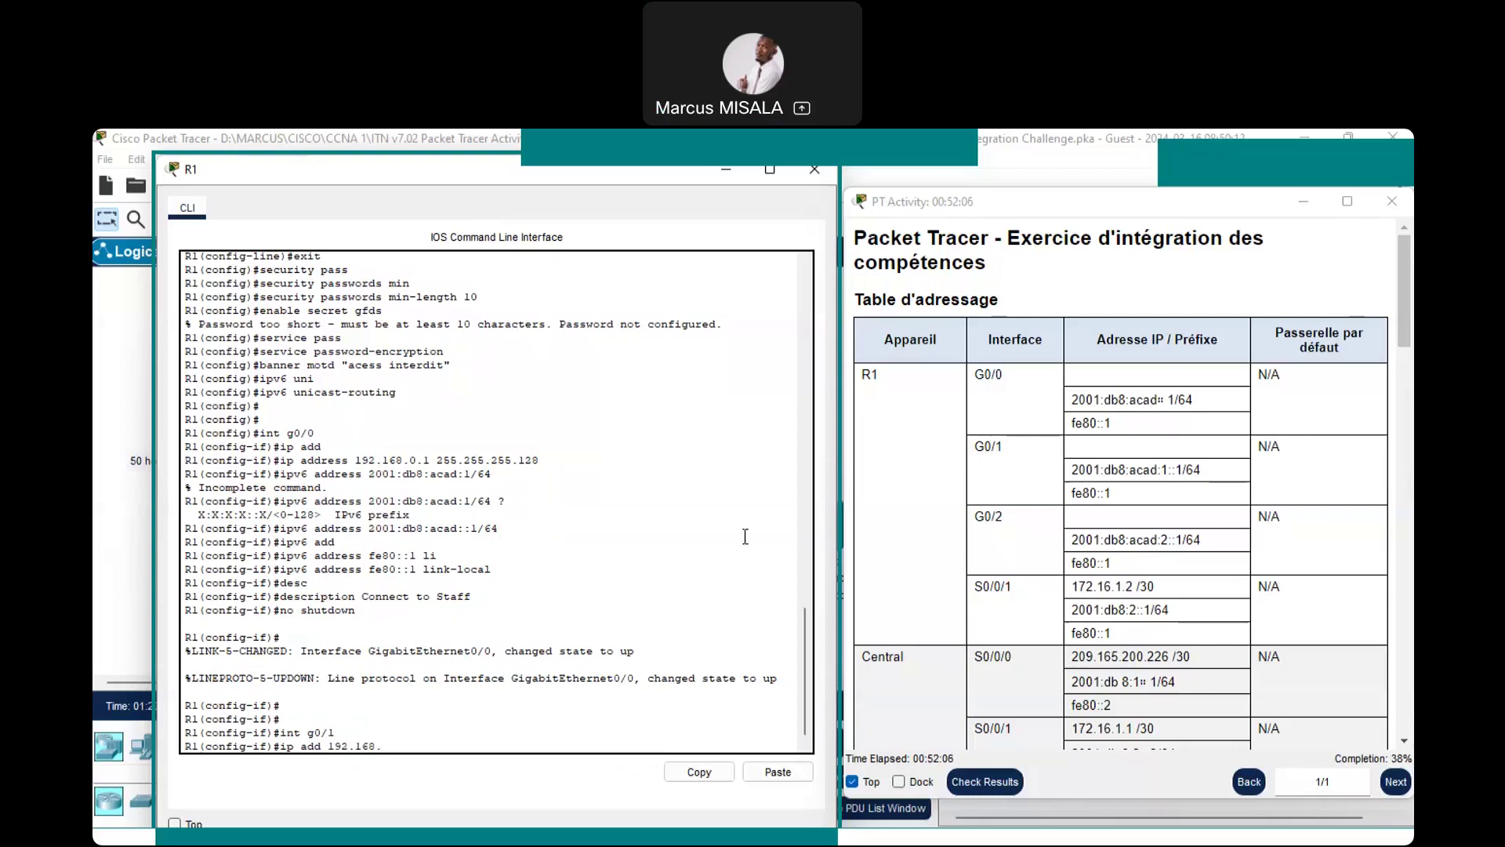
pyautogui.write('0.129')
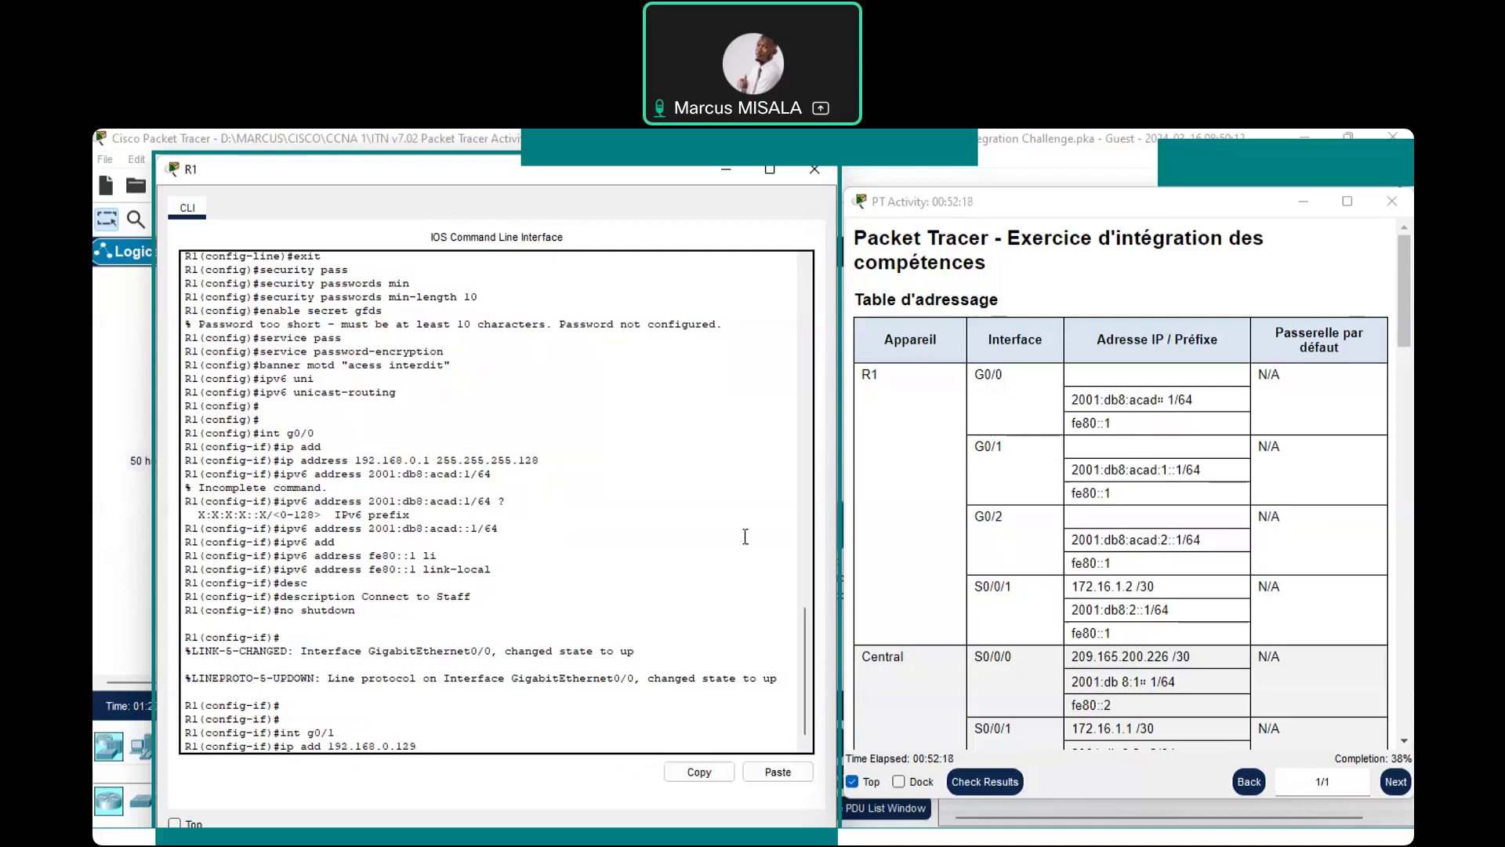
pyautogui.write('255.255.255.192')
pyautogui.press('Return')
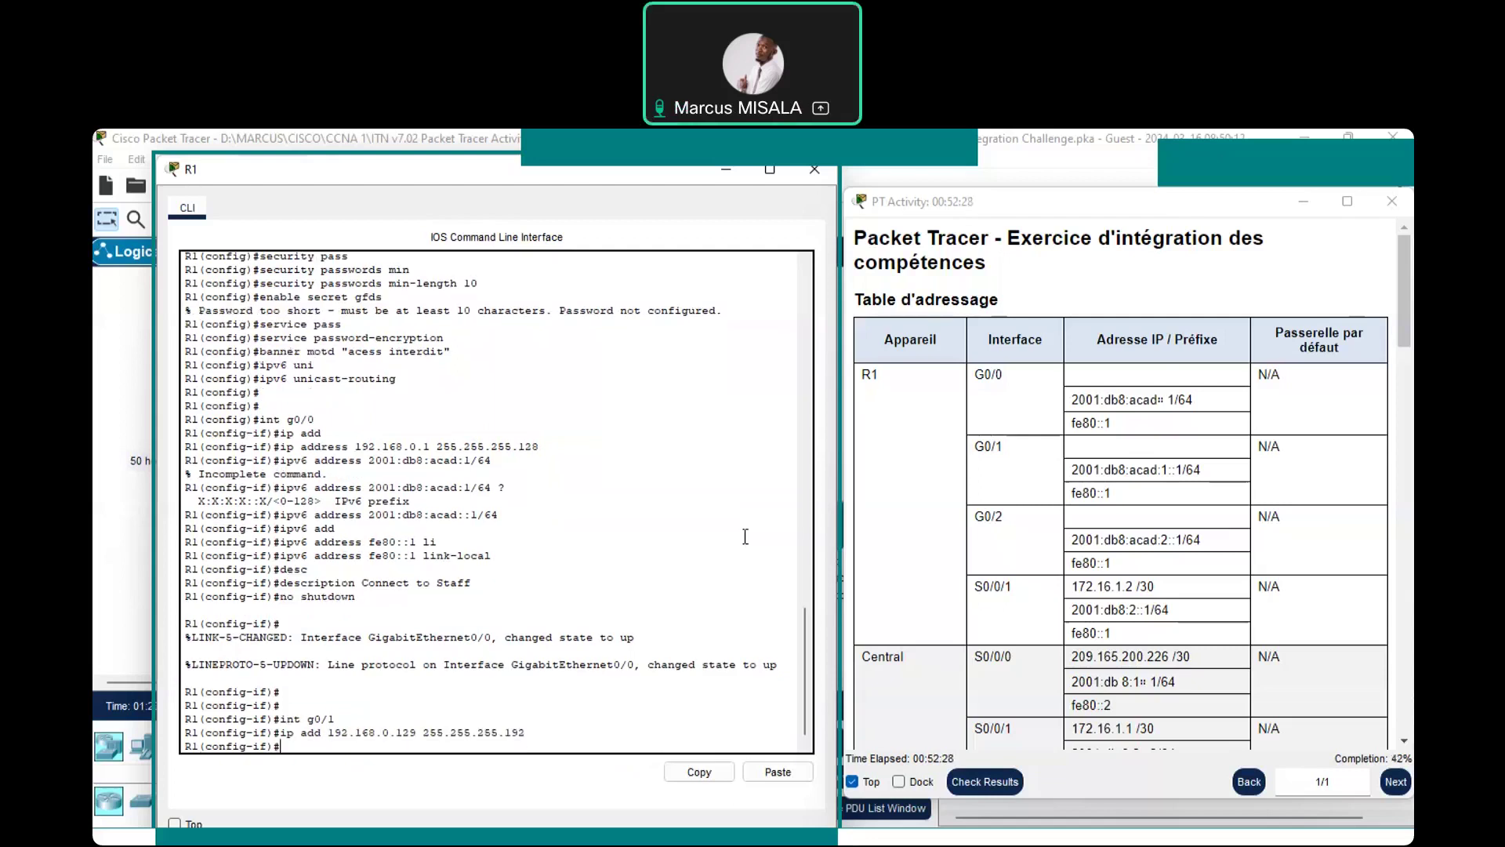
# Give G0/1 the IPv6 address 2001:db8:acad:1::1/64
pyautogui.write('IPV6 ADdress')
pyautogui.press('Tab')
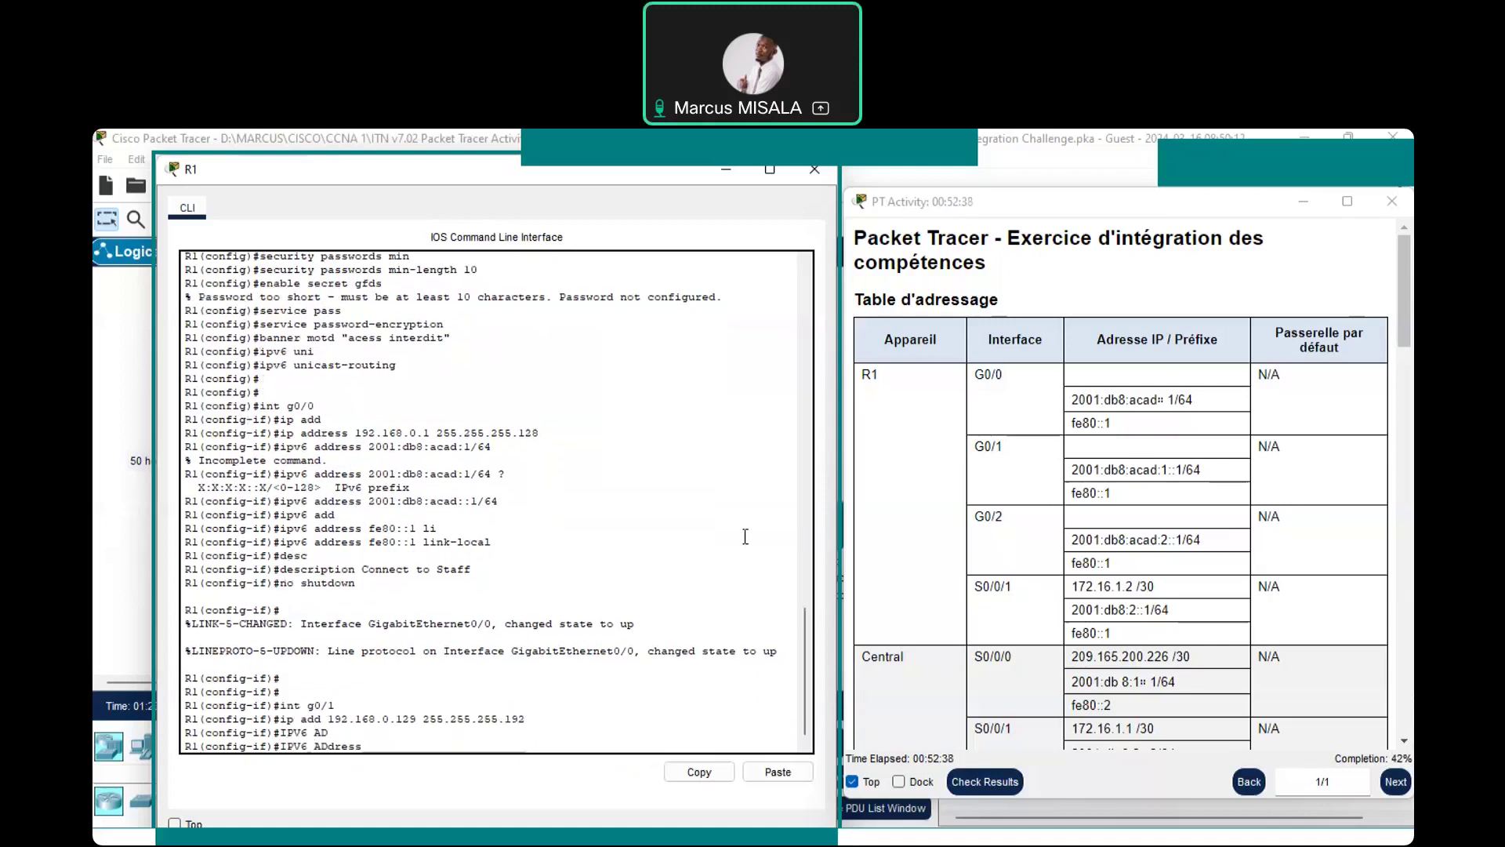
pyautogui.write('2001/')
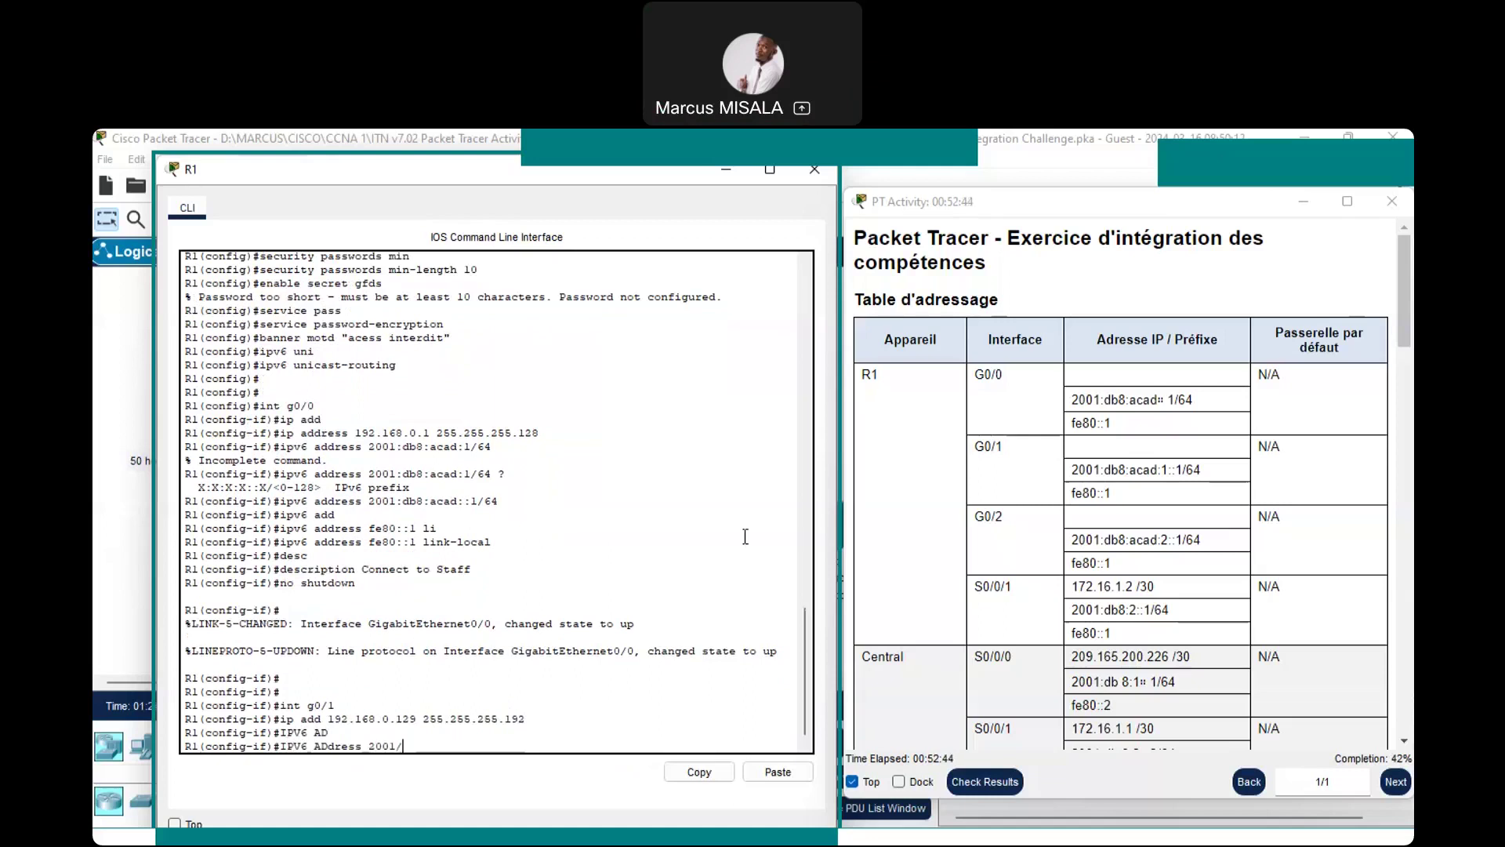
pyautogui.press('BackSpace')
pyautogui.write(':')
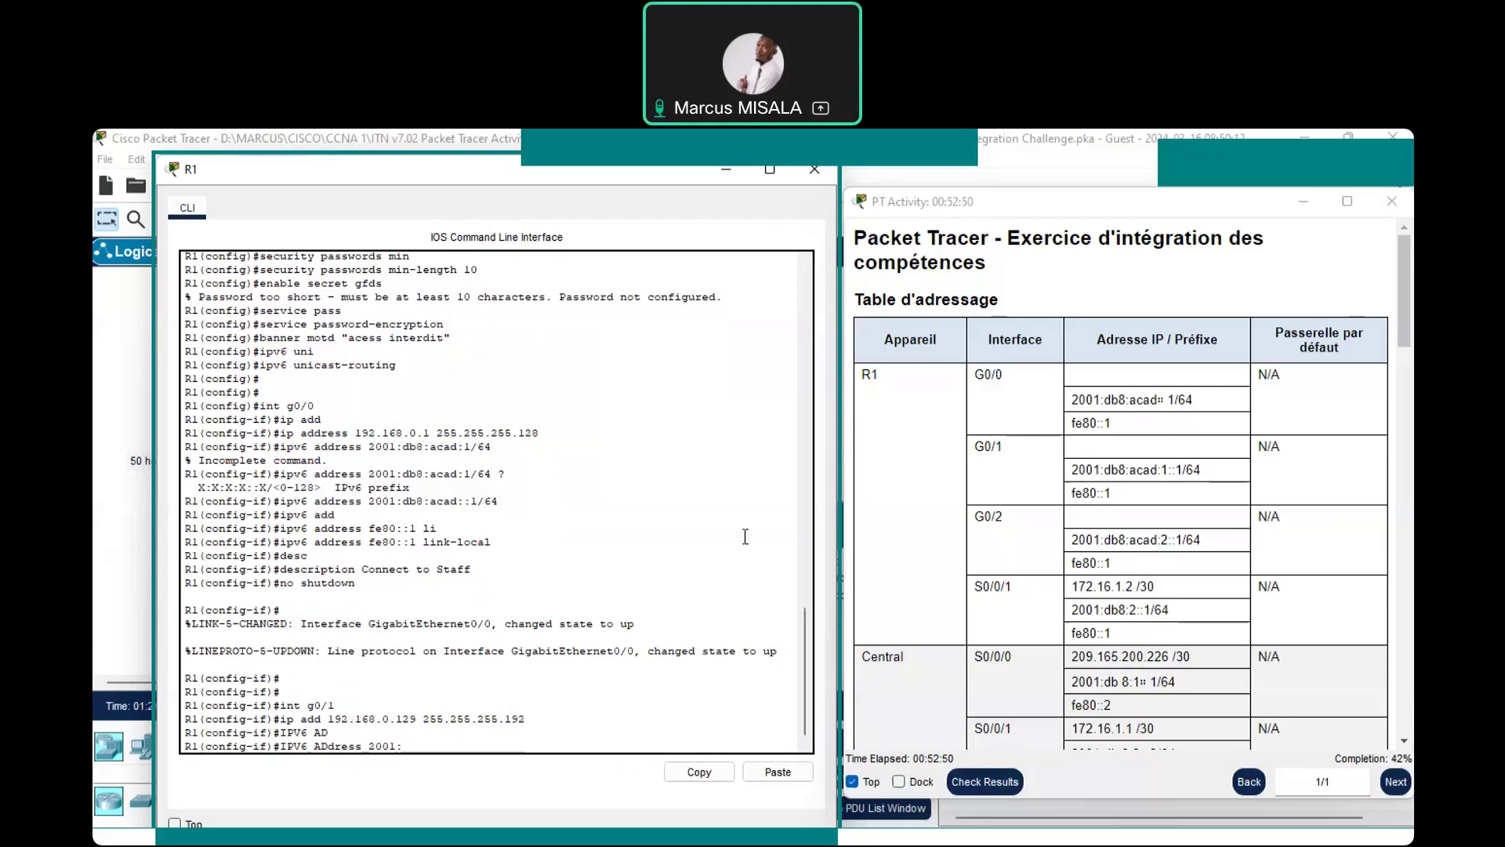
pyautogui.write('db8:acad/')
pyautogui.press('BackSpace')
pyautogui.write(':')
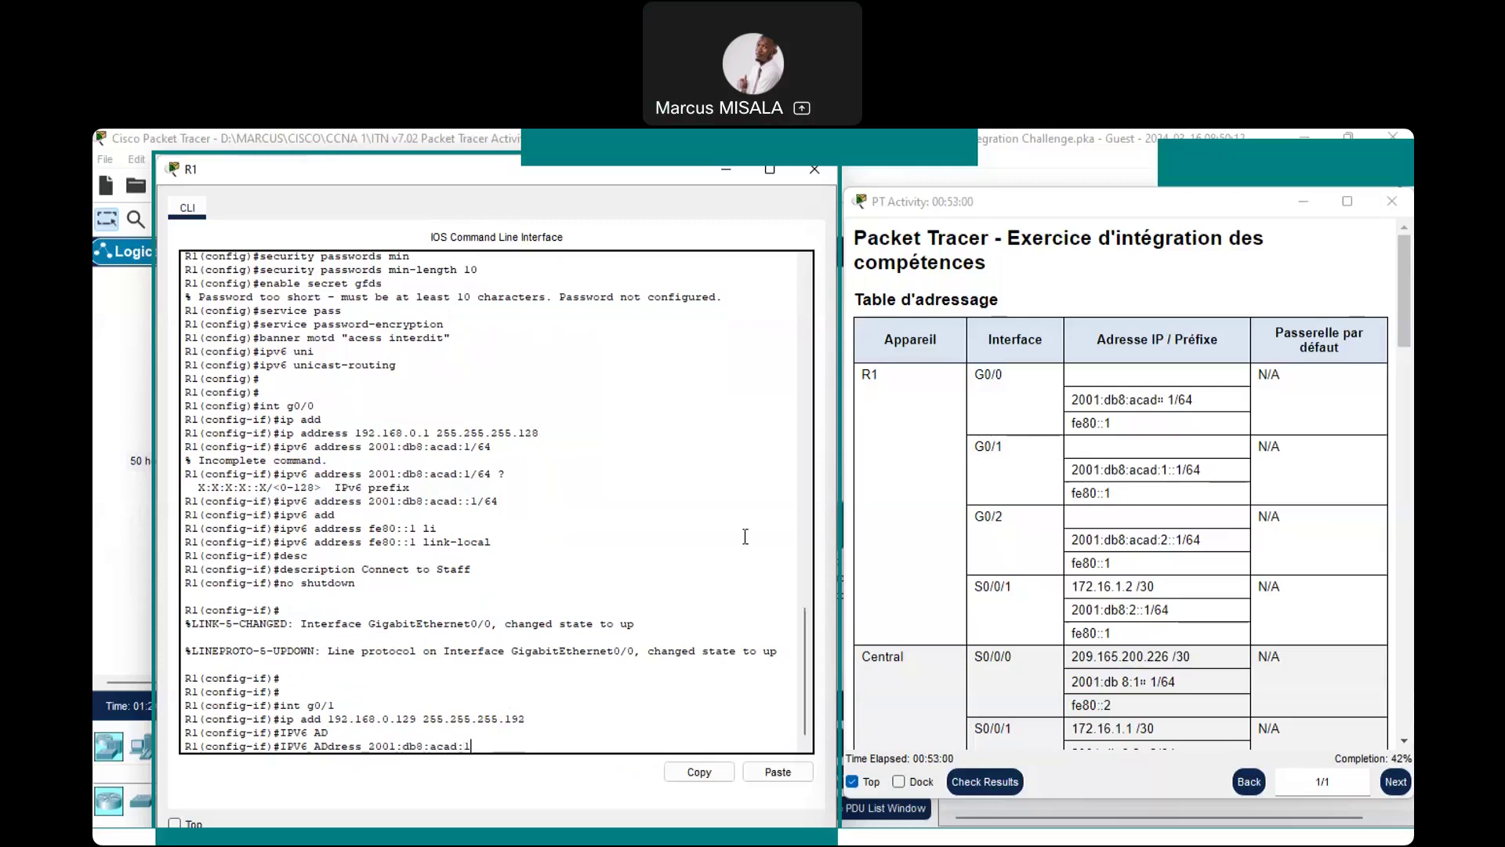
pyautogui.write('1/')
pyautogui.write('::')
pyautogui.write('1')
pyautogui.write('/')
pyautogui.write('64')
pyautogui.press('Return')
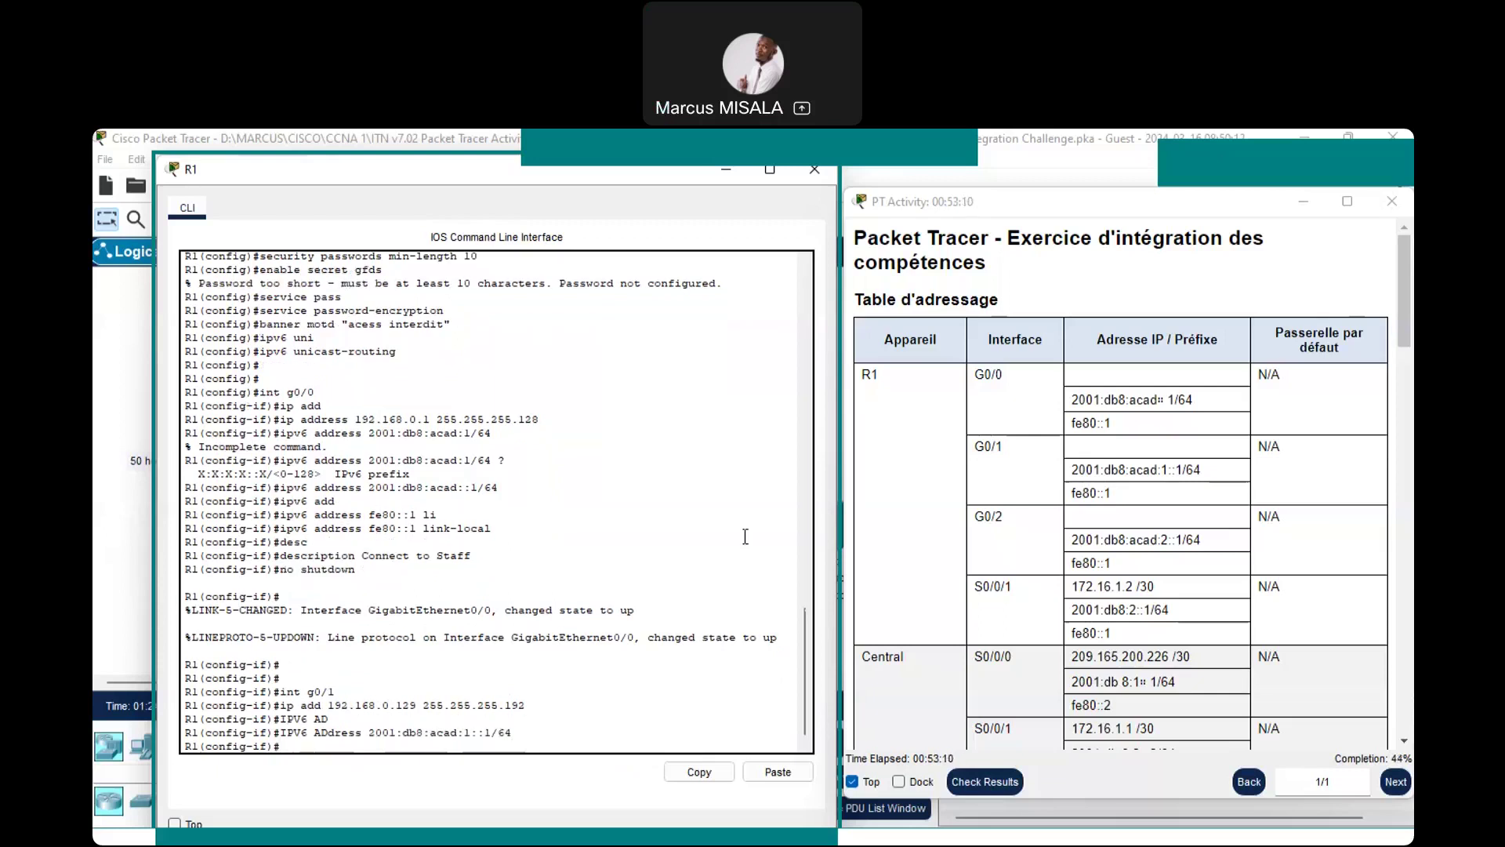
# Add link-local address fe80::1 to G0/1, fixing the missing 'address' keyword
pyautogui.write('ipv6')
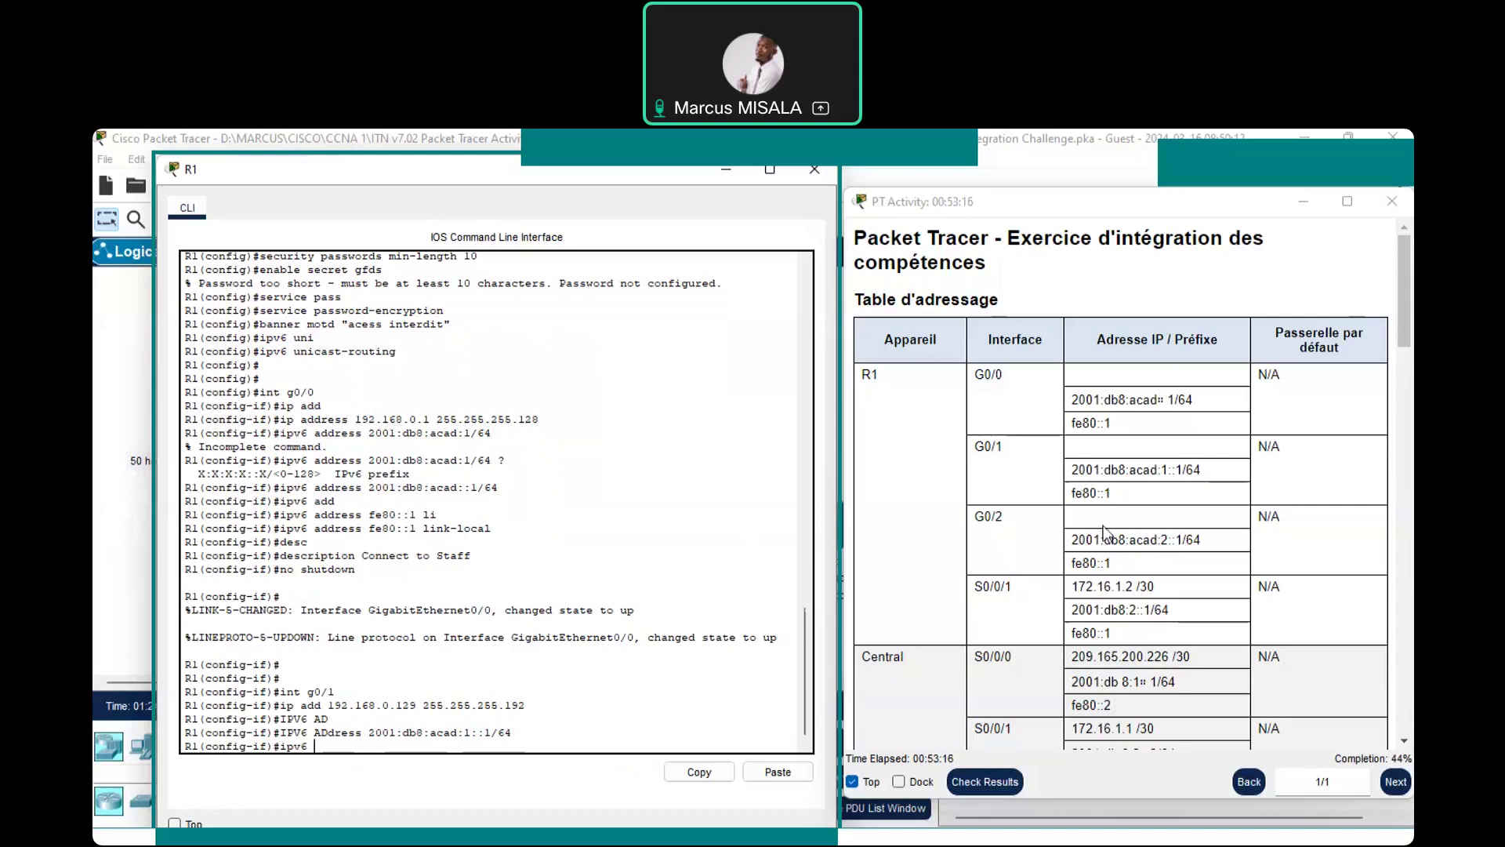
pyautogui.write('fe80::1 lin')
pyautogui.press('Tab')
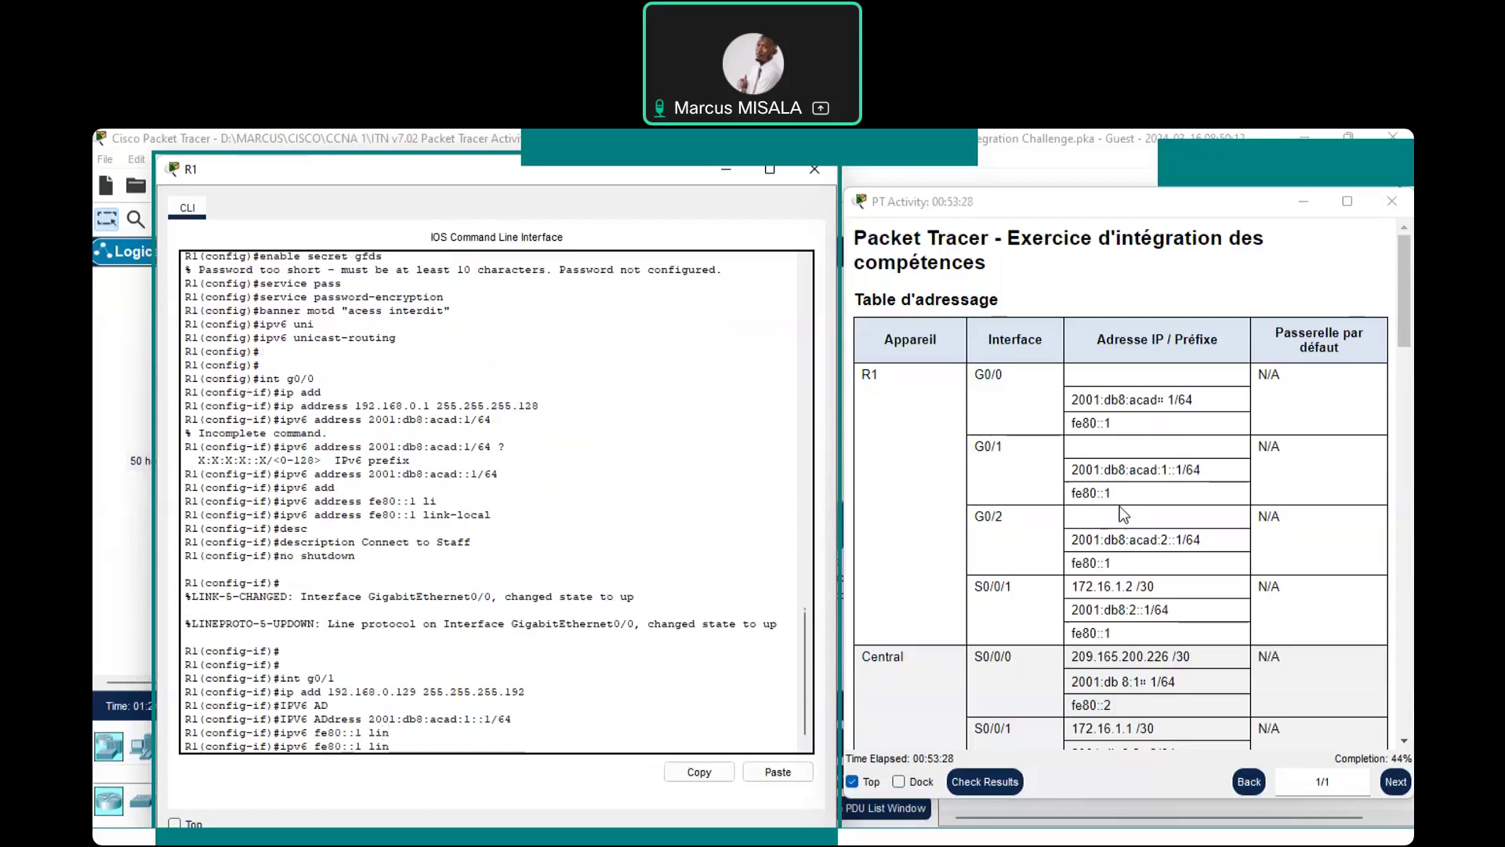
pyautogui.write('k')
pyautogui.press('Tab')
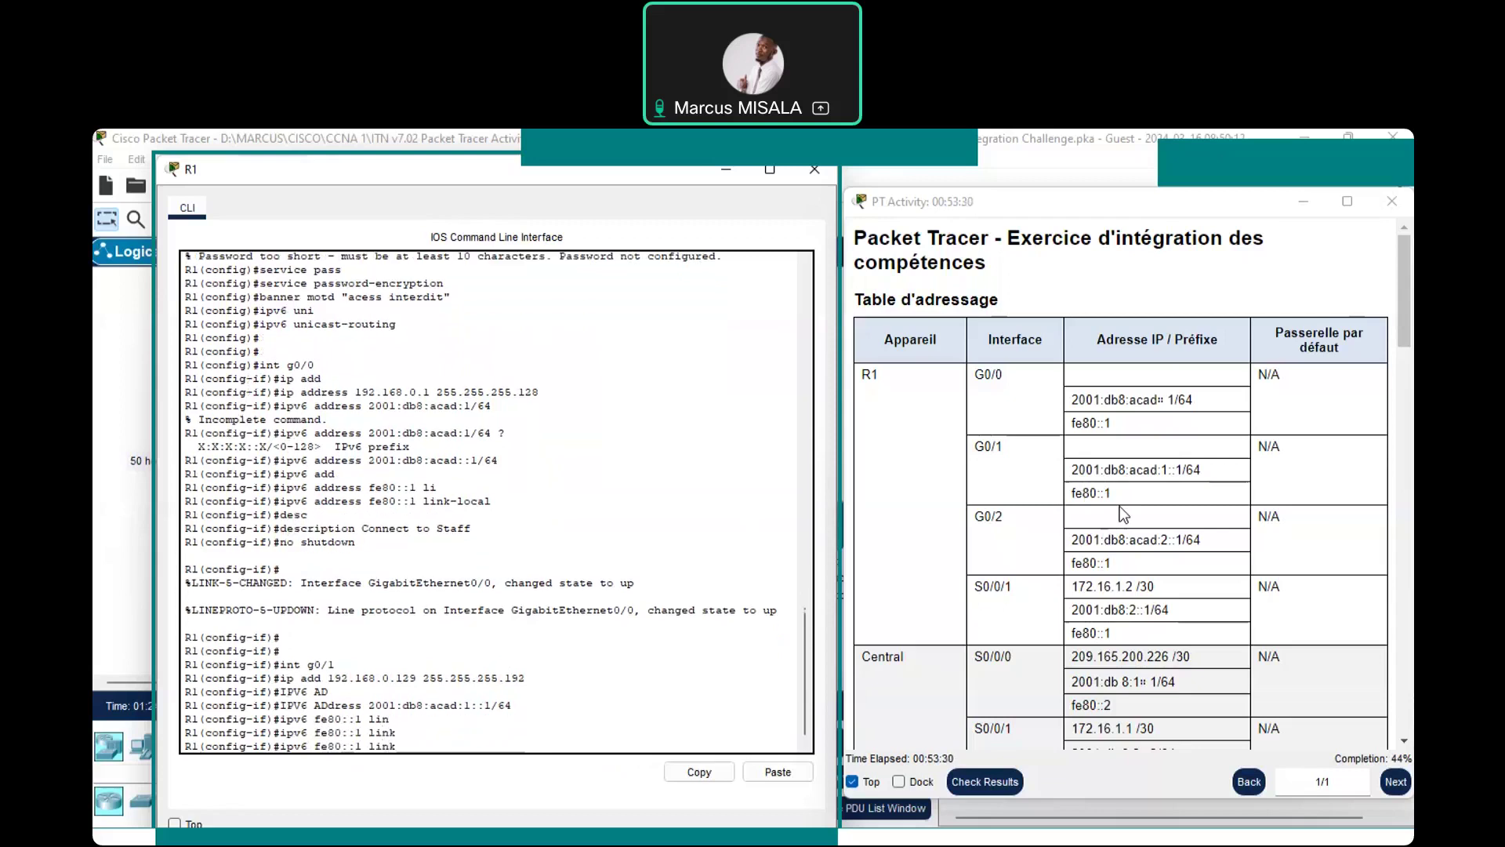
pyautogui.press('BackSpace')
pyautogui.press('BackSpace')
pyautogui.press('BackSpace')
pyautogui.press('Left')
pyautogui.press('Left')
pyautogui.write('add')
pyautogui.press('Right')
pyautogui.press('Right')
pyautogui.press('Right')
pyautogui.press('Right')
pyautogui.write('in')
pyautogui.press('Tab')
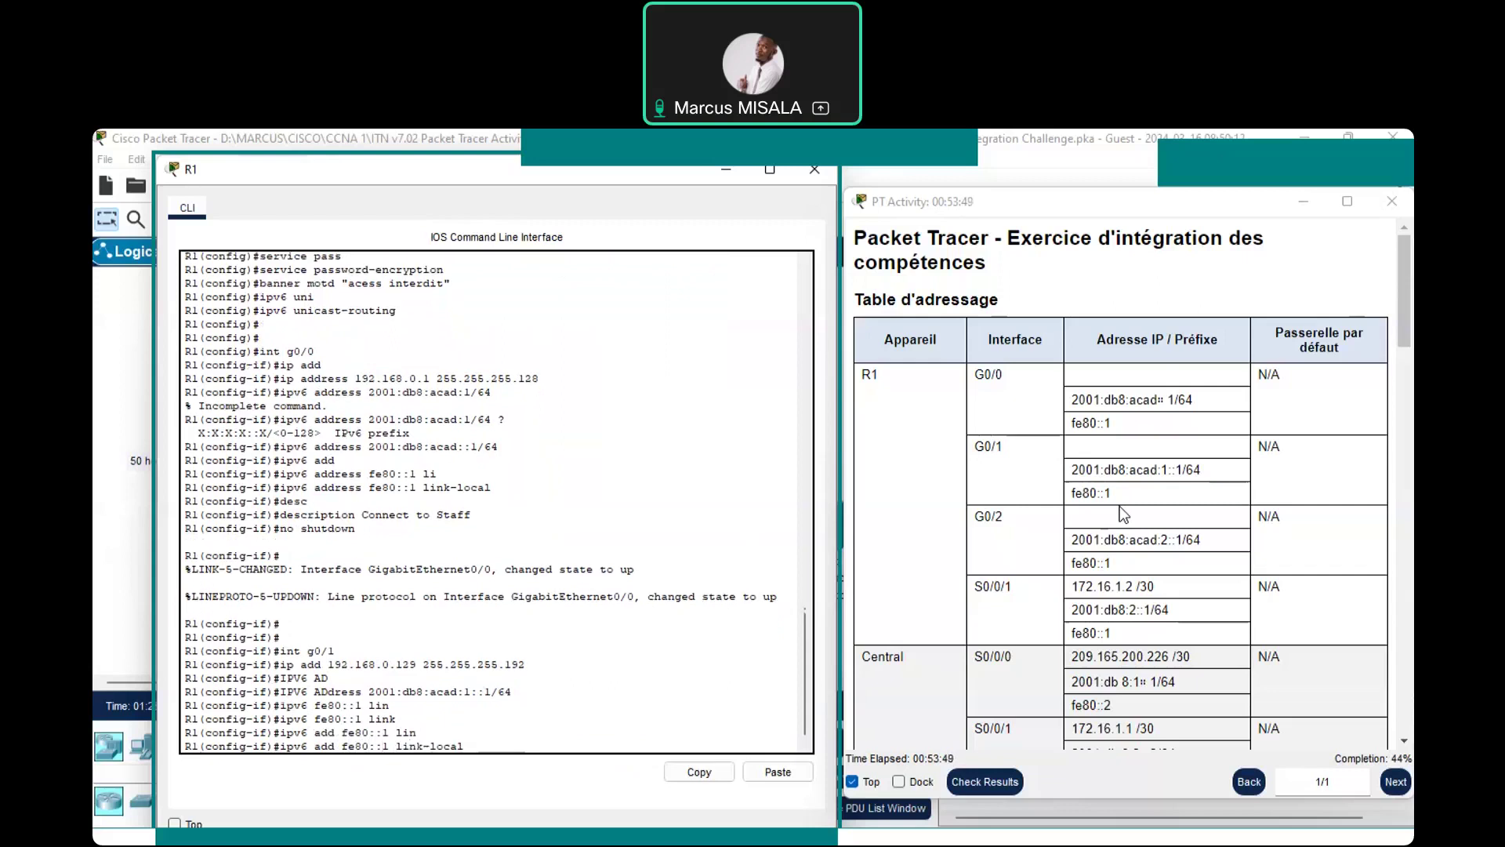
pyautogui.press('Return')
pyautogui.press('Return')
# Set G0/1's description to 'Connect to Sales'
pyautogui.write('desc')
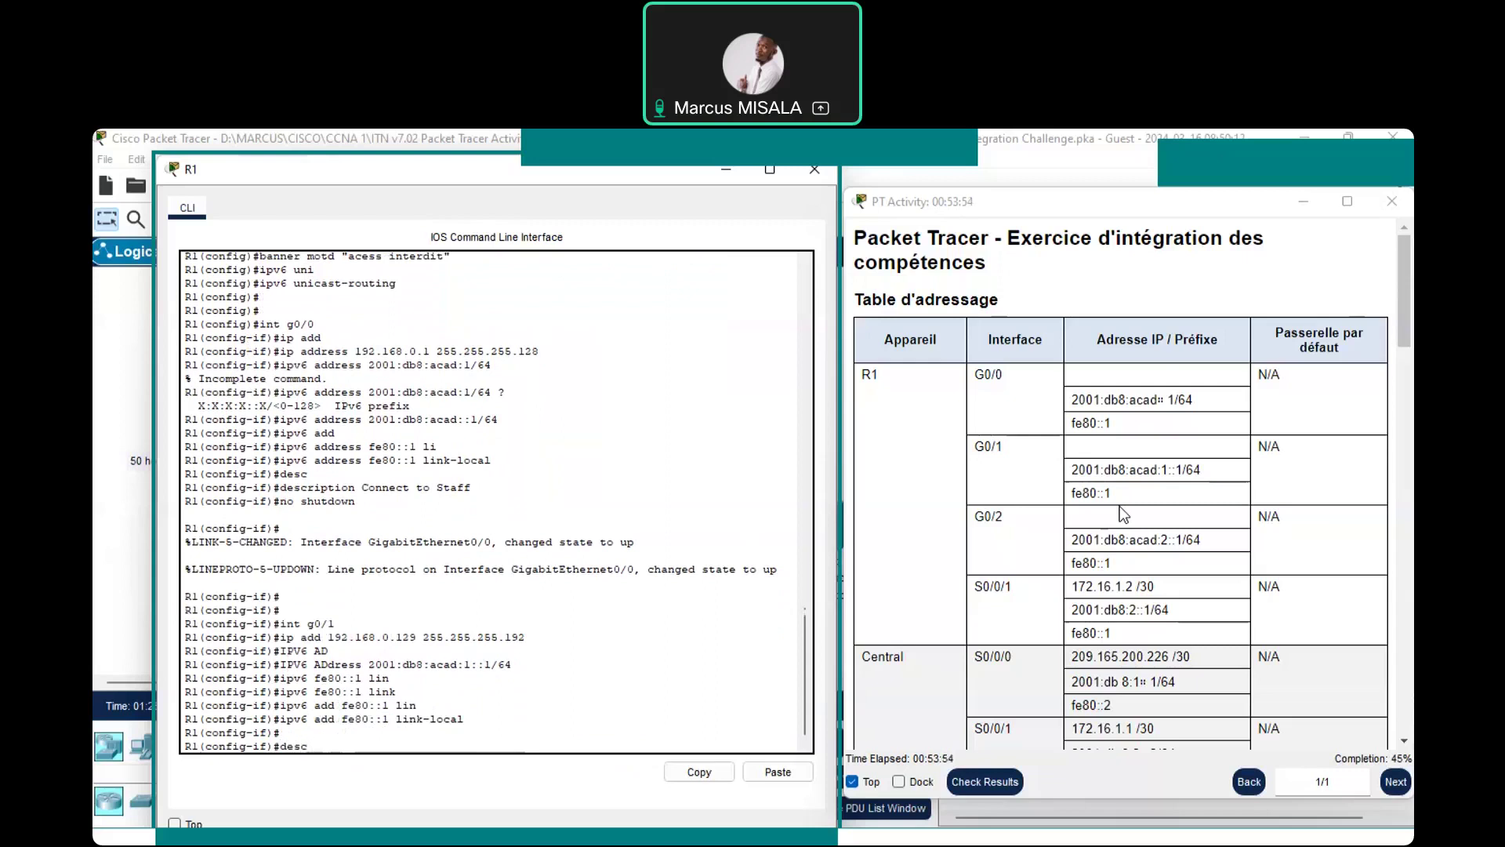
pyautogui.press('Tab')
pyautogui.write('Connce')
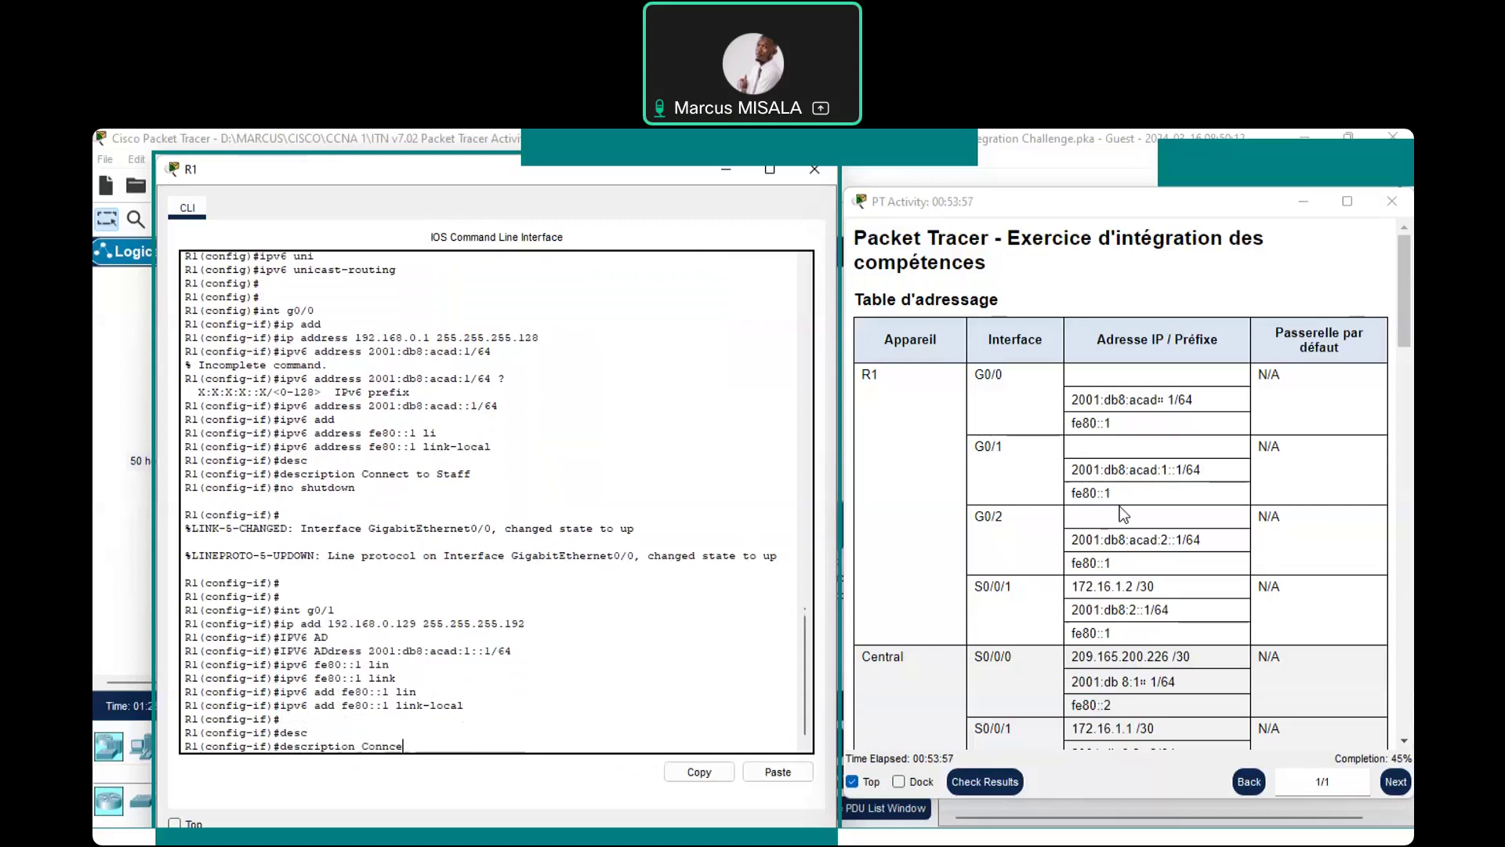
pyautogui.write('t')
pyautogui.press('BackSpace')
pyautogui.press('BackSpace')
pyautogui.press('BackSpace')
pyautogui.write('ect to Sales')
pyautogui.press('Return')
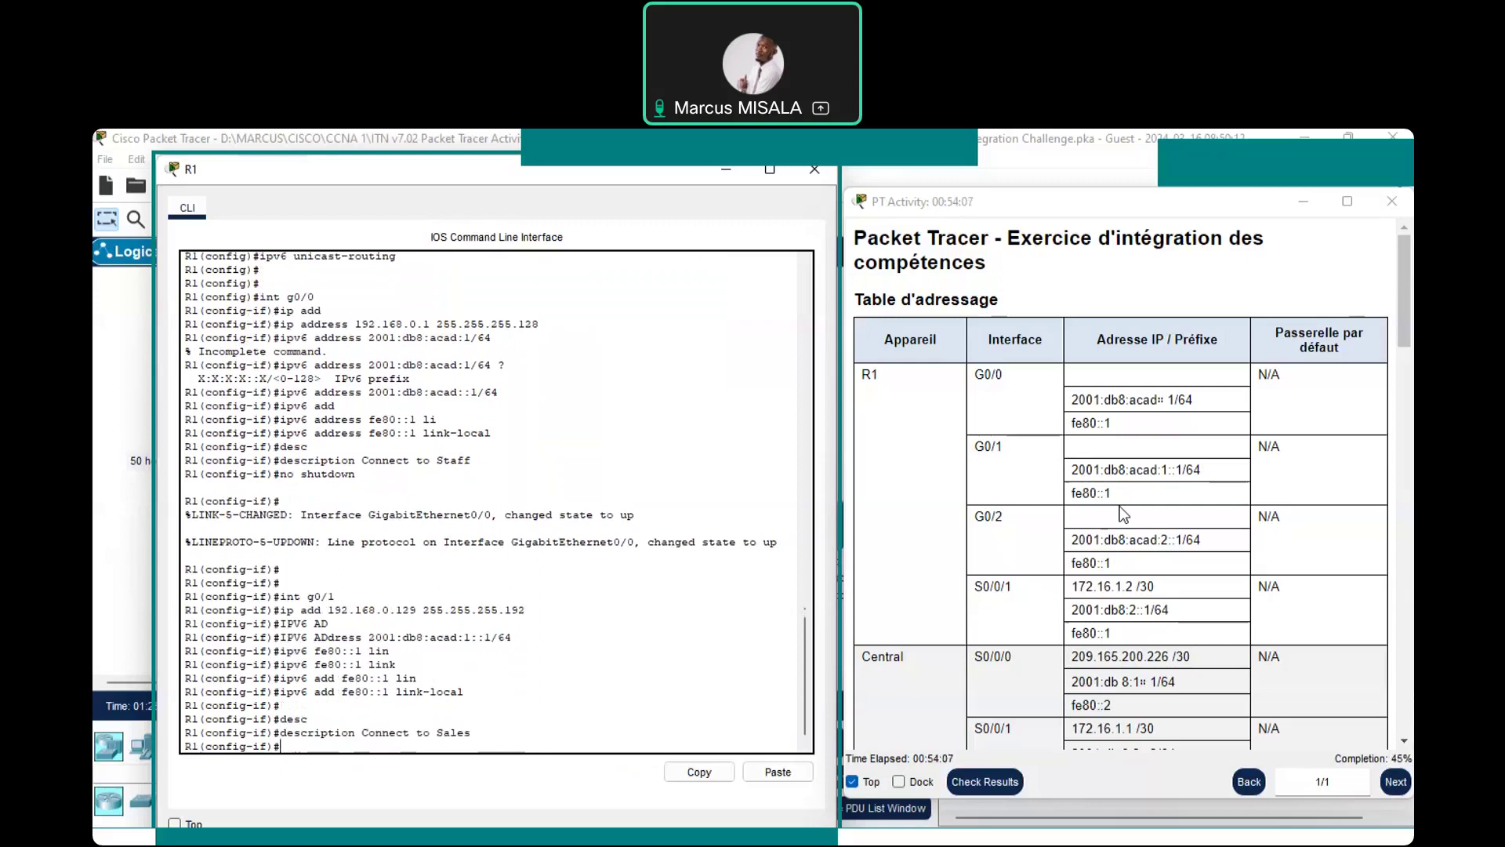
# Enable G0/1 with no shutdown
pyautogui.write('no shutdo')
pyautogui.press('Tab')
pyautogui.press('Return')
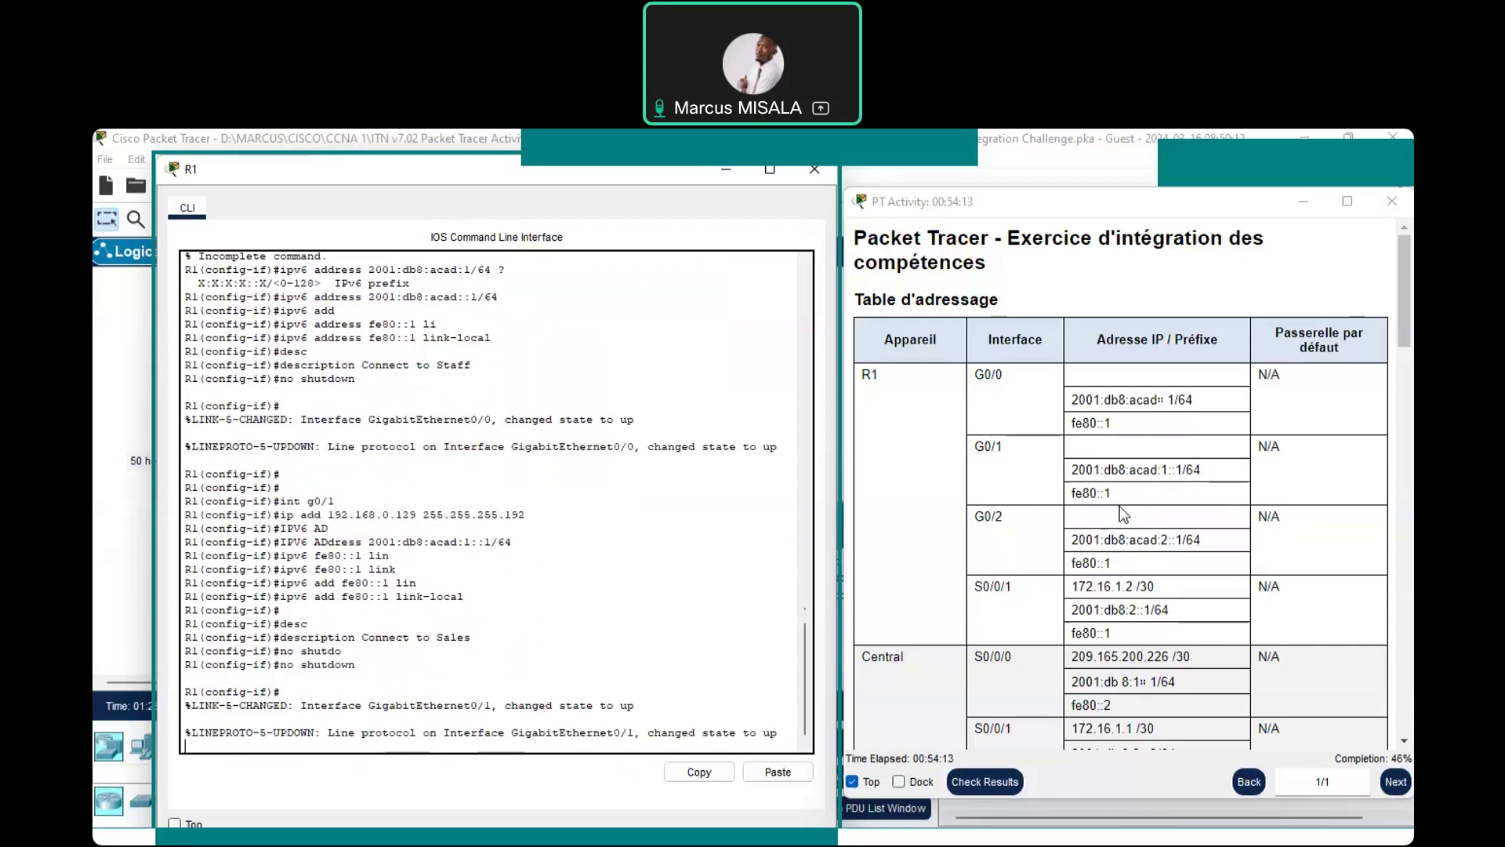
pyautogui.press('Return')
pyautogui.press('Return')
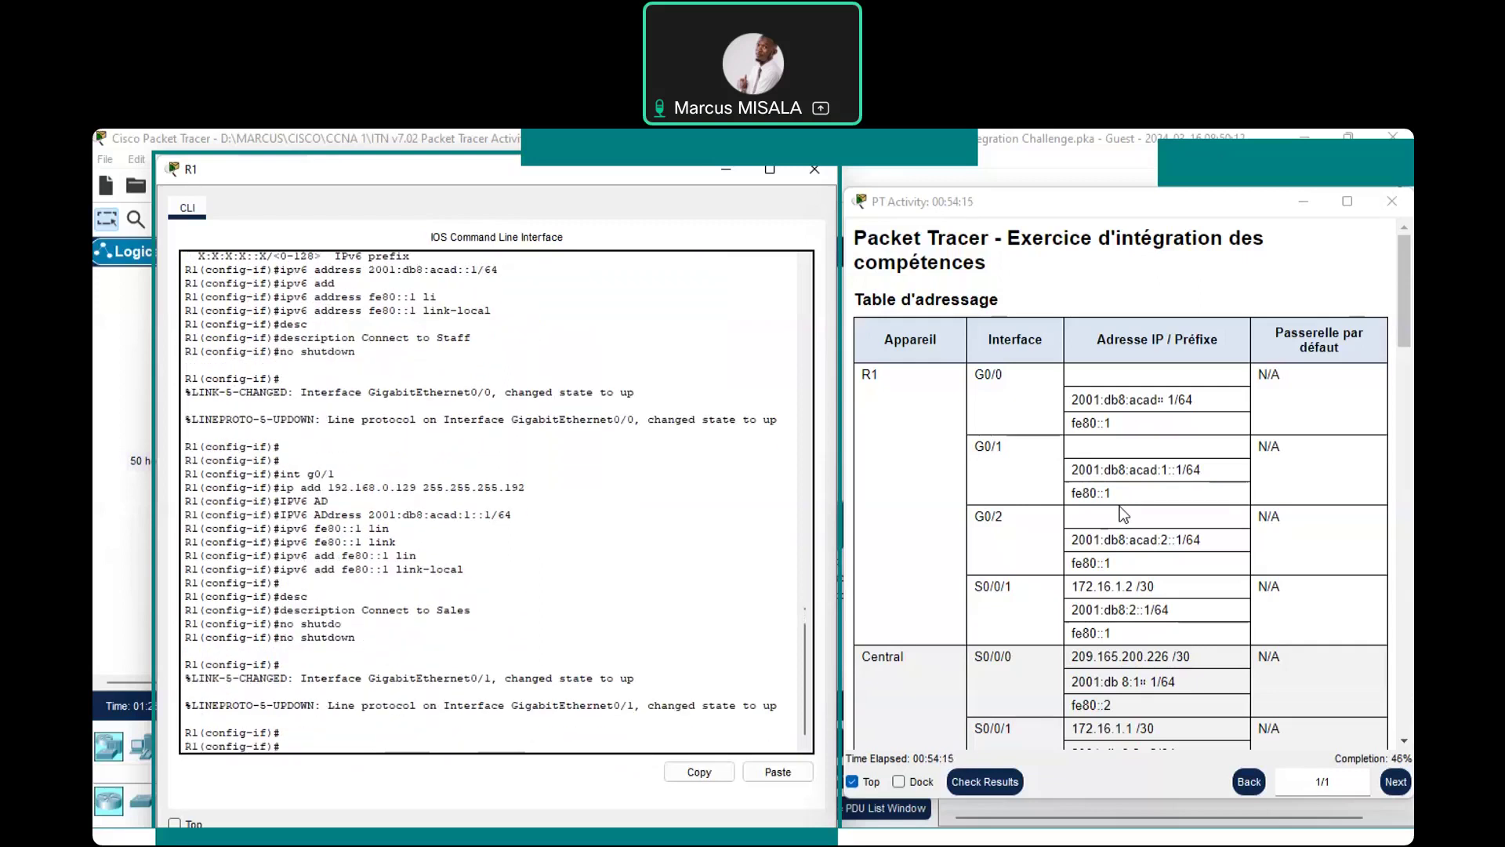
# Enter interface G0/2 and assign it 192.168.0.193 255.255.255.224
pyautogui.press('Return')
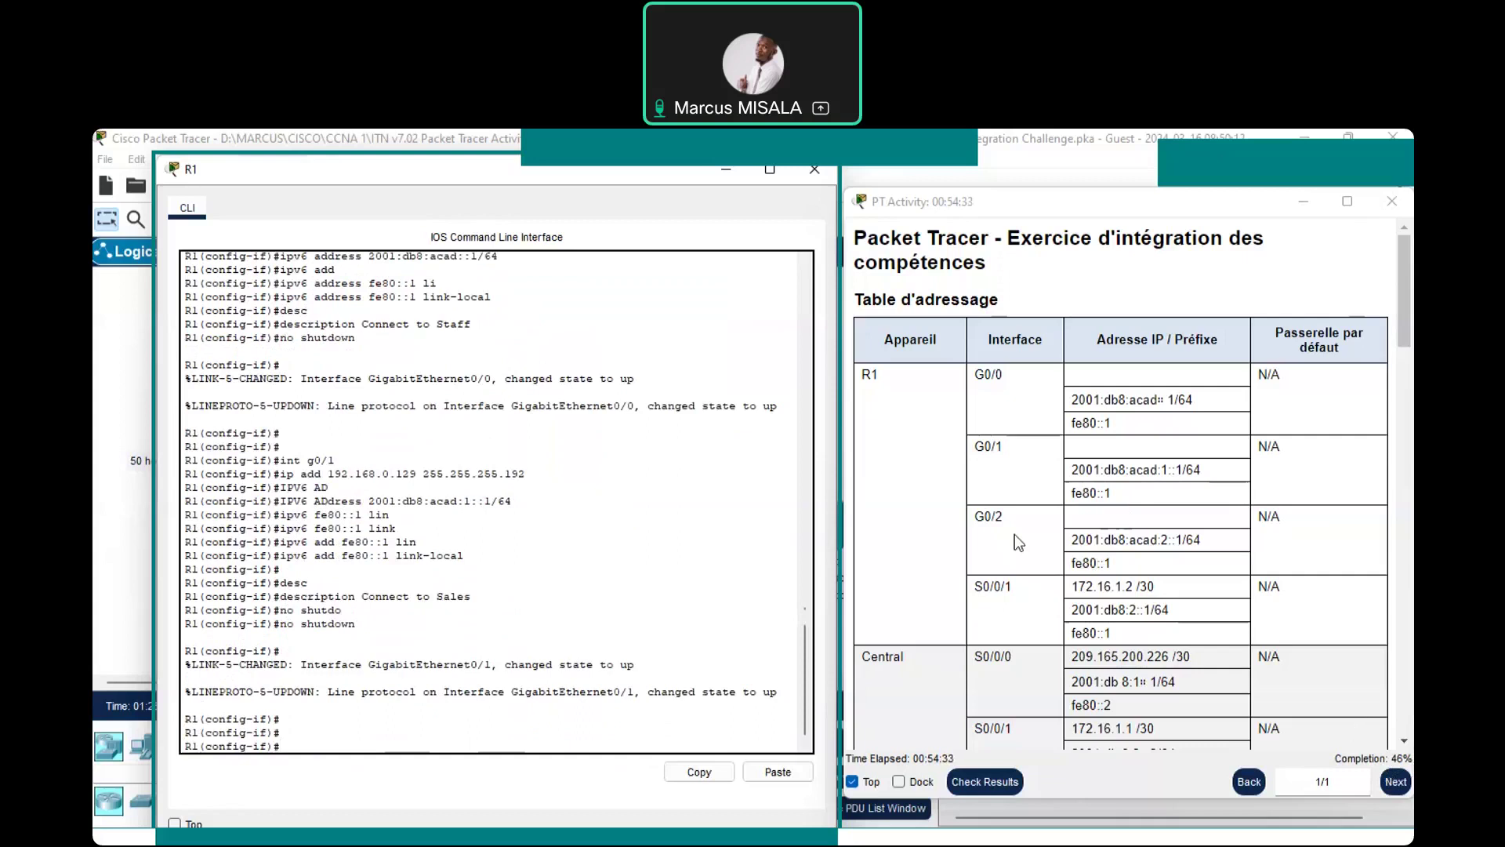
pyautogui.click(624, 741)
pyautogui.write('int g0/')
pyautogui.write('2')
pyautogui.press('Return')
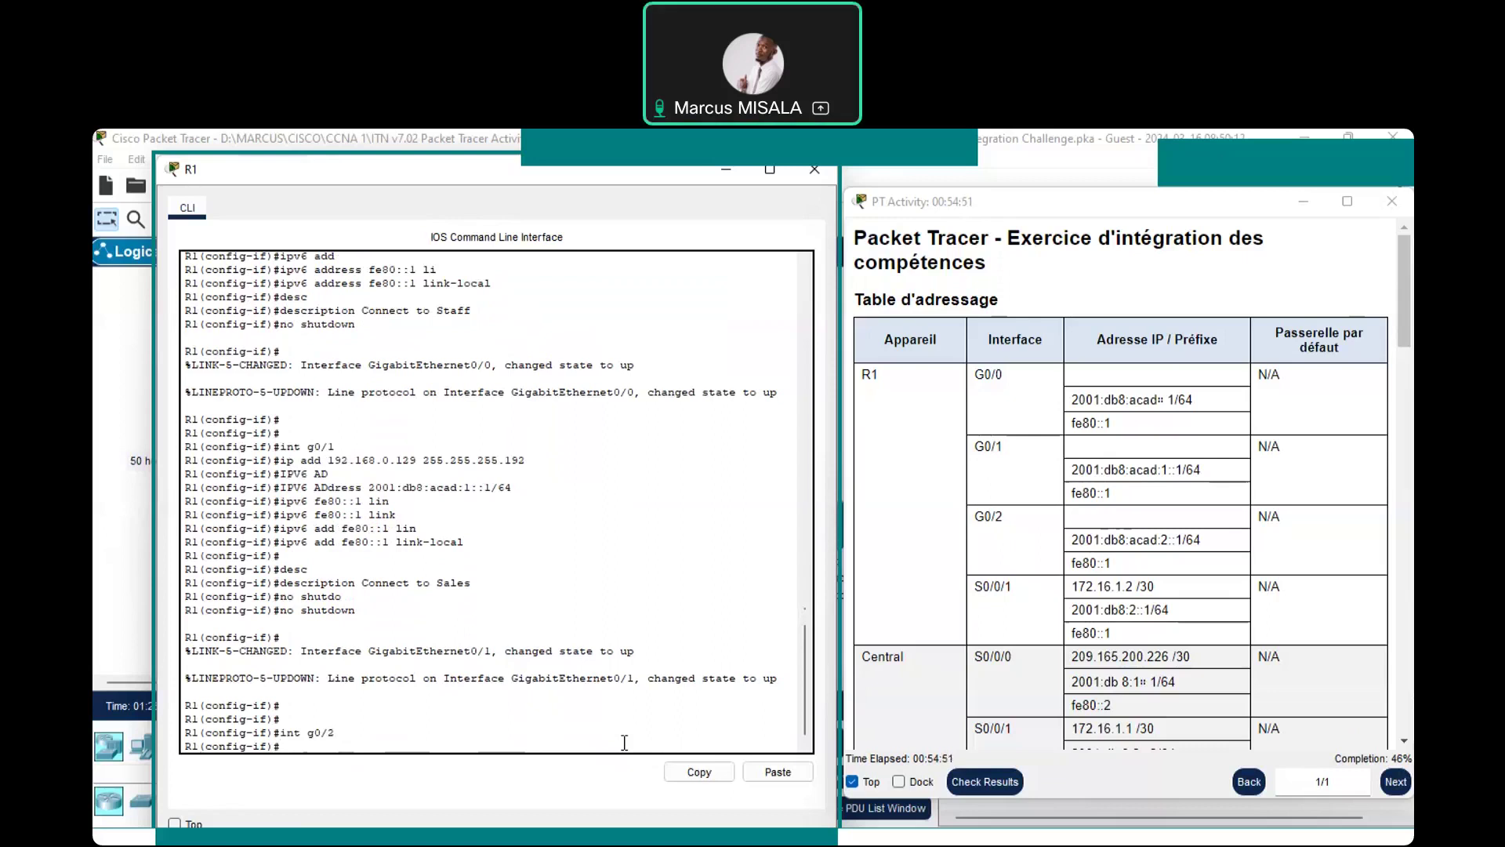
pyautogui.write('ip add')
pyautogui.press('Tab')
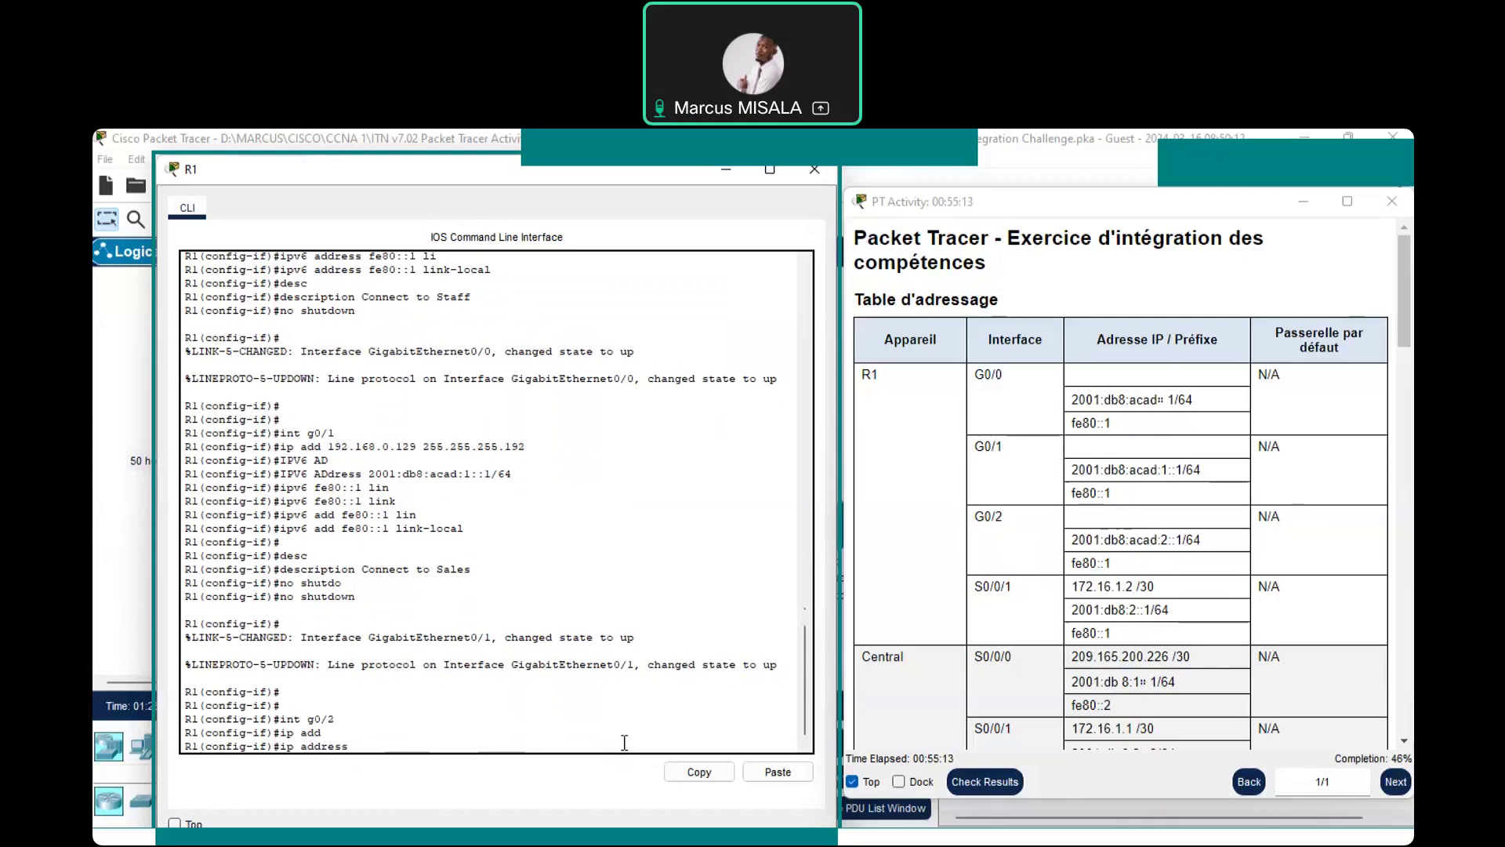
pyautogui.write('192.168/')
pyautogui.press('BackSpace')
pyautogui.write('.')
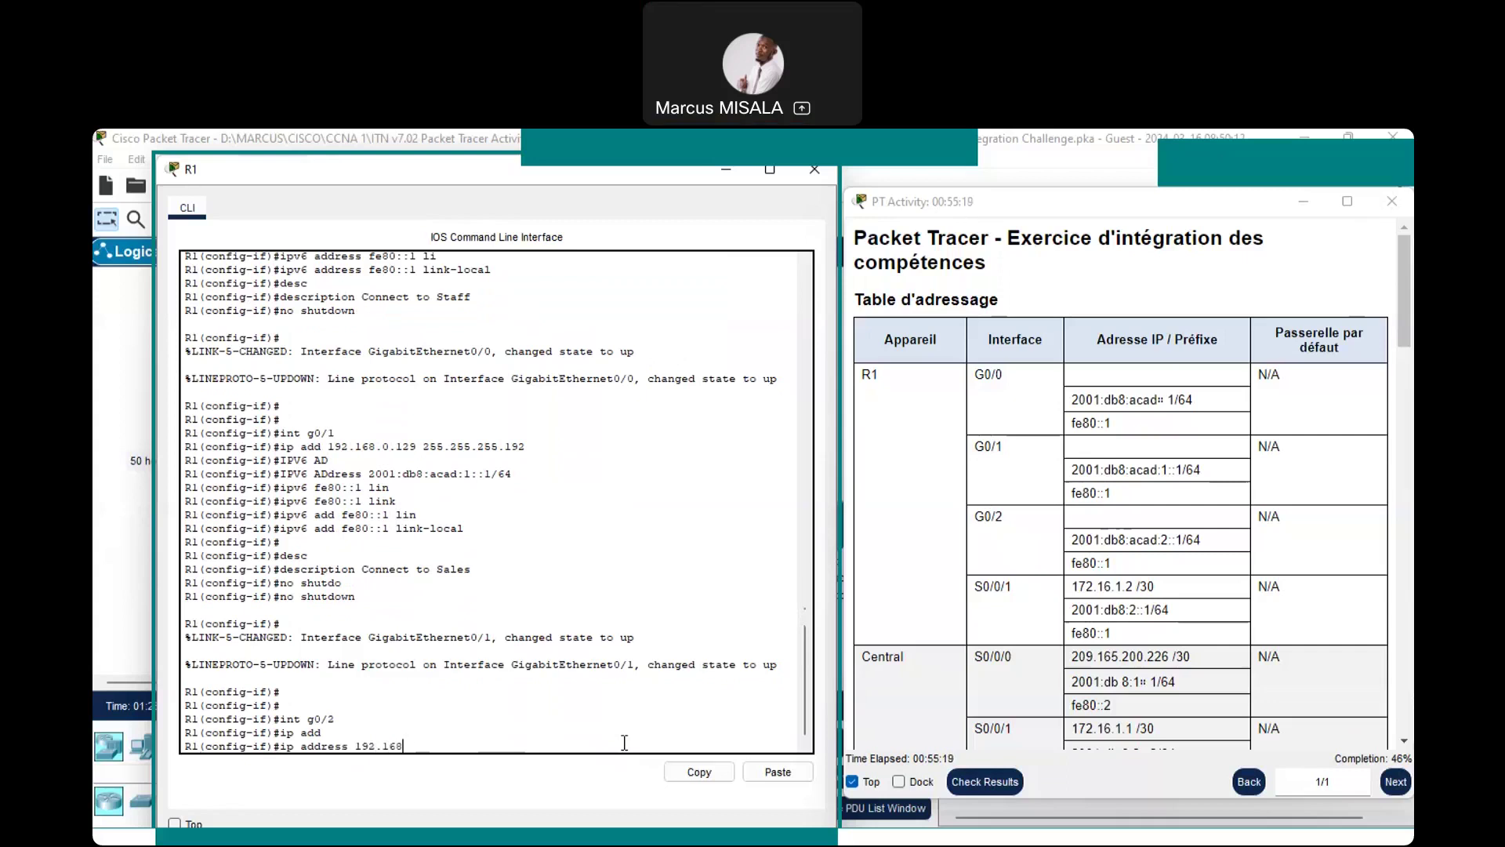
pyautogui.write('0.193 255.255')
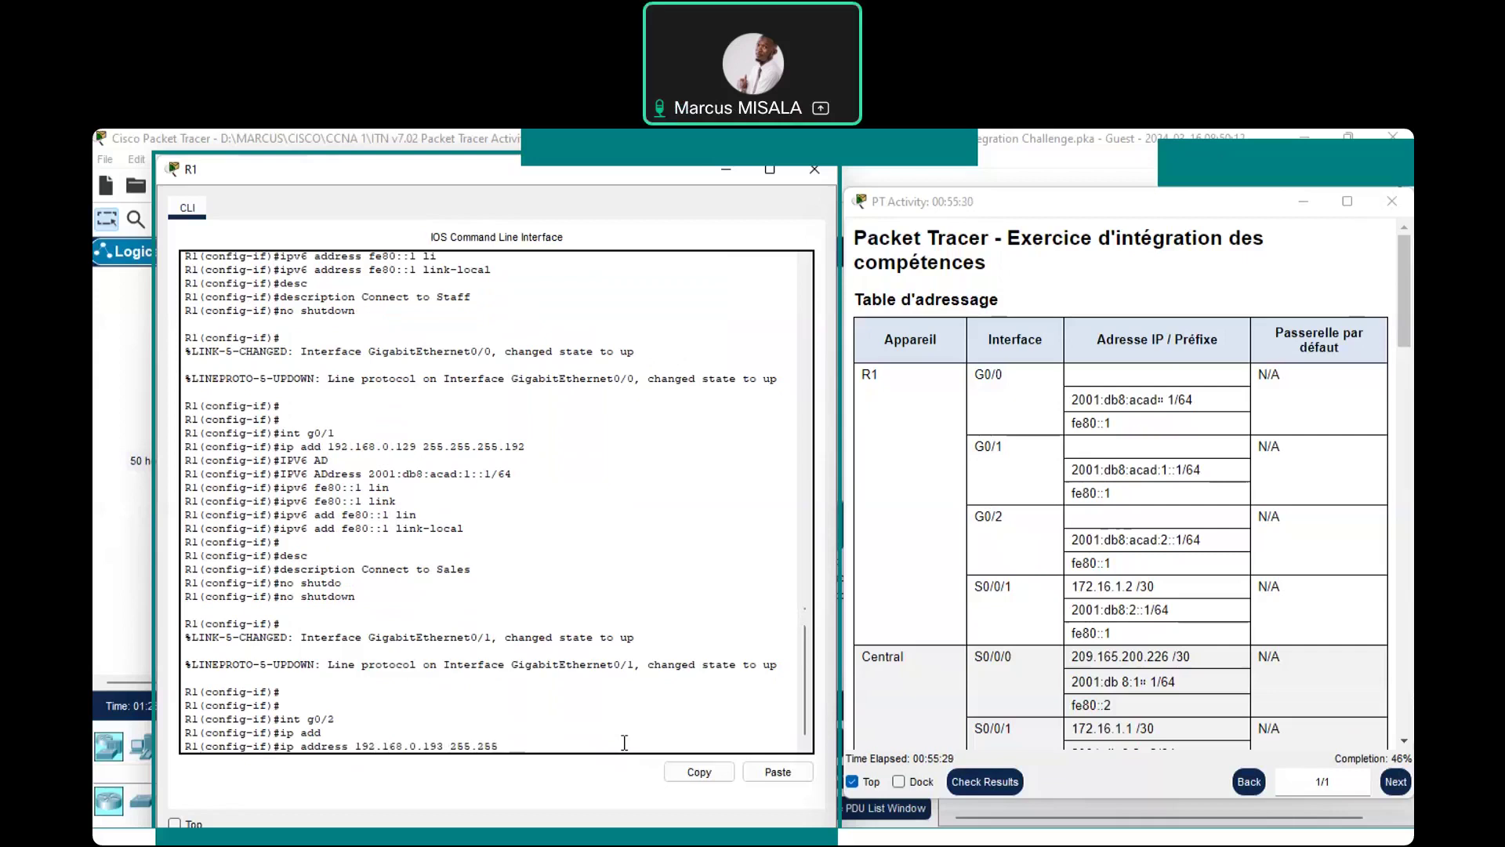
pyautogui.write('.255.224')
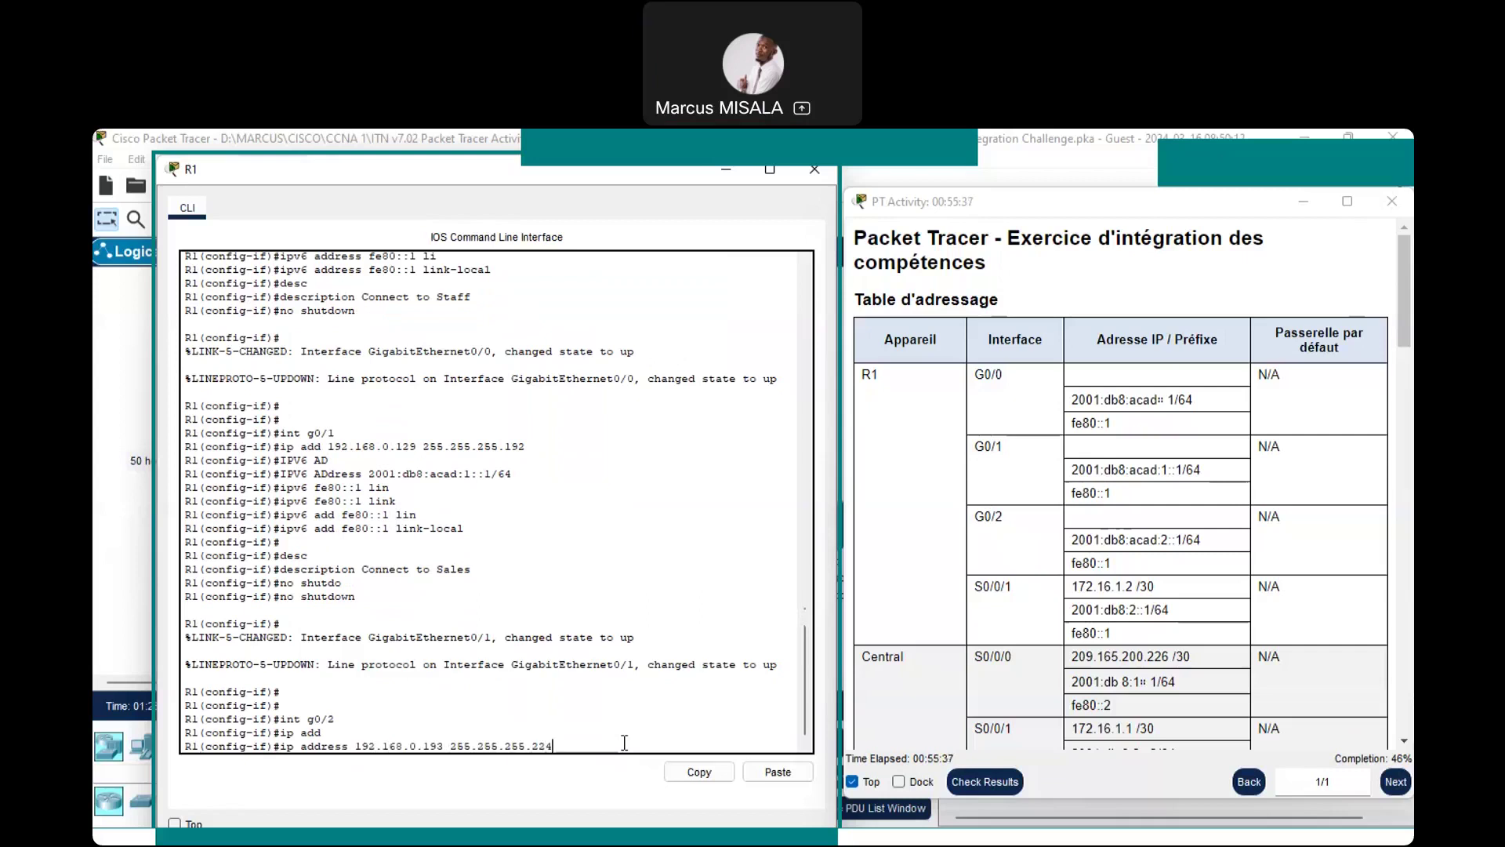
pyautogui.press('Return')
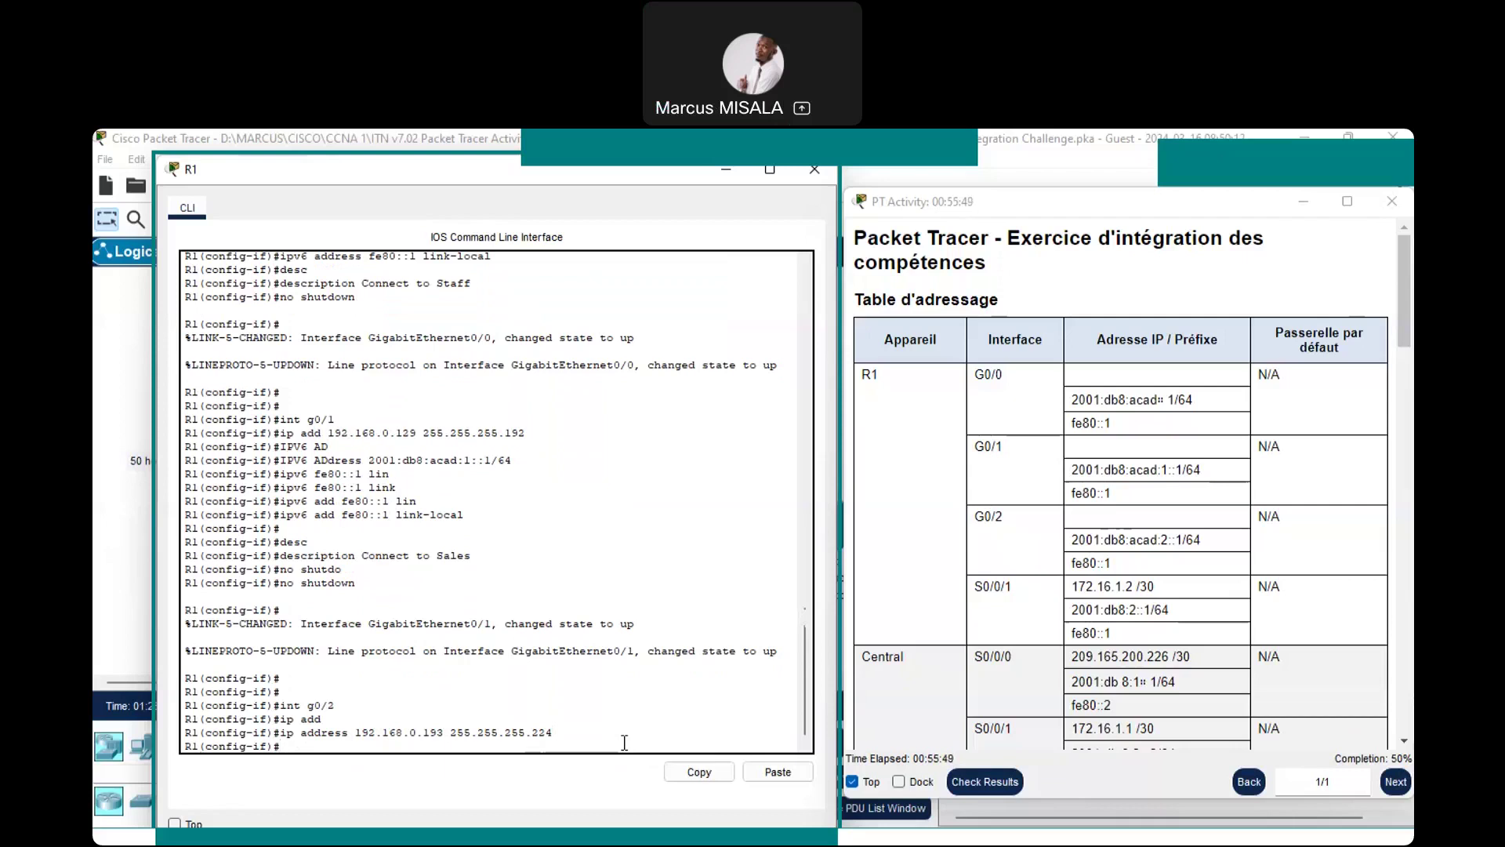
# Give G0/2 IPv6 address 2001:db8:acad:2::1/64 and link-local fe80::1
pyautogui.write('ipv')
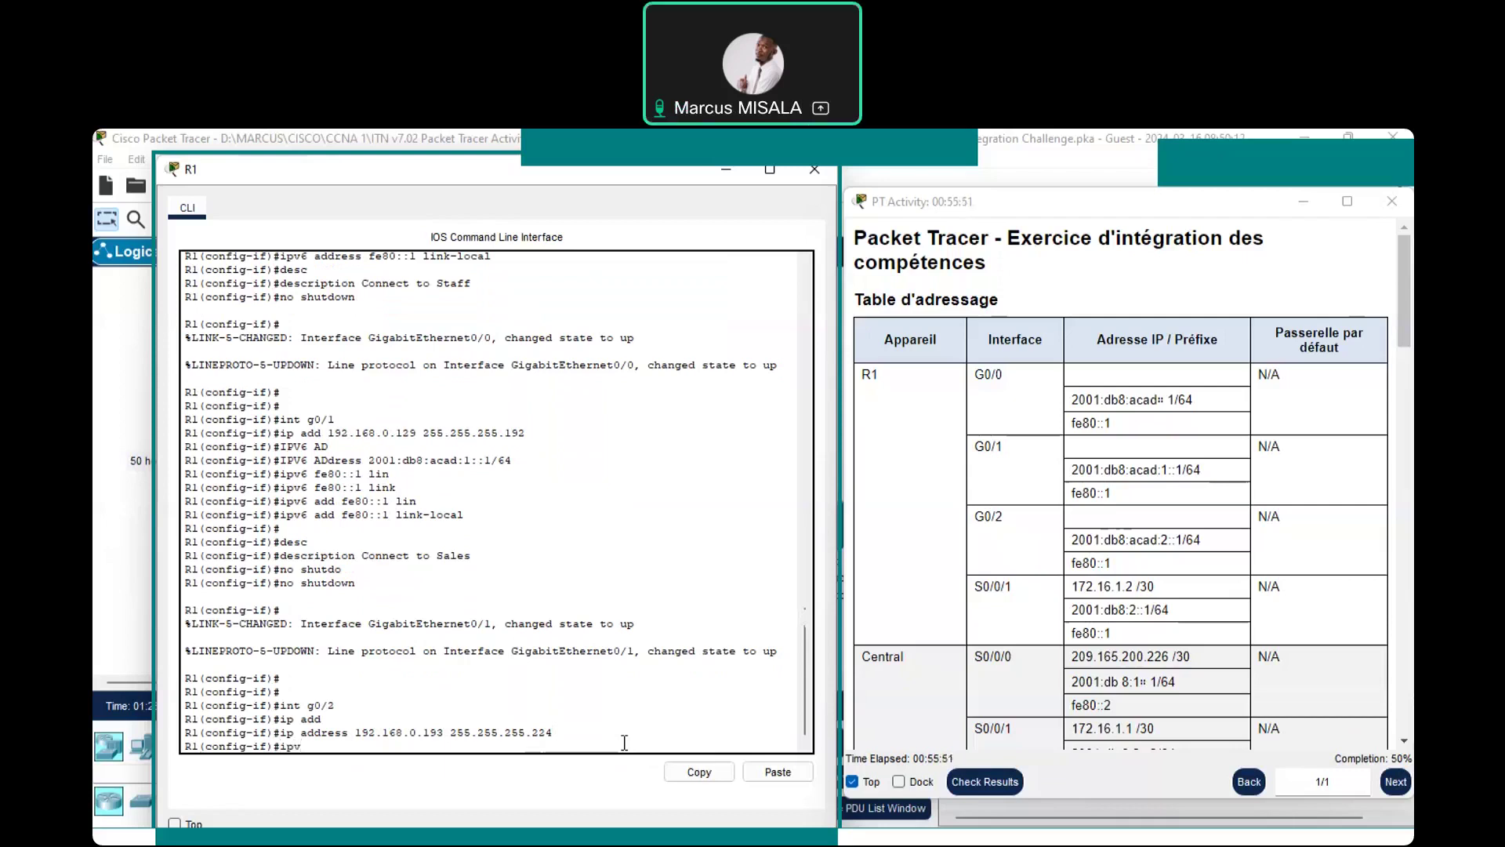
pyautogui.write('6 add')
pyautogui.write('2001:db8:')
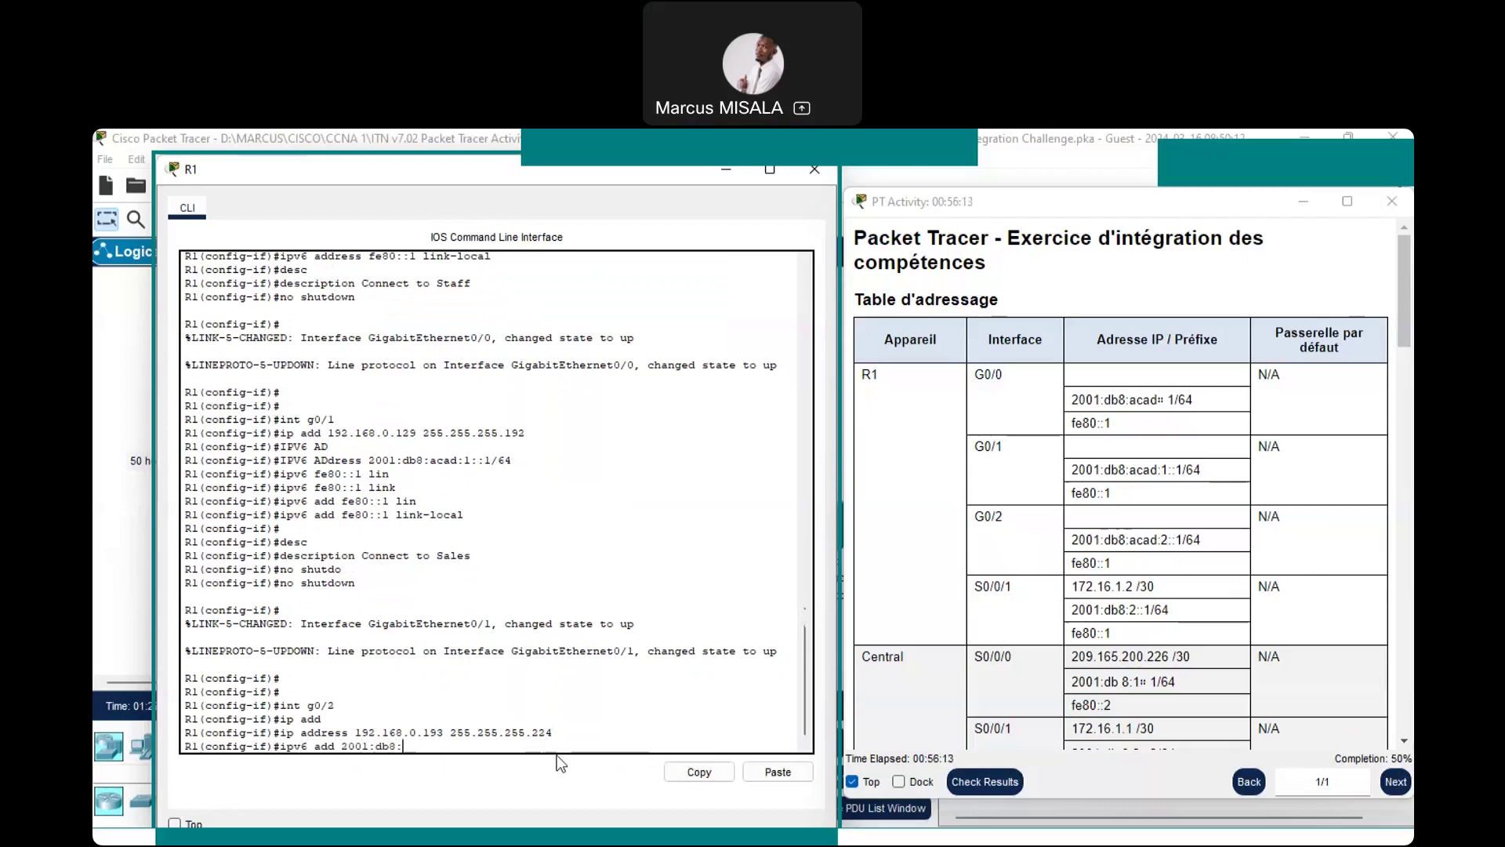
pyautogui.write('acad:')
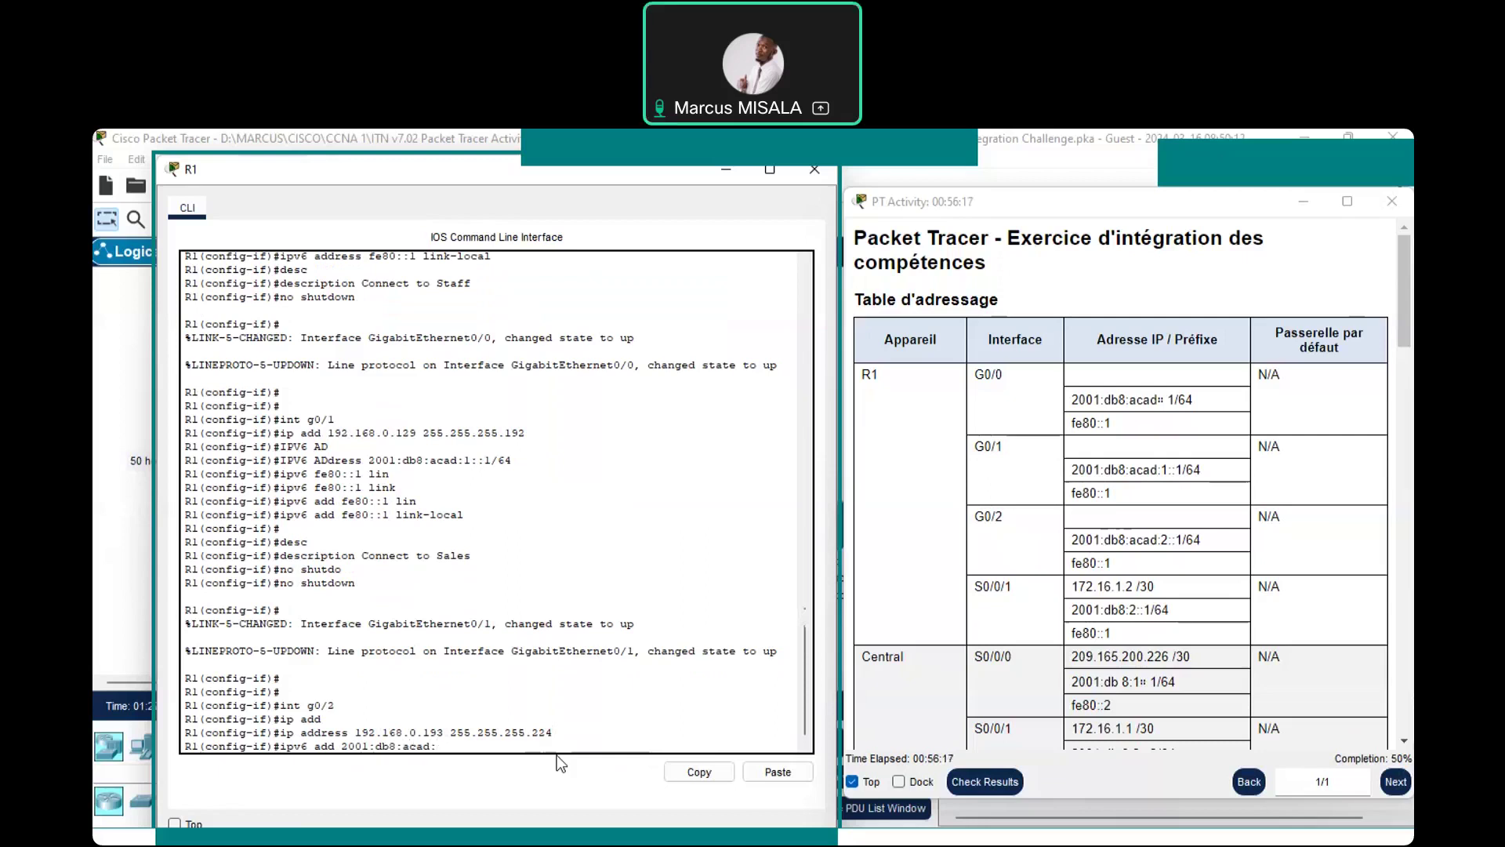
pyautogui.write('2::1/64')
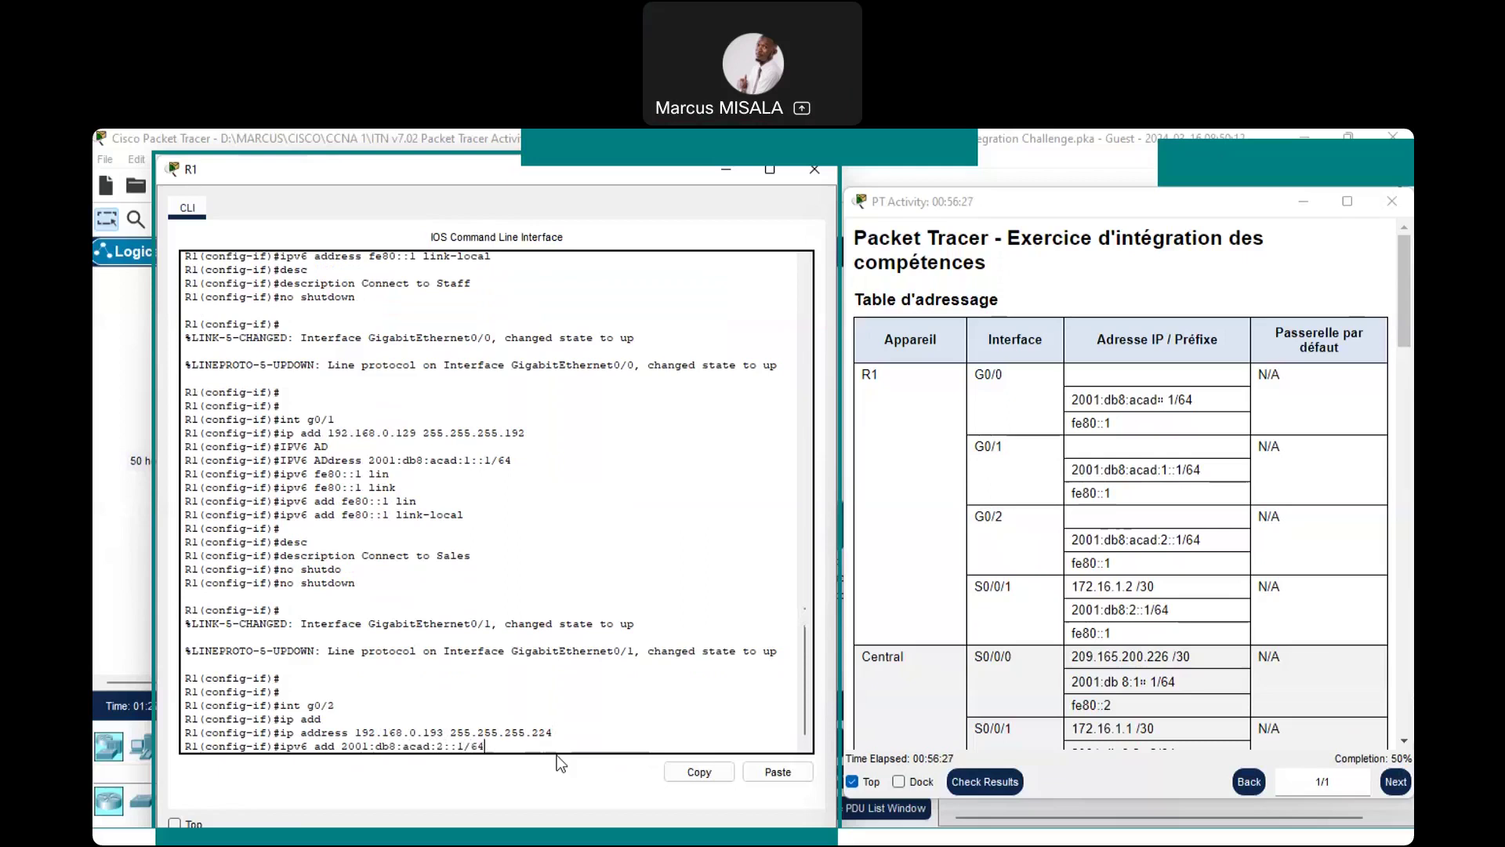
pyautogui.press('Return')
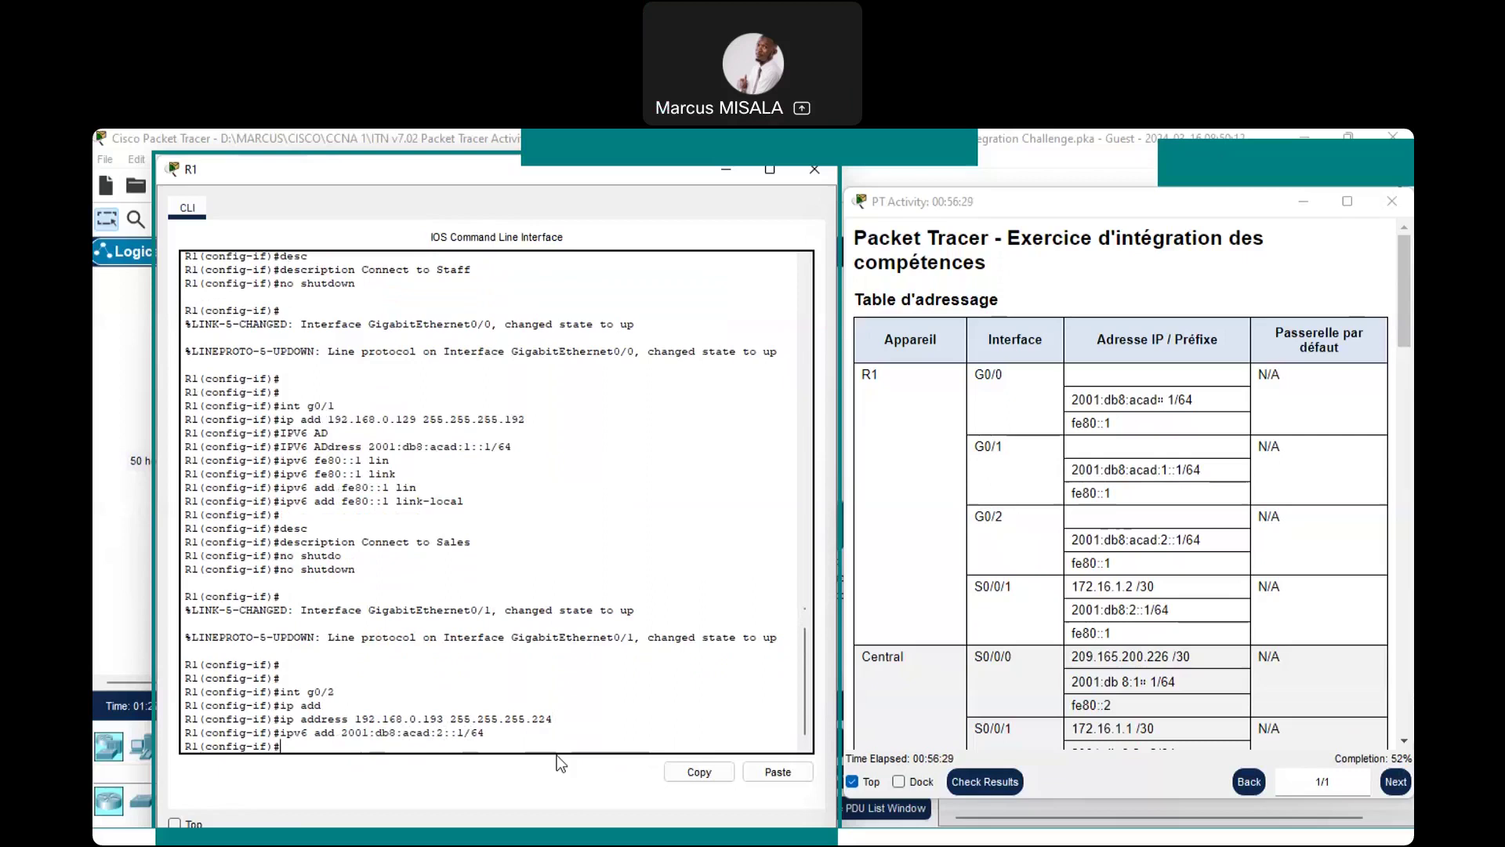
pyautogui.write('ipv6 add')
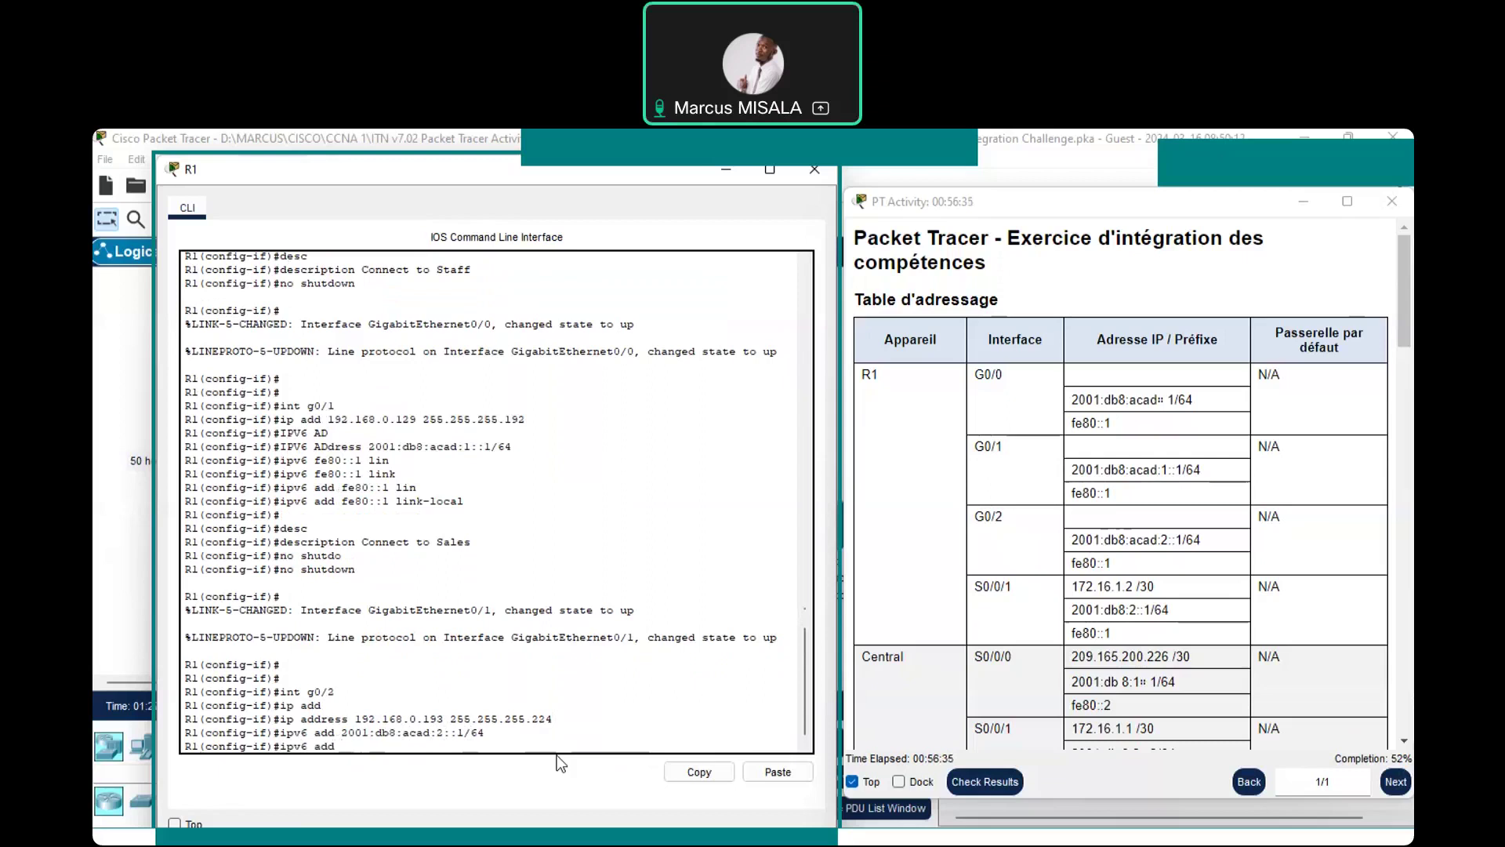
pyautogui.write(' fe80::1 lin')
pyautogui.press('Tab')
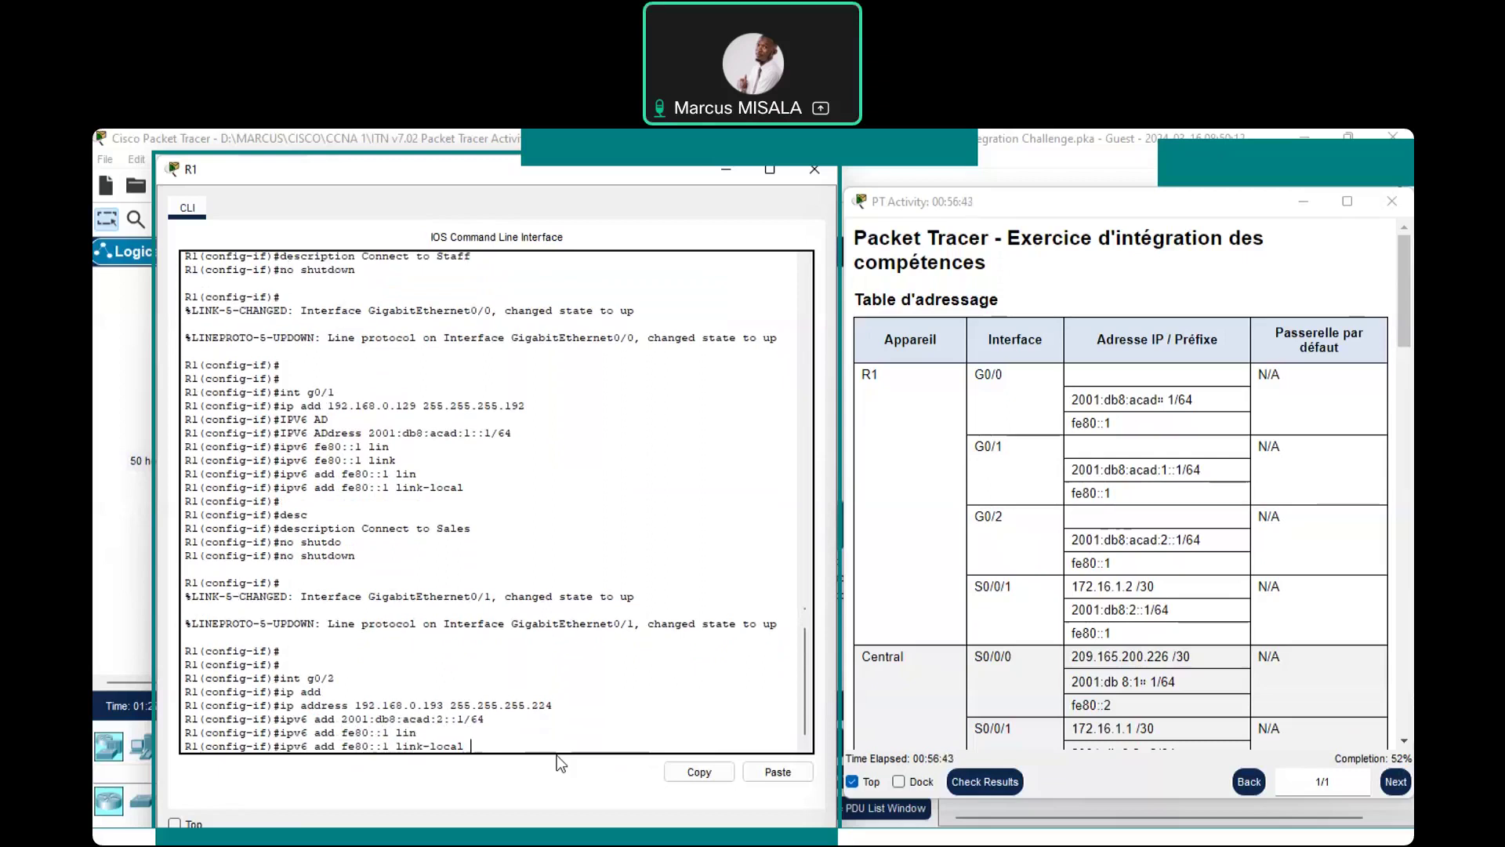
pyautogui.press('Return')
pyautogui.press('Return')
pyautogui.press('Return')
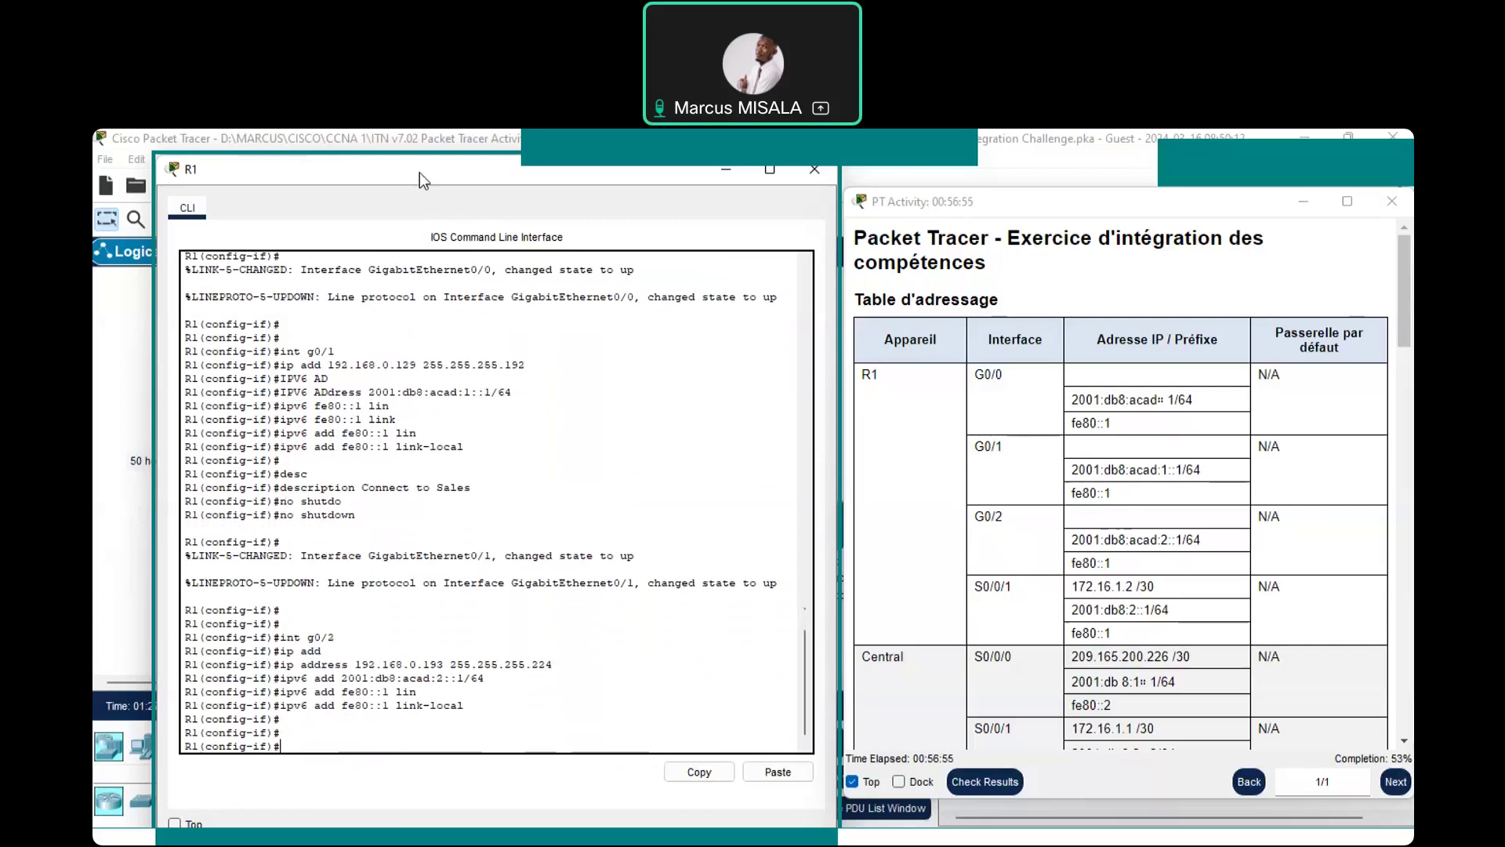
# Scroll the activity instructions to R1's configuration list and close R1's CLI window
pyautogui.moveTo(421, 172); pyautogui.dragTo(410, 177)
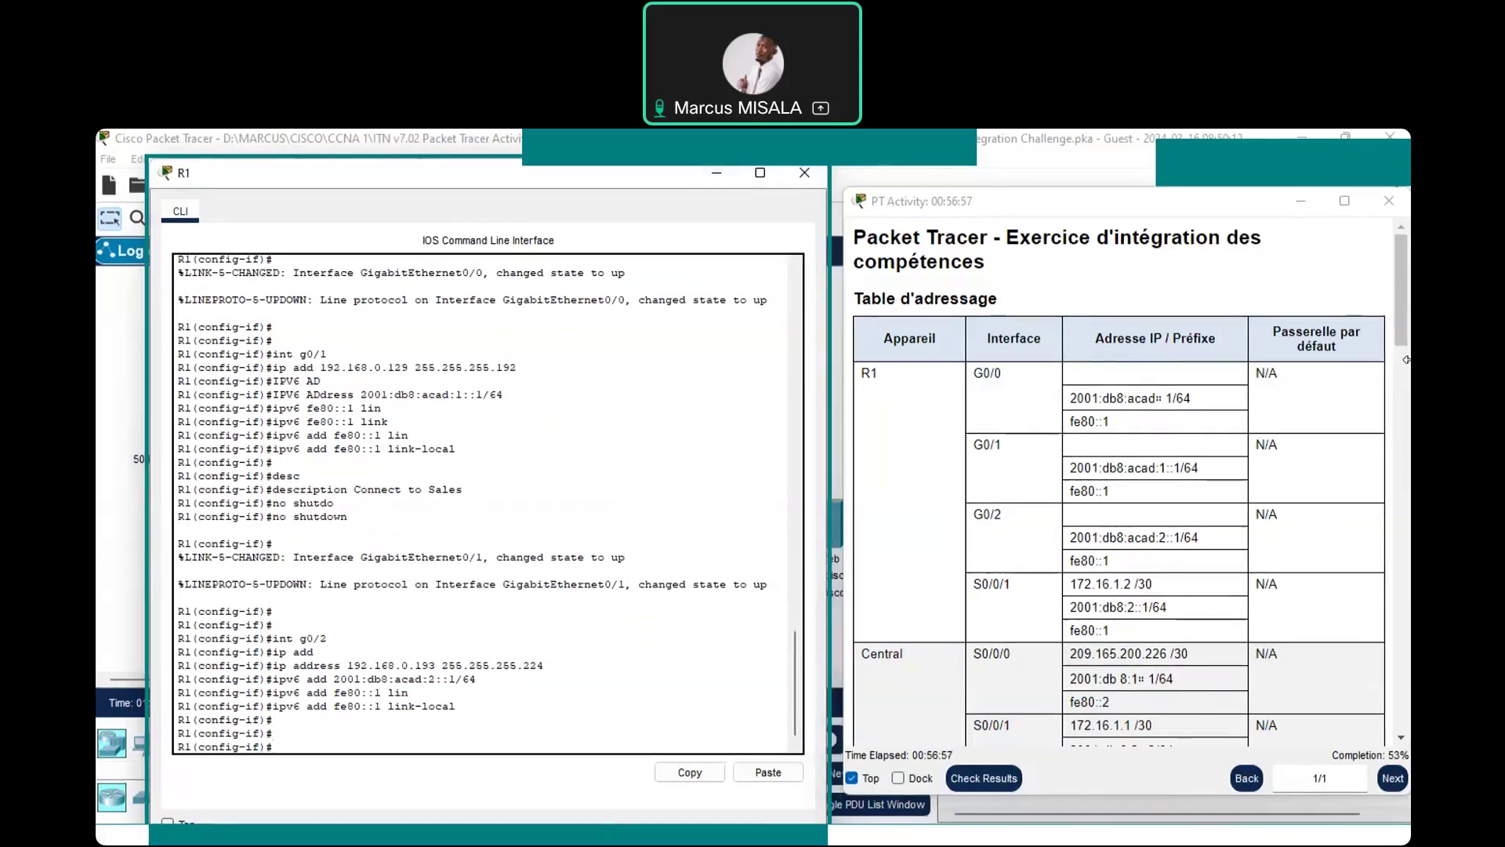
pyautogui.moveTo(1400, 308); pyautogui.dragTo(1408, 602)
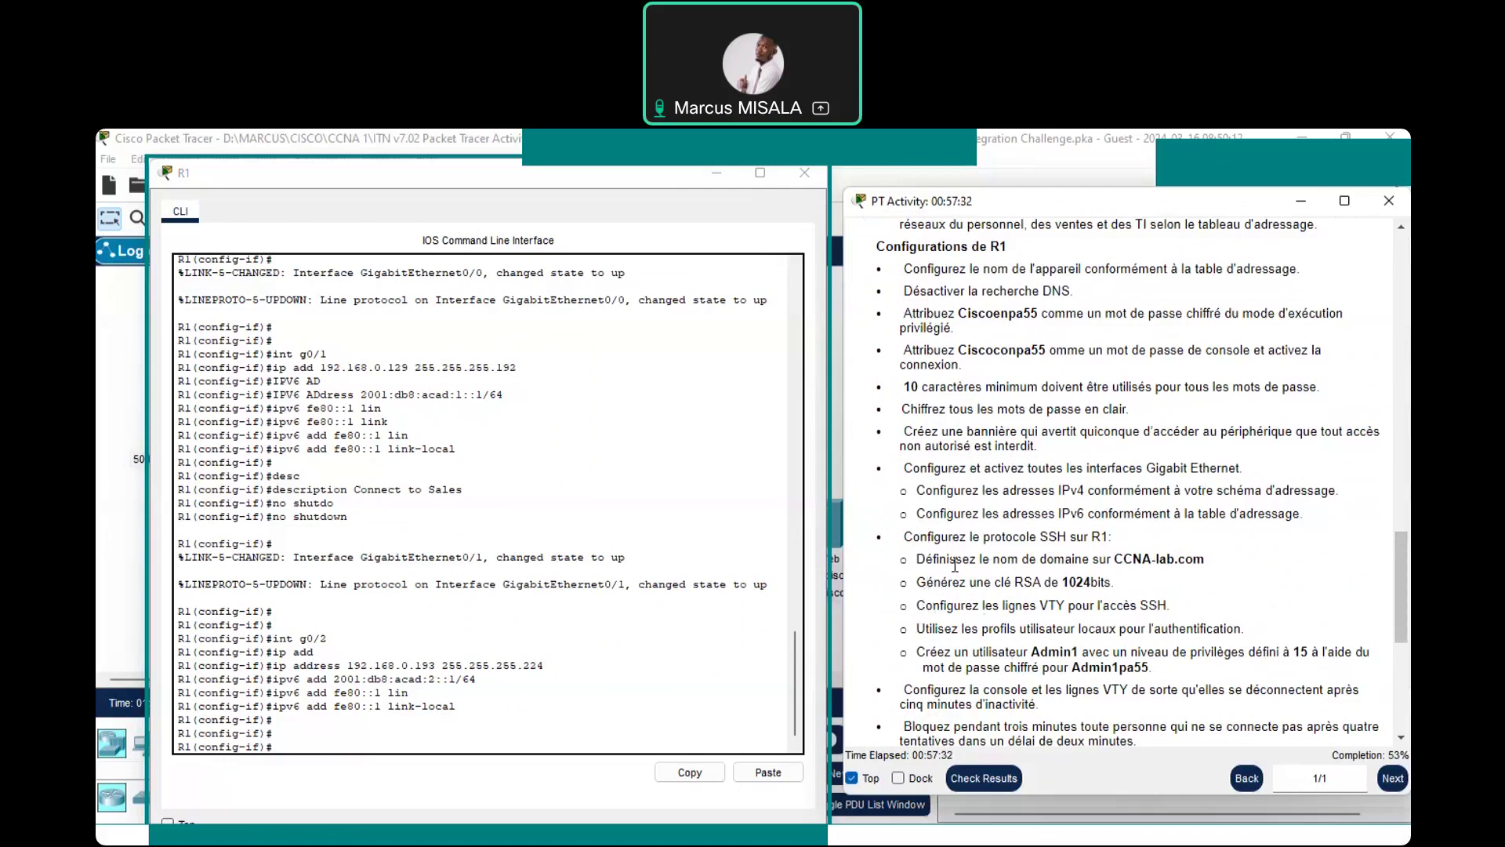
pyautogui.click(803, 173)
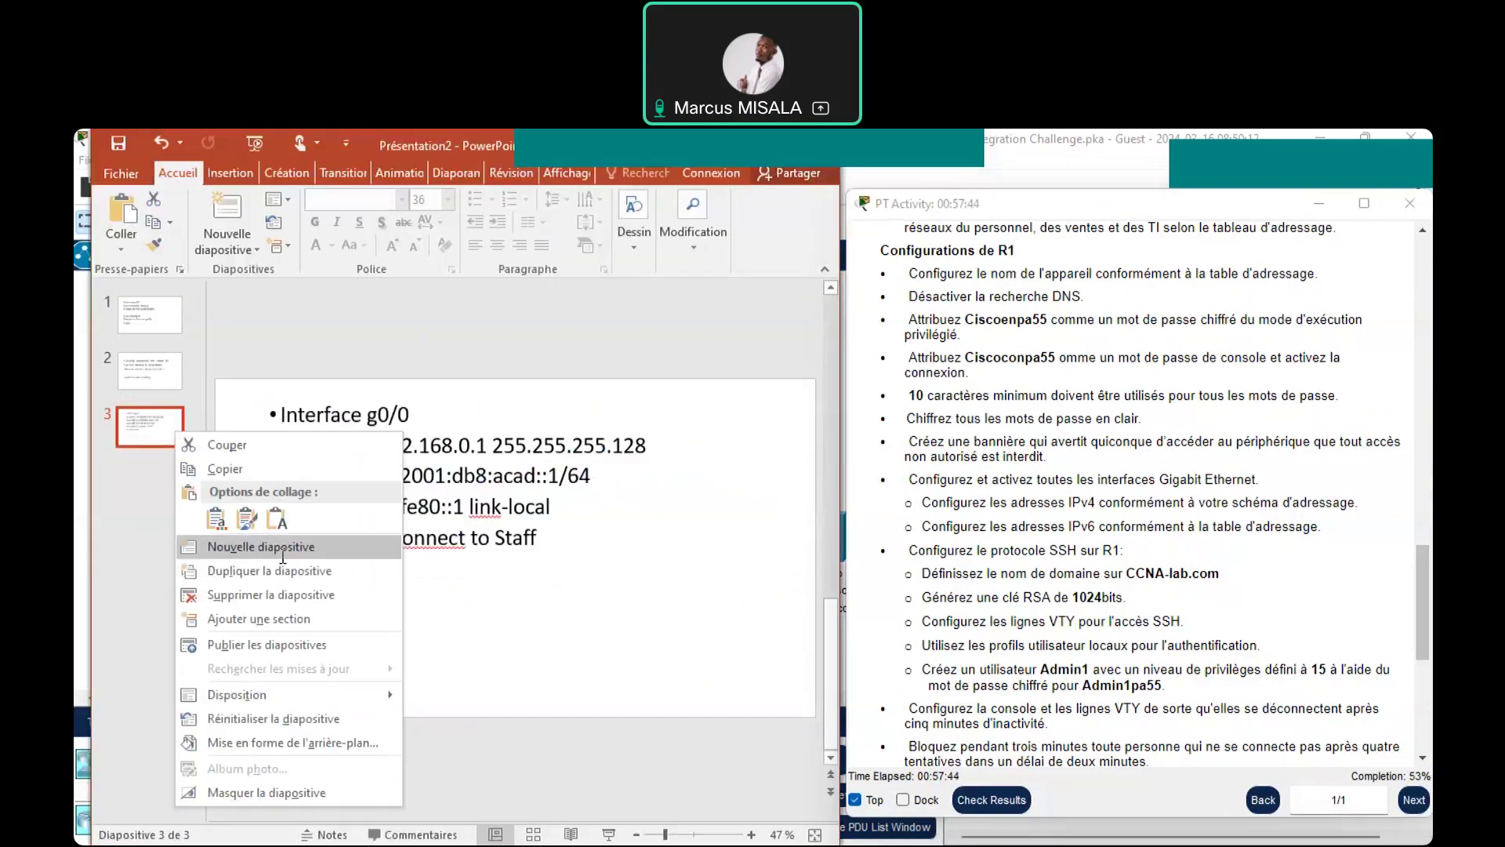
# Add slide 4 after slide 3, delete its title box, and enlarge the text box
pyautogui.click(283, 549)
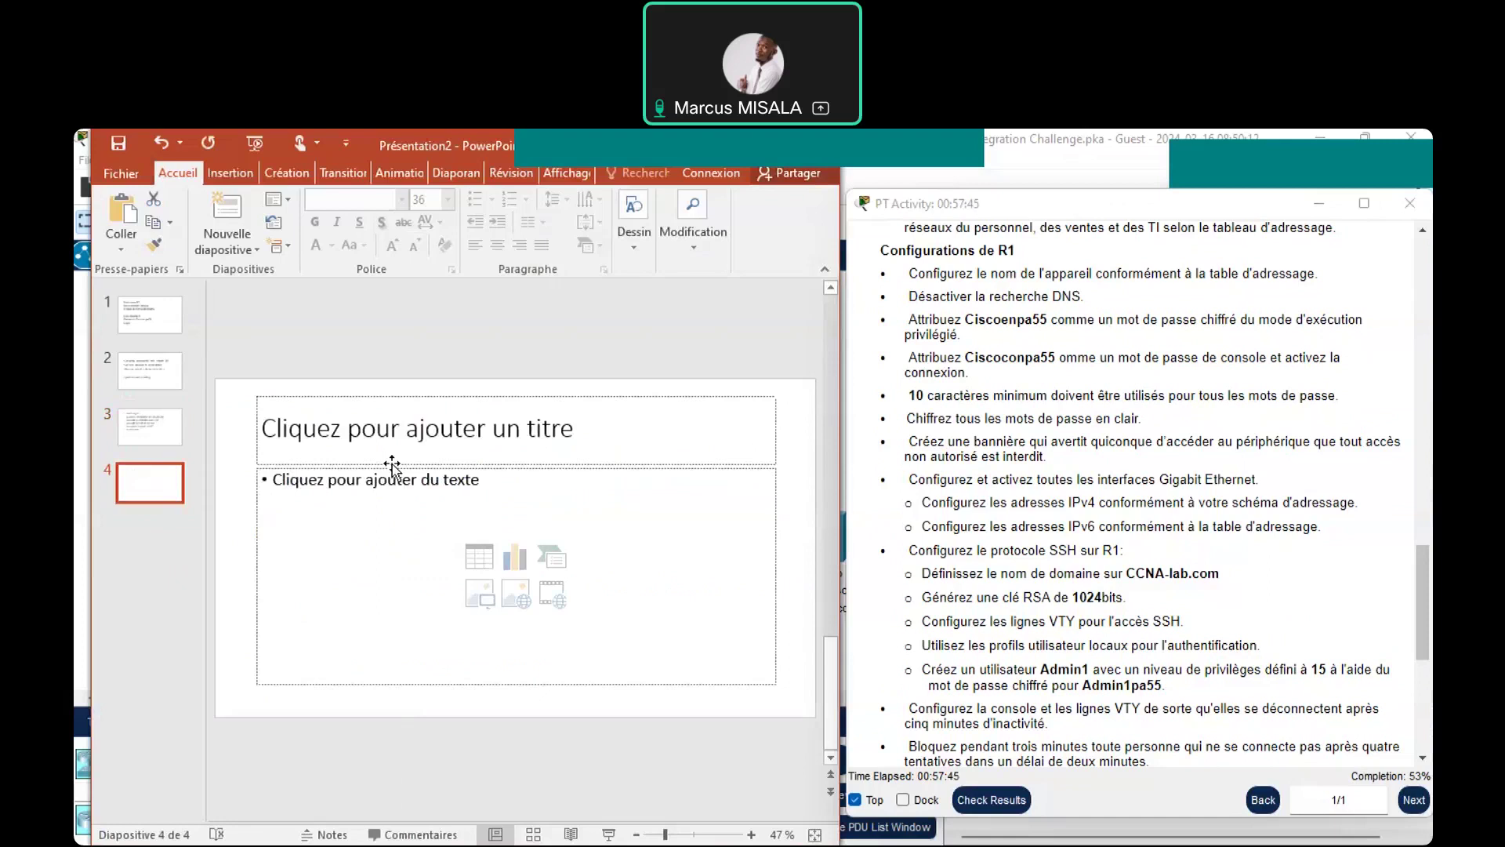
pyautogui.click(388, 397)
pyautogui.press('Delete')
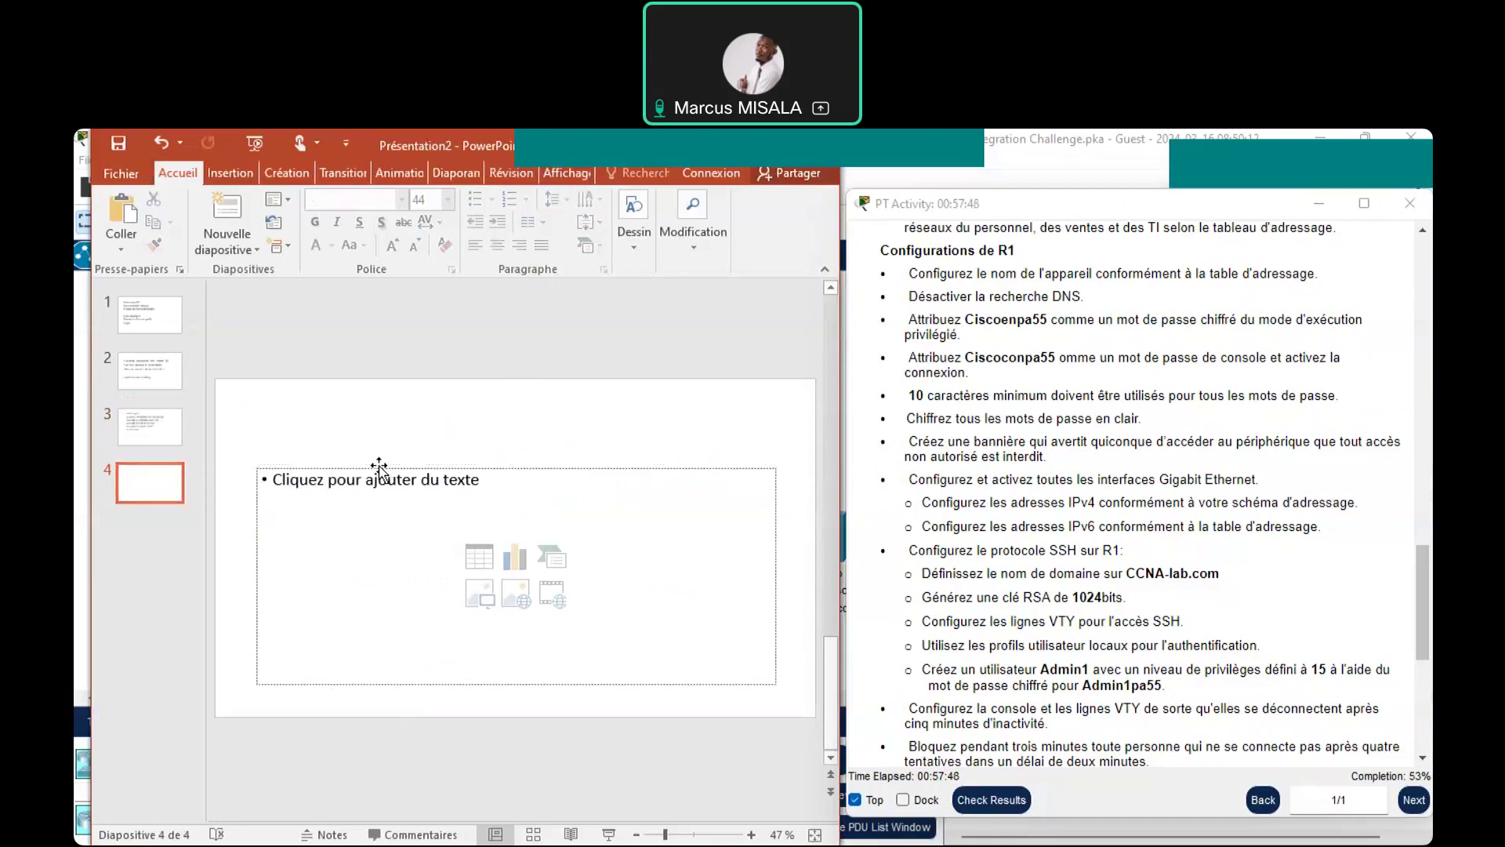
pyautogui.click(379, 470)
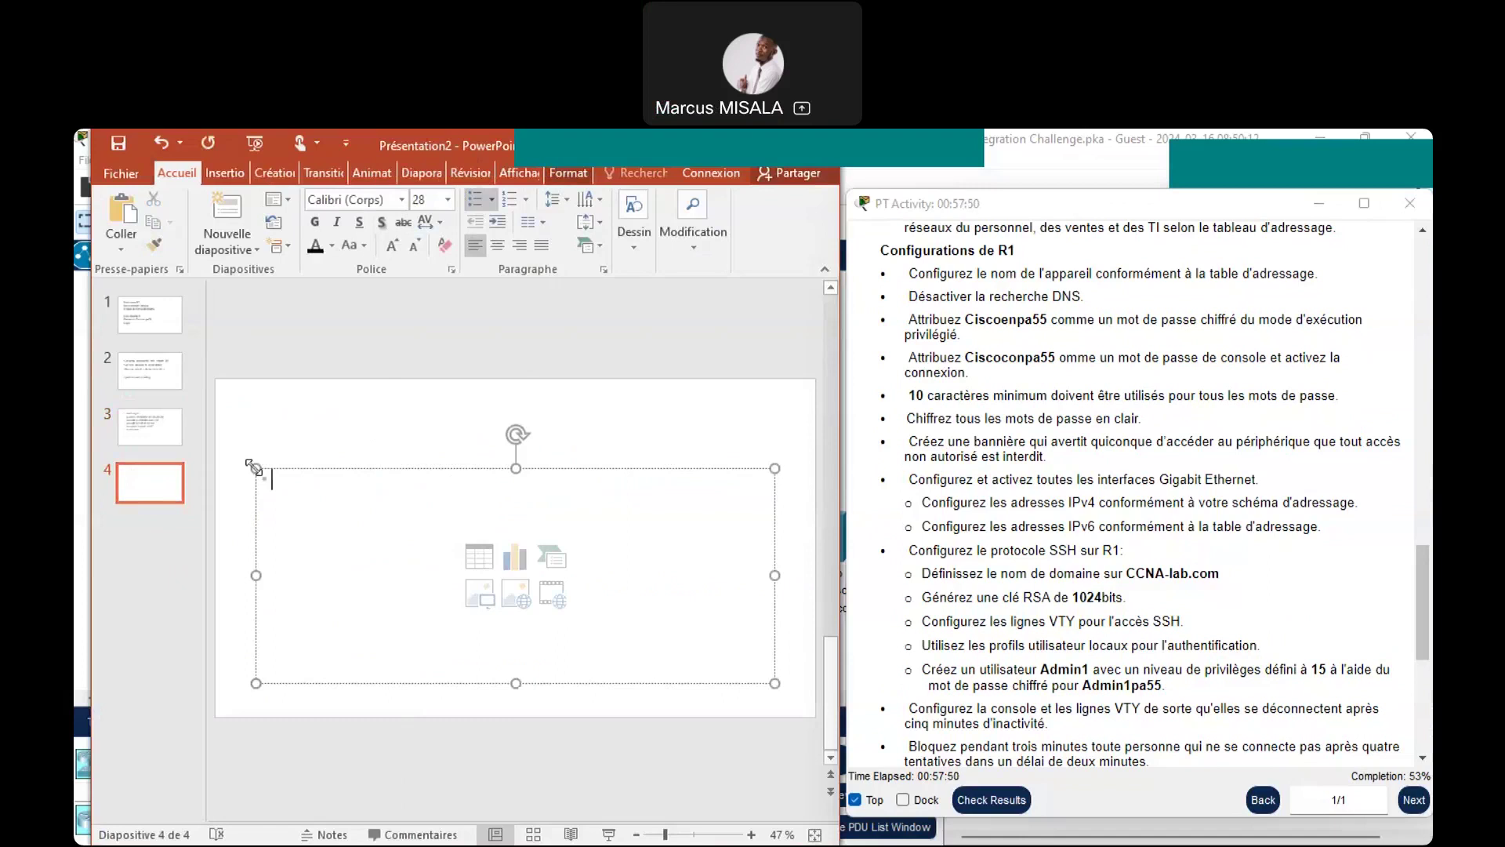
pyautogui.moveTo(253, 467); pyautogui.dragTo(243, 424)
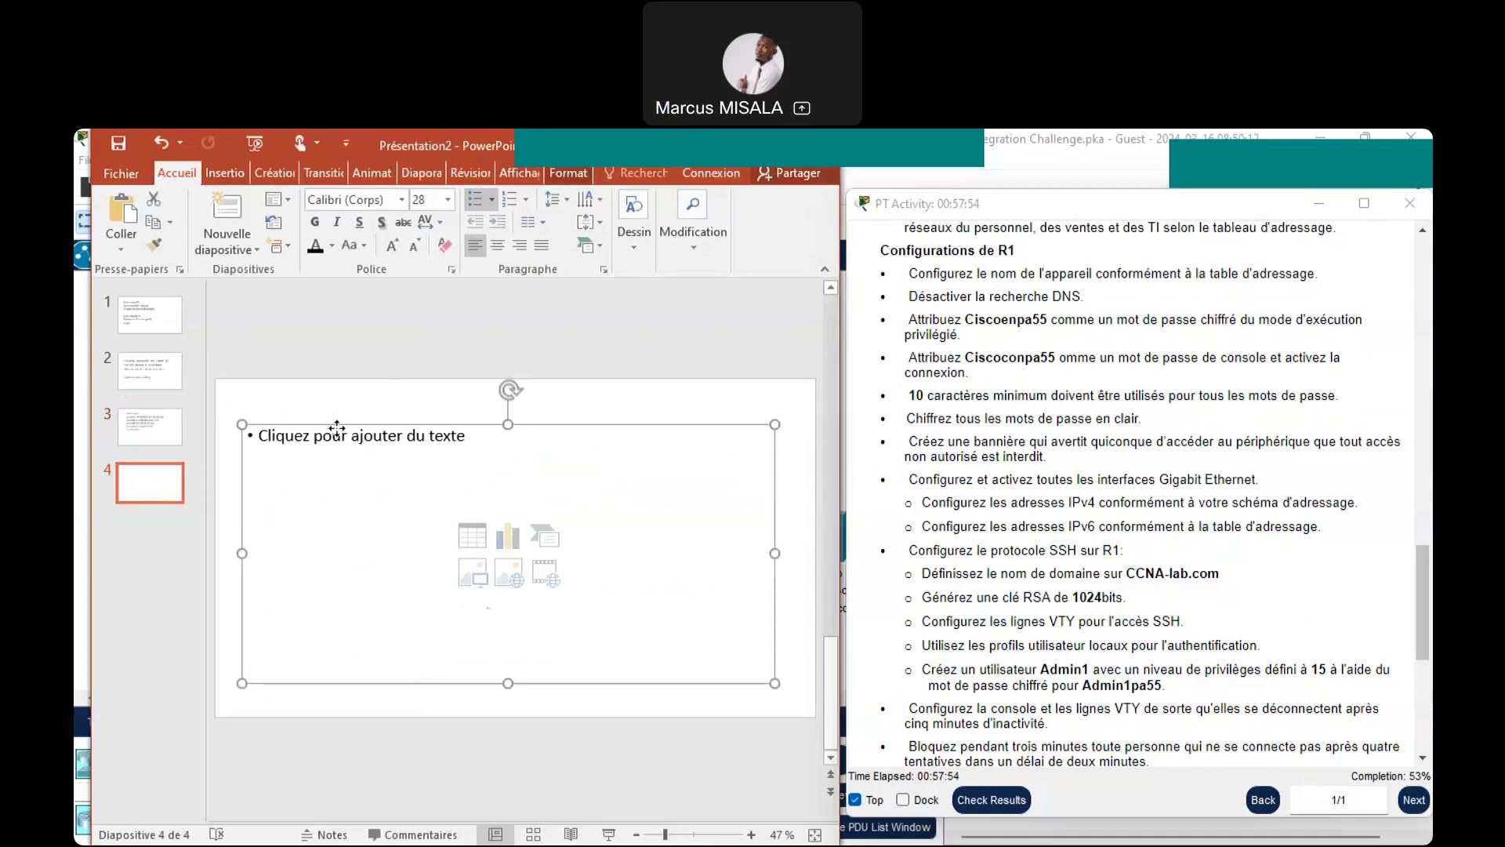
# Type the note 'ip domain-name CCNA-lab' in slide 4's text box
pyautogui.click(337, 433)
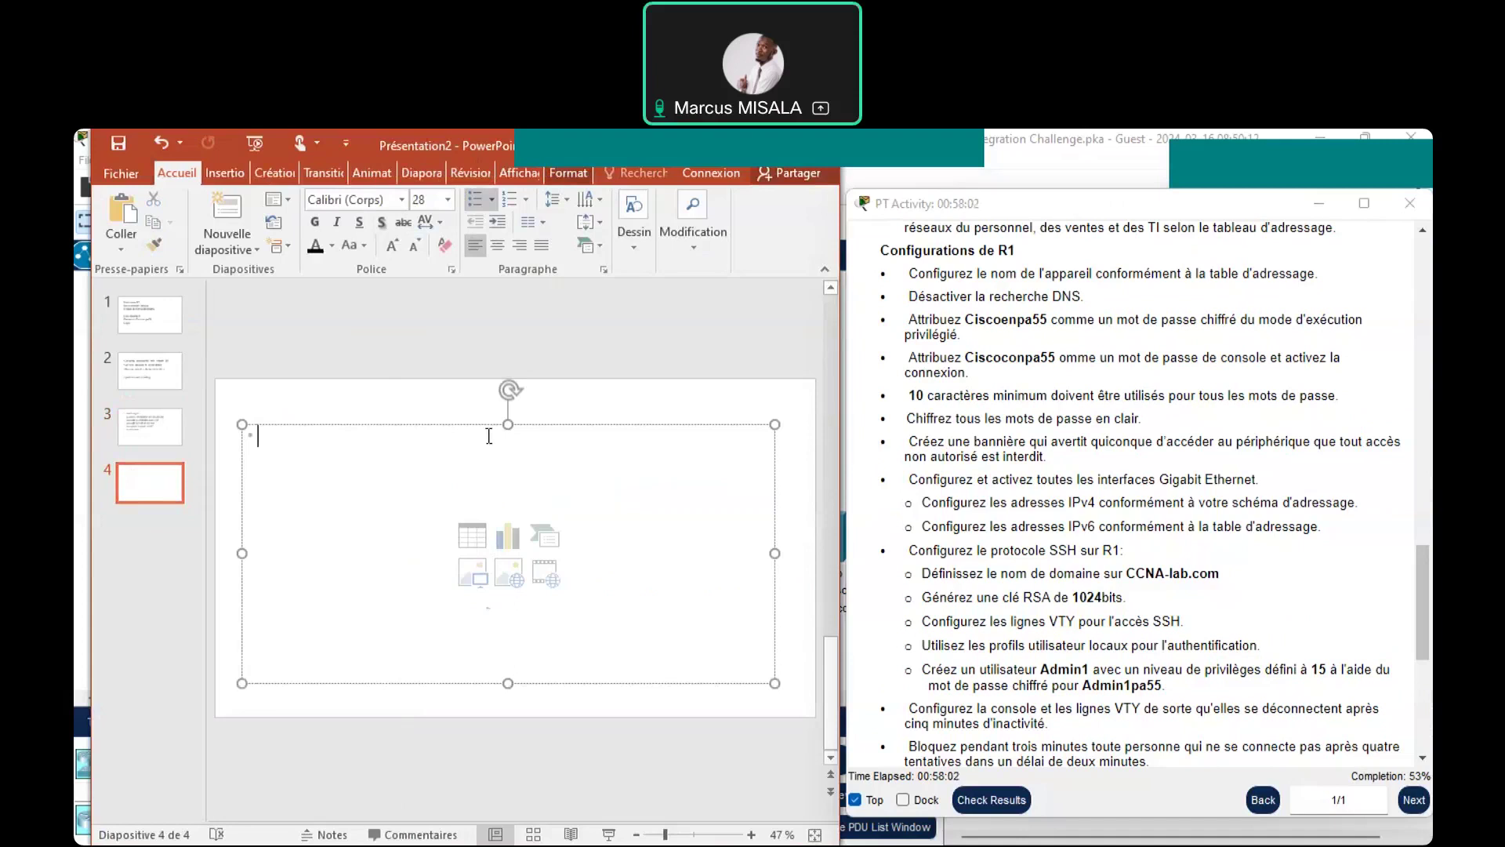
pyautogui.write('i')
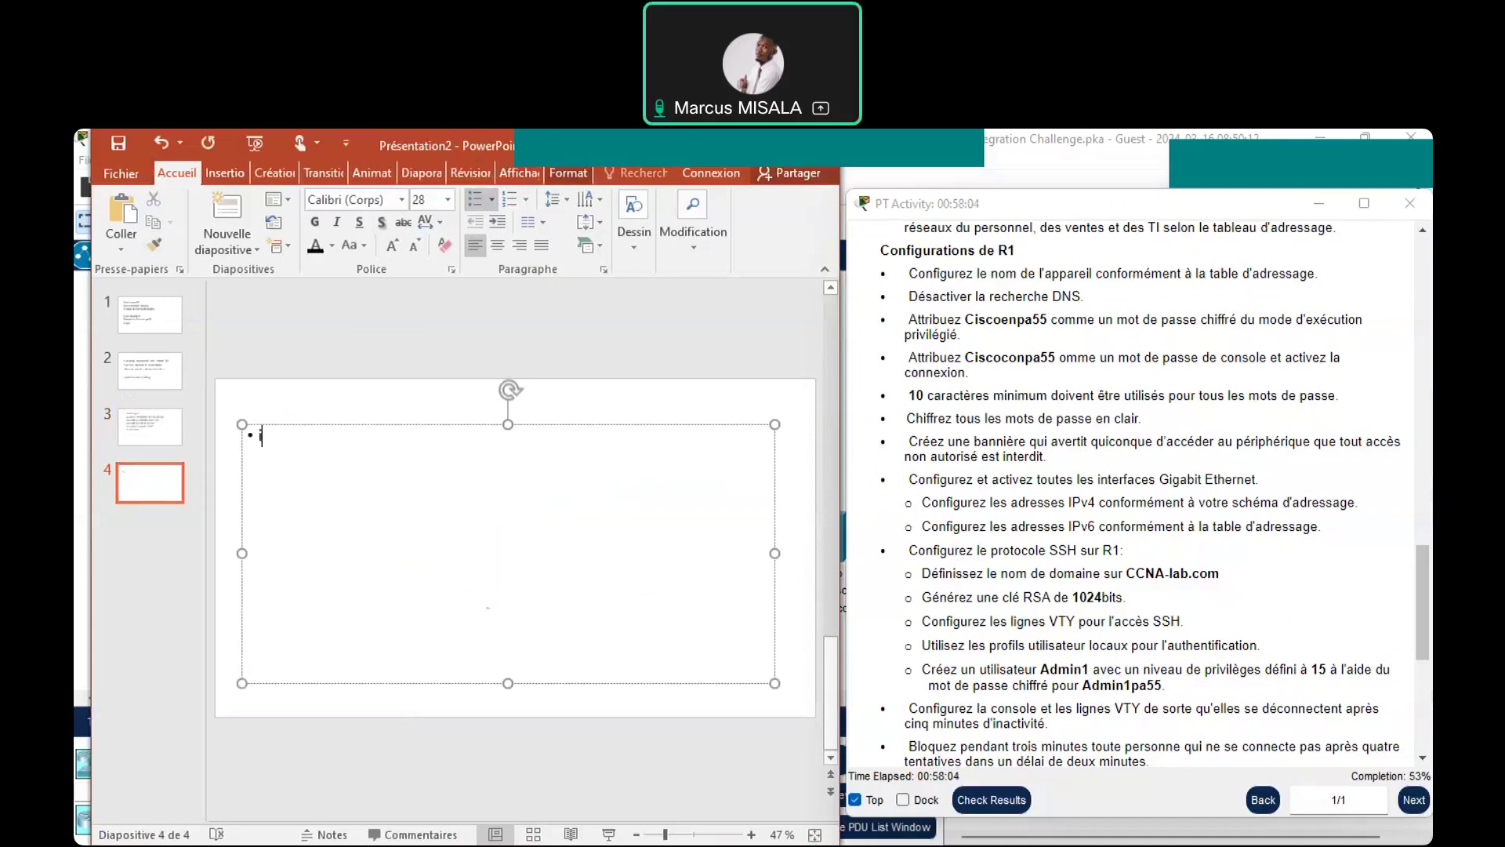
pyautogui.write('p')
pyautogui.write('domain-name')
pyautogui.write('CCNA')
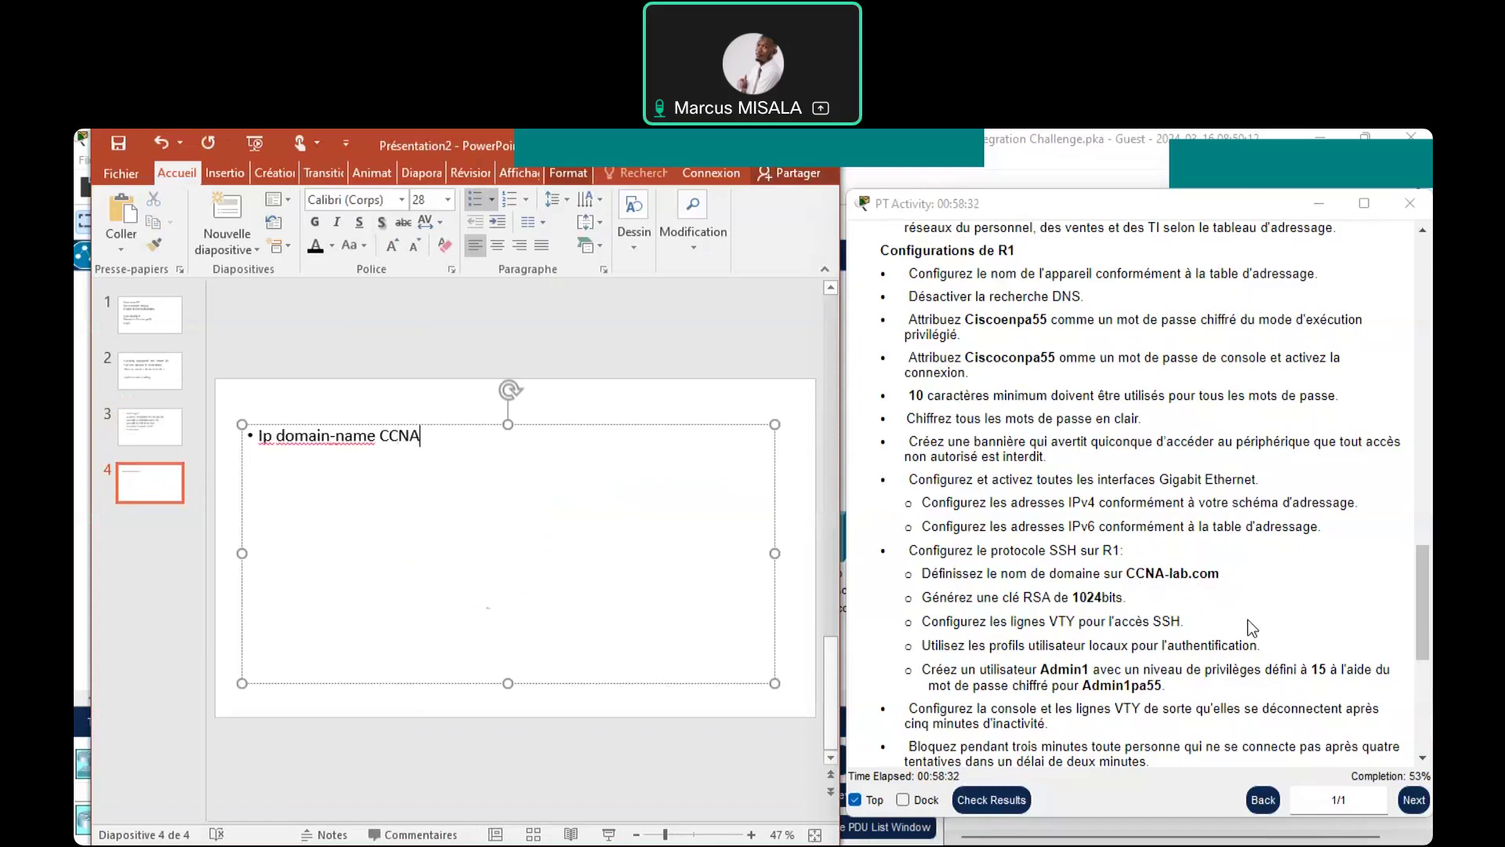
pyautogui.write('-')
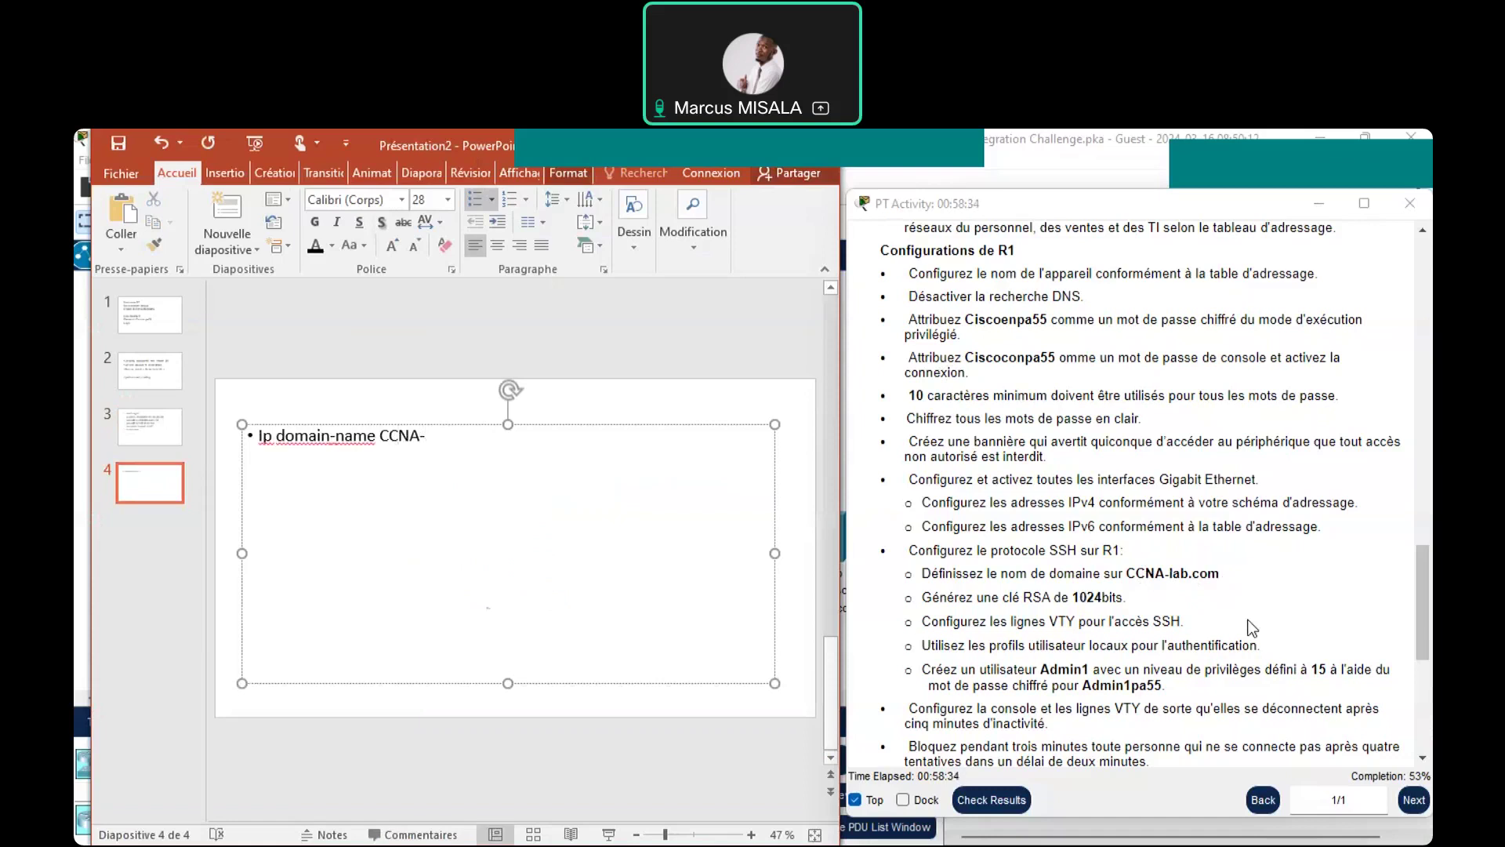
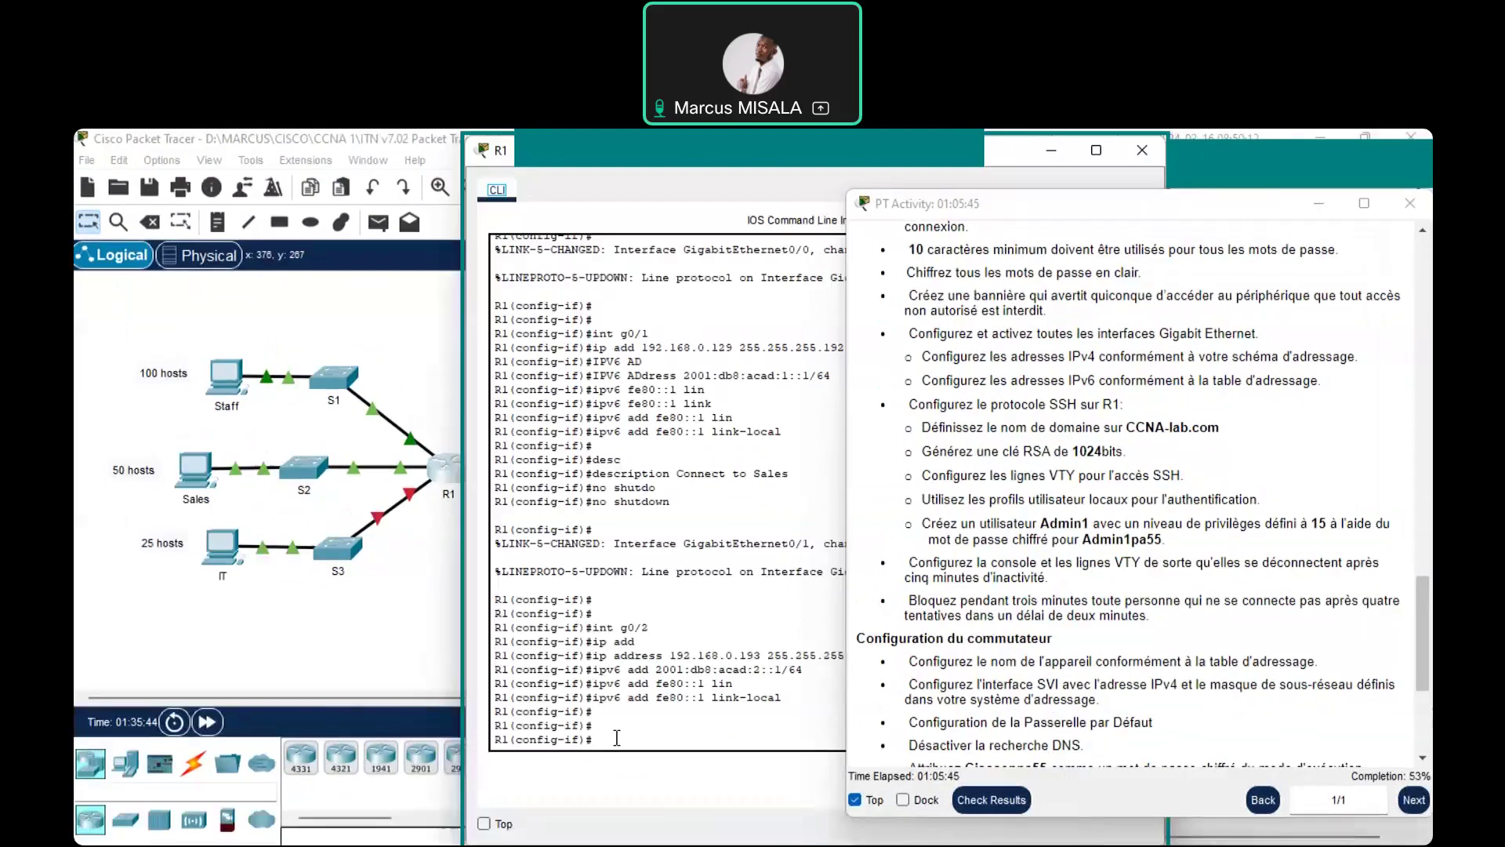
# Bring R1's GigabitEthernet0/2 up with no shutdown, then move the CLI window left
pyautogui.press('Return')
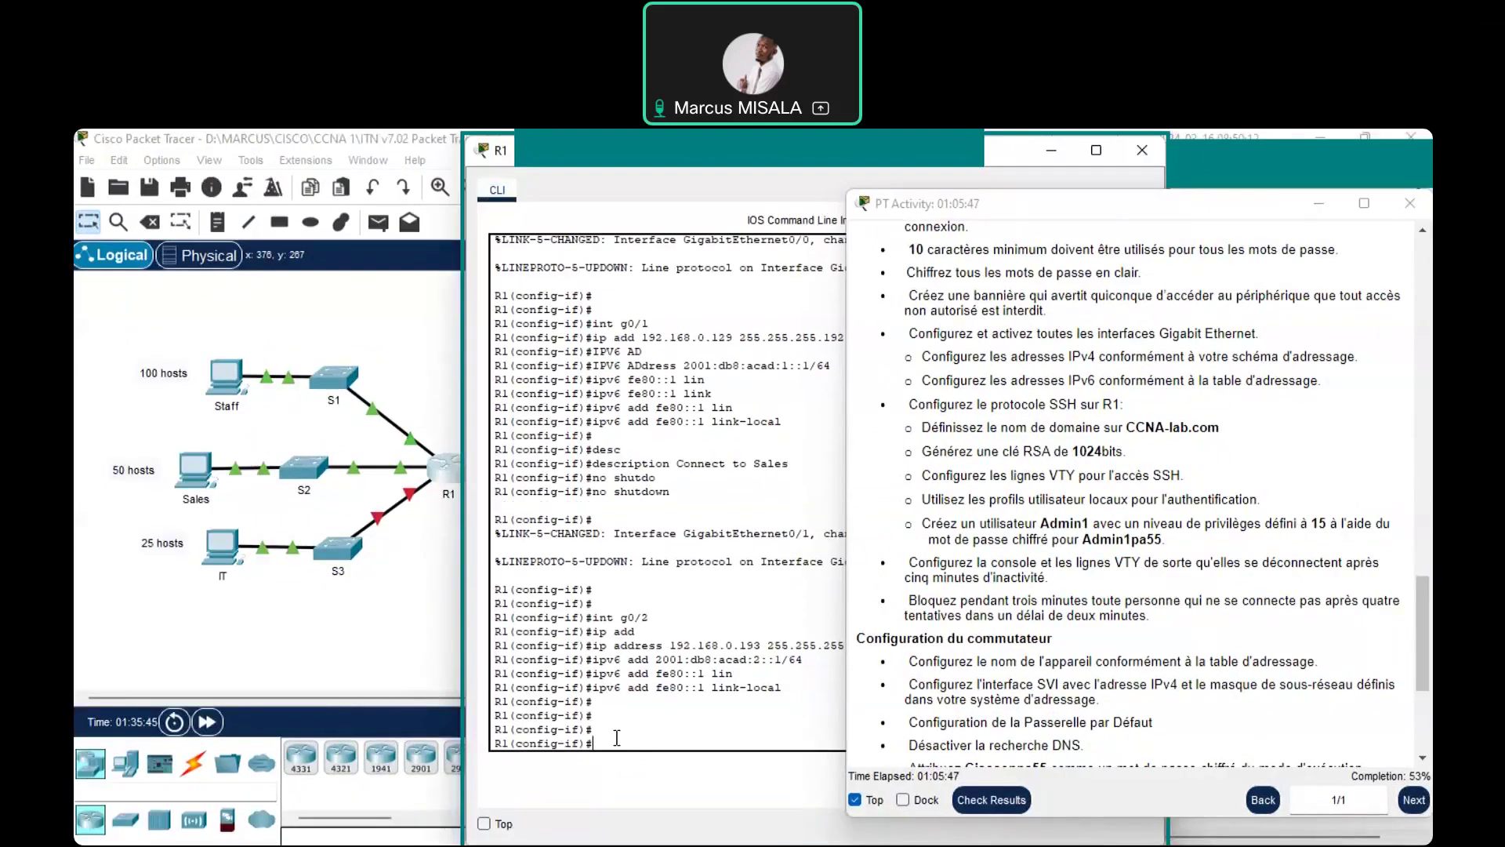
pyautogui.press('Return')
pyautogui.press('Return')
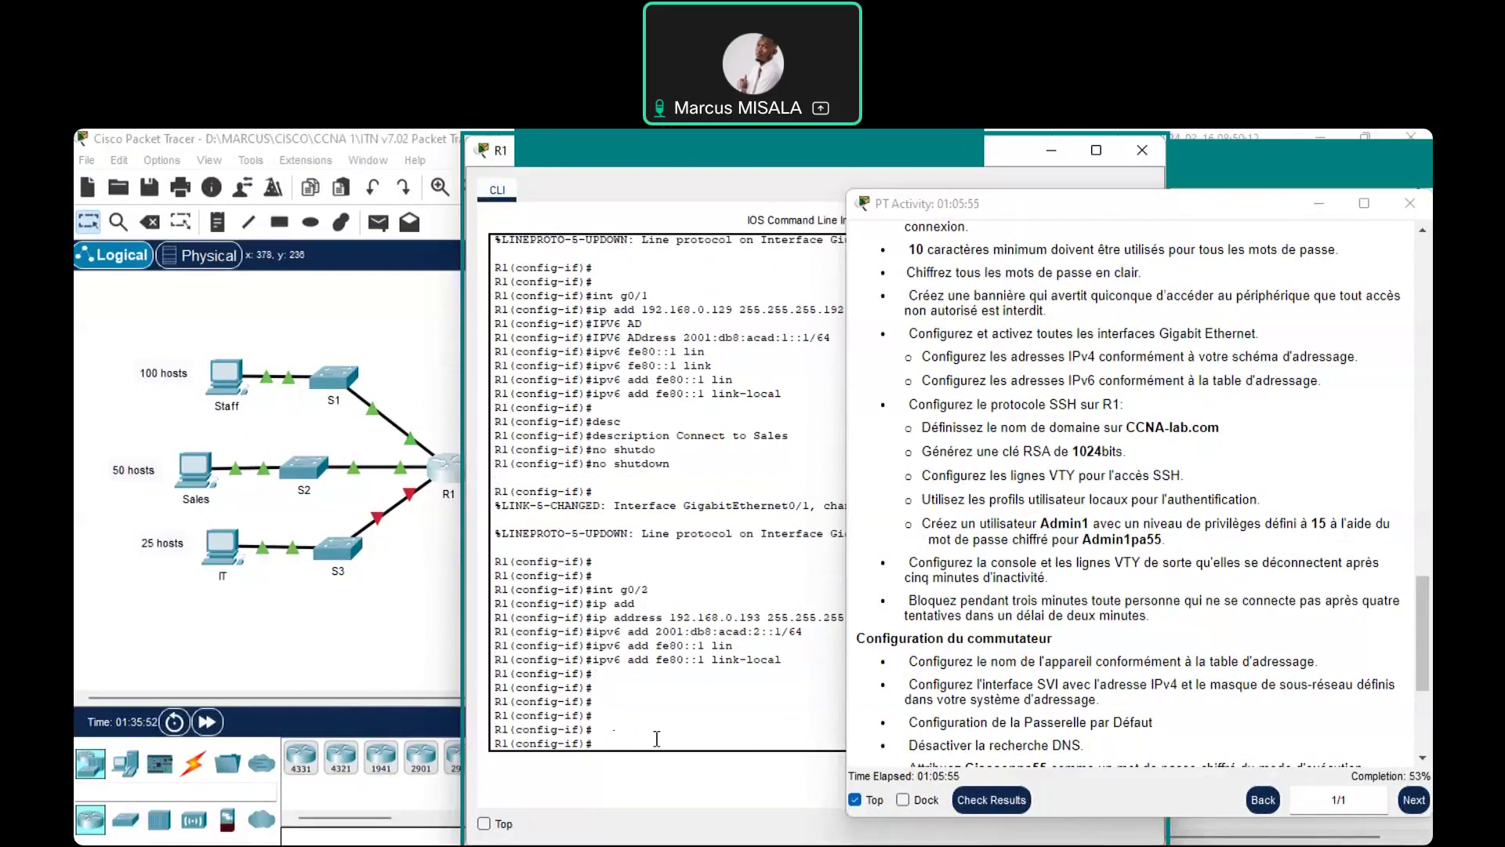
pyautogui.write('o shutd')
pyautogui.press('Tab')
pyautogui.press('Return')
pyautogui.press('Return')
pyautogui.press('Return')
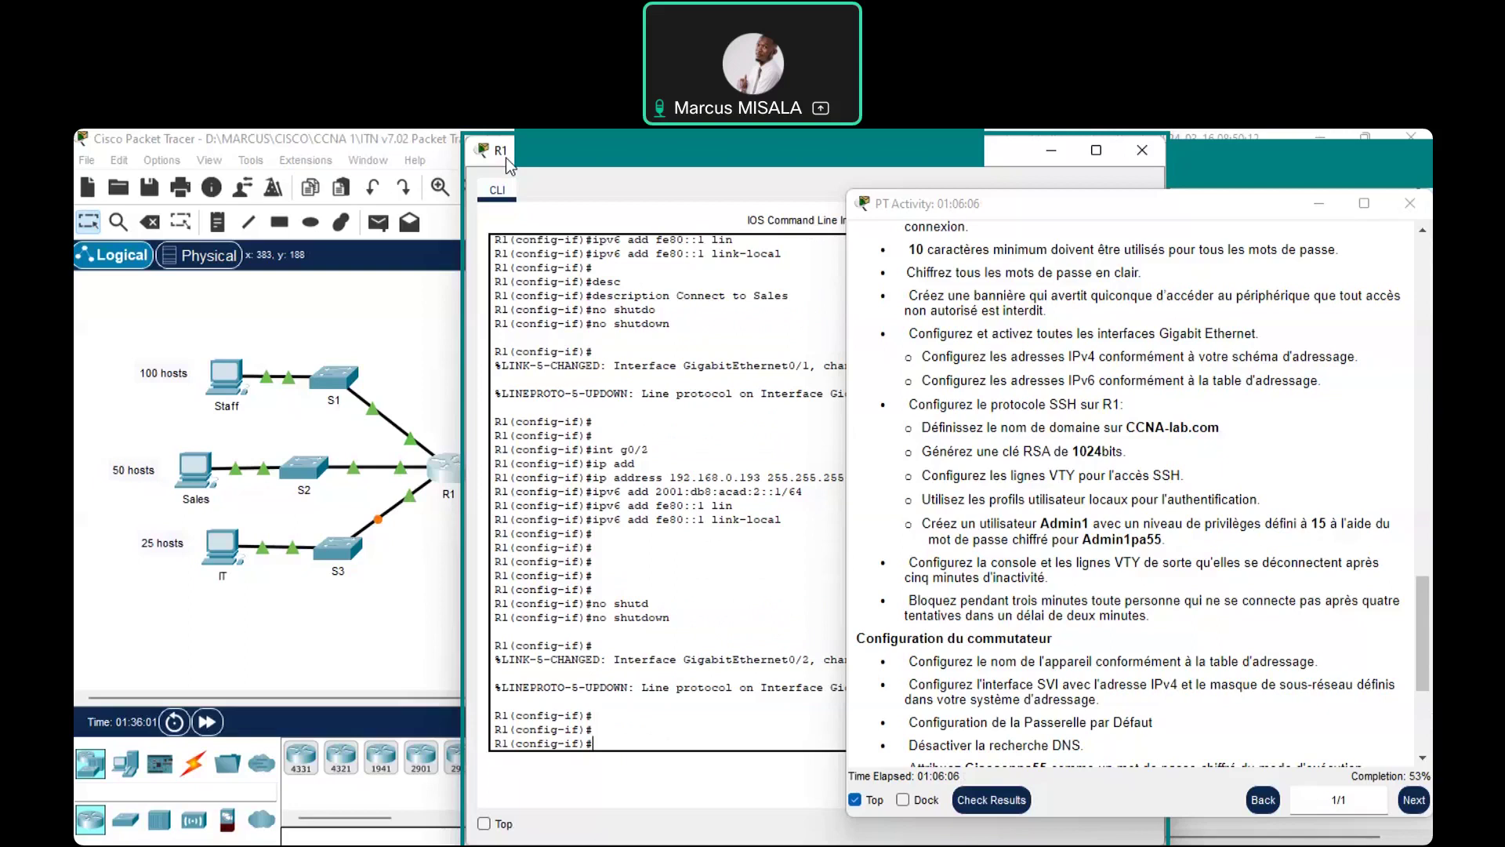
pyautogui.moveTo(506, 158); pyautogui.dragTo(173, 212)
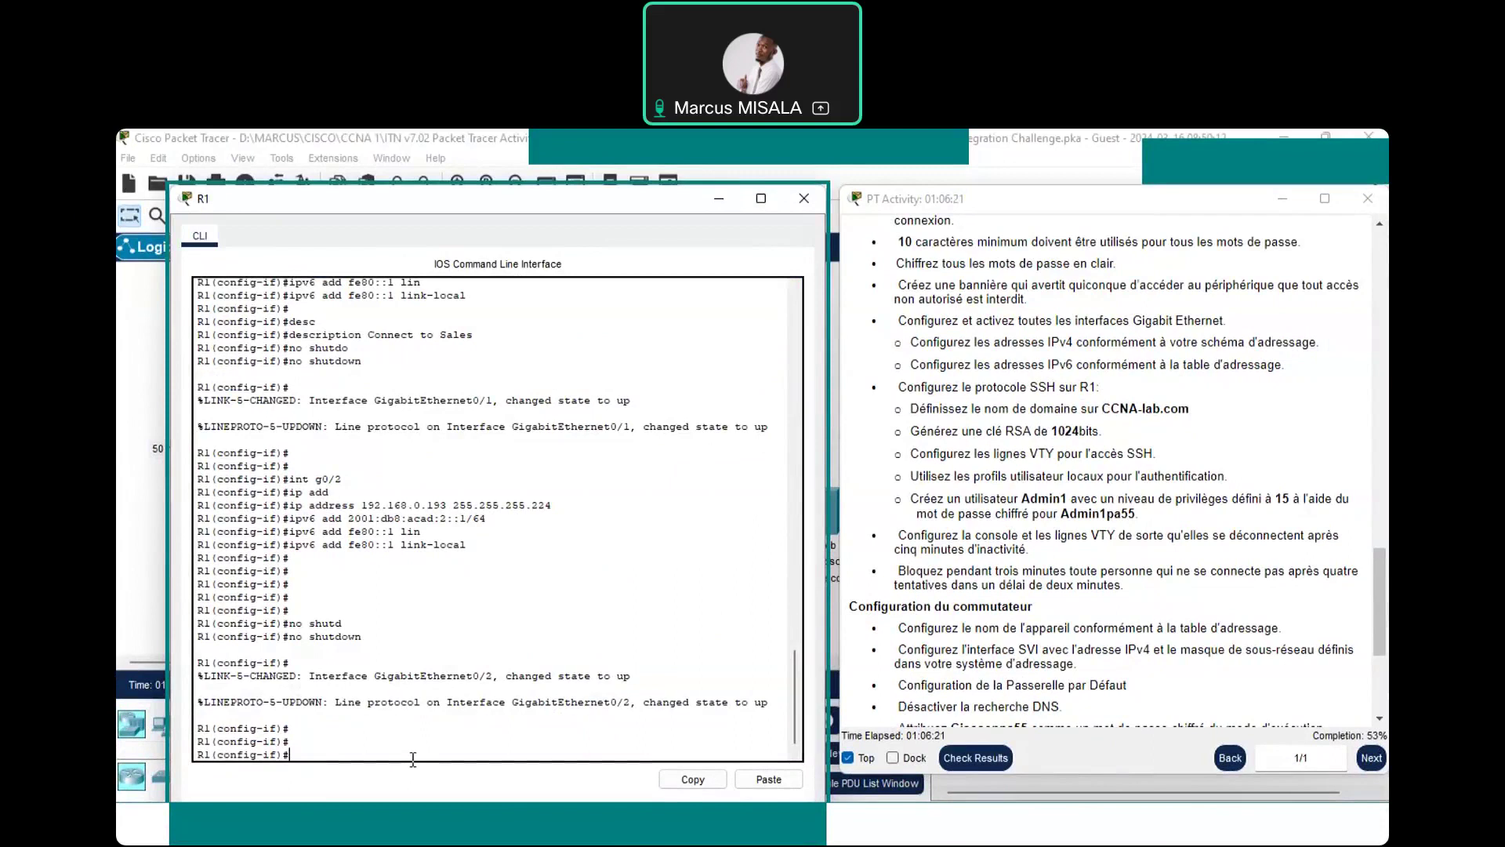
# Exit to global configuration and set R1's domain name to CCNA-lab.com
pyautogui.write('exit')
pyautogui.press('Return')
pyautogui.press('Return')
pyautogui.press('Return')
pyautogui.press('Return')
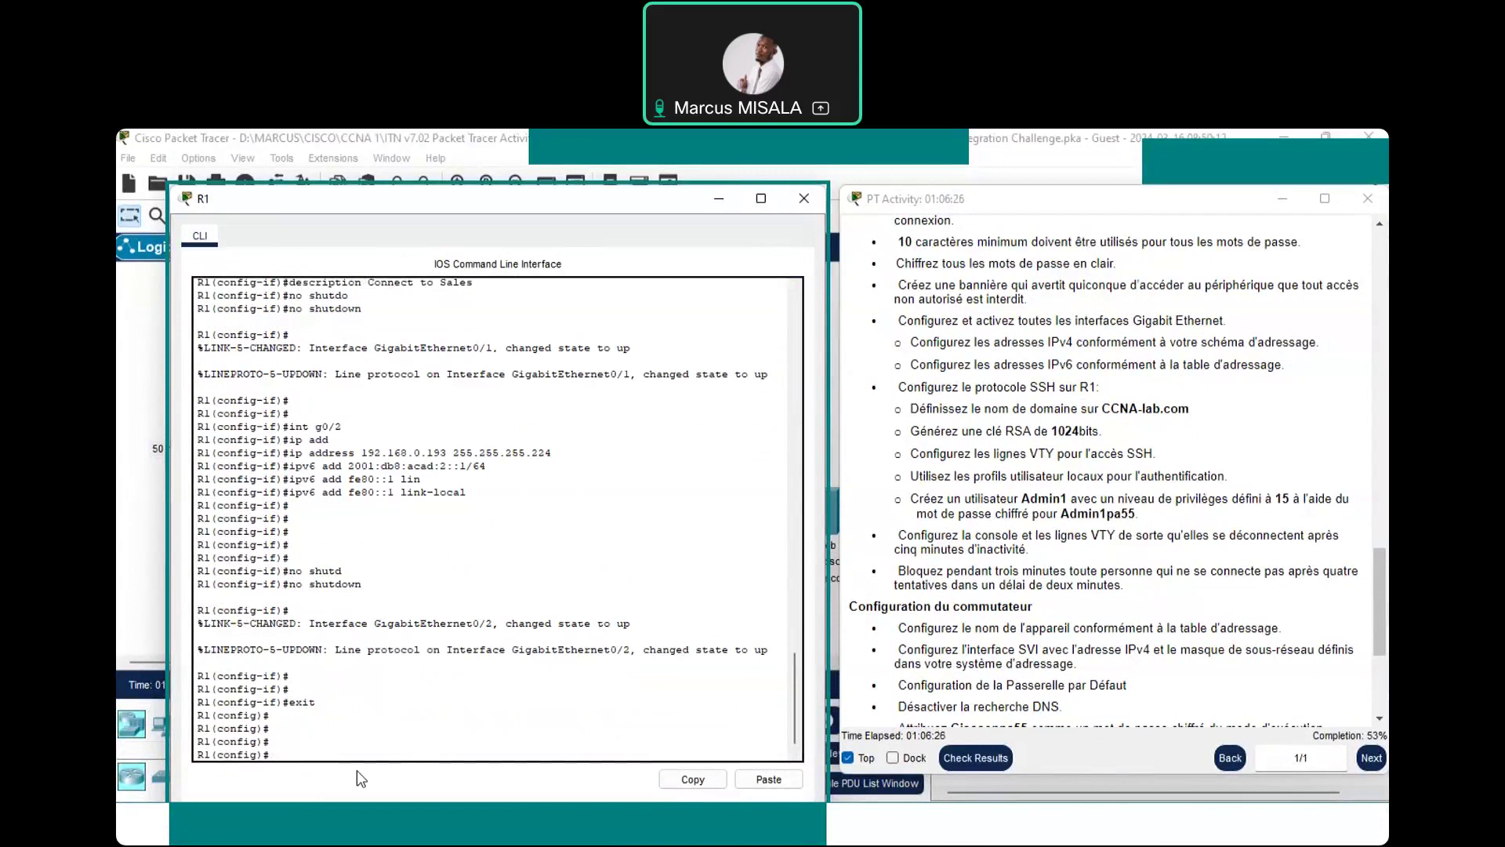
pyautogui.write('ip dom')
pyautogui.press('Tab')
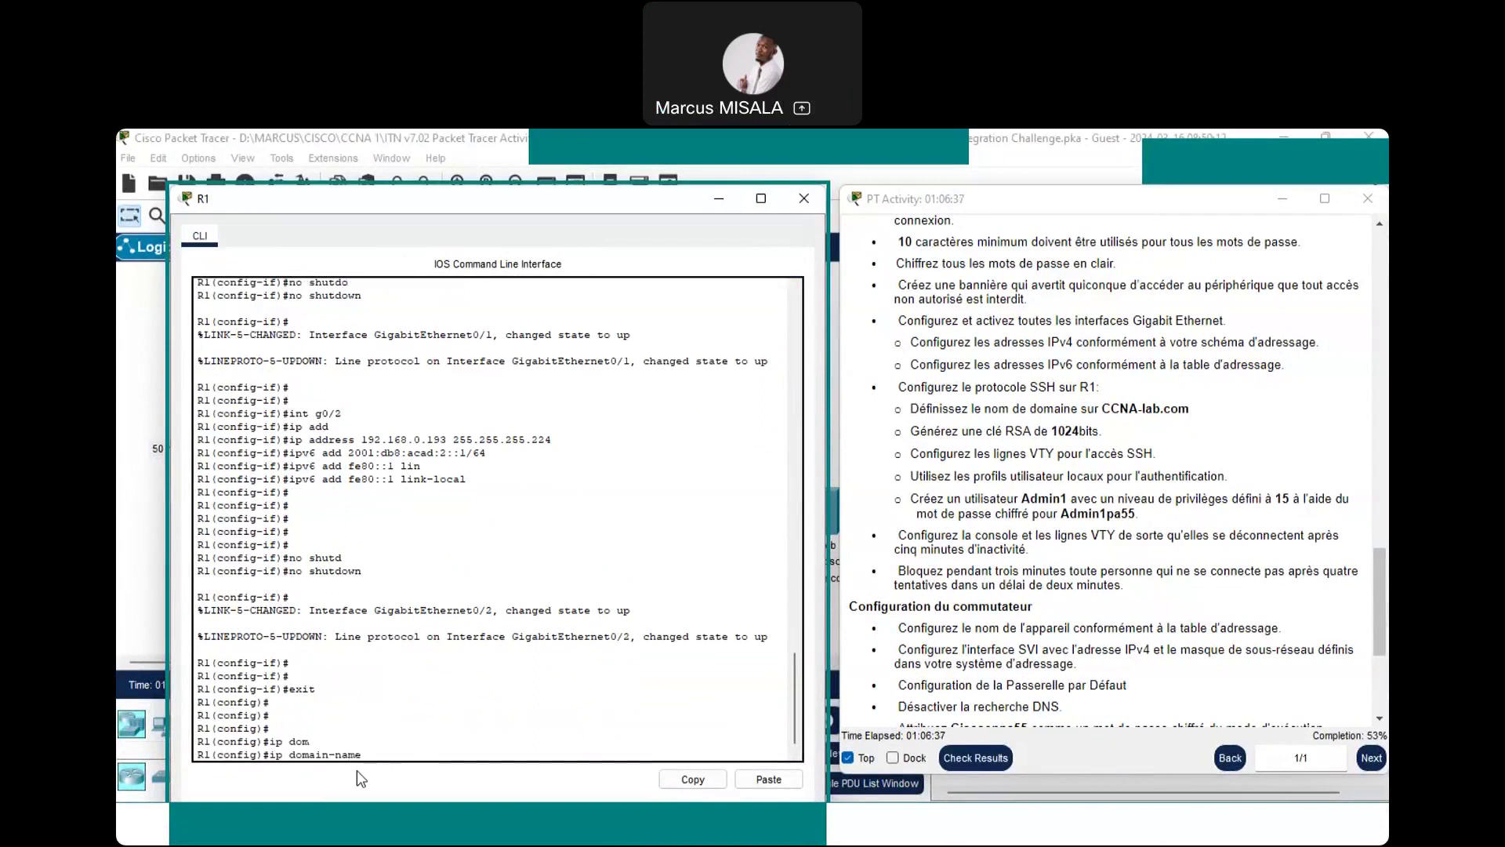
pyautogui.press('Tab')
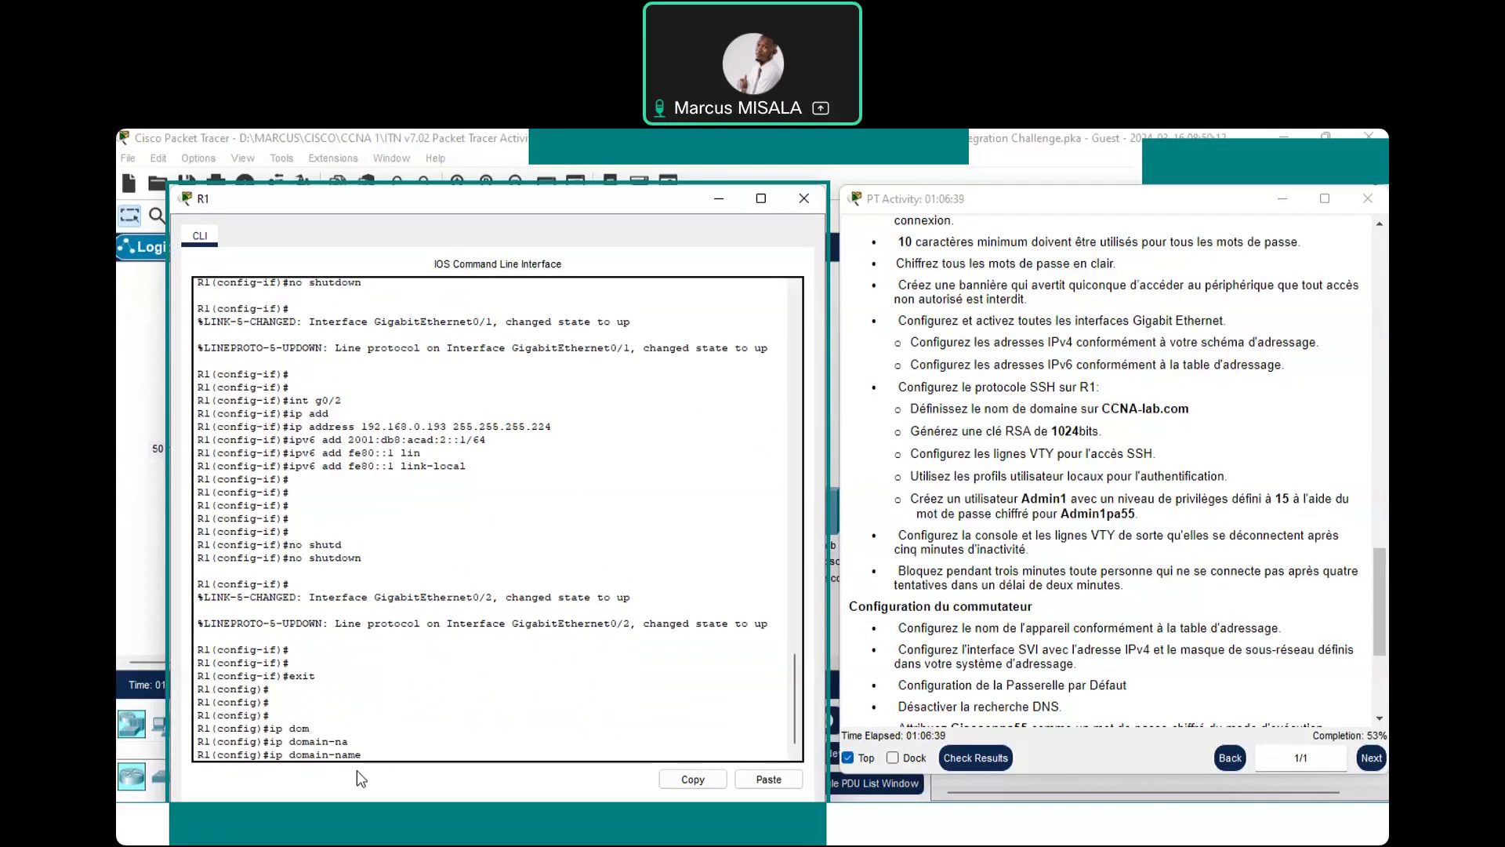
pyautogui.write('CC')
pyautogui.write('NA-lab.com')
pyautogui.press('Return')
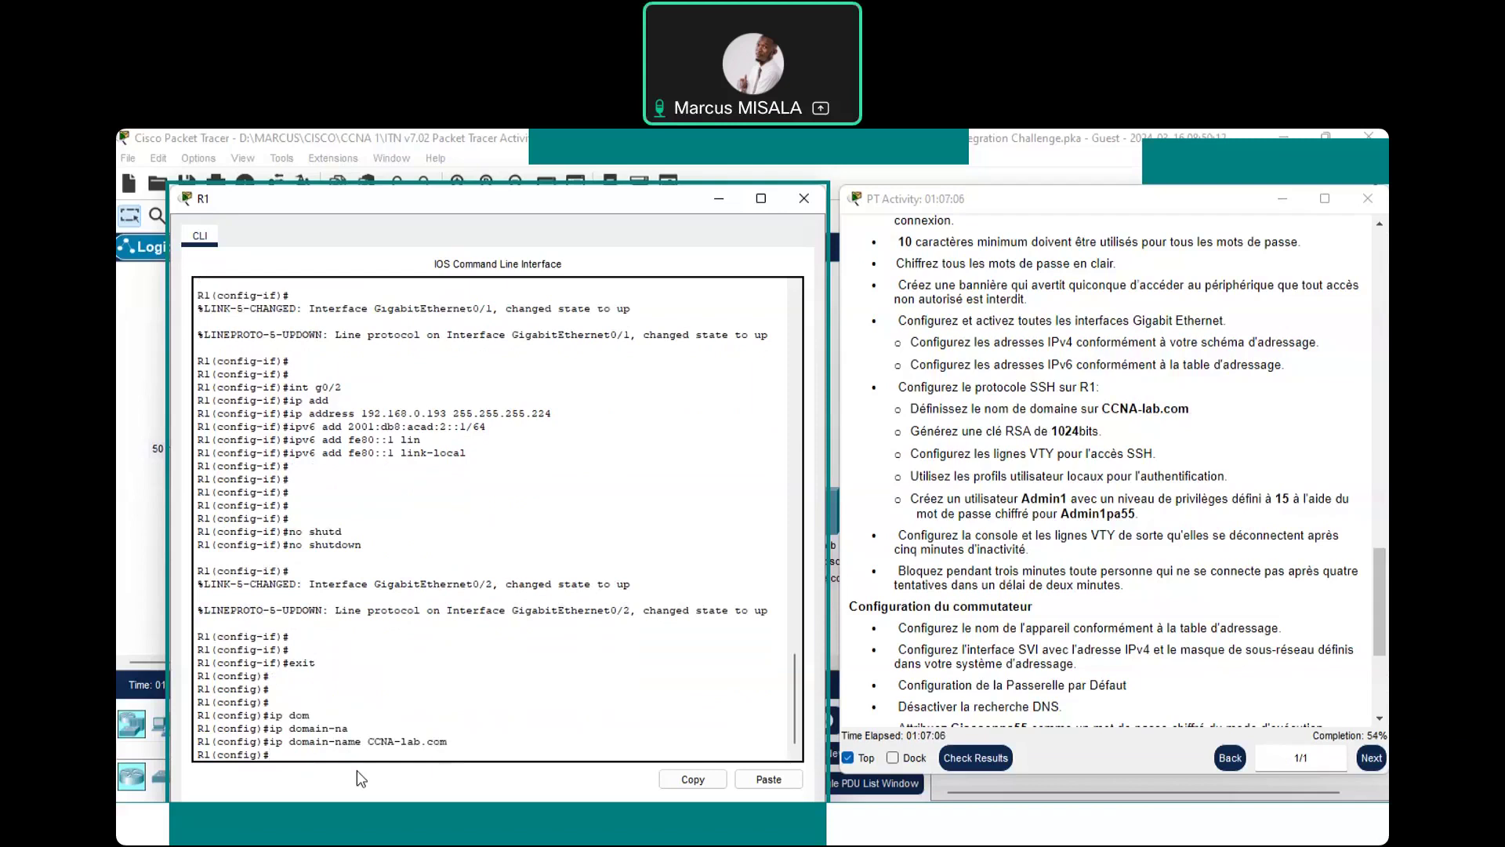
# Generate a 1024-bit RSA key with crypto key generate rsa, then enter line vty 0 15
pyautogui.write('cry')
pyautogui.press('Tab')
pyautogui.write('k')
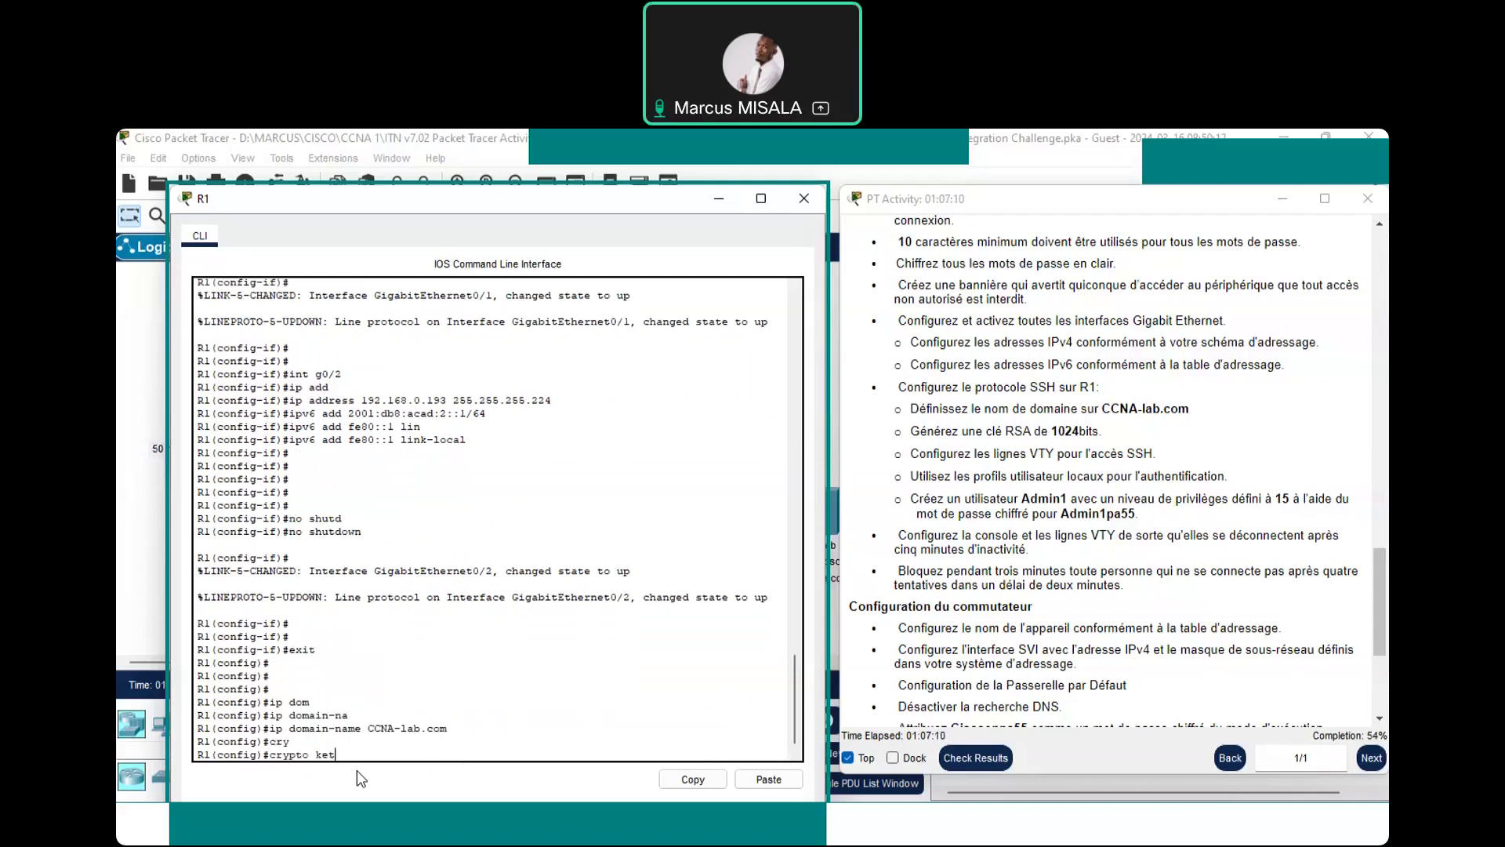
pyautogui.write('ey')
pyautogui.press('Tab')
pyautogui.write('ge')
pyautogui.press('Tab')
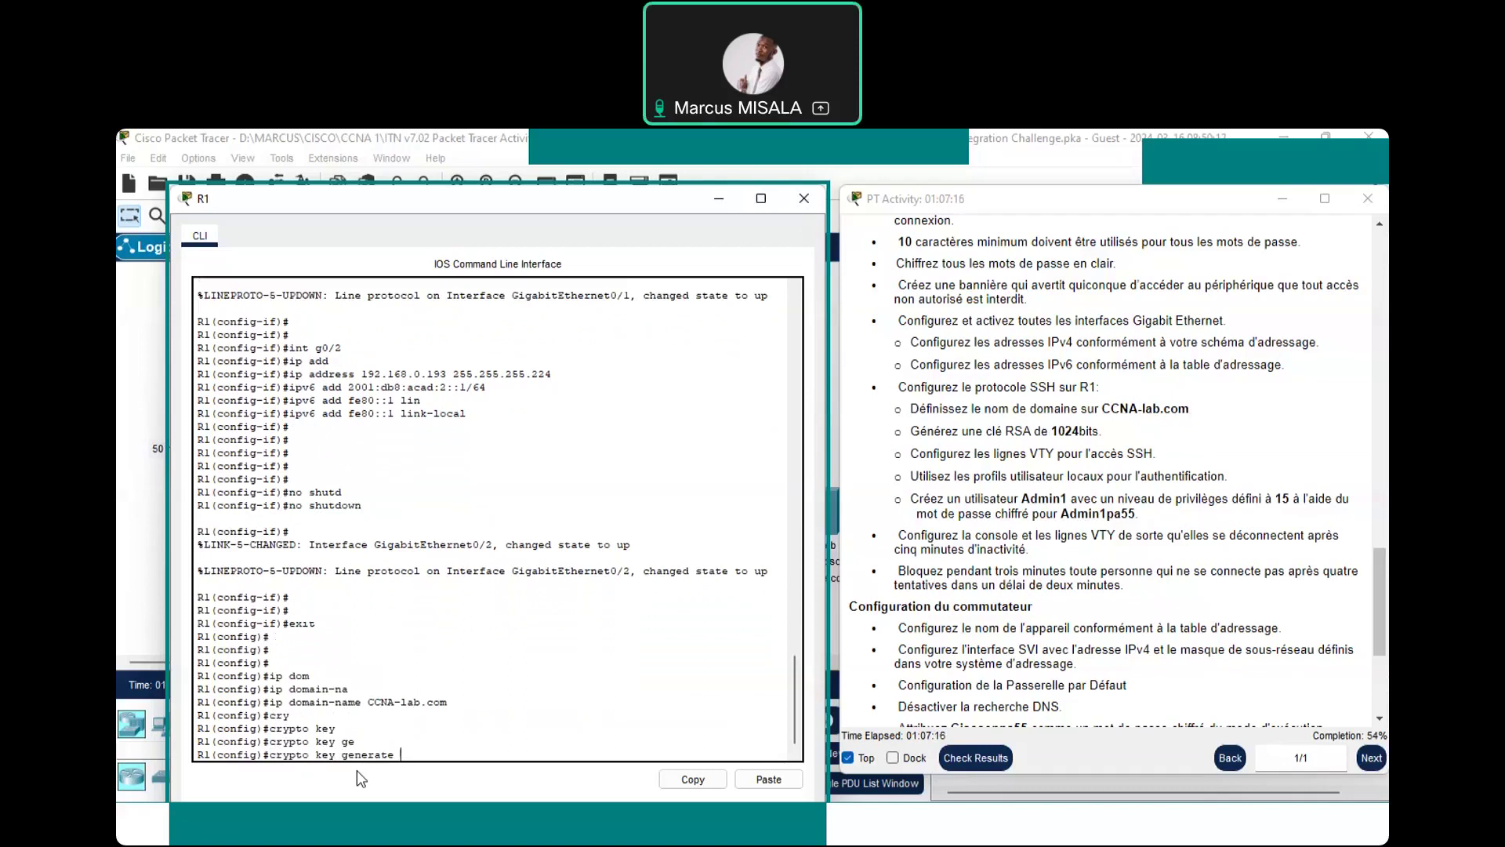
pyautogui.write('?')
pyautogui.write('r')
pyautogui.write('sa')
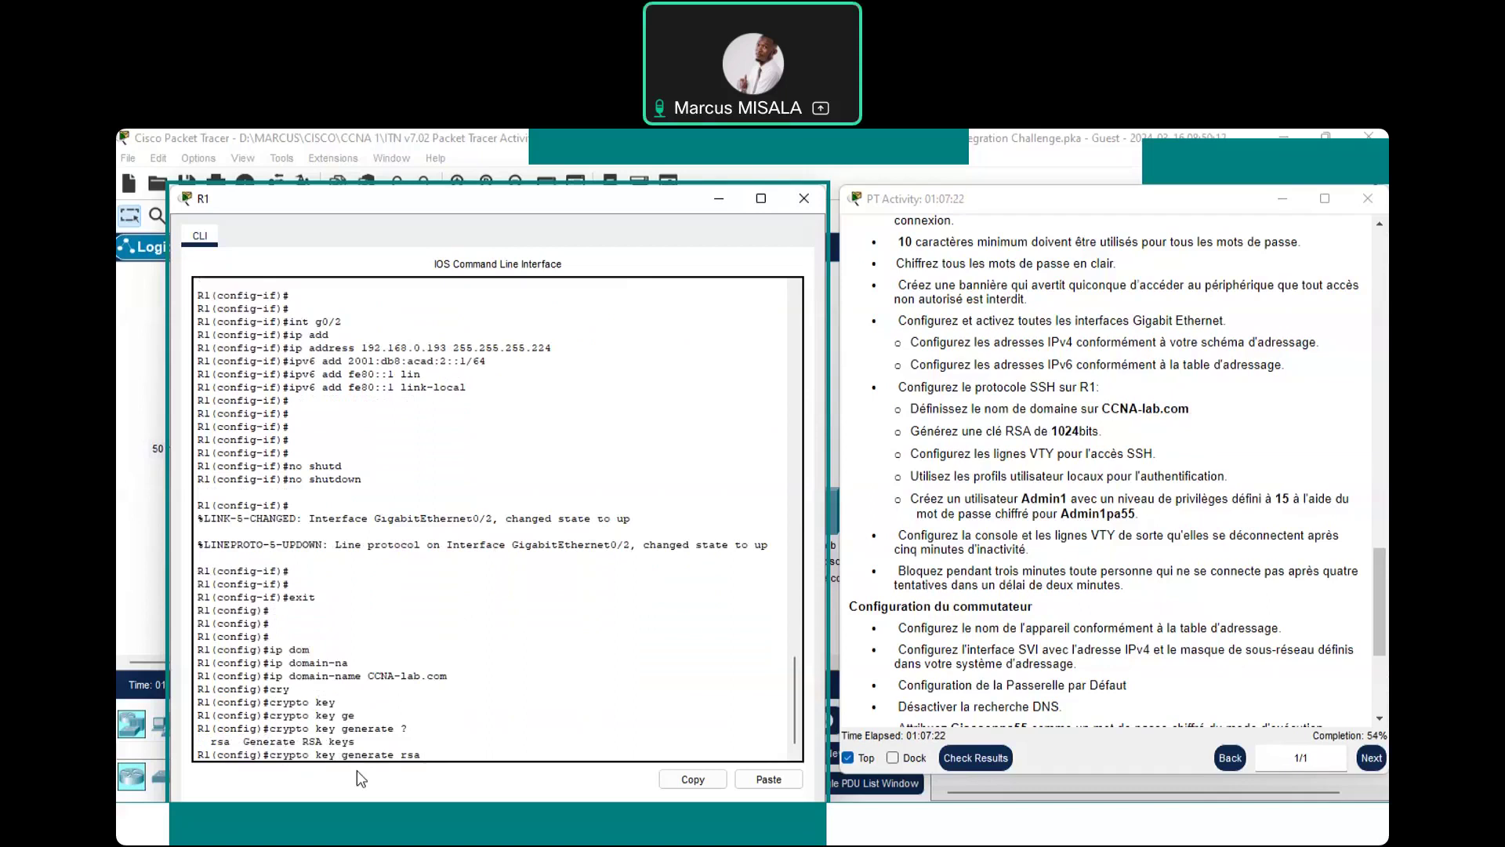
pyautogui.press('Return')
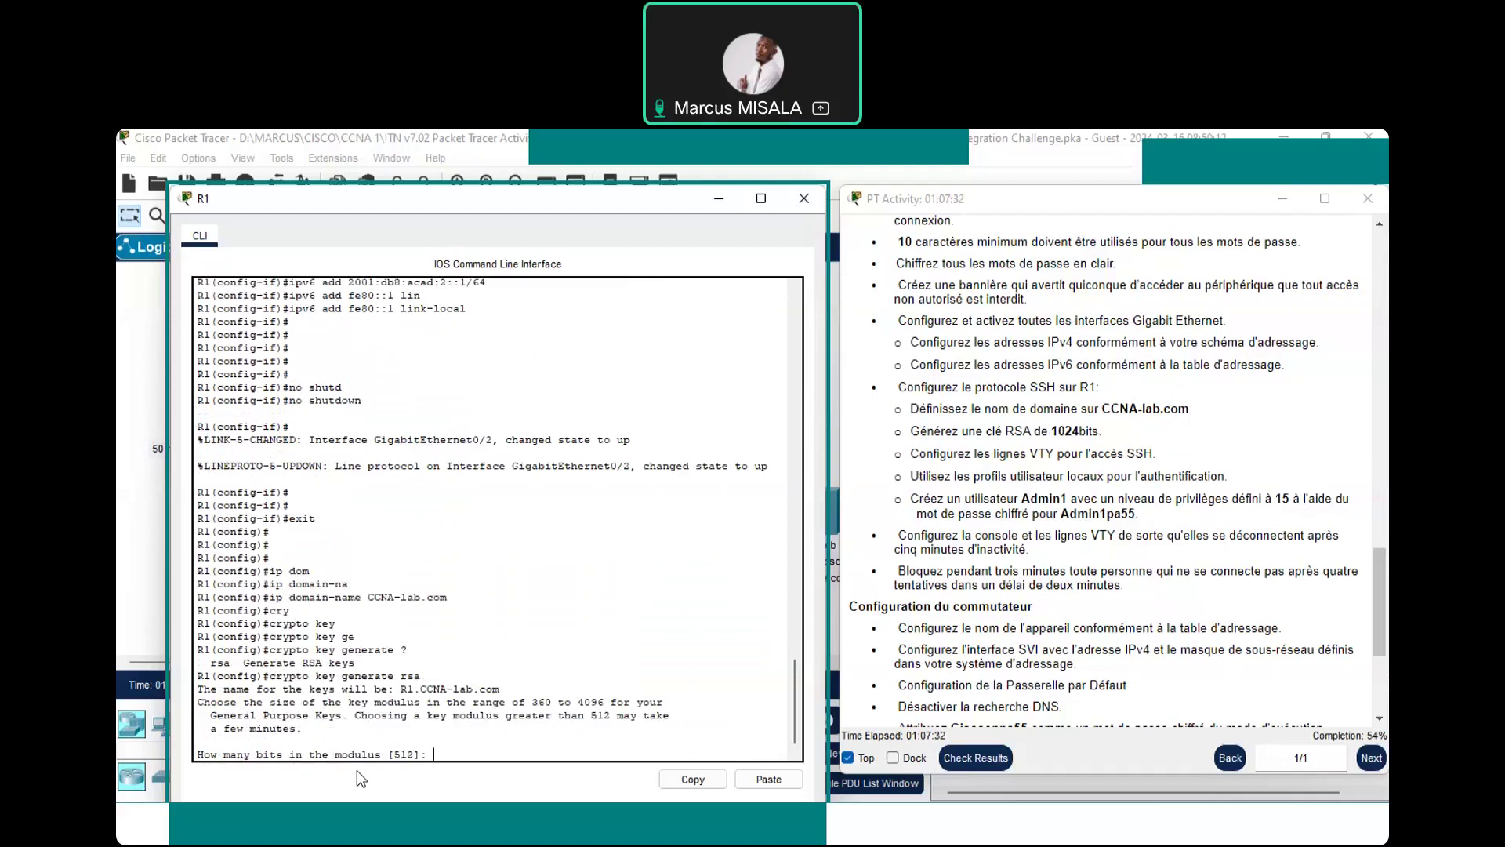
pyautogui.write('1024')
pyautogui.press('Return')
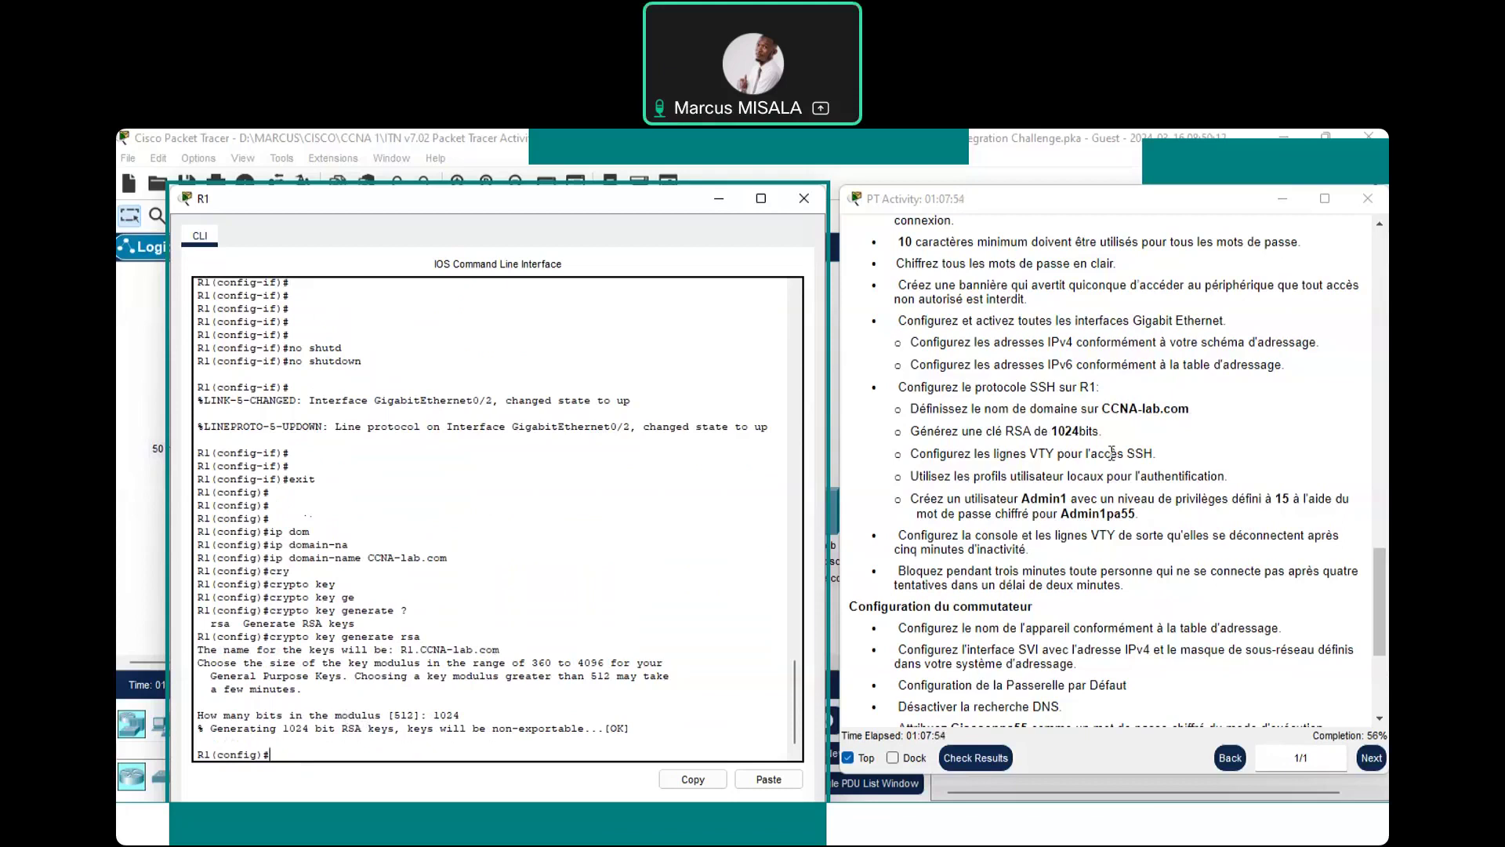
pyautogui.write('line vty 0 15')
pyautogui.press('Return')
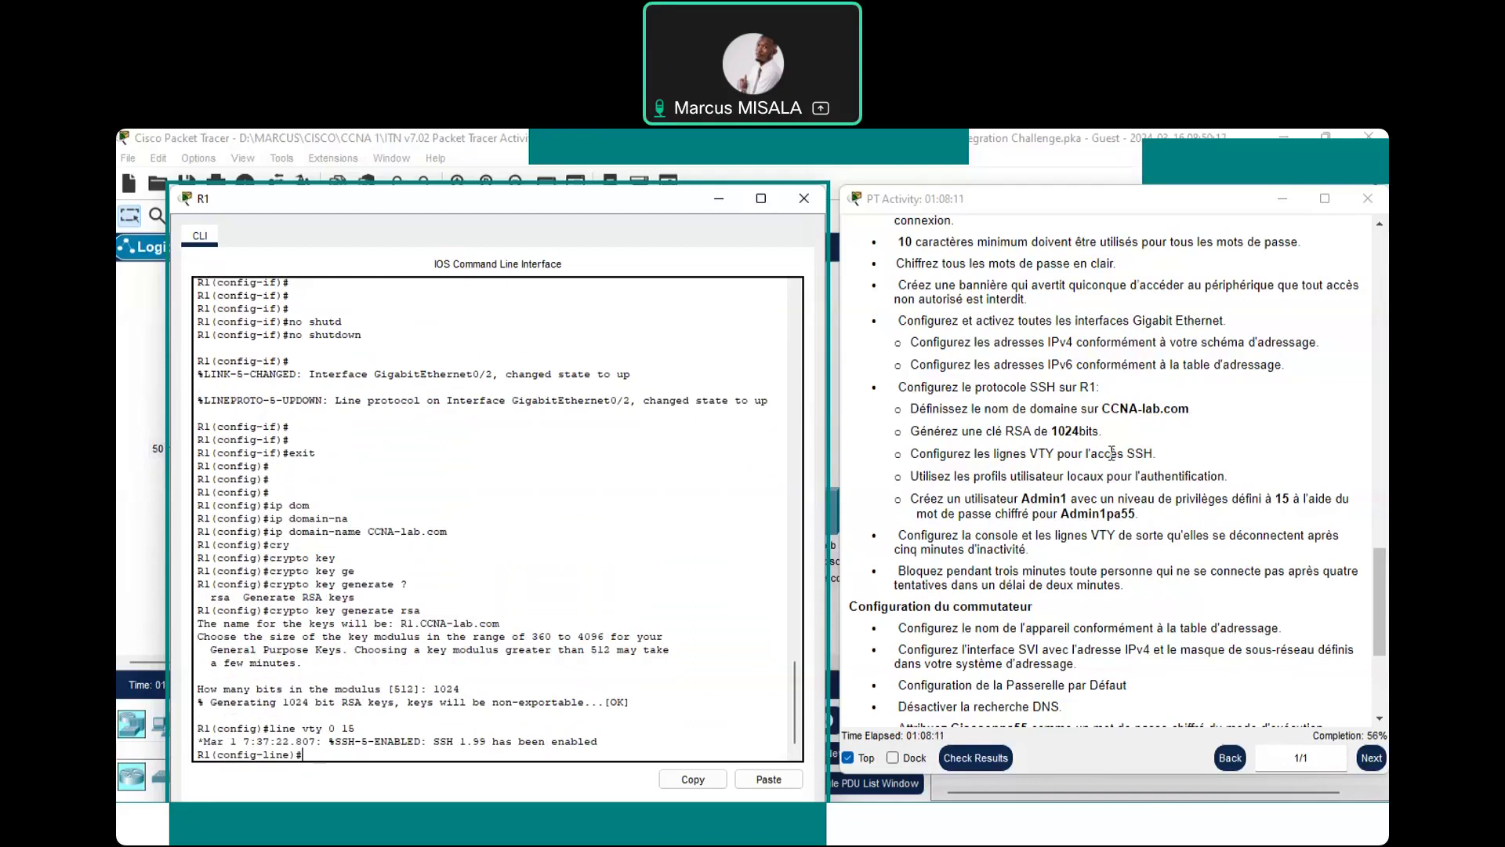
# Apply transport input ssh and login local to R1's VTY lines 0 15
pyautogui.write('trans')
pyautogui.press('Tab')
pyautogui.write('in')
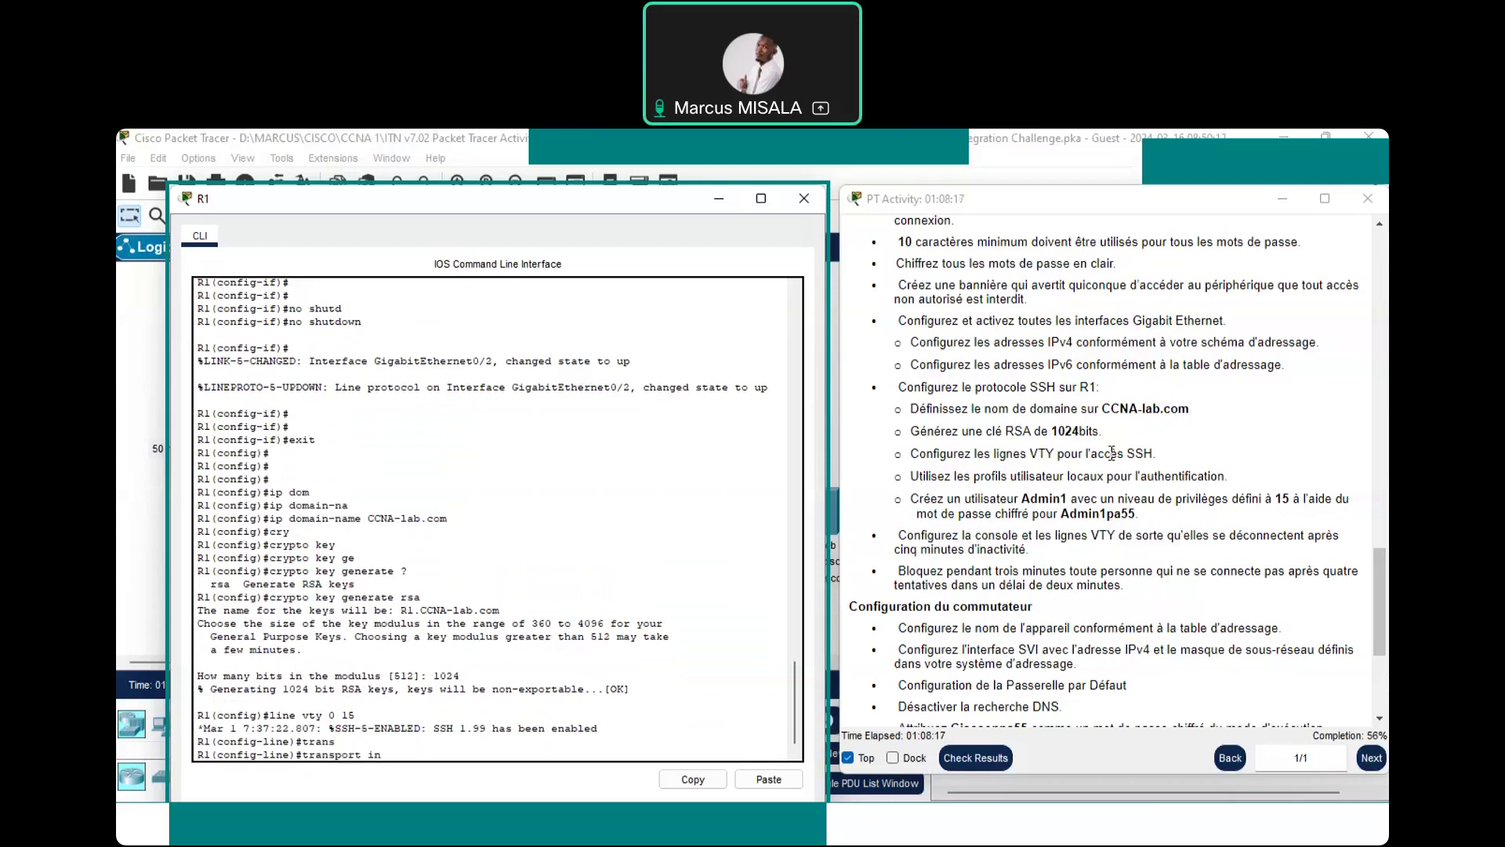
pyautogui.write(' pu')
pyautogui.press('Tab')
pyautogui.press('BackSpace')
pyautogui.press('BackSpace')
pyautogui.press('BackSpace')
pyautogui.write('pu')
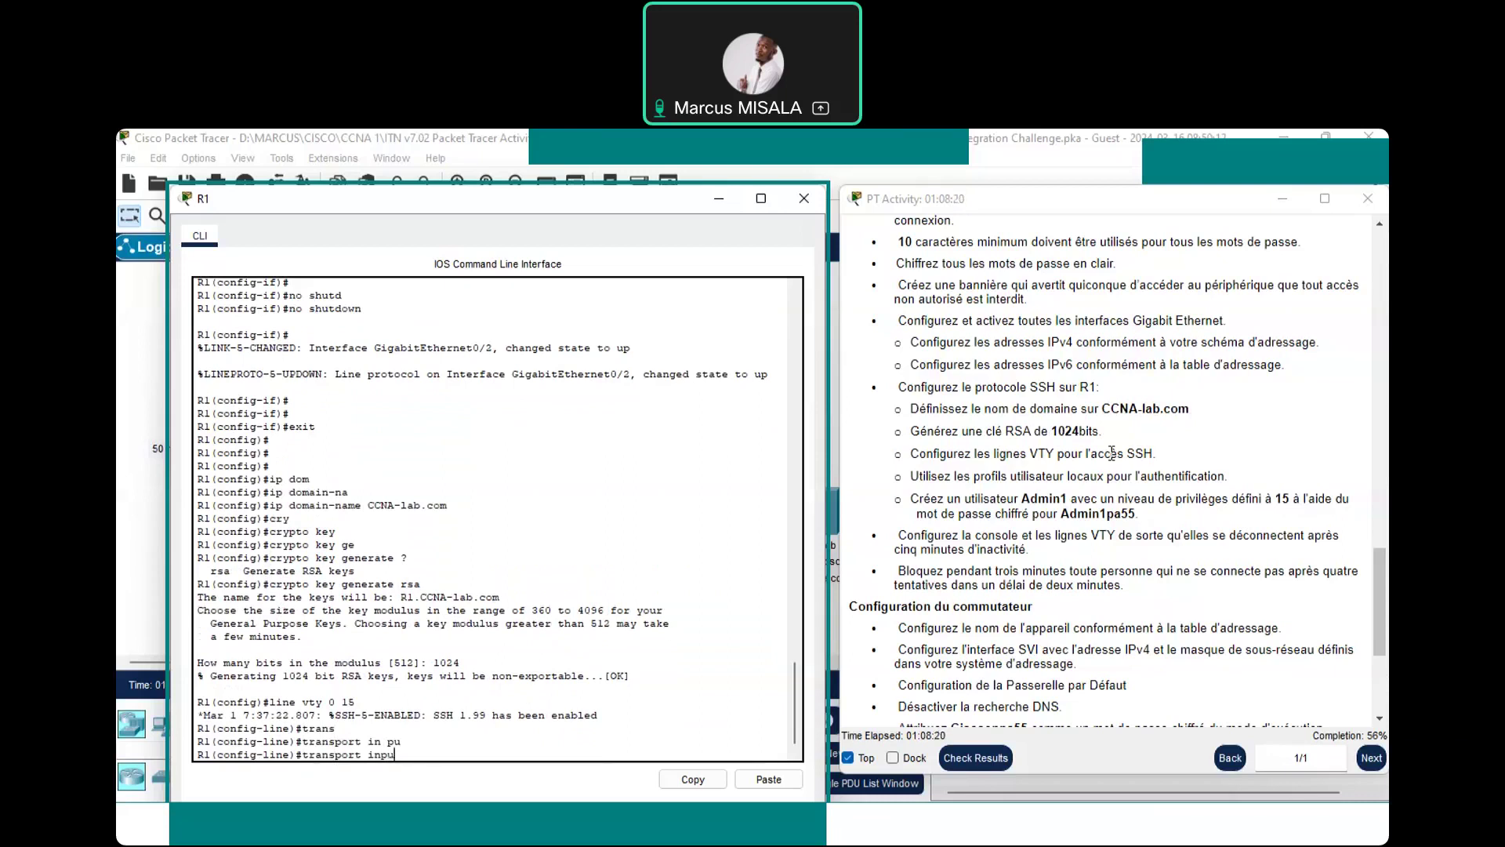
pyautogui.press('Tab')
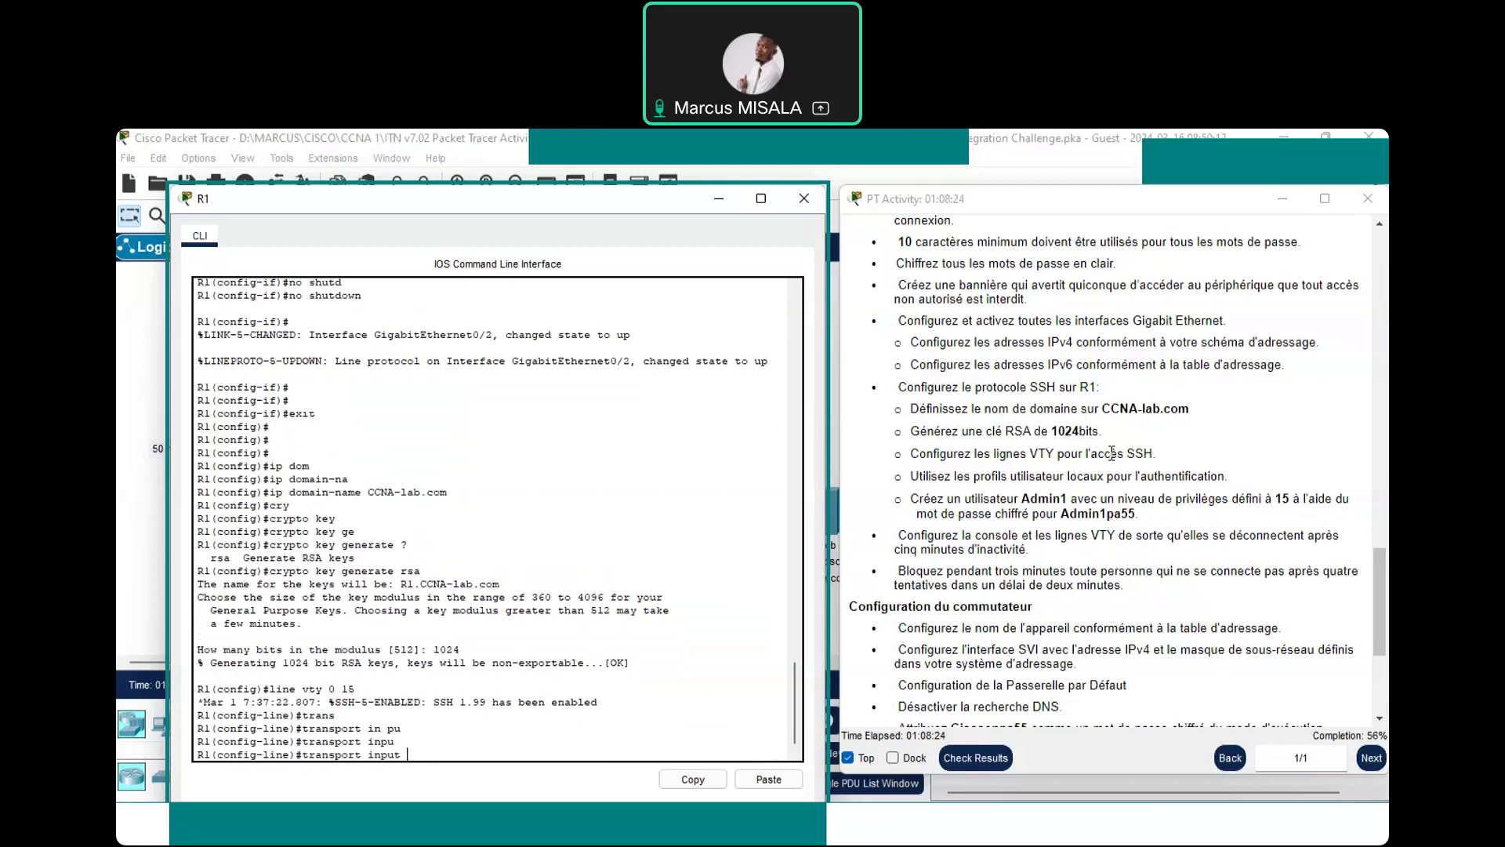
pyautogui.write('ssh')
pyautogui.press('Return')
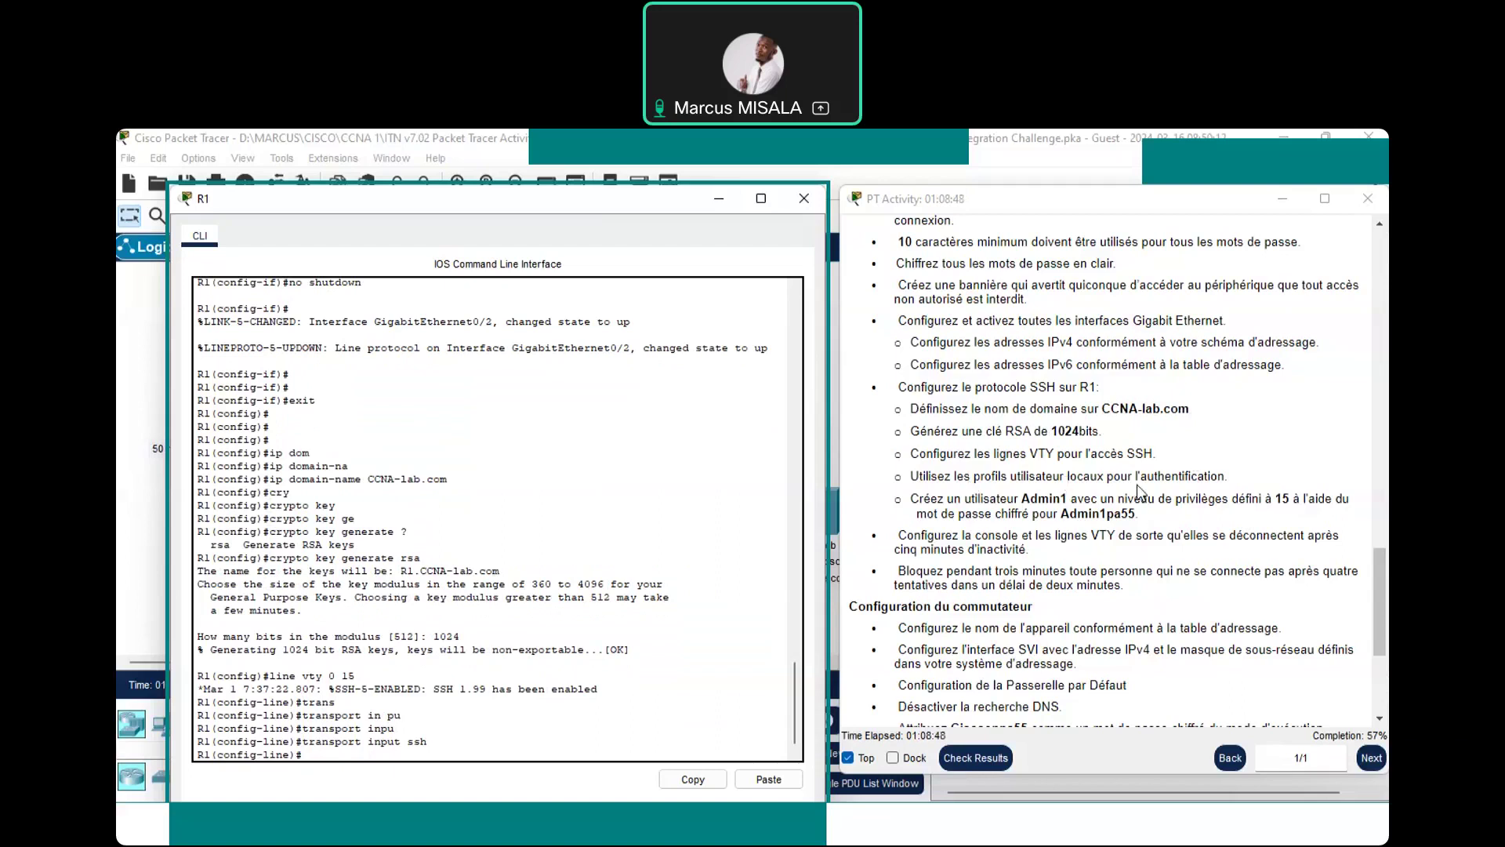
pyautogui.write('lo')
pyautogui.write('gin')
pyautogui.write(' lo')
pyautogui.press('Tab')
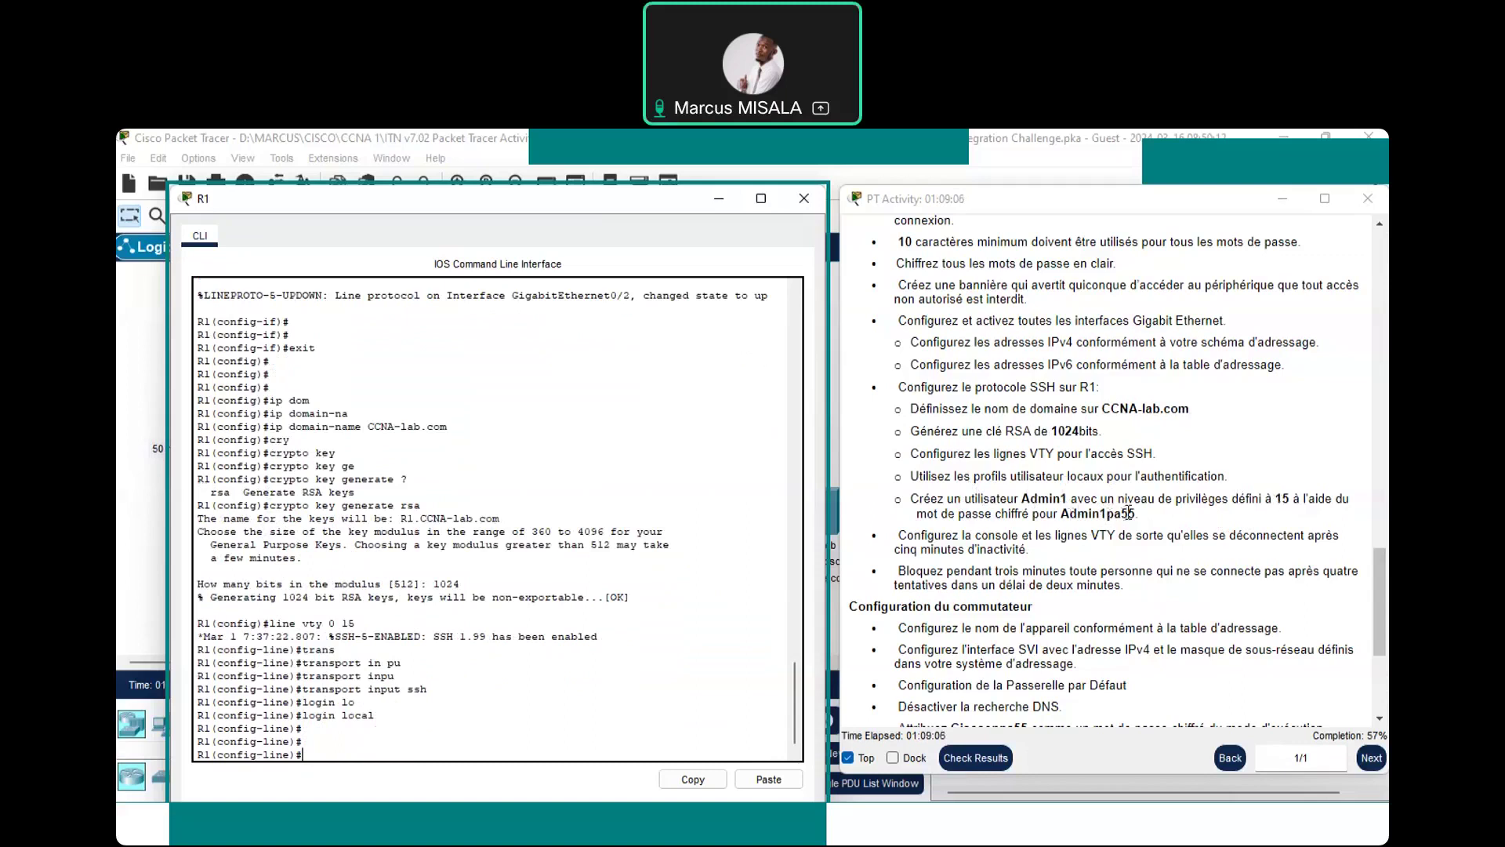
# Abandon the username command in line mode and exit to global configuration
pyautogui.write('user')
pyautogui.press('Tab')
pyautogui.write('na')
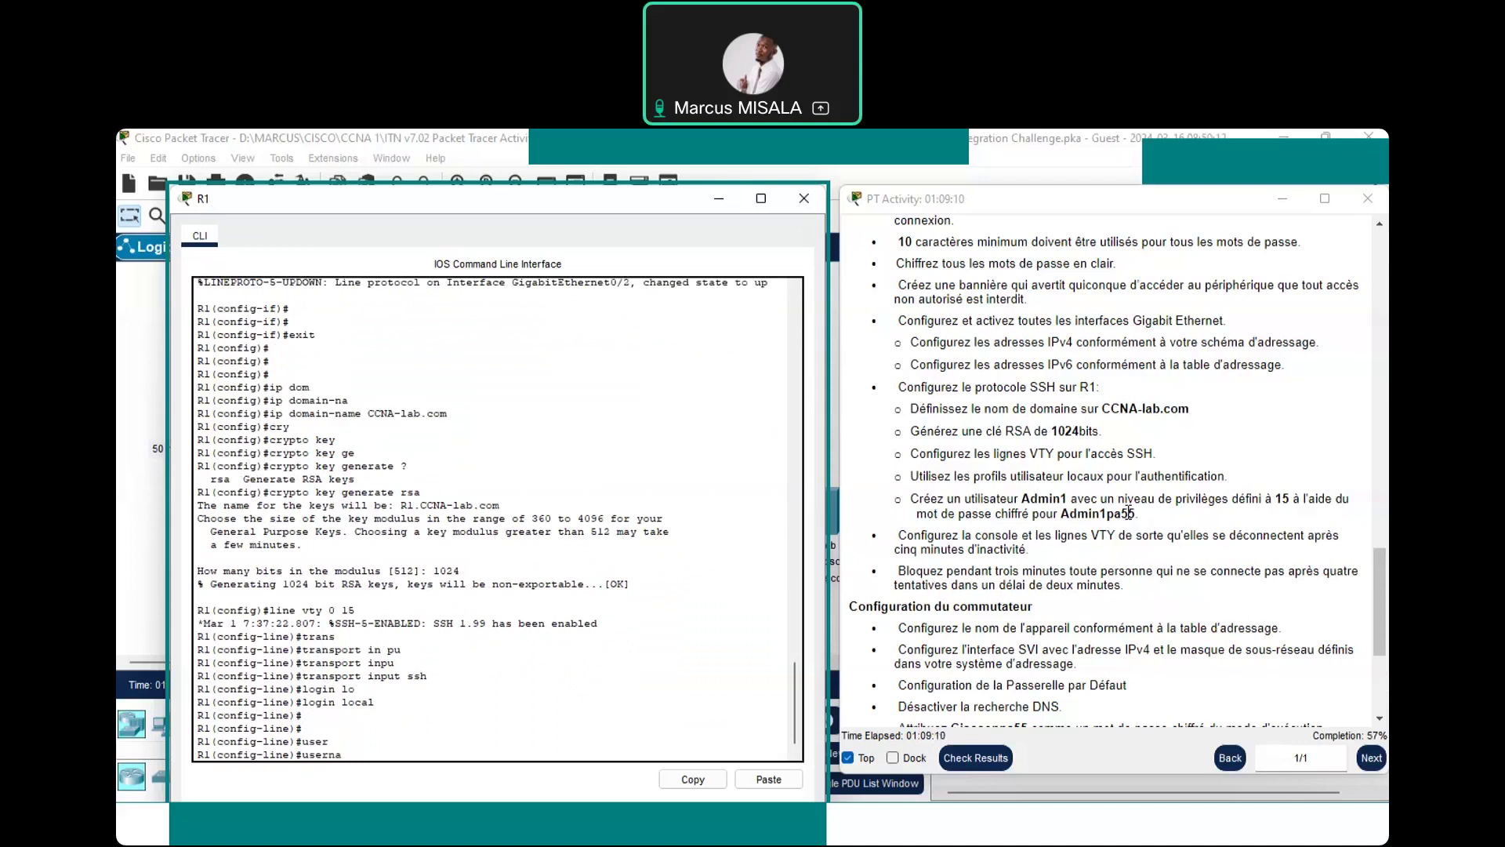
pyautogui.press('Tab')
pyautogui.press('BackSpace')
pyautogui.press('BackSpace')
pyautogui.press('BackSpace')
pyautogui.press('BackSpace')
pyautogui.press('BackSpace')
pyautogui.press('BackSpace')
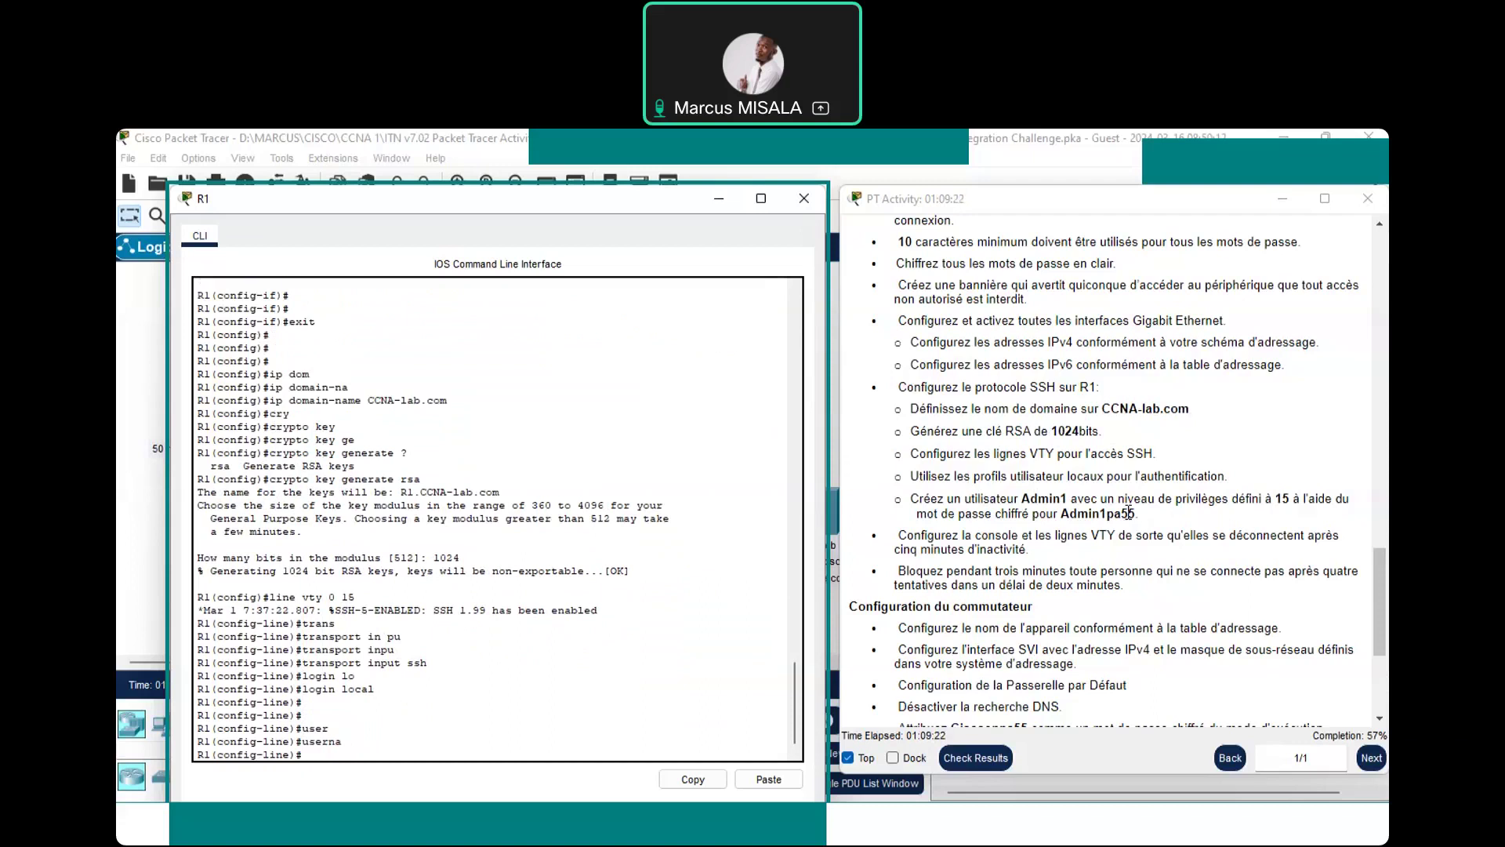
pyautogui.write('exit')
pyautogui.press('Return')
pyautogui.press('Return')
pyautogui.press('Return')
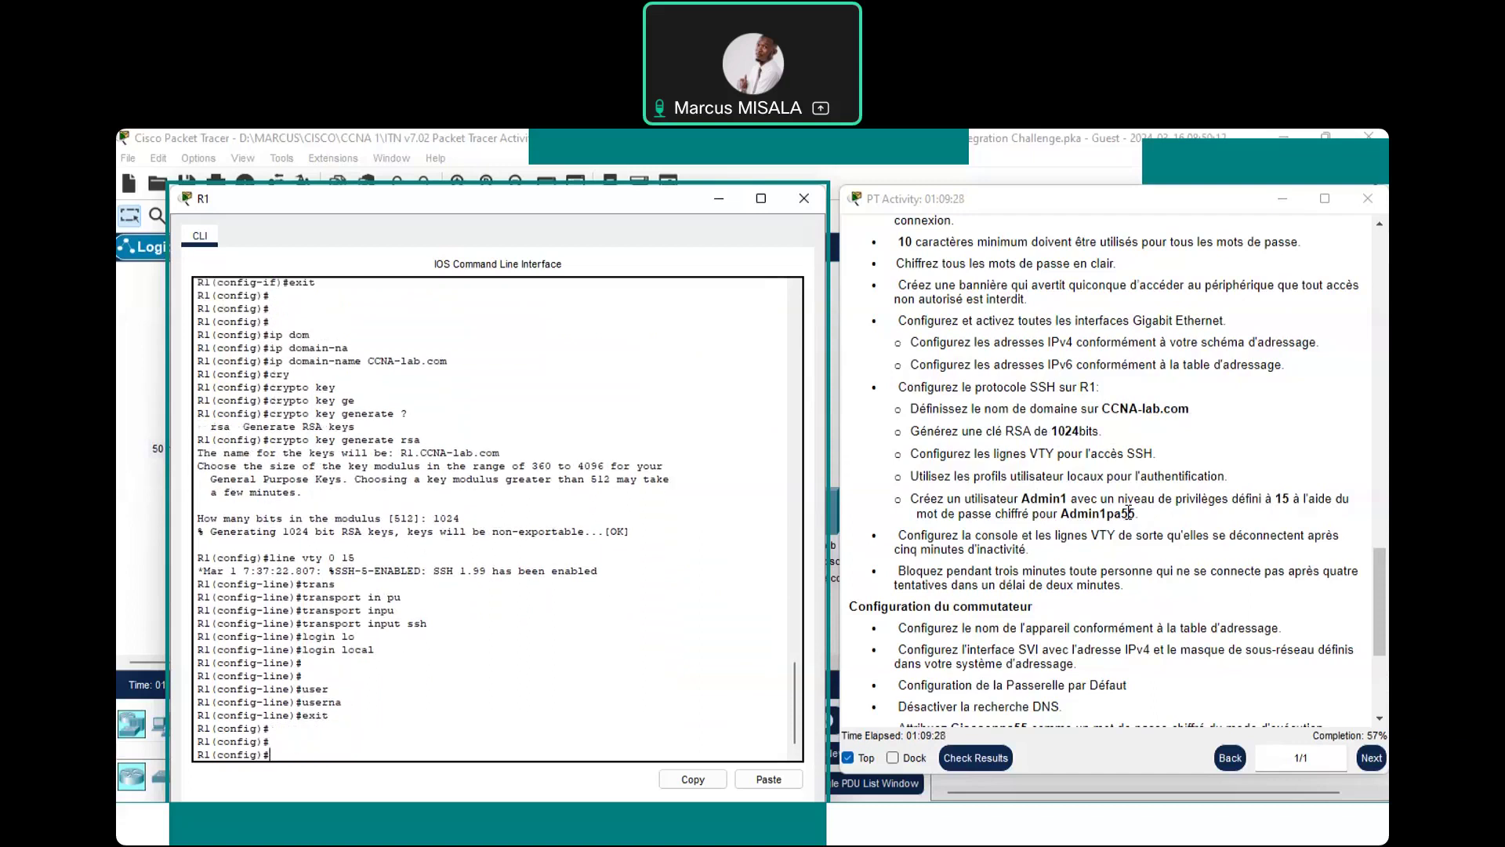
# Create local user Admin1 with privilege 15 and a secret password
pyautogui.write('use')
pyautogui.press('Tab')
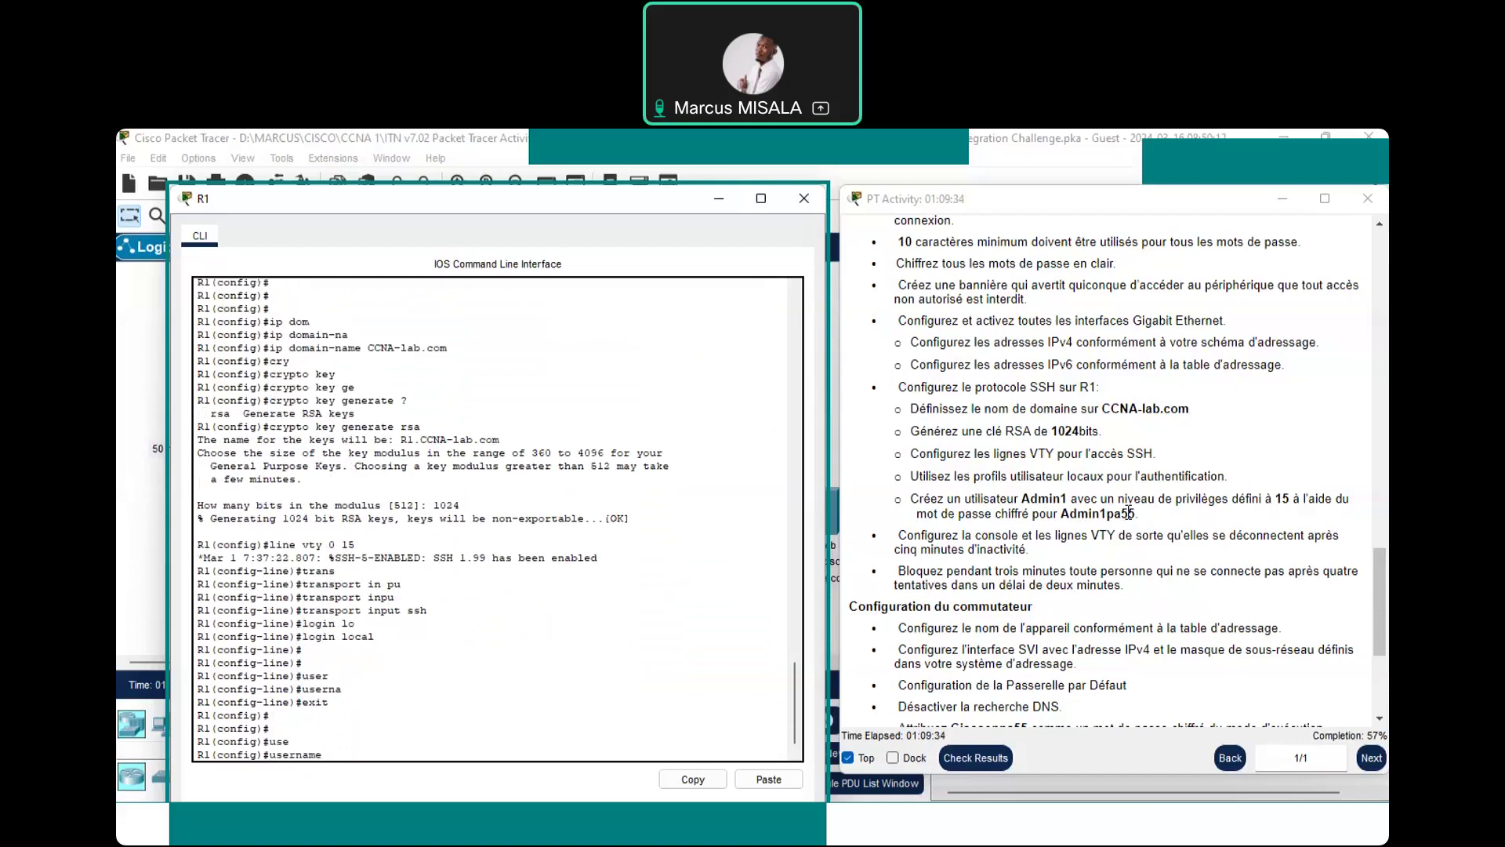
pyautogui.write('Admin1 pri')
pyautogui.press('Tab')
pyautogui.write('15')
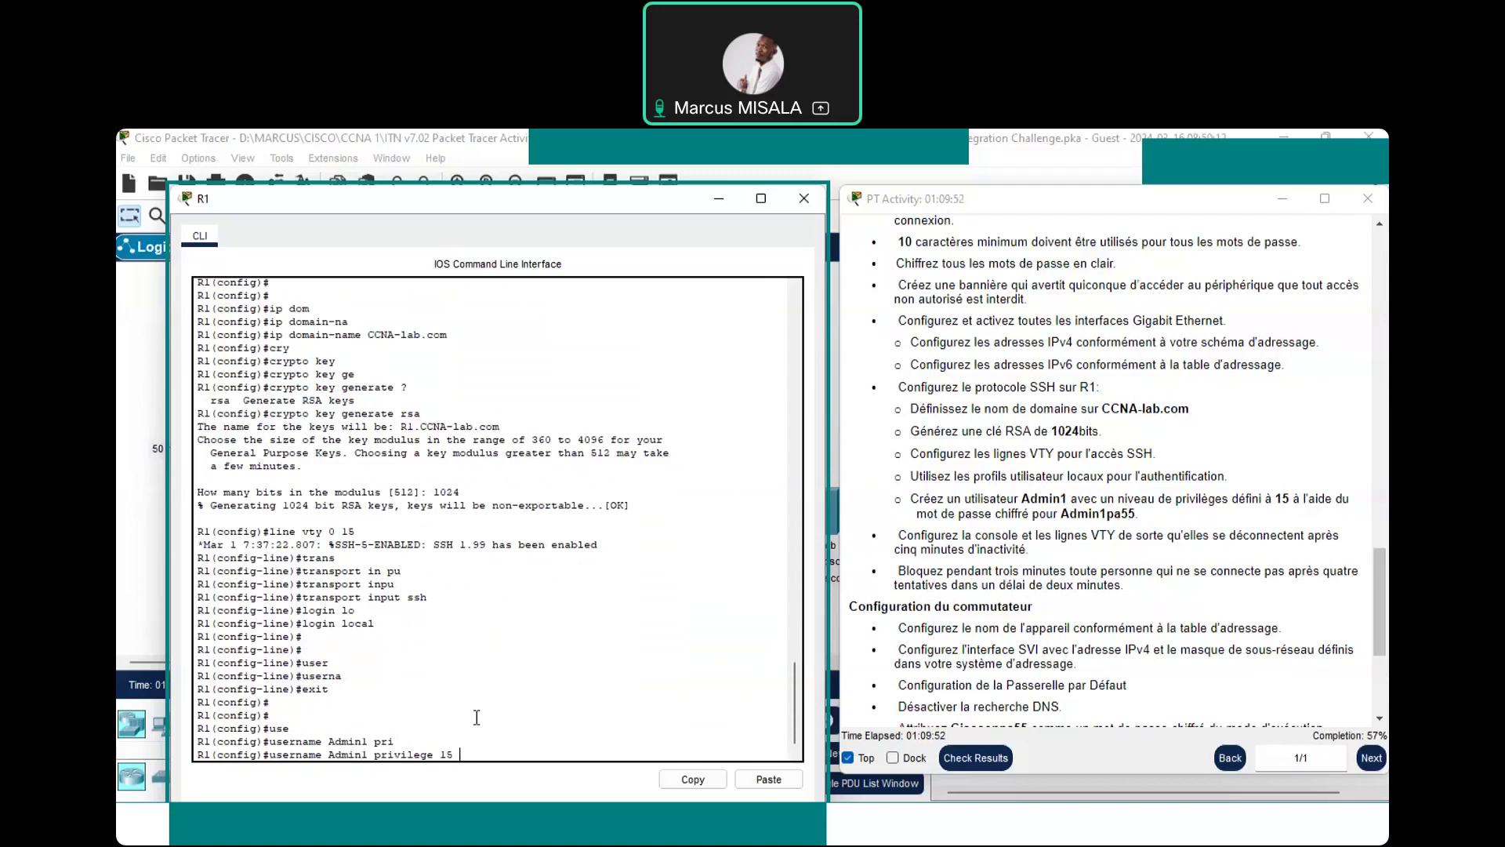
pyautogui.write(' secr')
pyautogui.press('Tab')
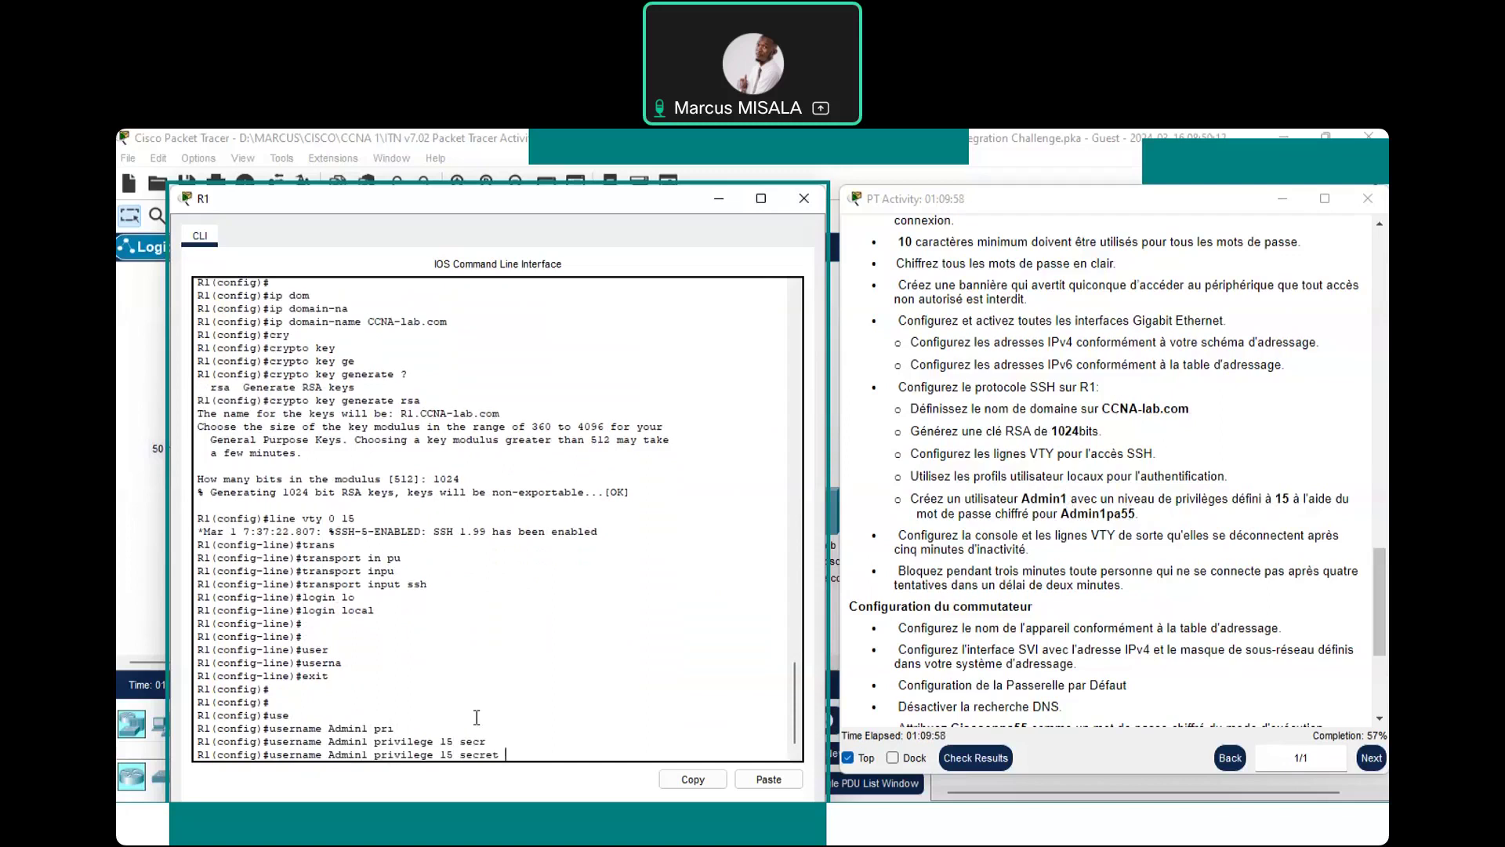
pyautogui.write('Admin1pa55')
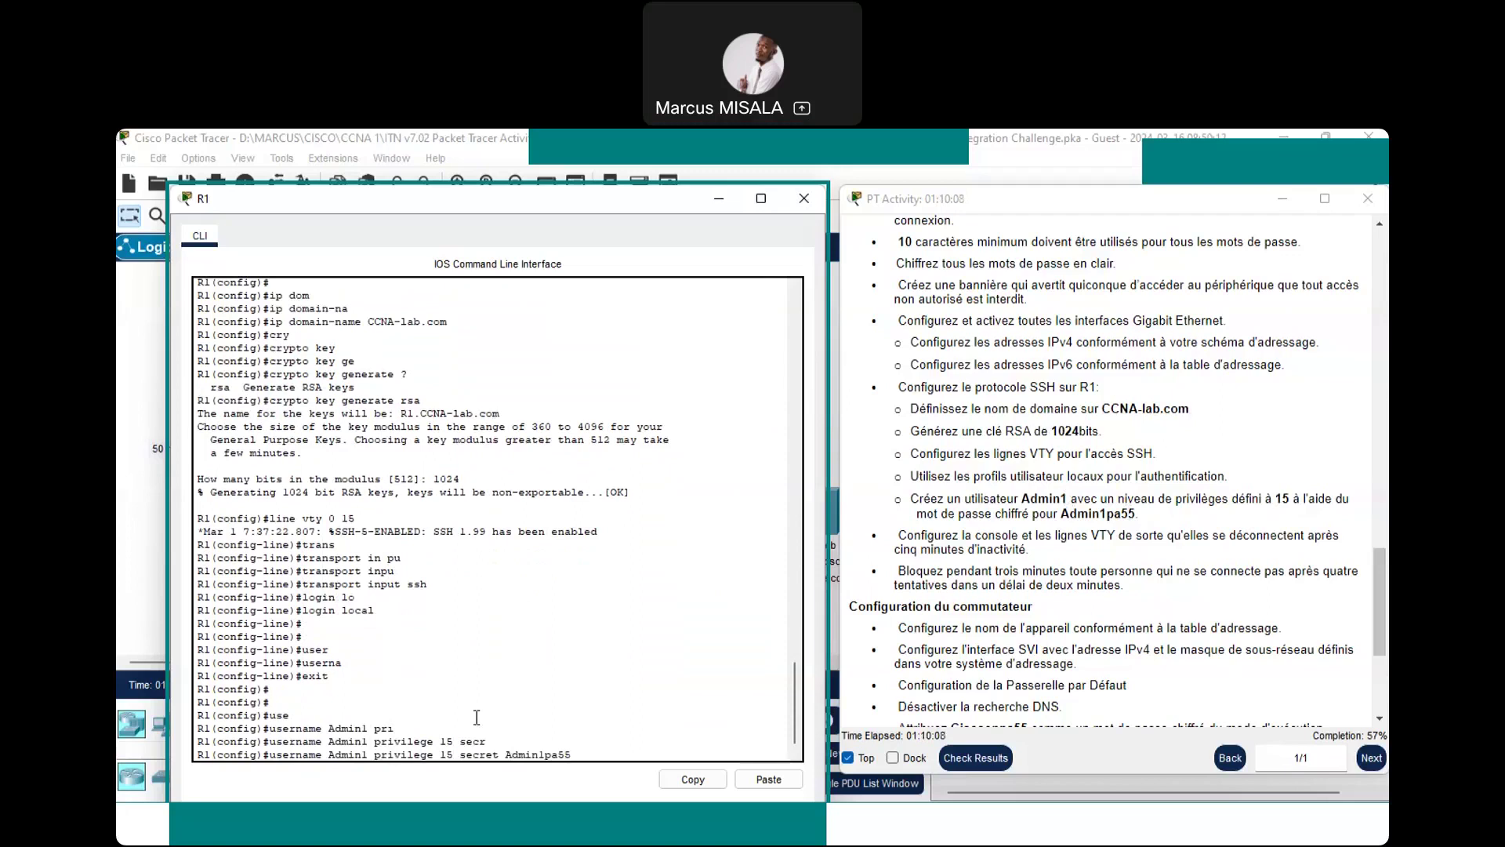
pyautogui.press('Return')
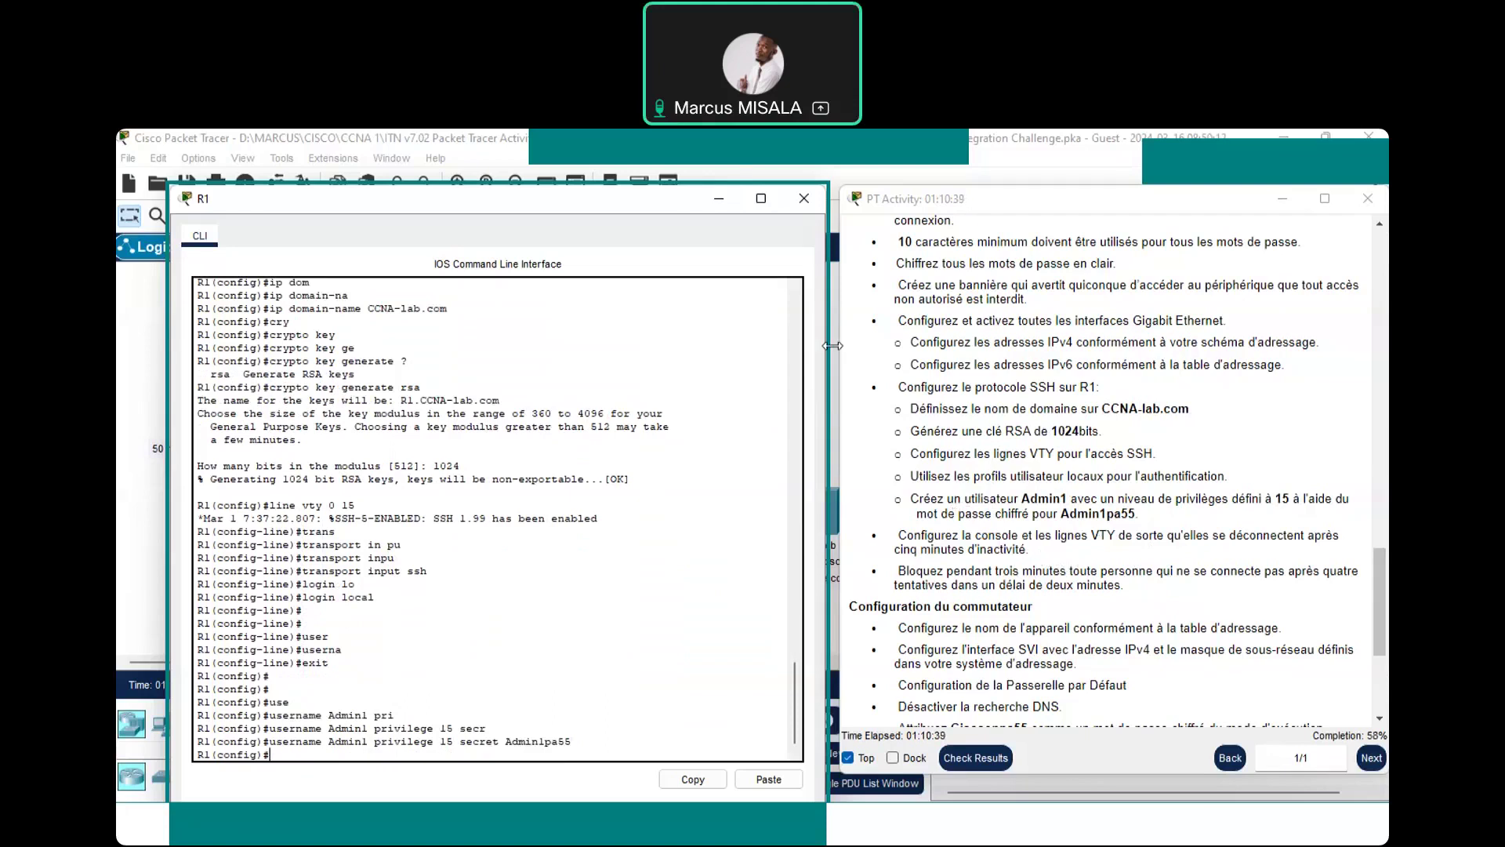
# Minimize R1's CLI and add slide 5 in PowerPoint with its title box deleted
pyautogui.click(716, 198)
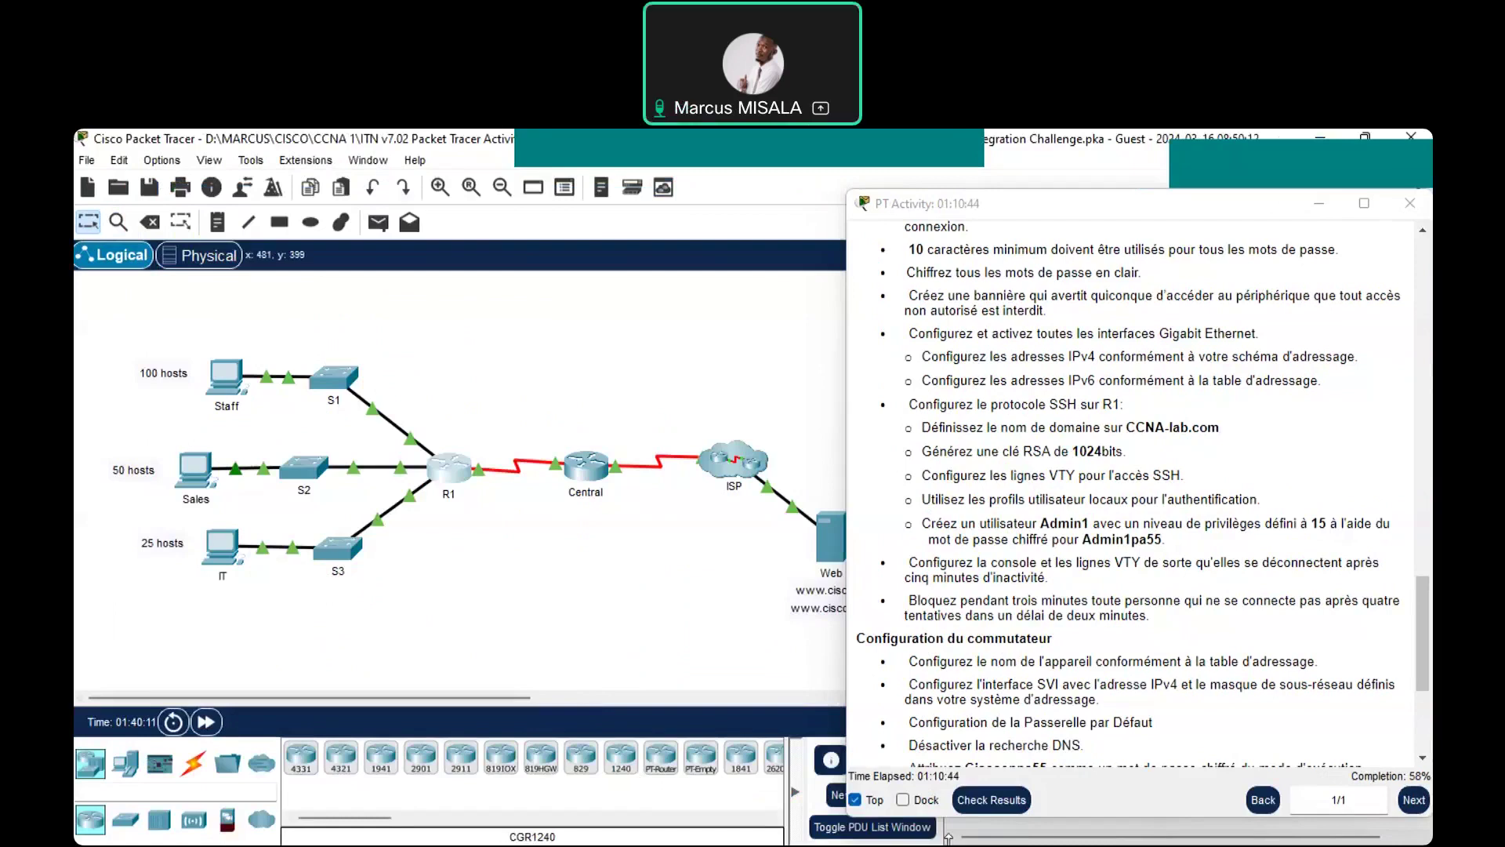
pyautogui.hotkey('alt', 'Tab')
pyautogui.click(163, 478)
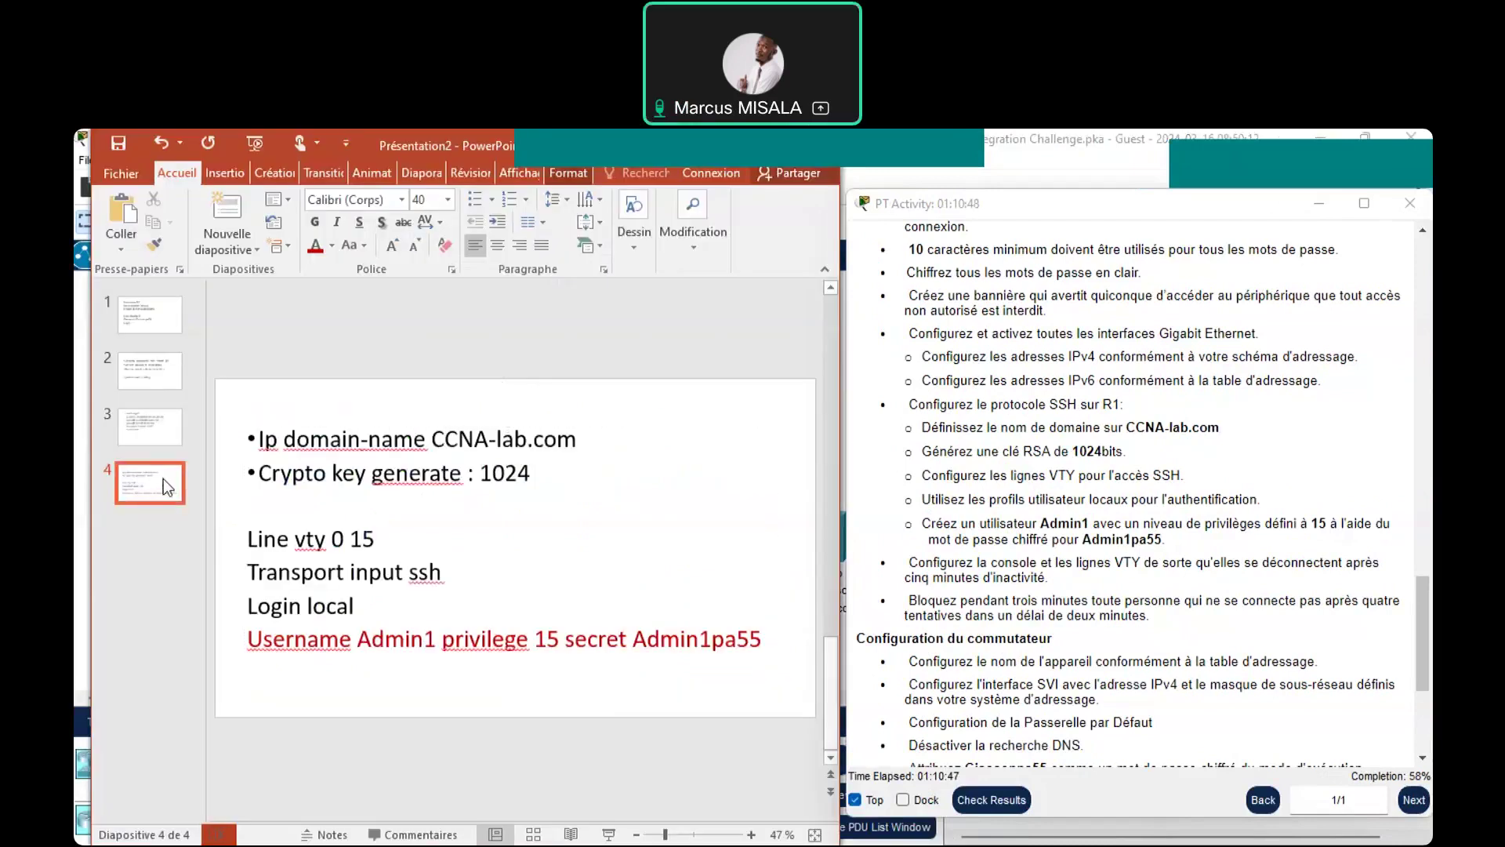
pyautogui.rightClick(163, 479)
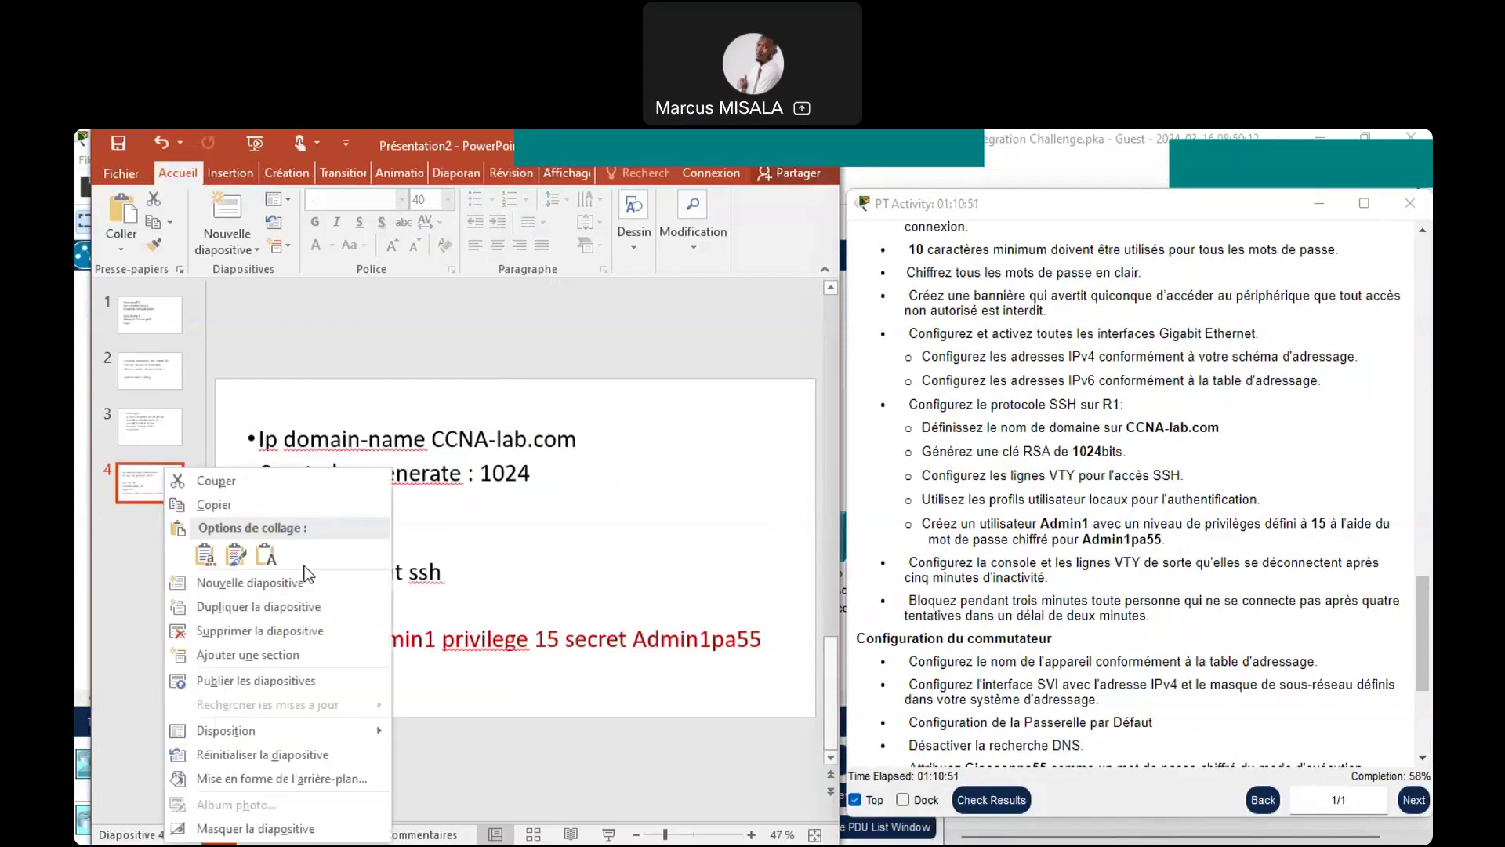
pyautogui.click(305, 582)
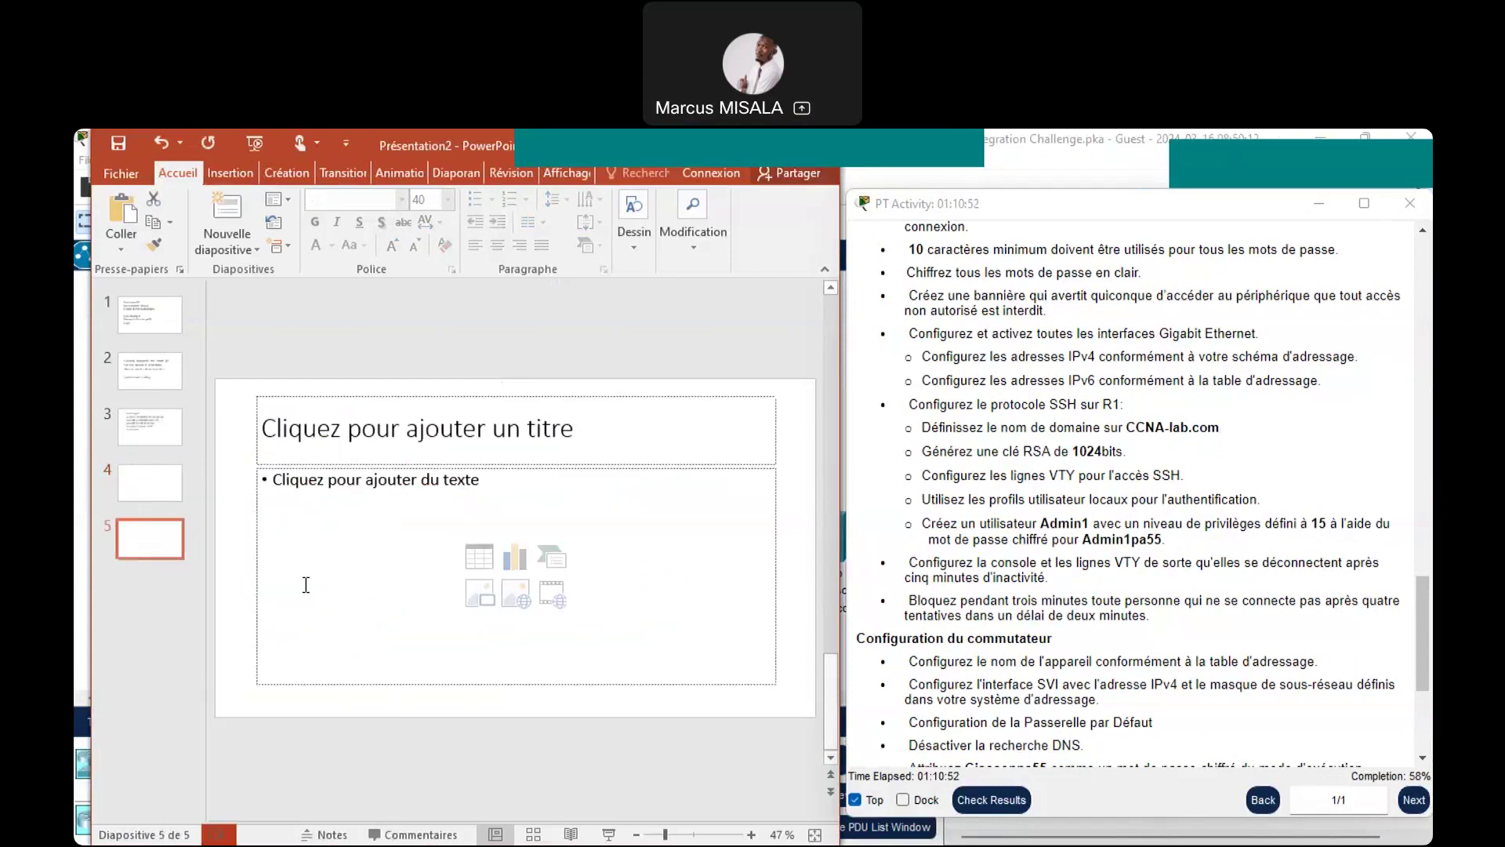
pyautogui.click(280, 398)
pyautogui.press('Delete')
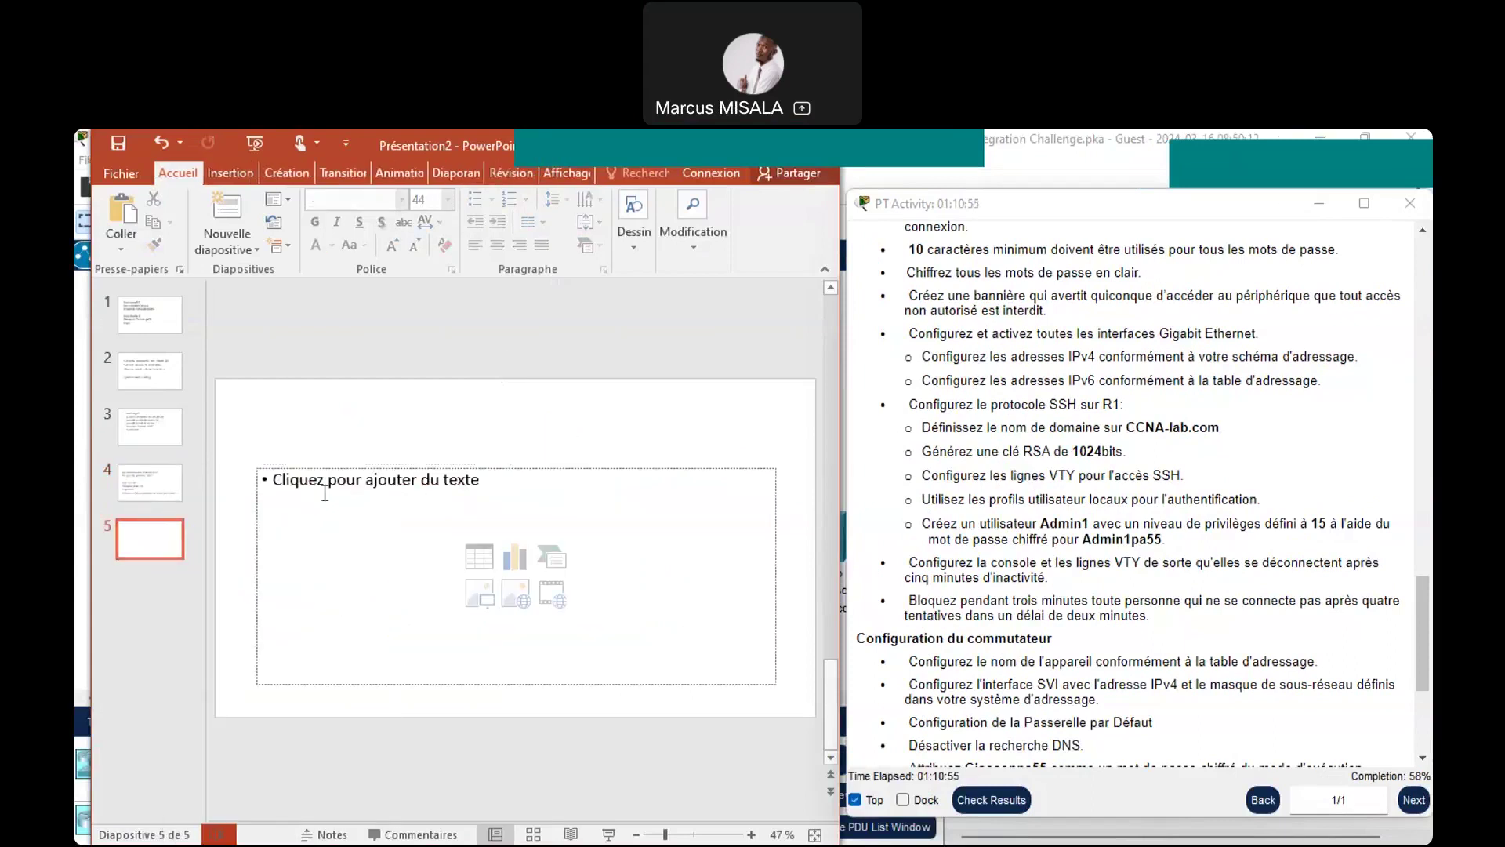
pyautogui.click(326, 489)
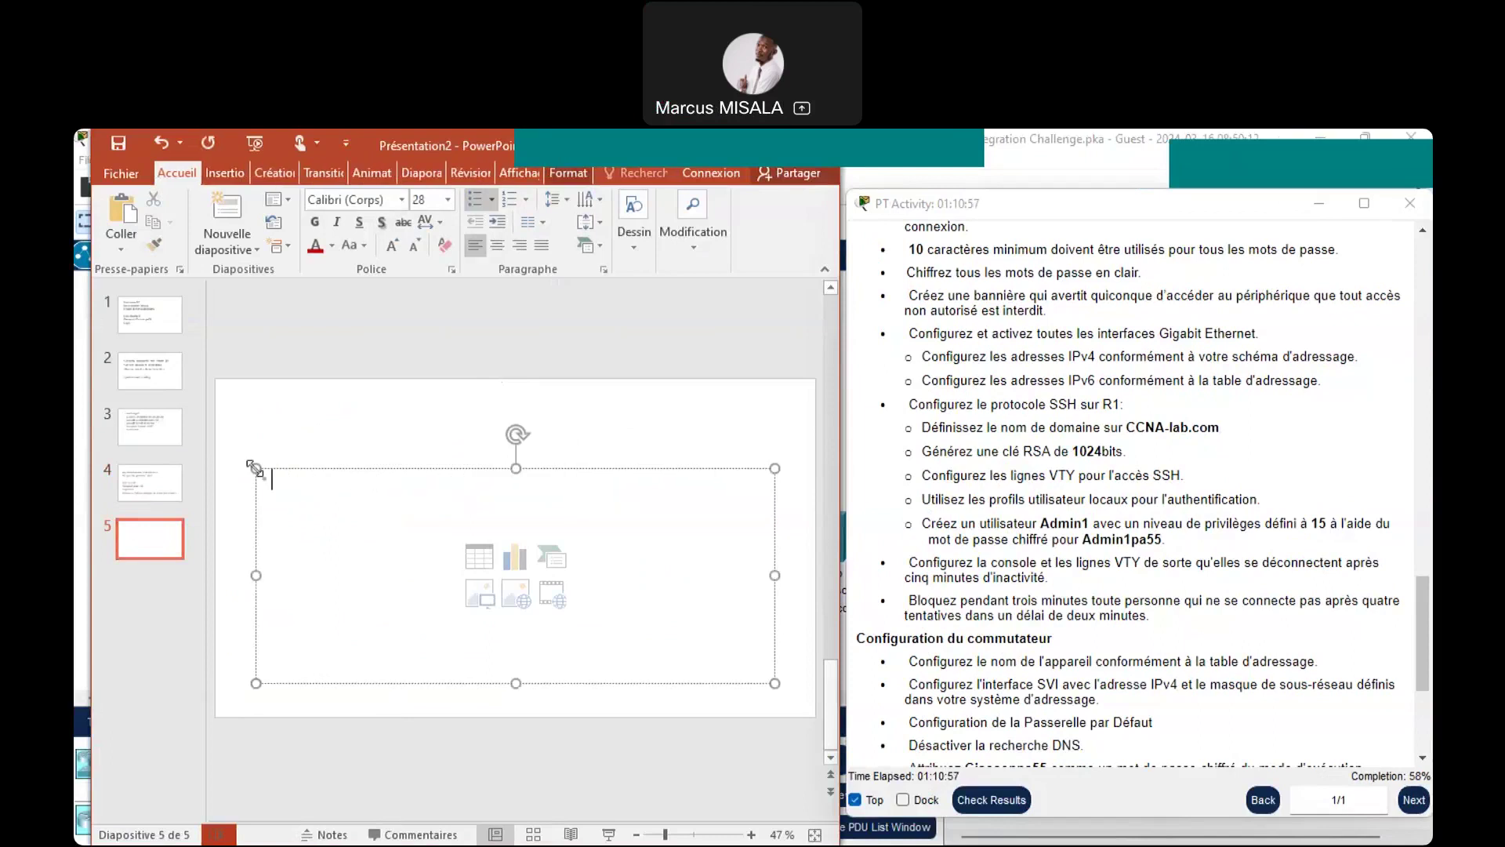